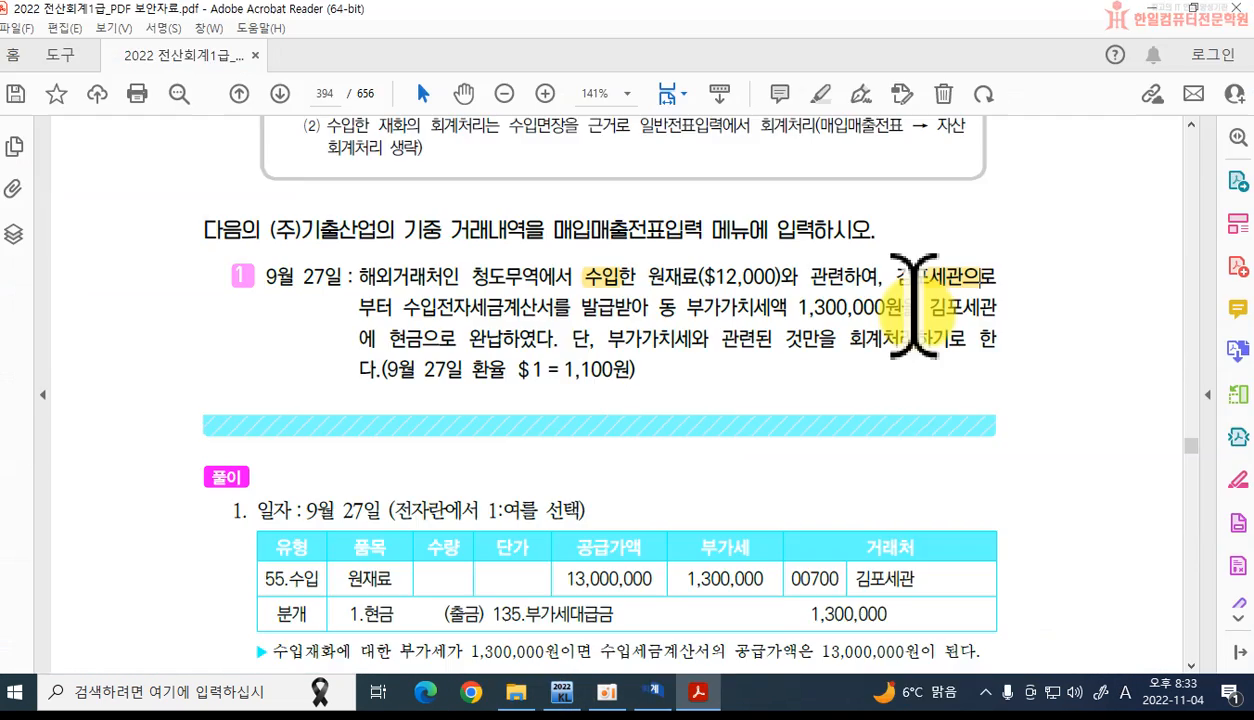
Step: Switch to the 매입매출전표입력 window and load the vouchers for September 27
left_click(655, 692)
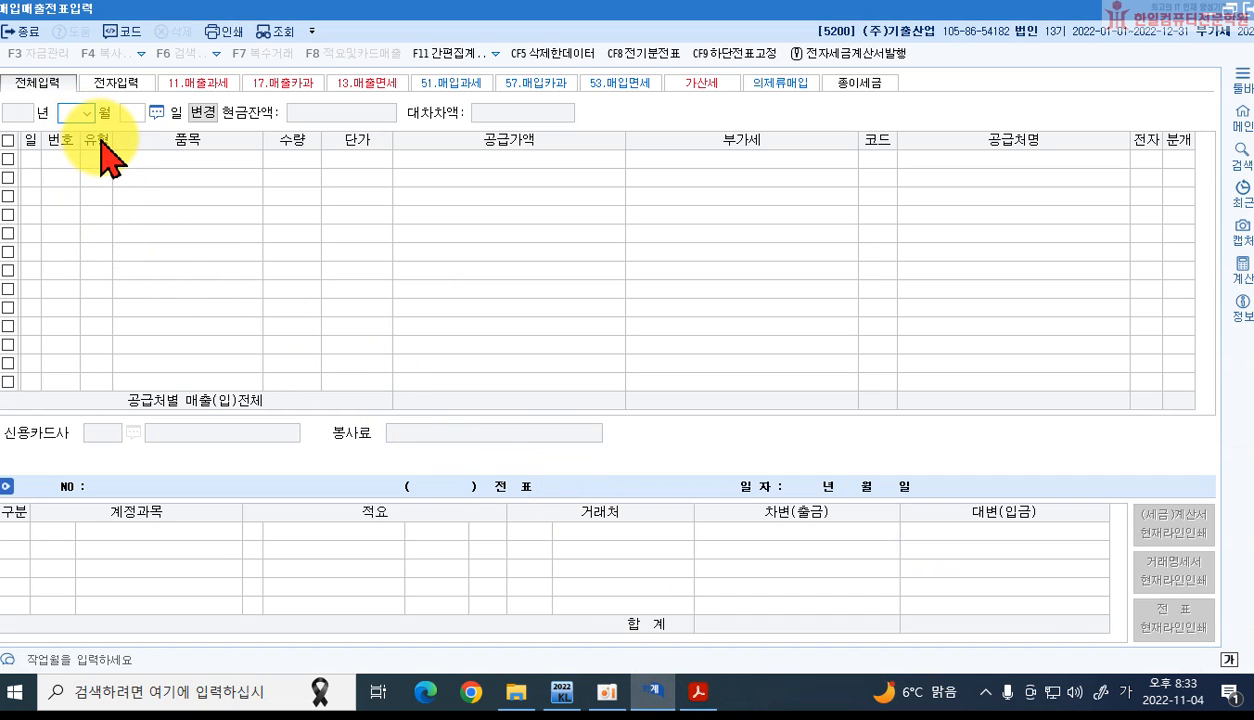
type("09")
key("Return")
type("27")
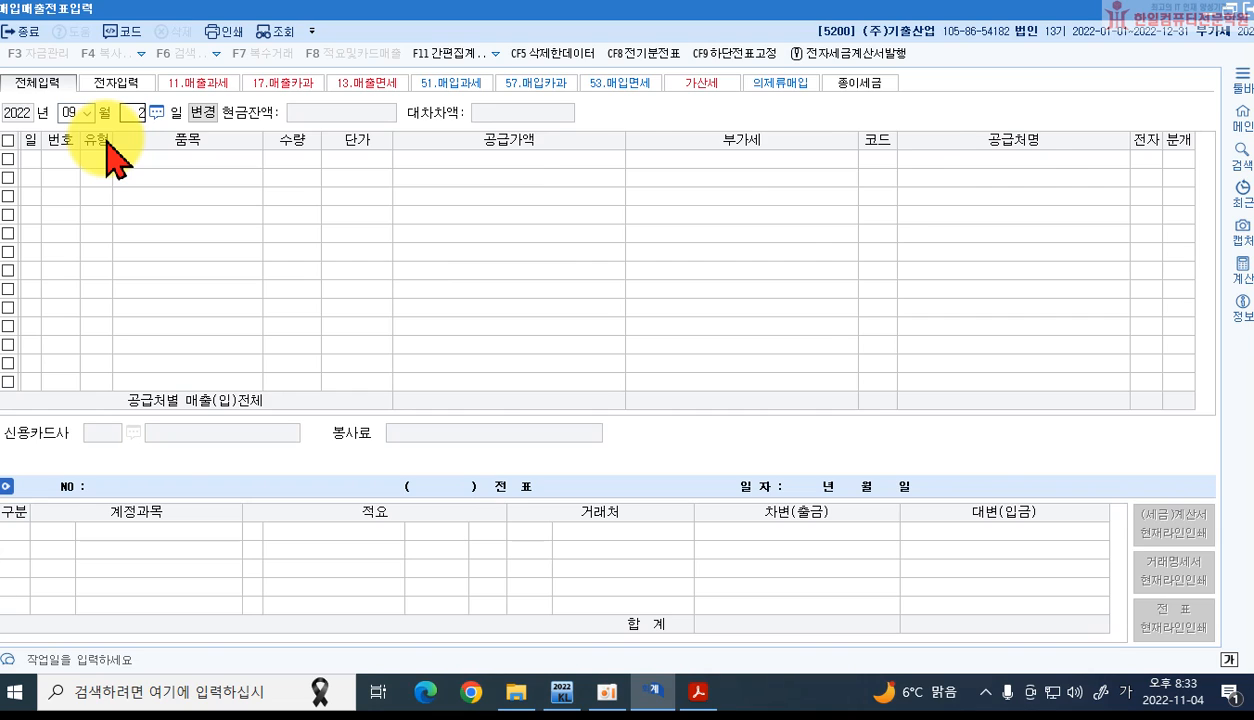
key("Return")
key("shift+Tab")
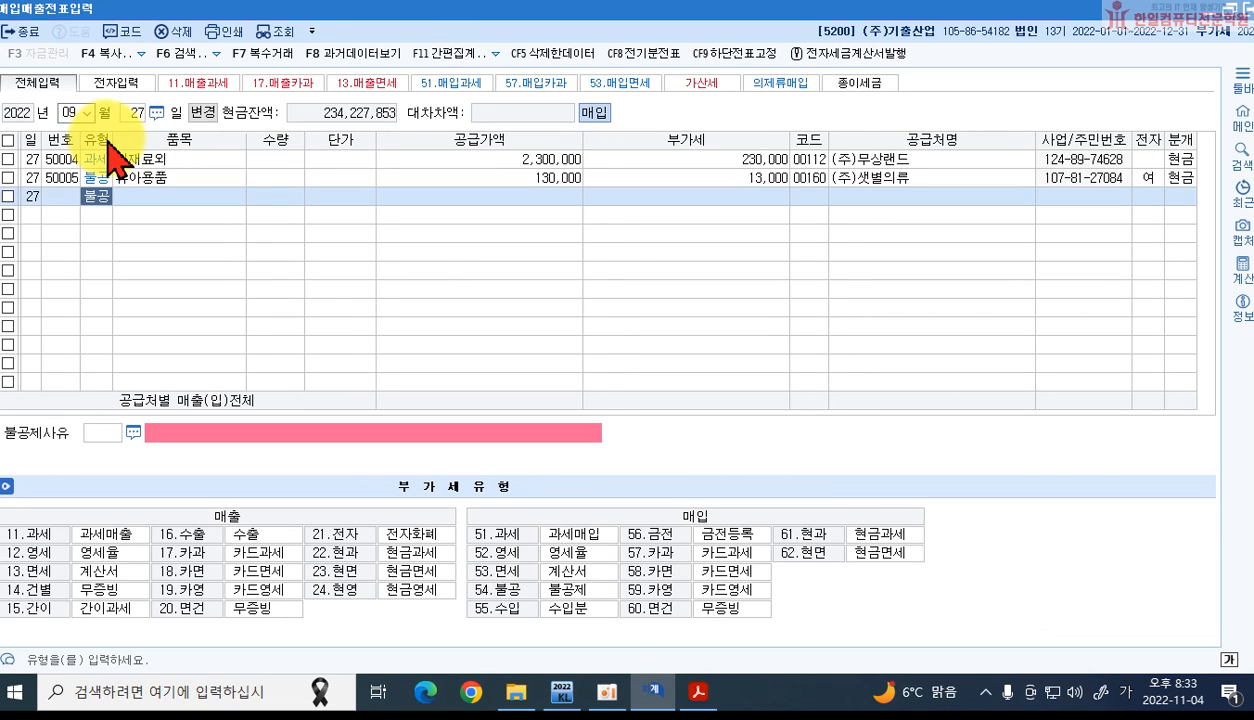
Step: Start a new voucher line with type 55 (수입) and item 원재료, leaving the quantity and unit price blank
type("55")
key("Return")
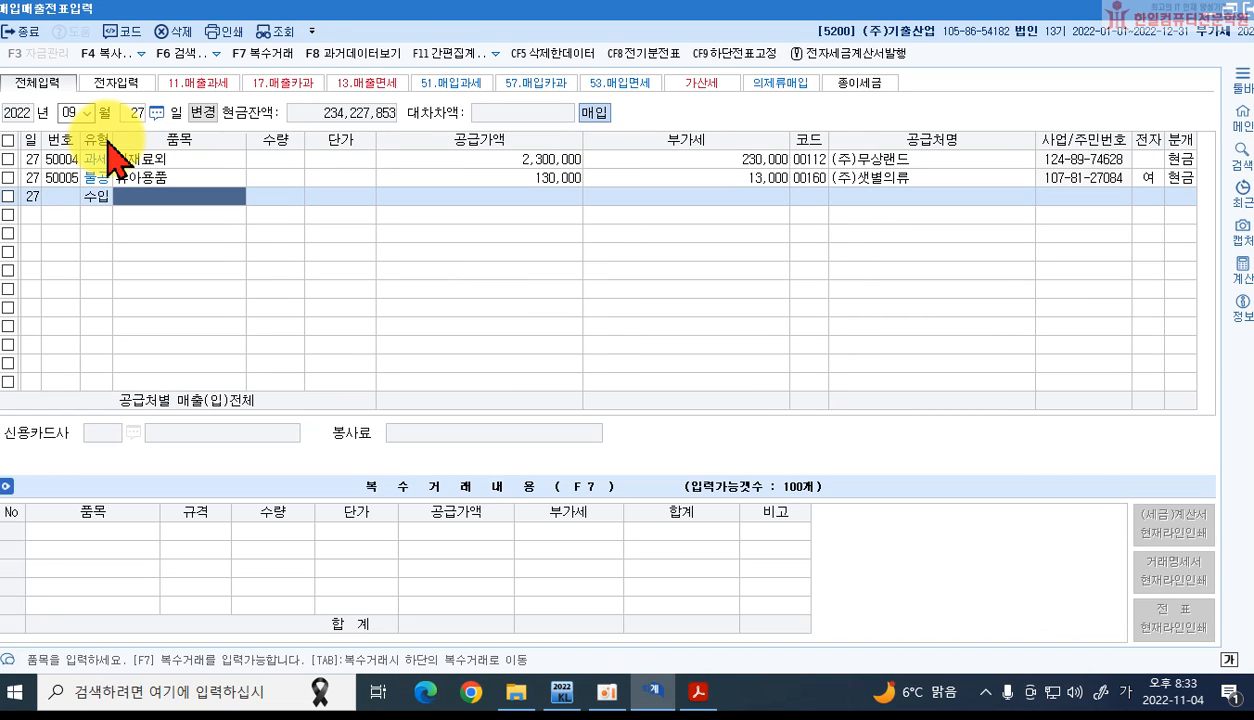
type("원재료")
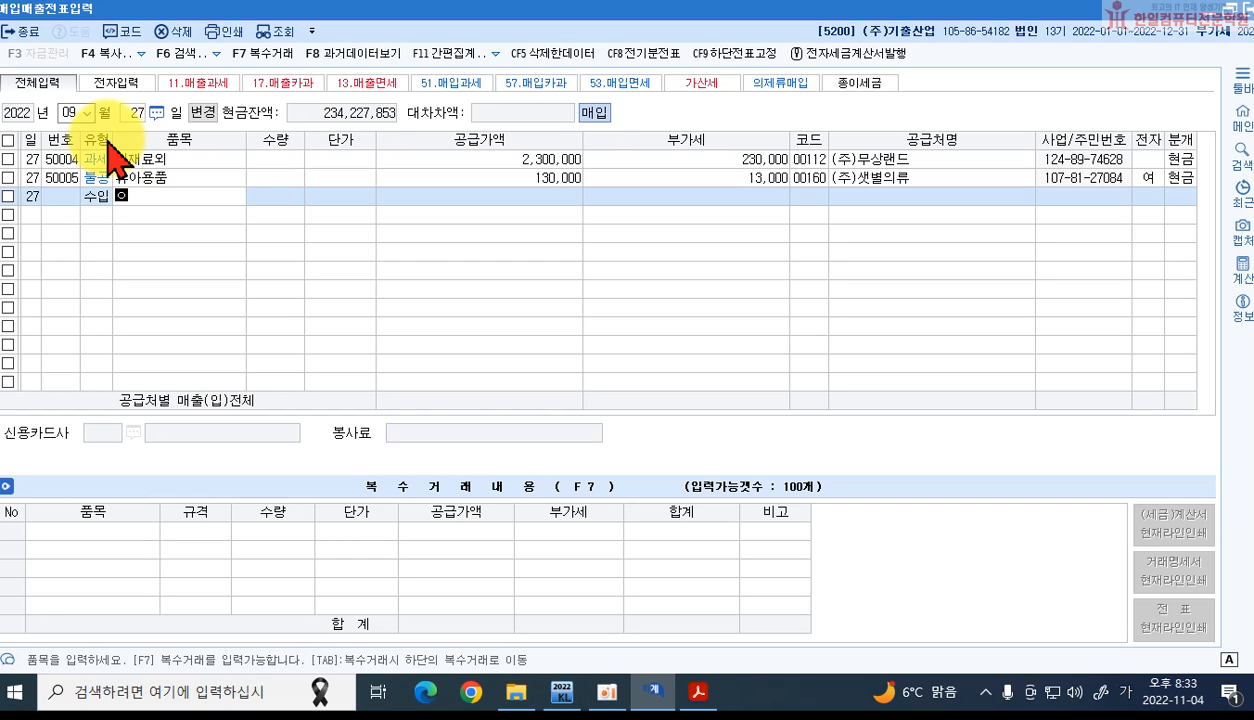
key("Return")
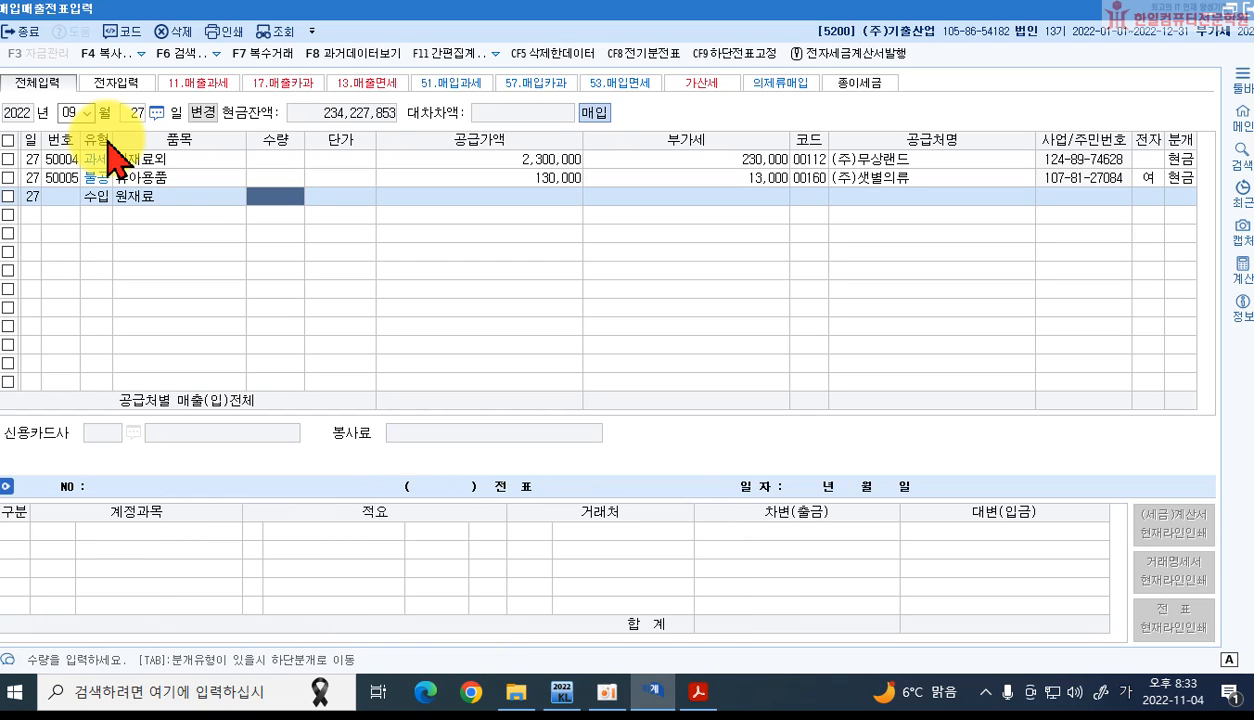
key("Return")
key("Return")
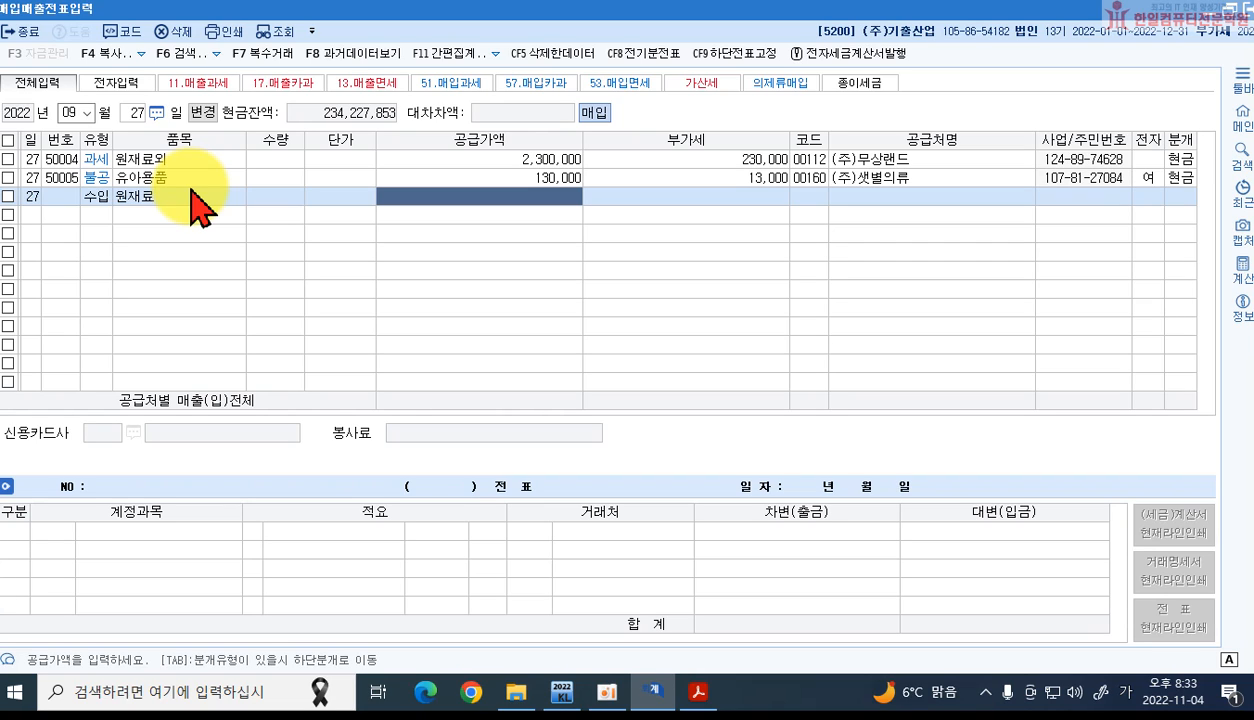
Step: Enter a supply amount of 13,000,000, accept the automatic VAT, and choose 김포세관 as the supplier
type("13000000")
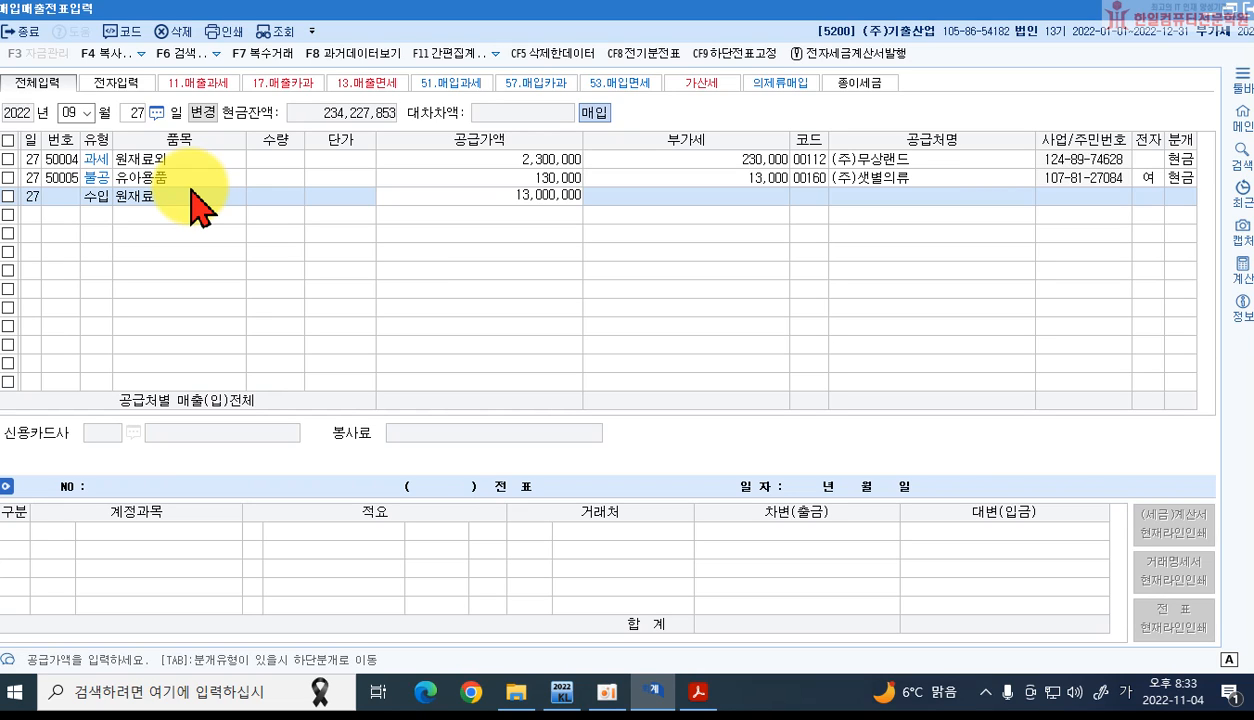
key("Return")
key("Return")
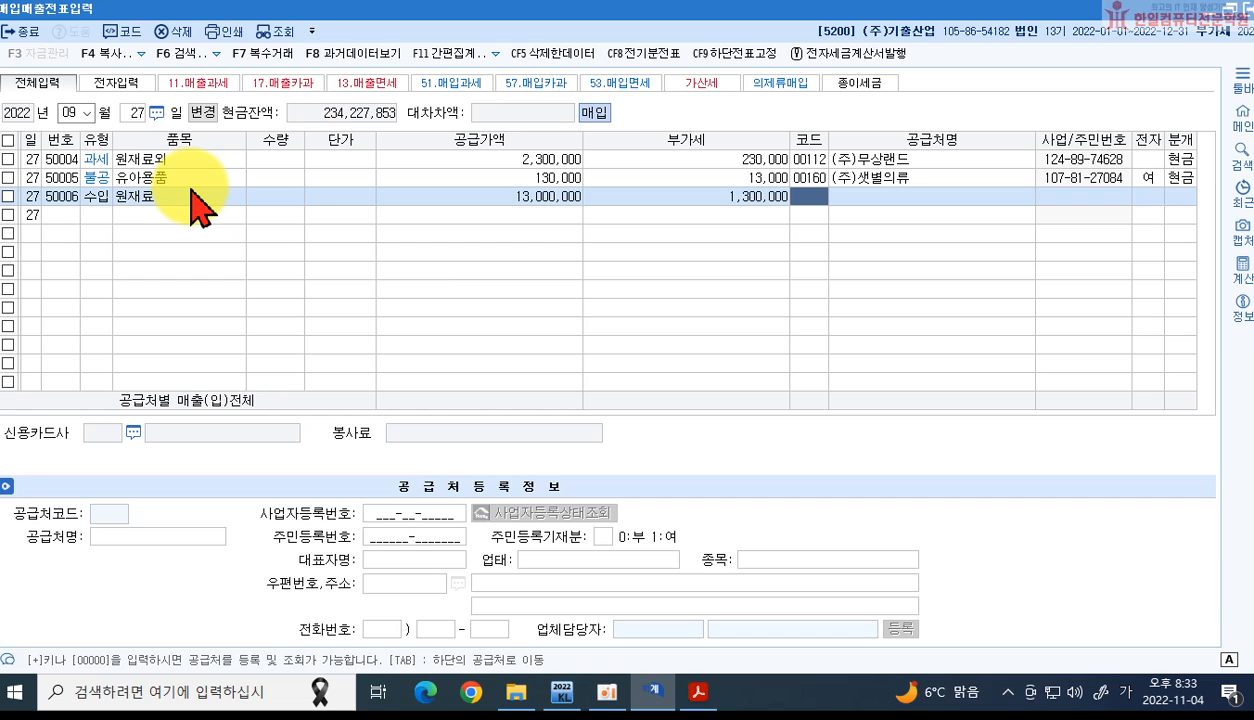
type("김포")
key("Return")
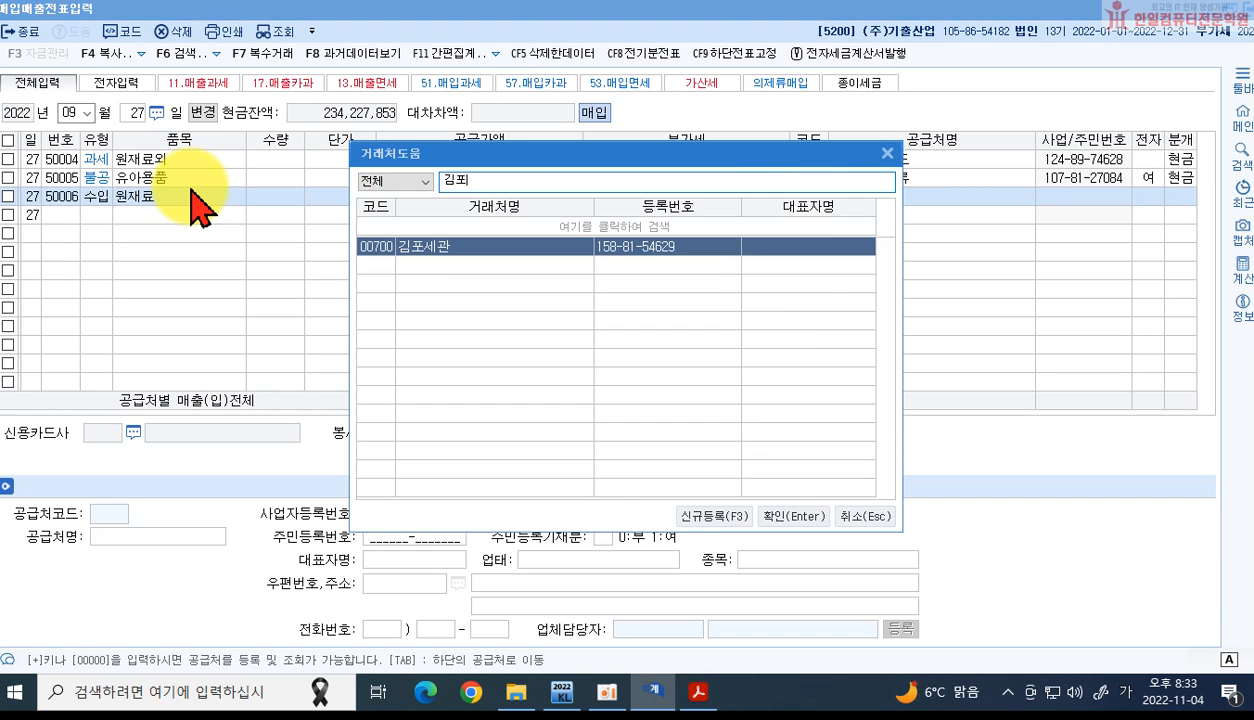
key("Return")
key("Return")
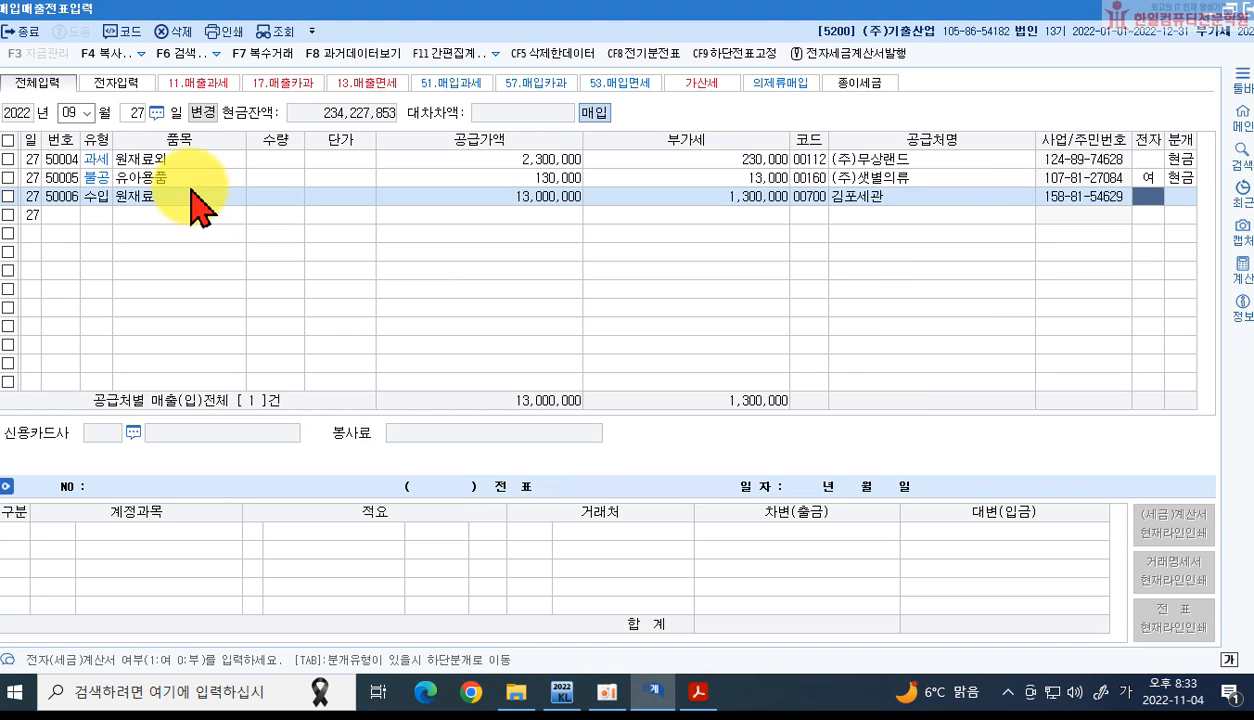
Step: Mark the 김포세관 voucher as an electronic invoice (여) and set its journal type to 1 (현금)
key("1")
key("Return")
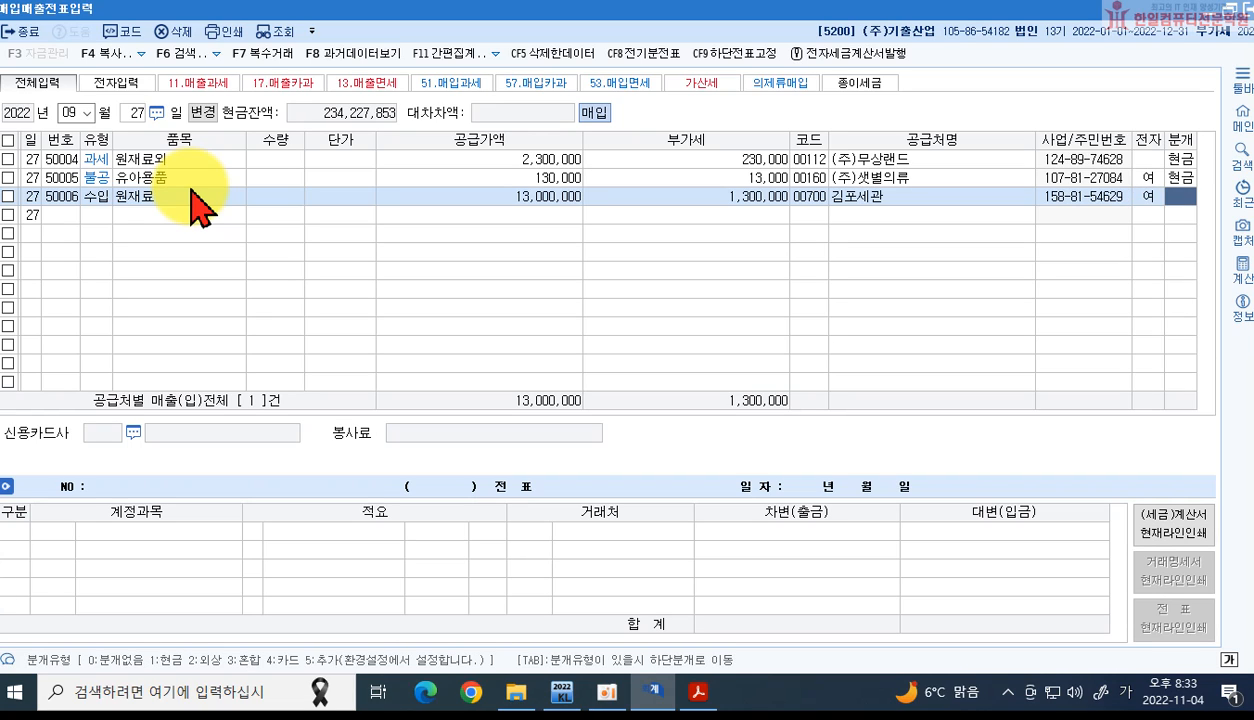
key("1")
key("Return")
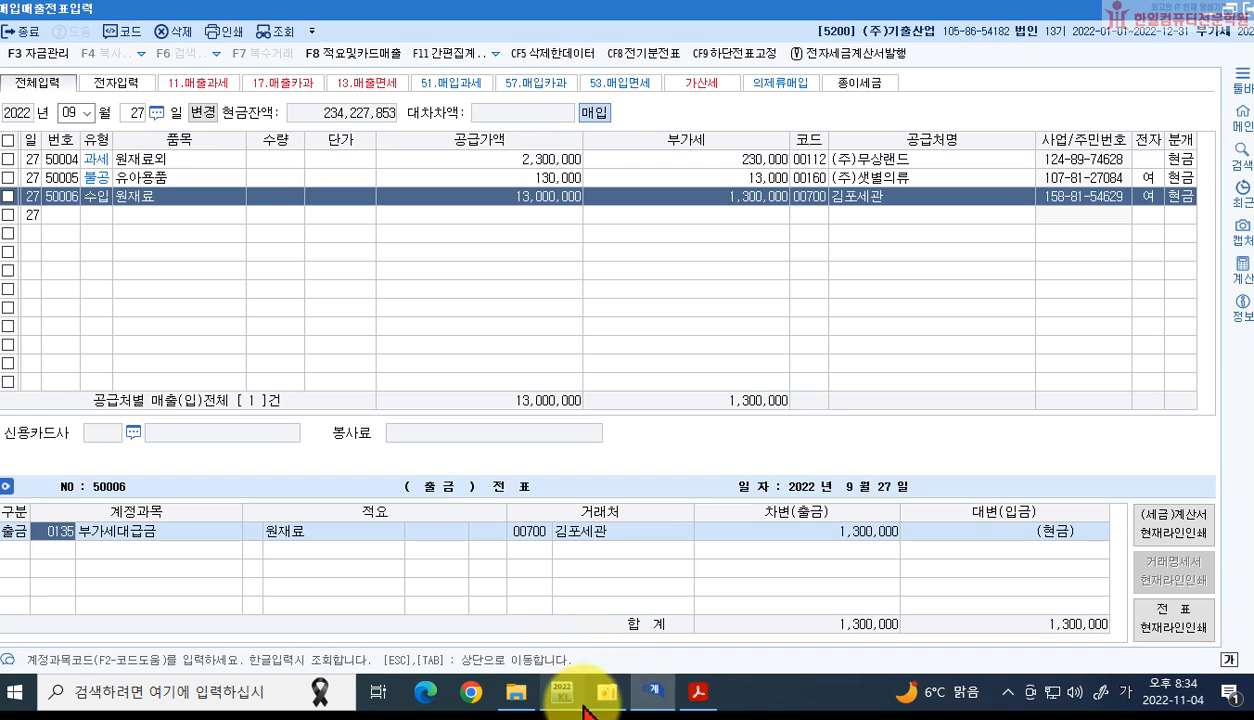
Step: Switch to the textbook PDF in Adobe Acrobat Reader and select the exchange rate and the dollar amount in the September 27 problem
left_click(697, 692)
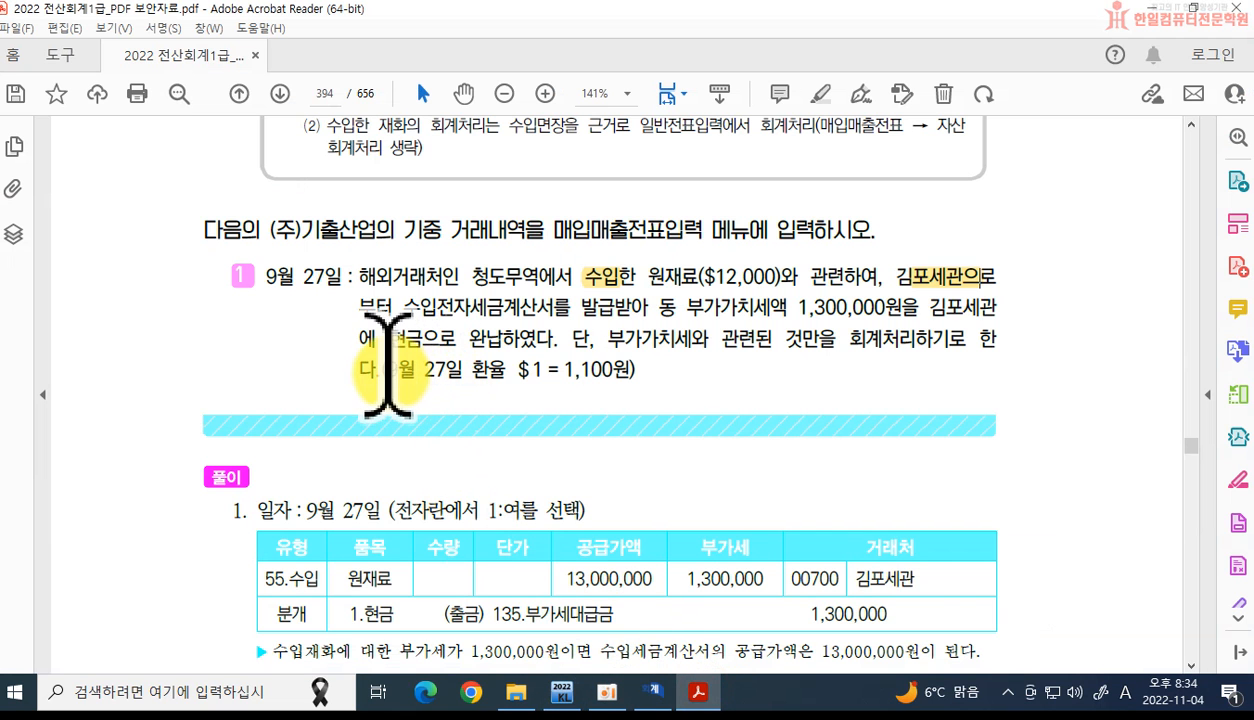
left_click_drag(564, 369, 615, 369)
left_click(756, 224)
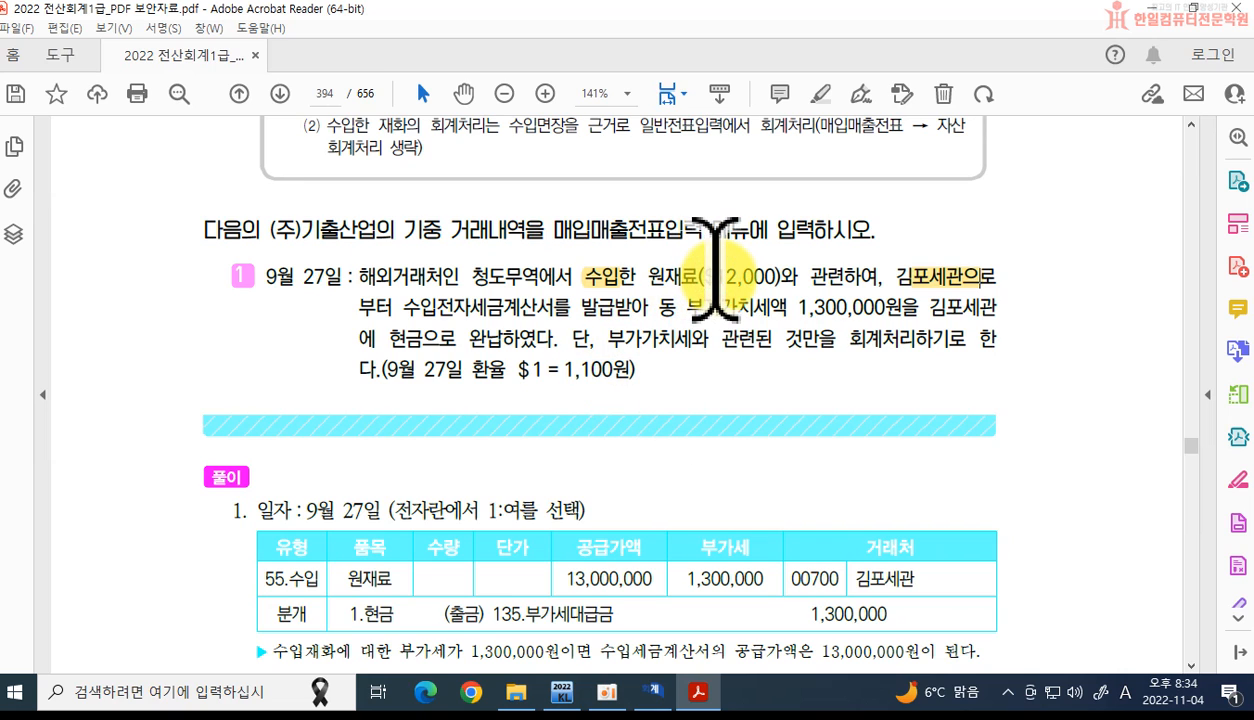
left_click_drag(713, 276, 770, 262)
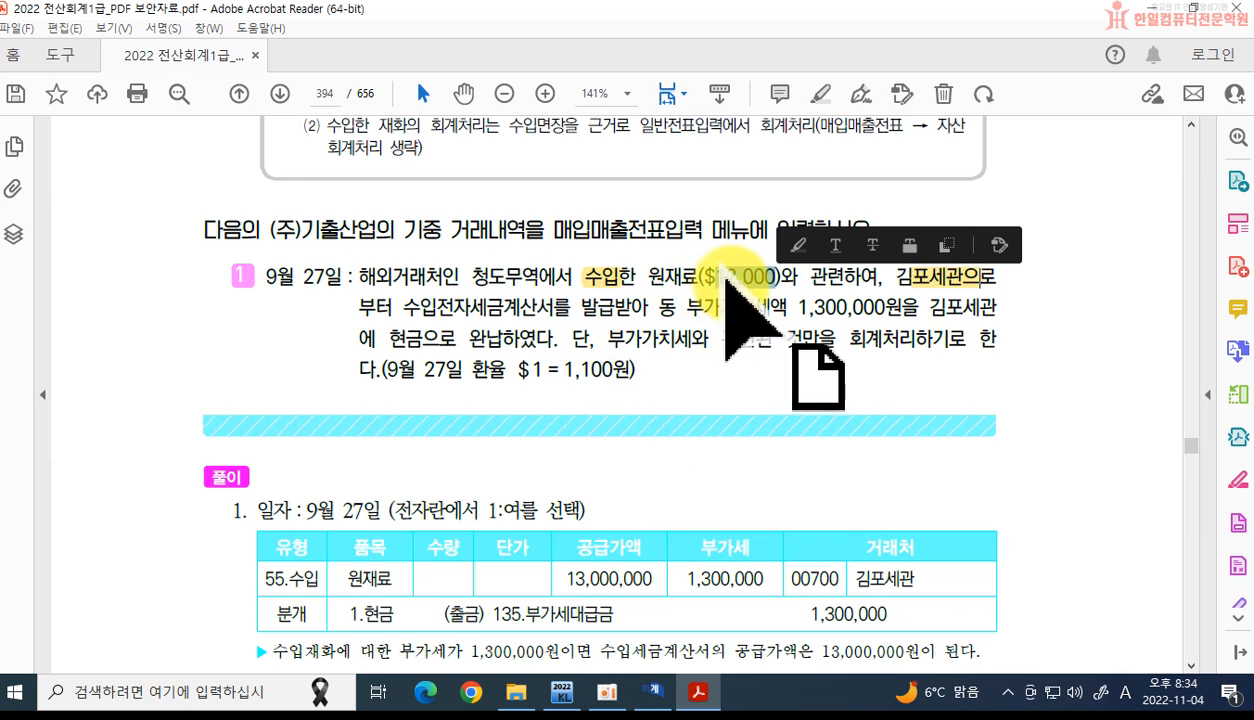
Step: Open Calculator, multiply 12000 by 1100, and place its window below the problem text
left_click(14, 691)
left_click(427, 445)
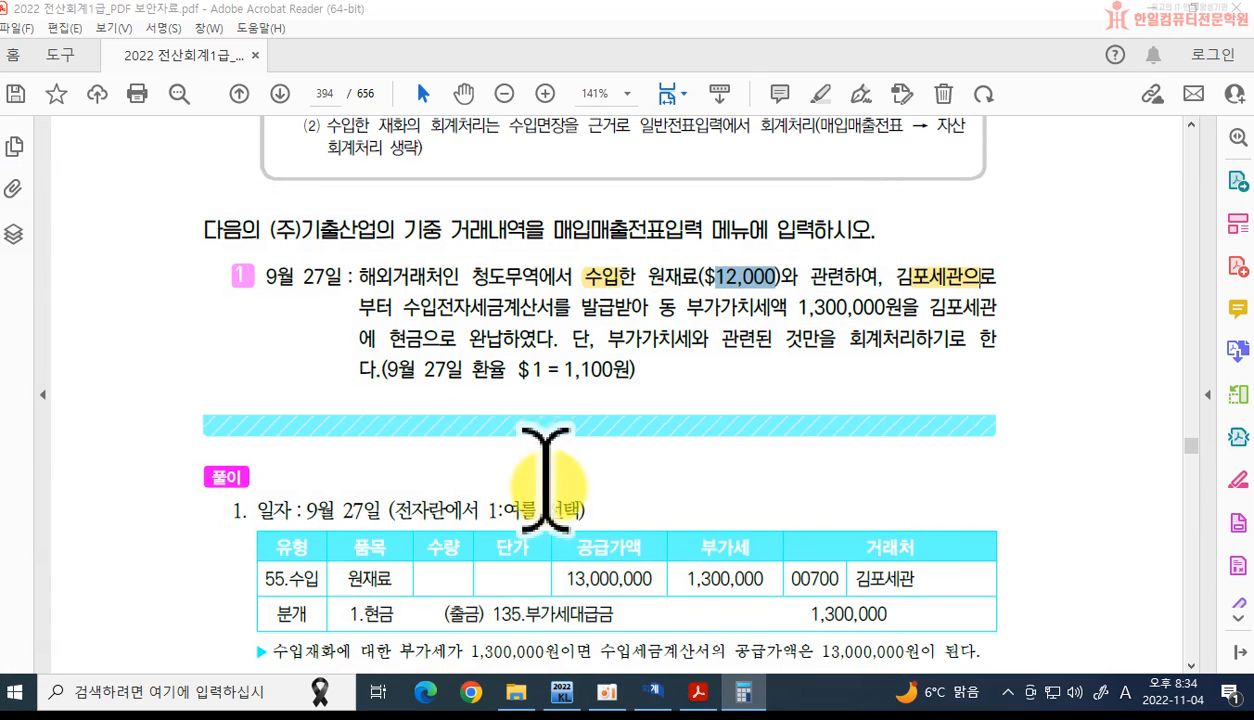
left_click_drag(106, 210, 998, 92)
type("12000")
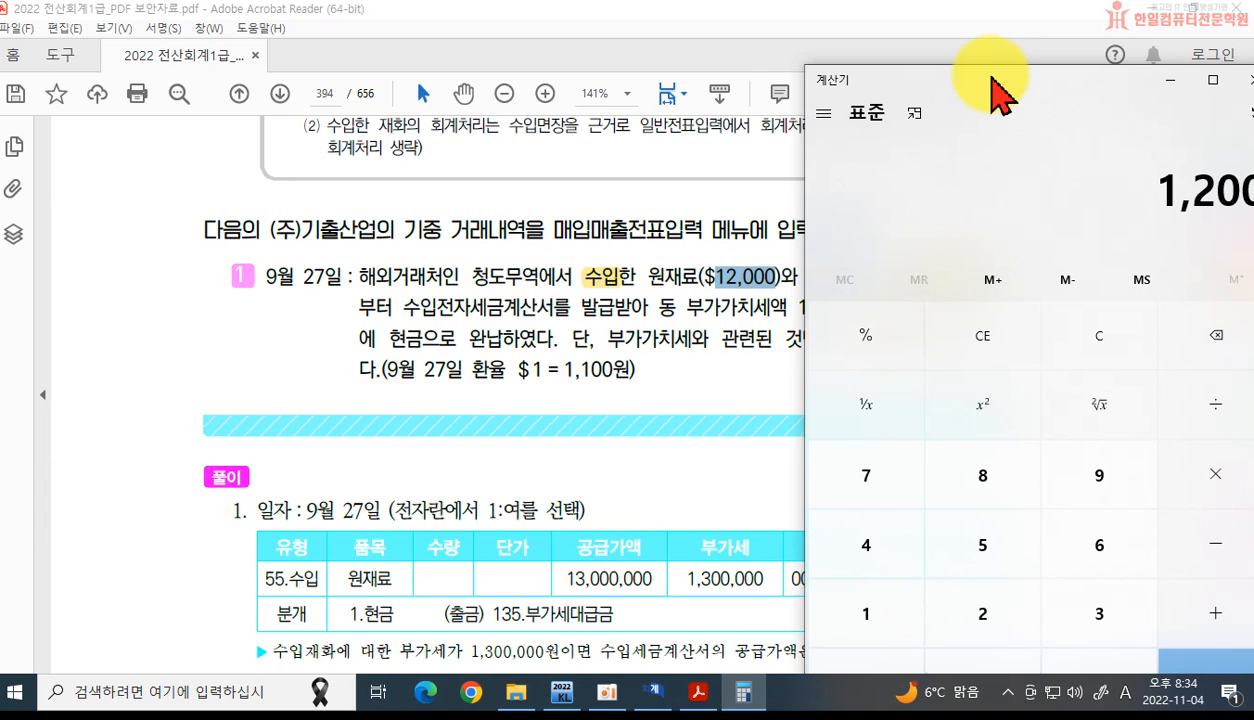
type("*1100")
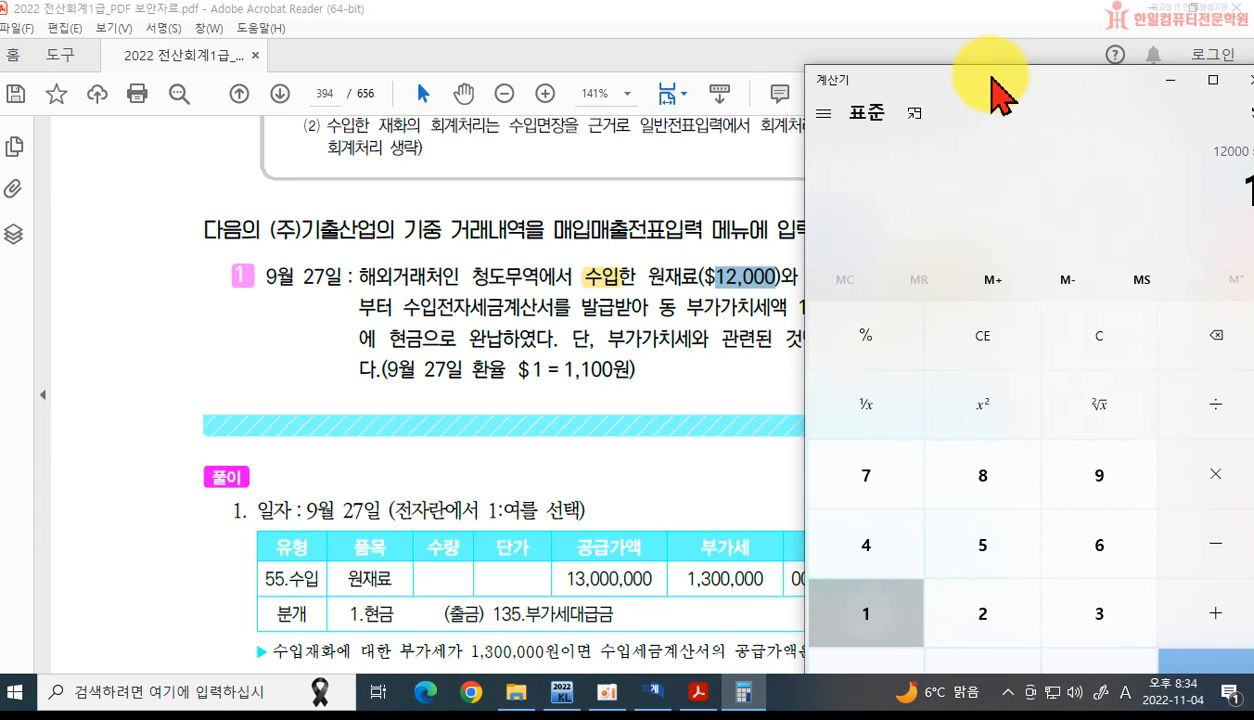
key("Return")
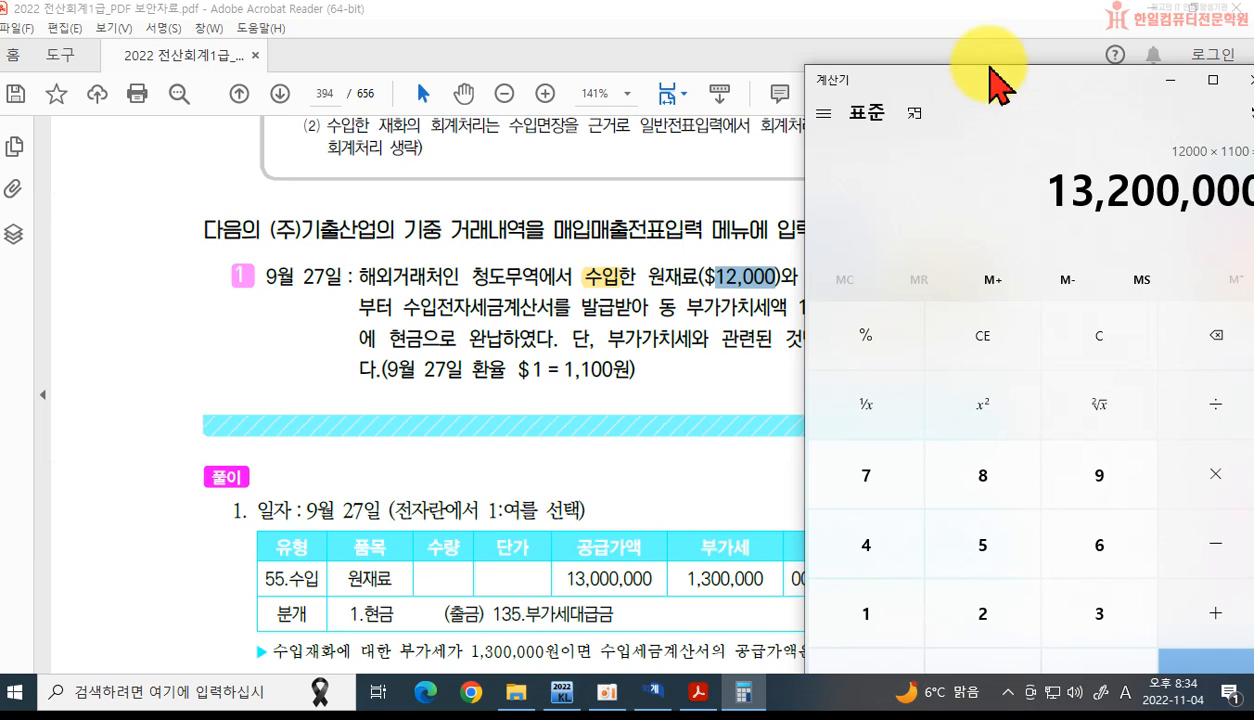
left_click_drag(985, 78, 645, 430)
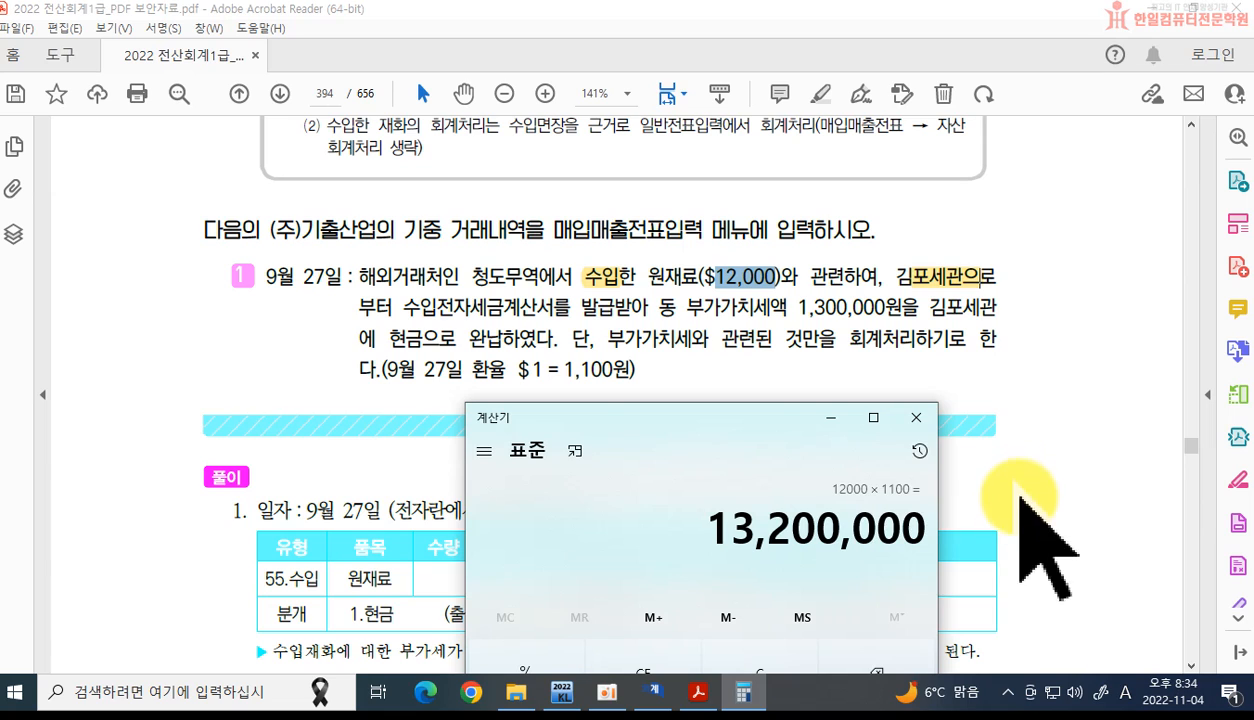
Step: Close Calculator and examine the VAT amount in the September 27 problem and the supply amount in the solution note
left_click(917, 428)
left_click(760, 277)
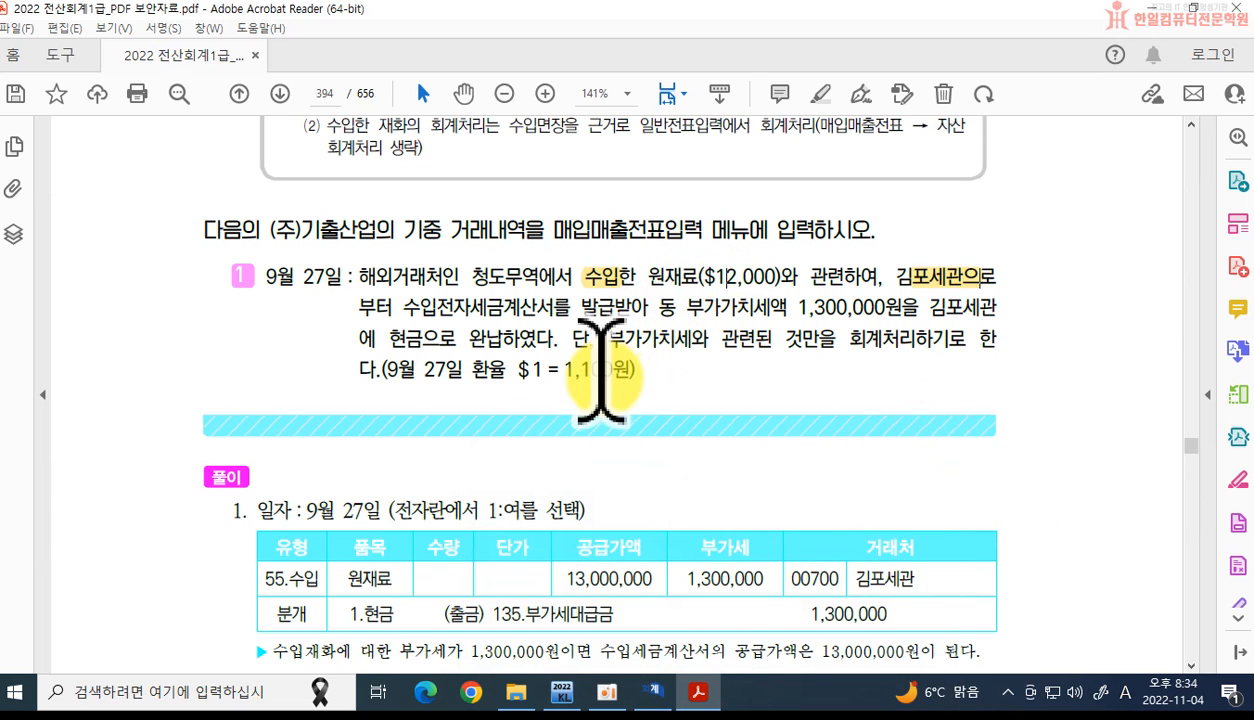
left_click_drag(800, 306, 903, 306)
scroll(900, 480, "down", 3)
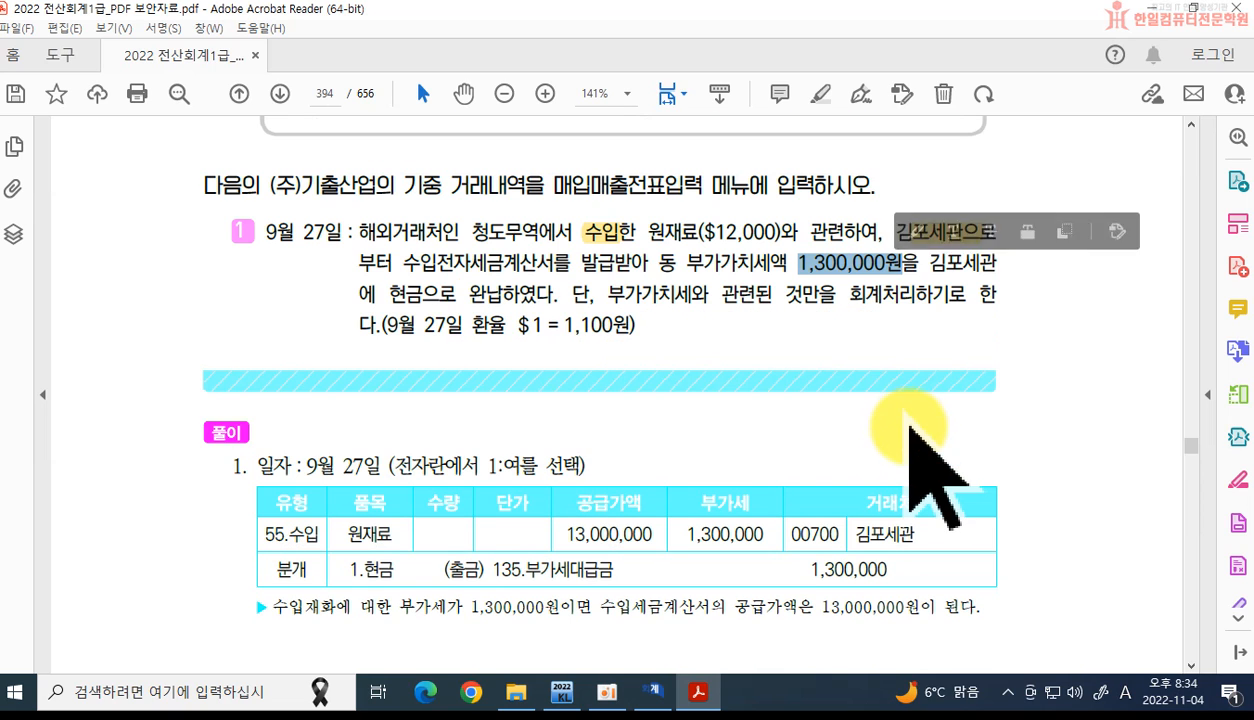
left_click_drag(822, 518, 905, 518)
left_click(960, 530)
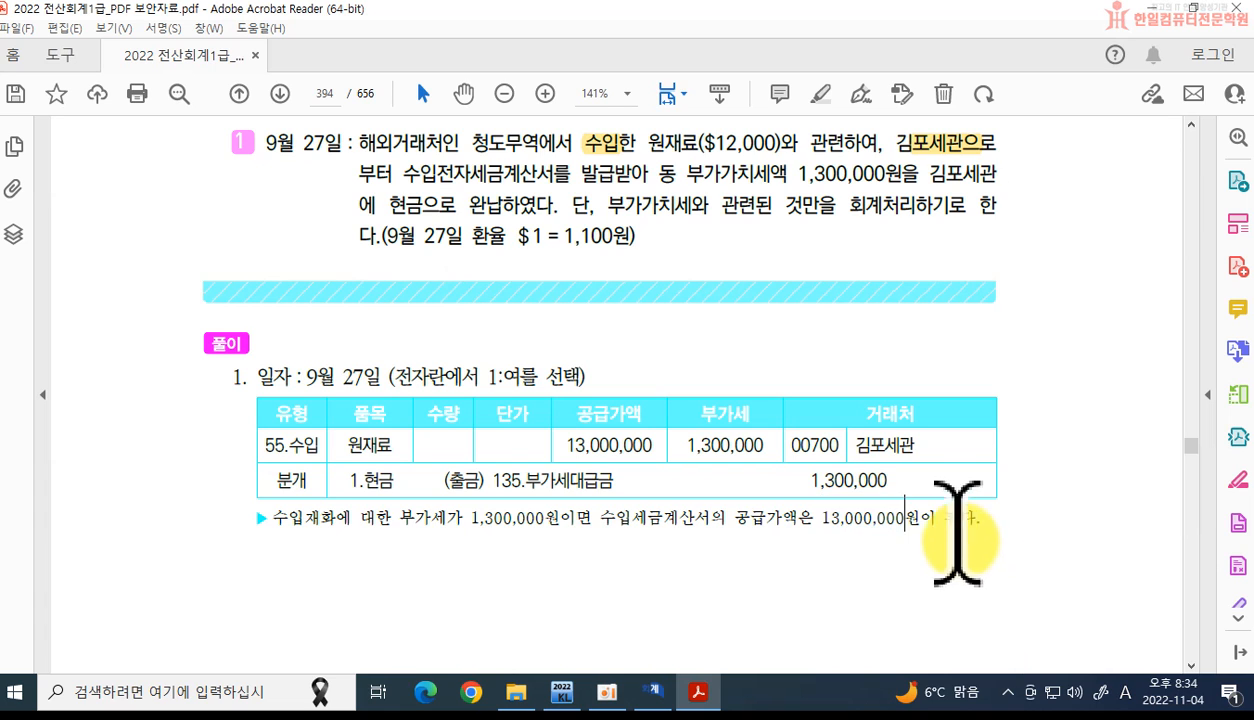
Step: Go on to the 카드과세 매입 exercise on page 395 and read its checkpoint and the September 28 transaction
scroll(810, 522, "up", 1)
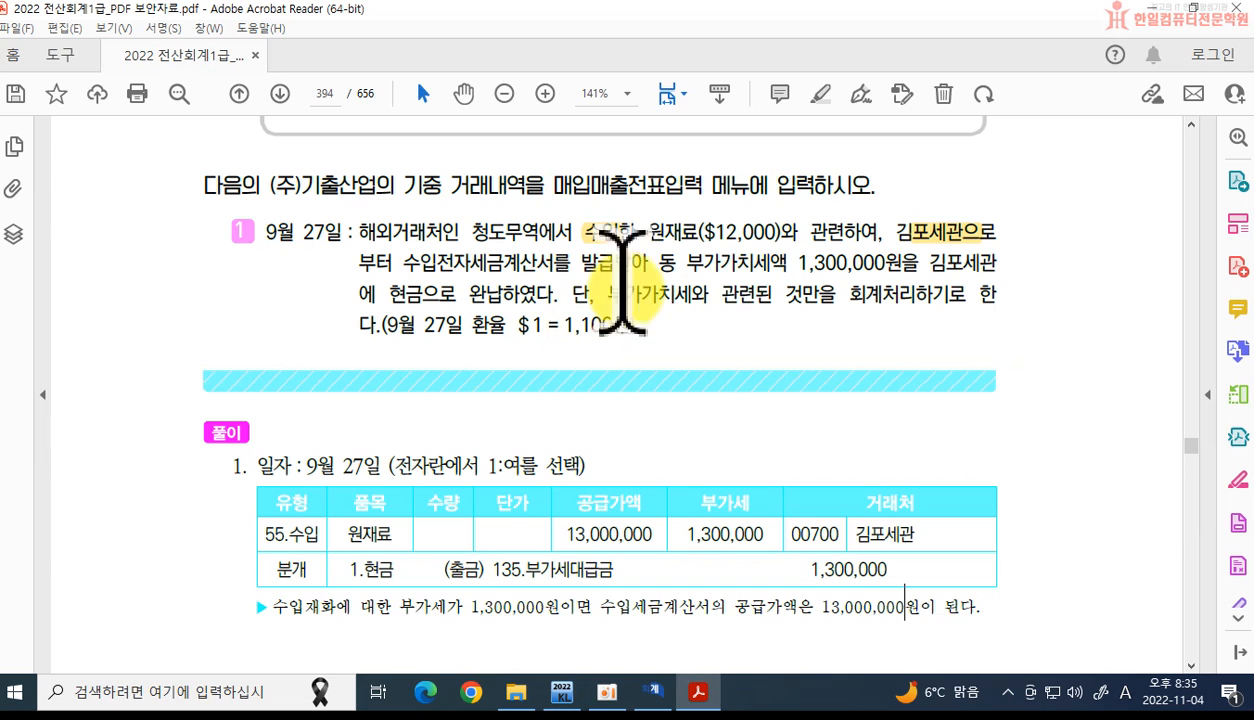
scroll(678, 420, "down", 3)
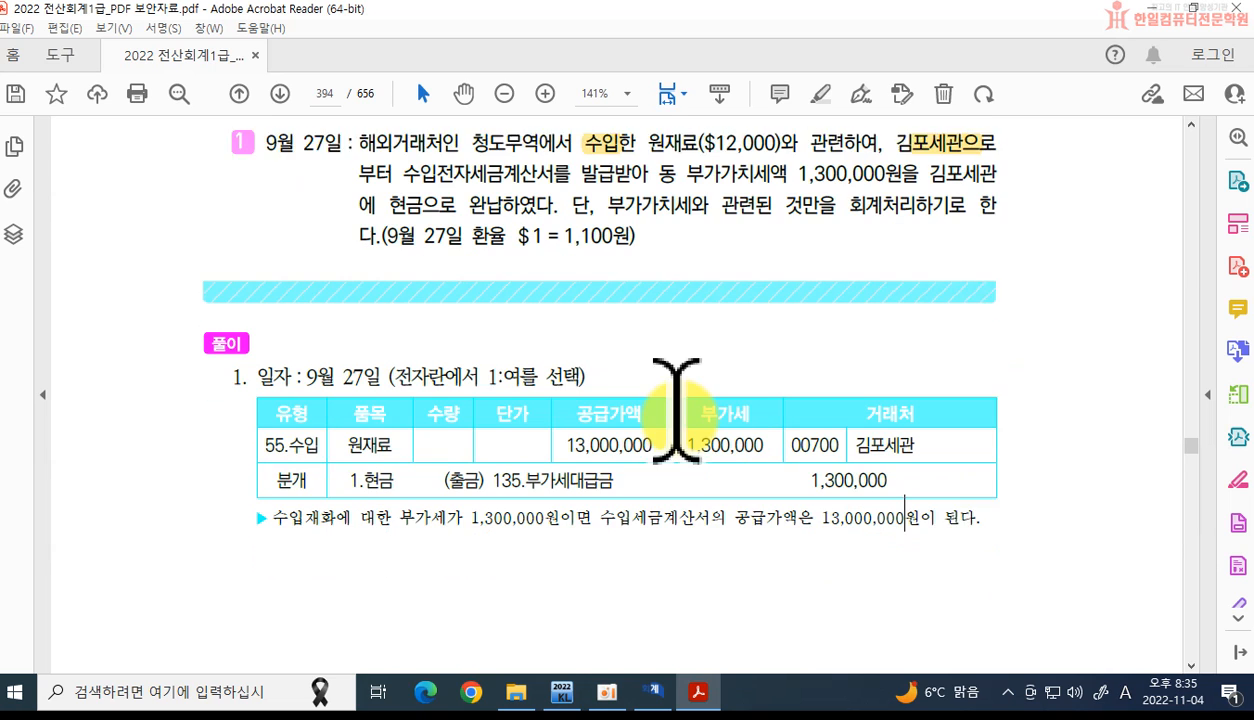
scroll(681, 421, "down", 9)
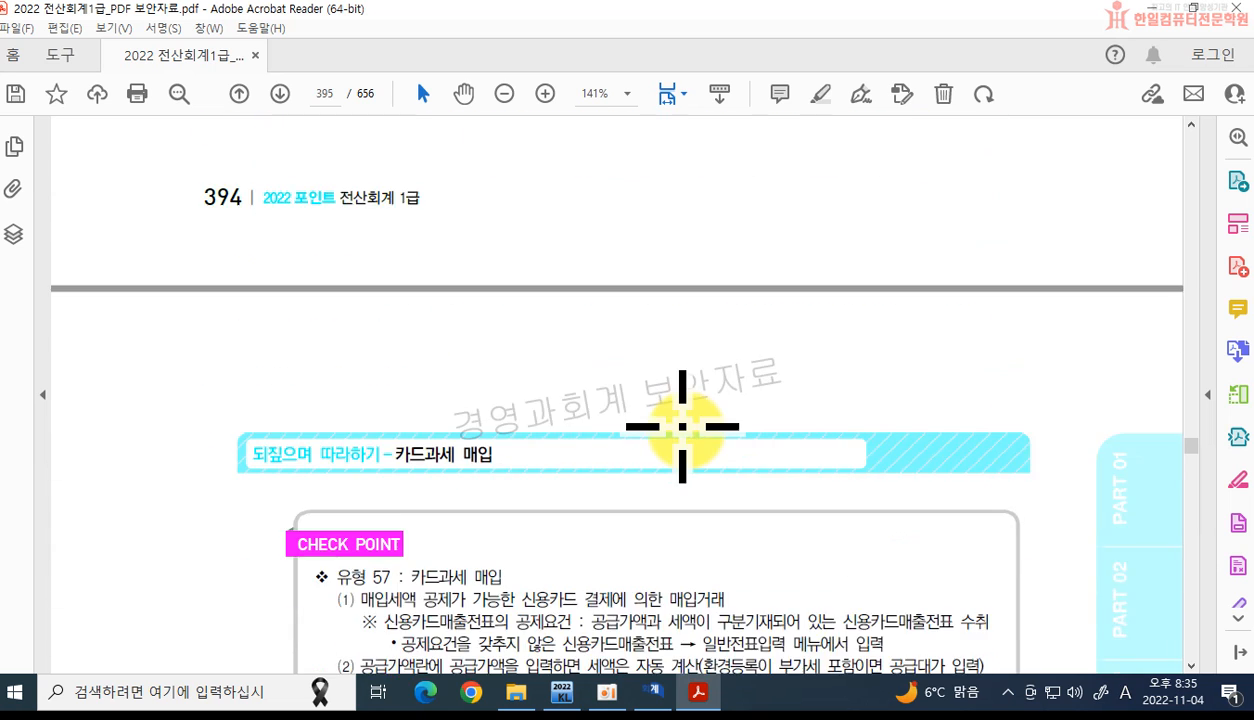
scroll(684, 420, "down", 2)
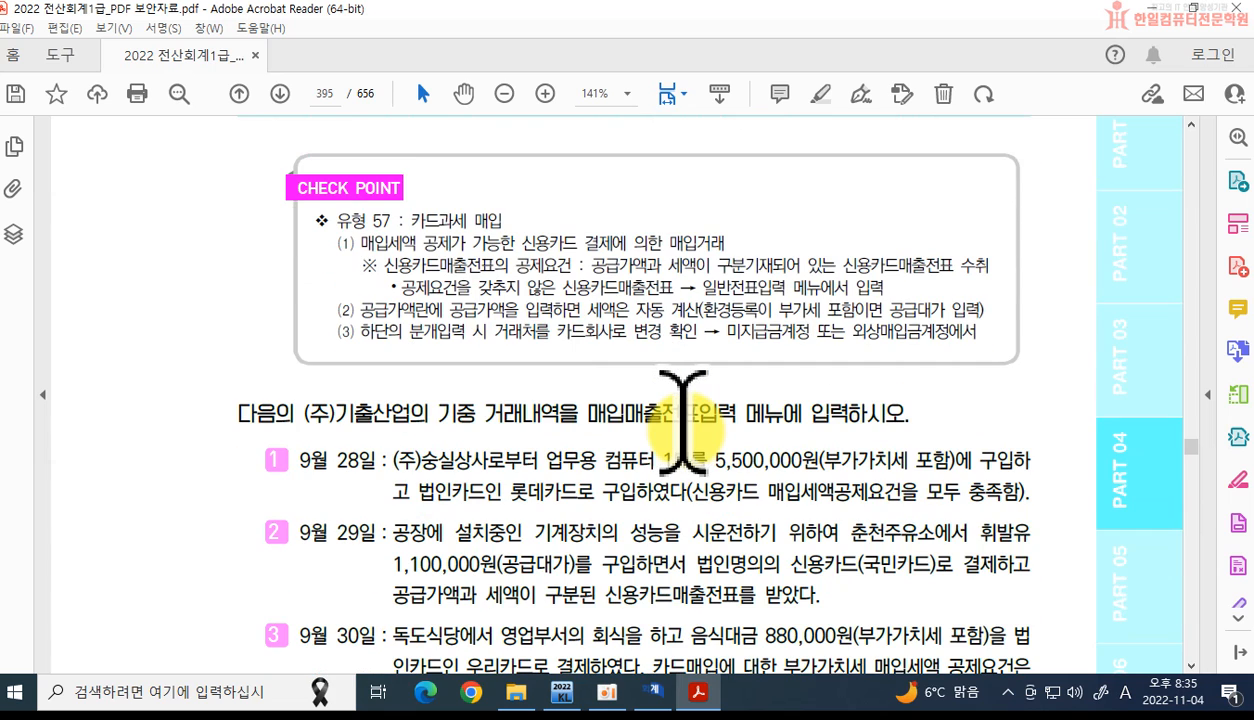
scroll(683, 420, "down", 1)
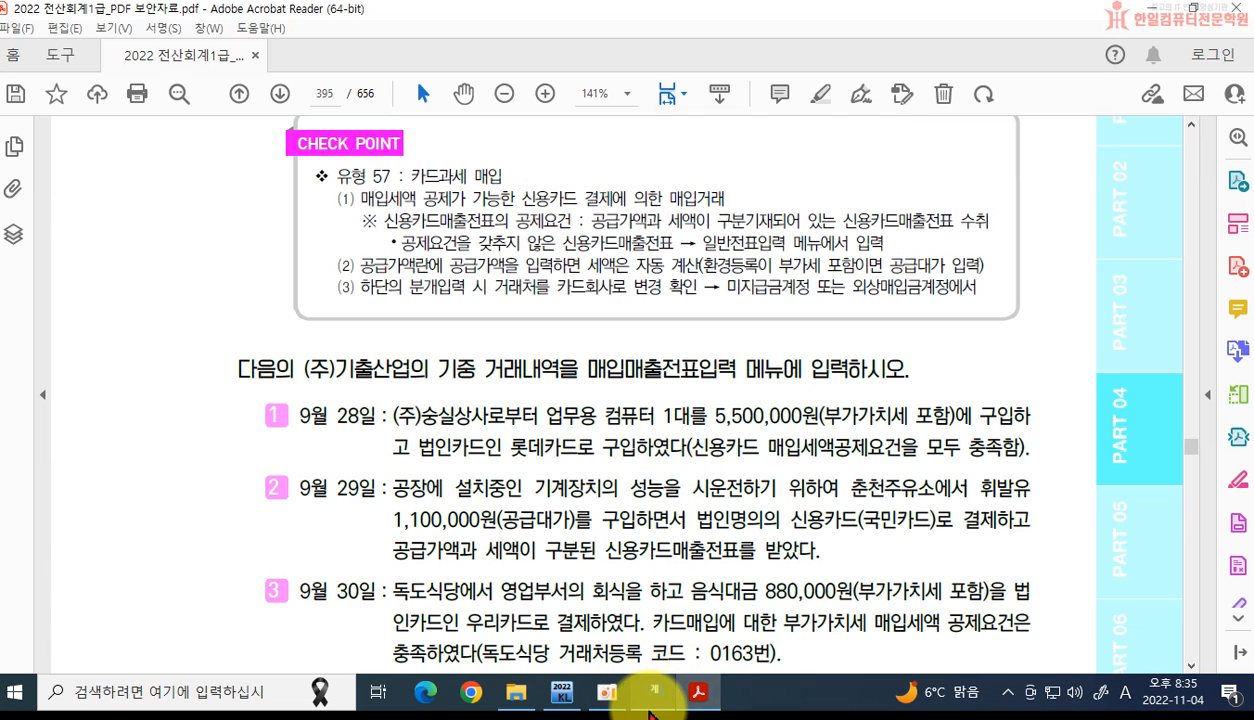
Step: Switch back to the 매입매출전표입력 window and change the voucher day to 28
left_click(652, 700)
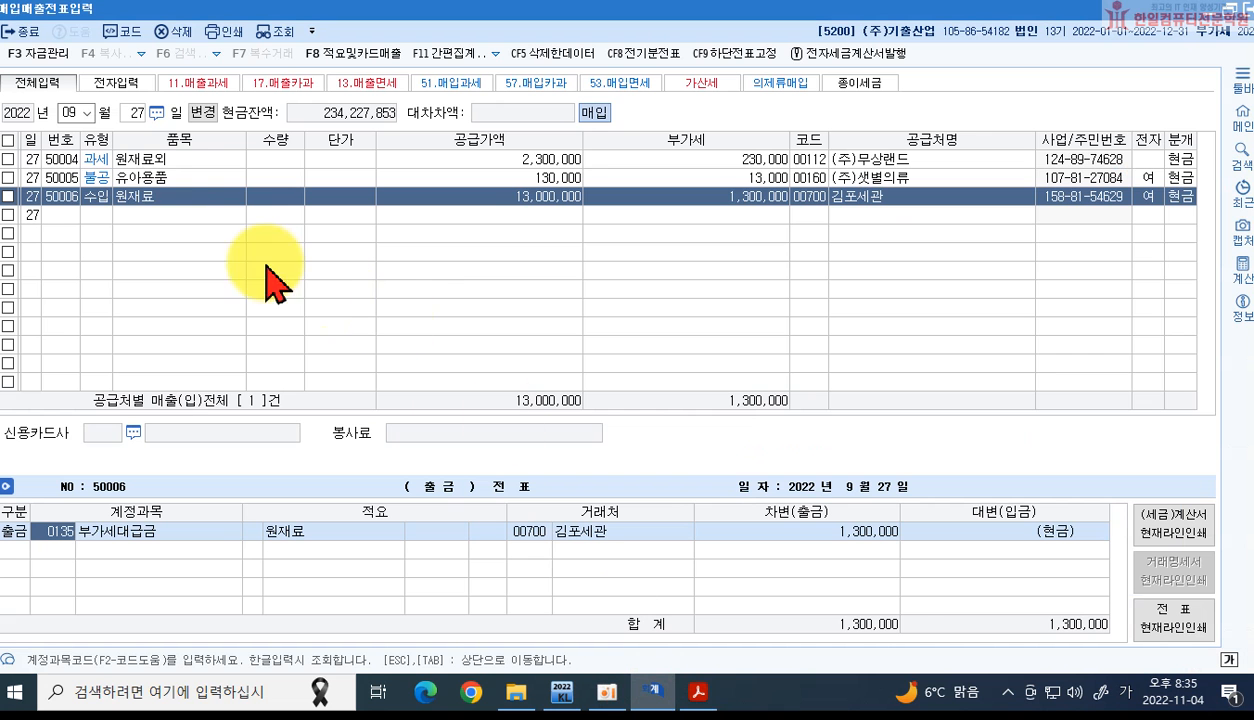
left_click(137, 112)
type("28")
key("Return")
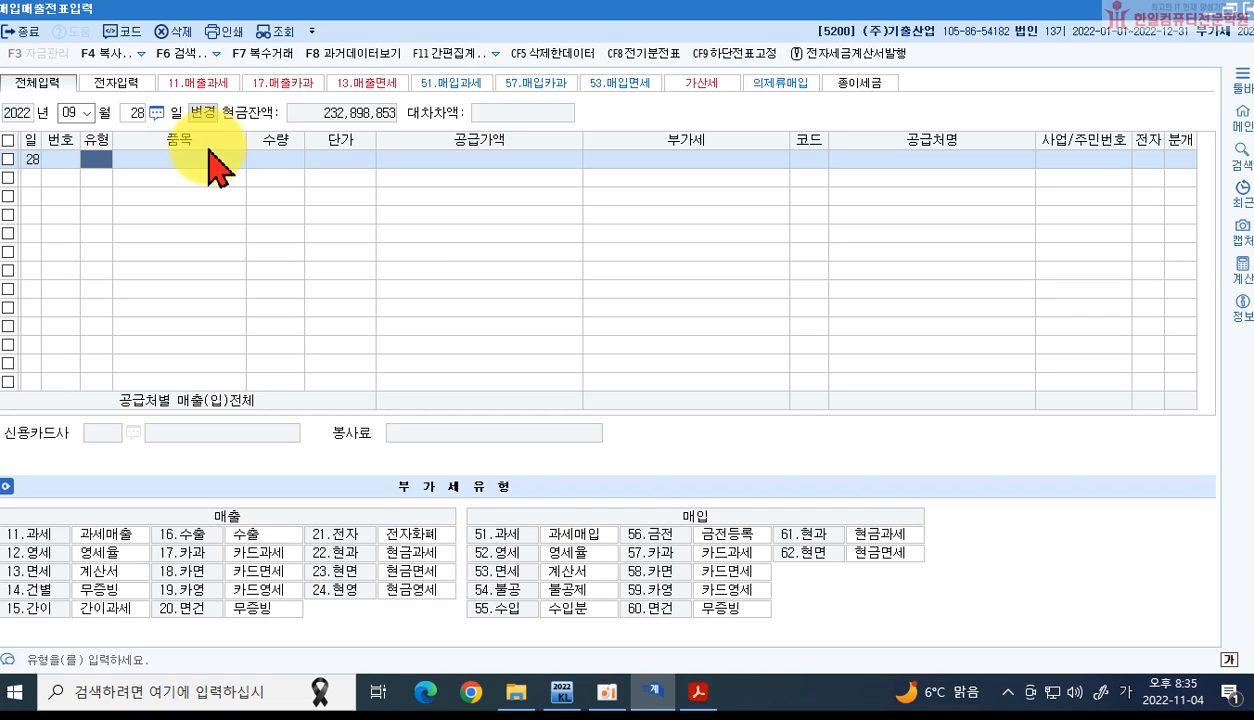
Step: Start a type 57 (카과) purchase entry for item 컴퓨터 with a supply amount of 5,000,000
type("57")
key("Return")
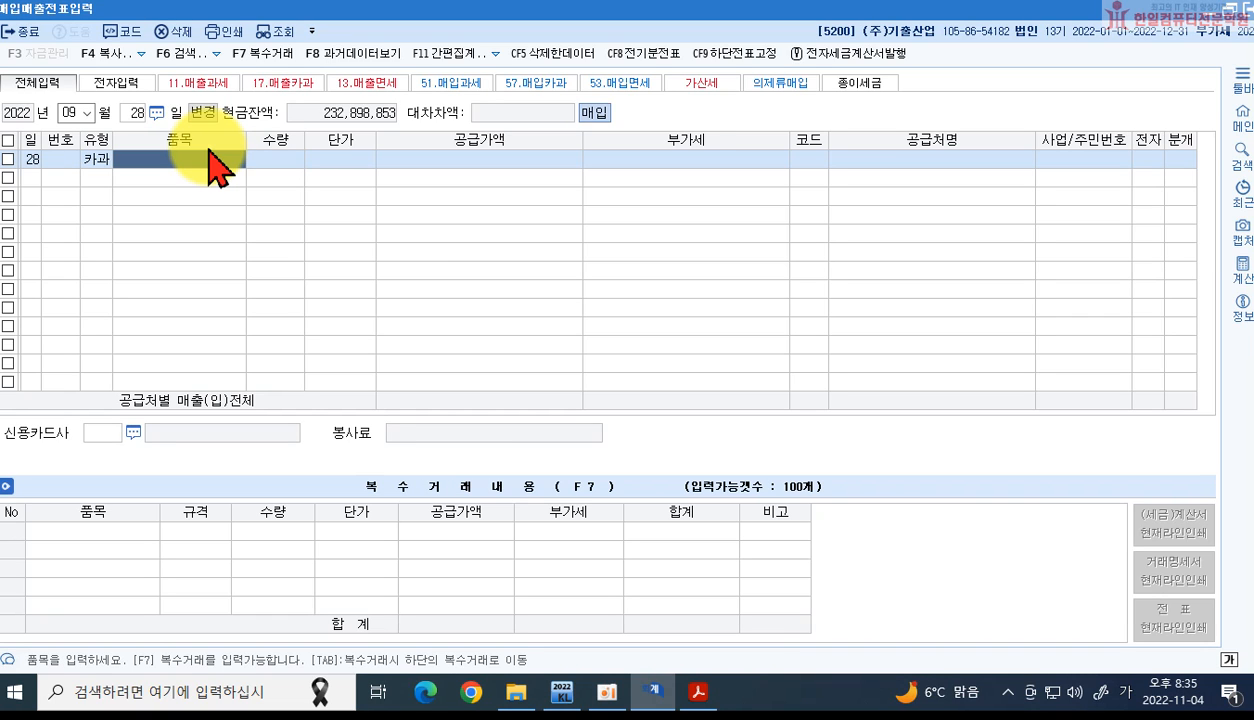
type("컴퓨터")
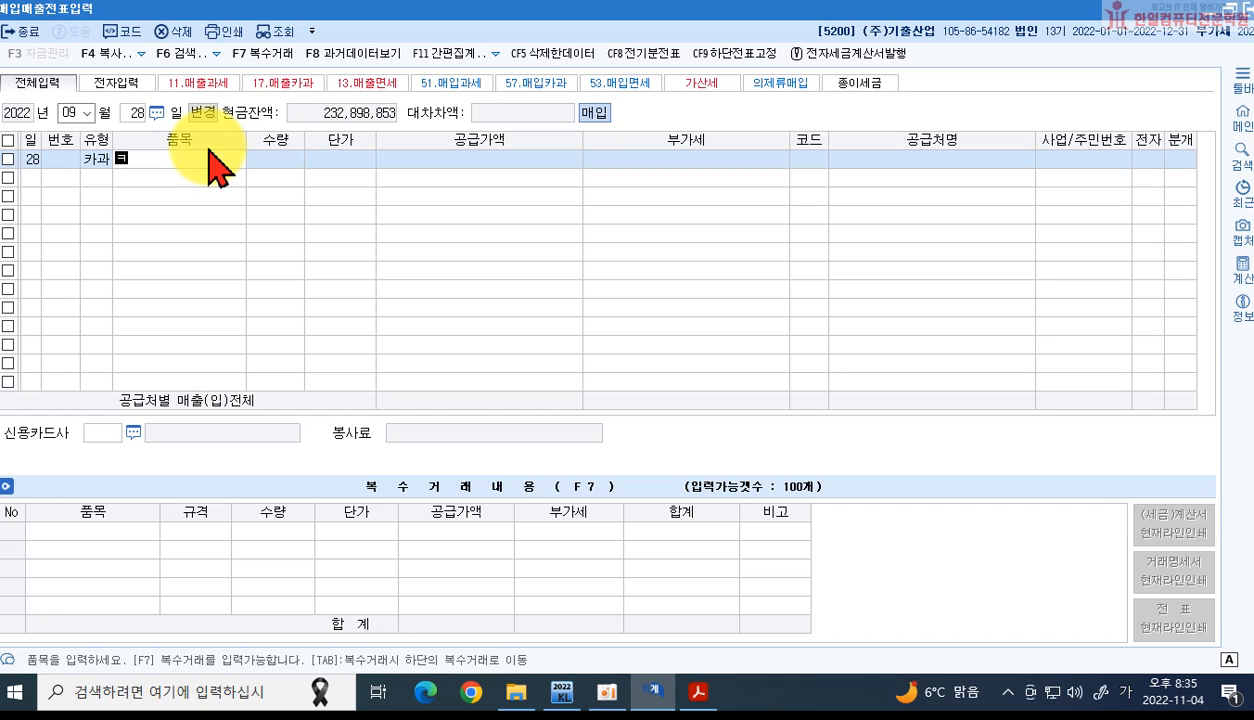
key("Return")
key("Return")
key("Return")
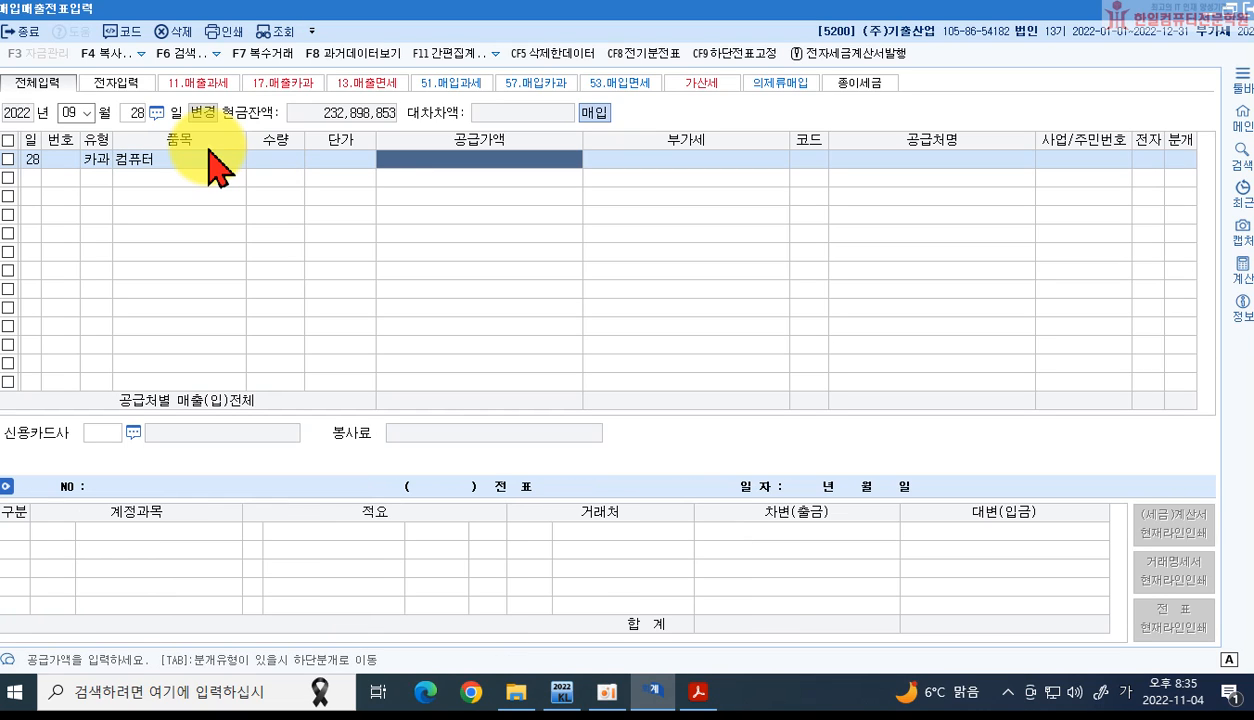
type("5")
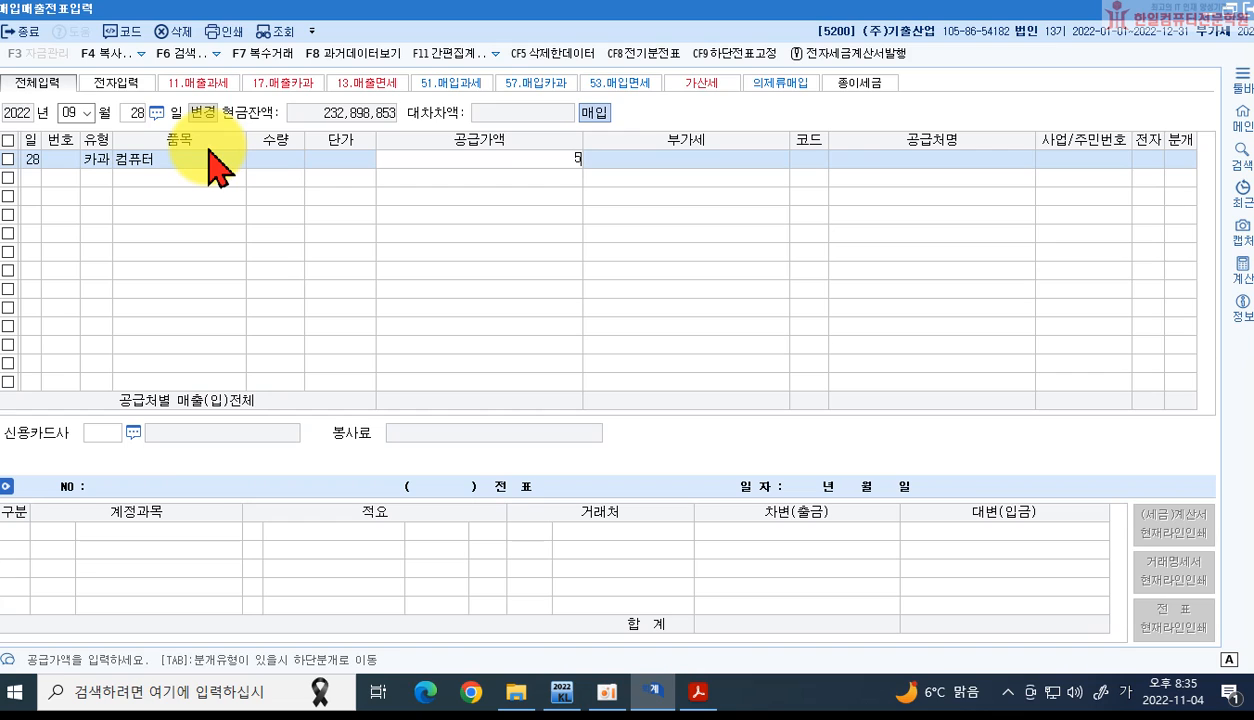
type(",000,000")
key("Return")
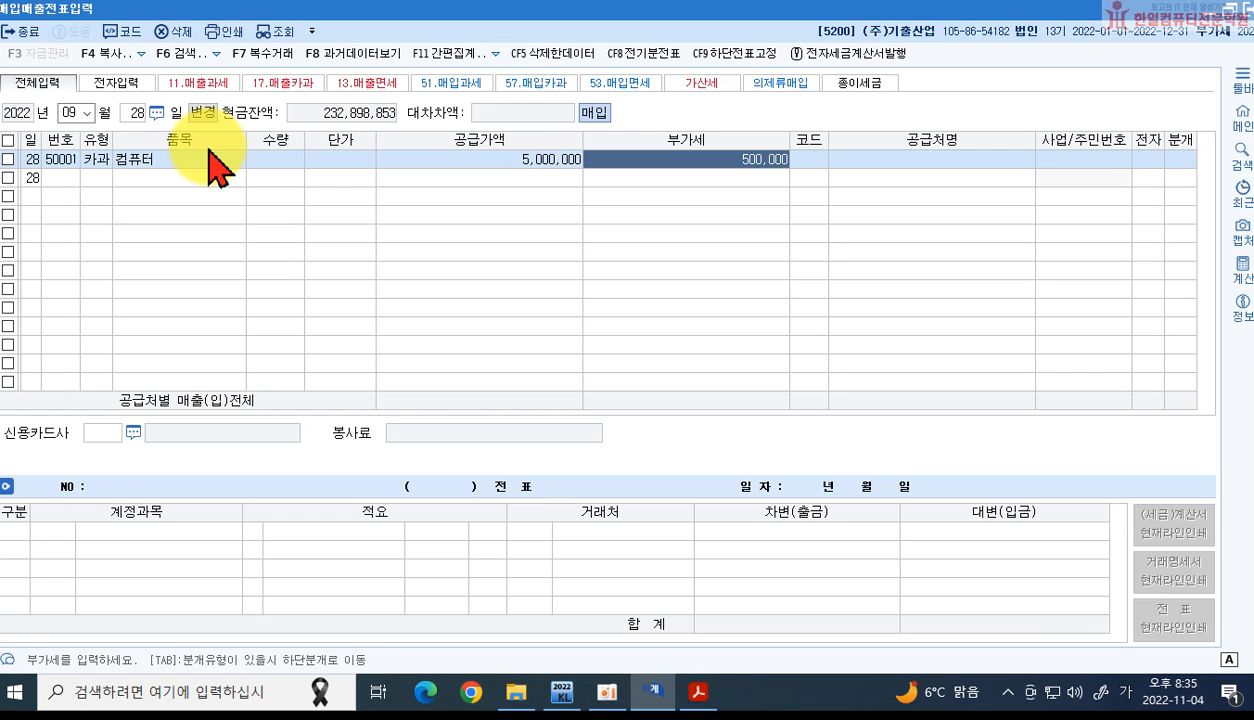
key("Return")
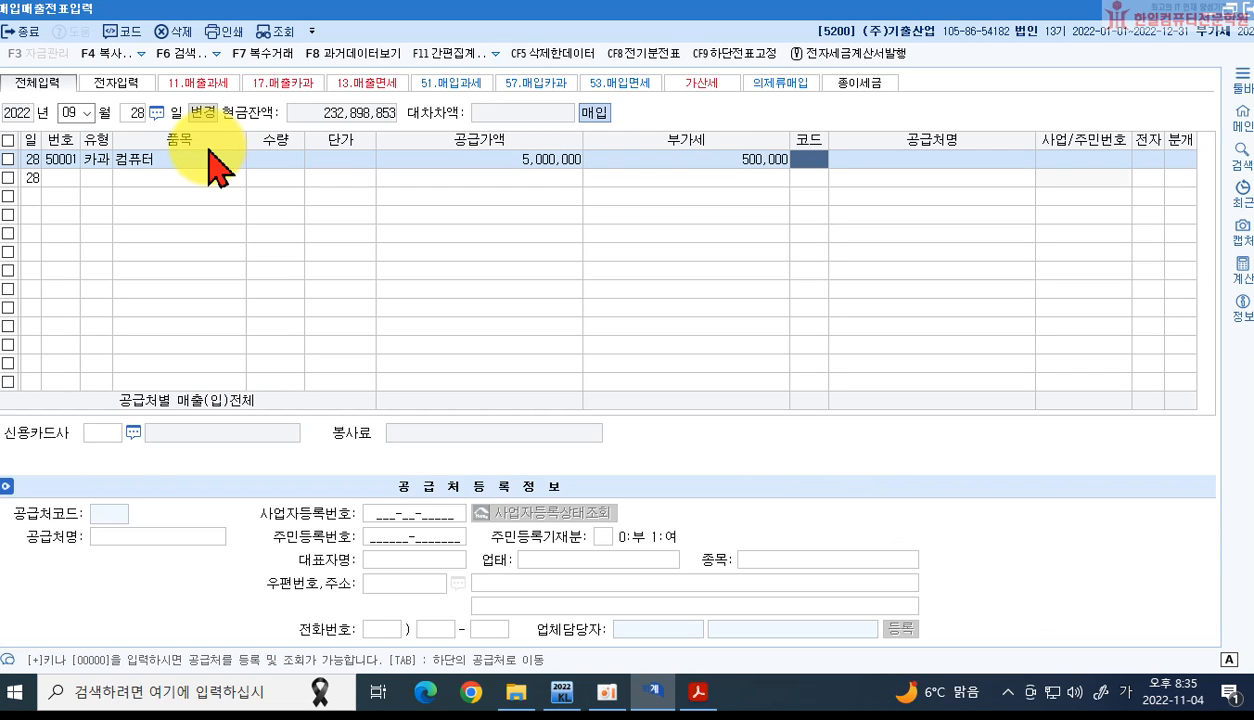
Step: Set the supplier of the 컴퓨터 entry to (주)숭실상사 and its credit card company to 롯데카드
type("숭실")
key("Return")
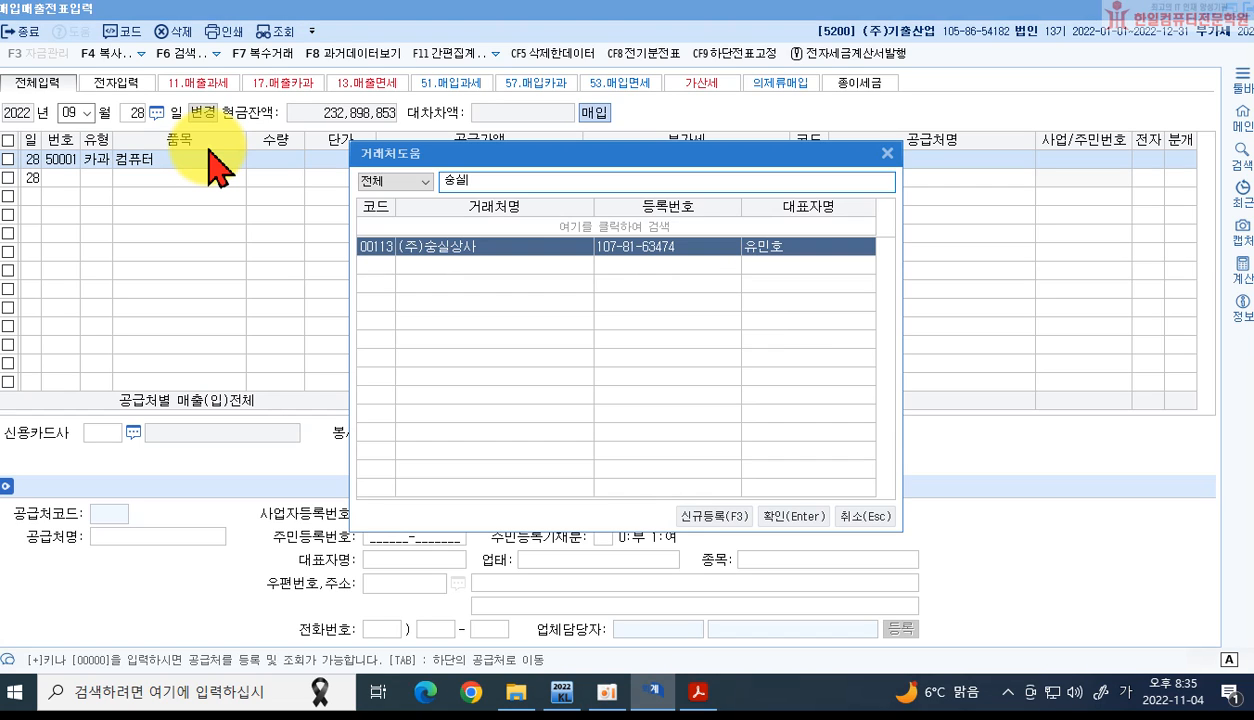
key("Return")
key("Return")
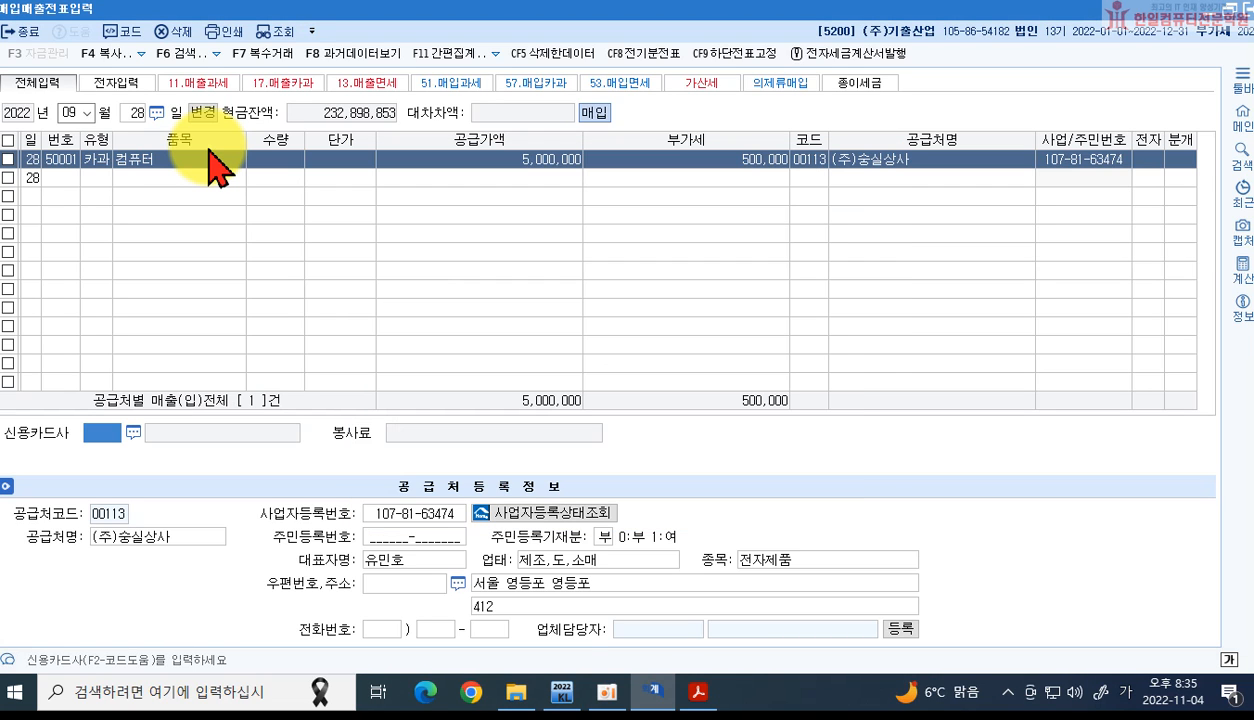
key("F2")
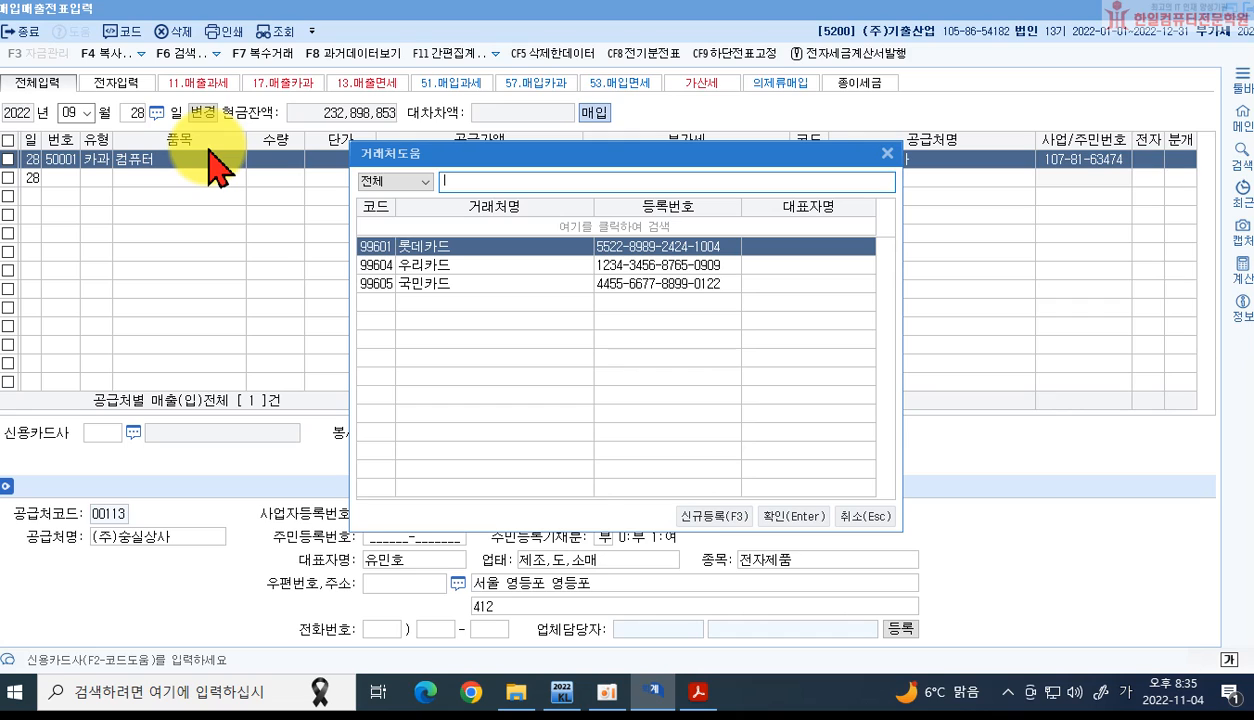
type("롯데")
key("Return")
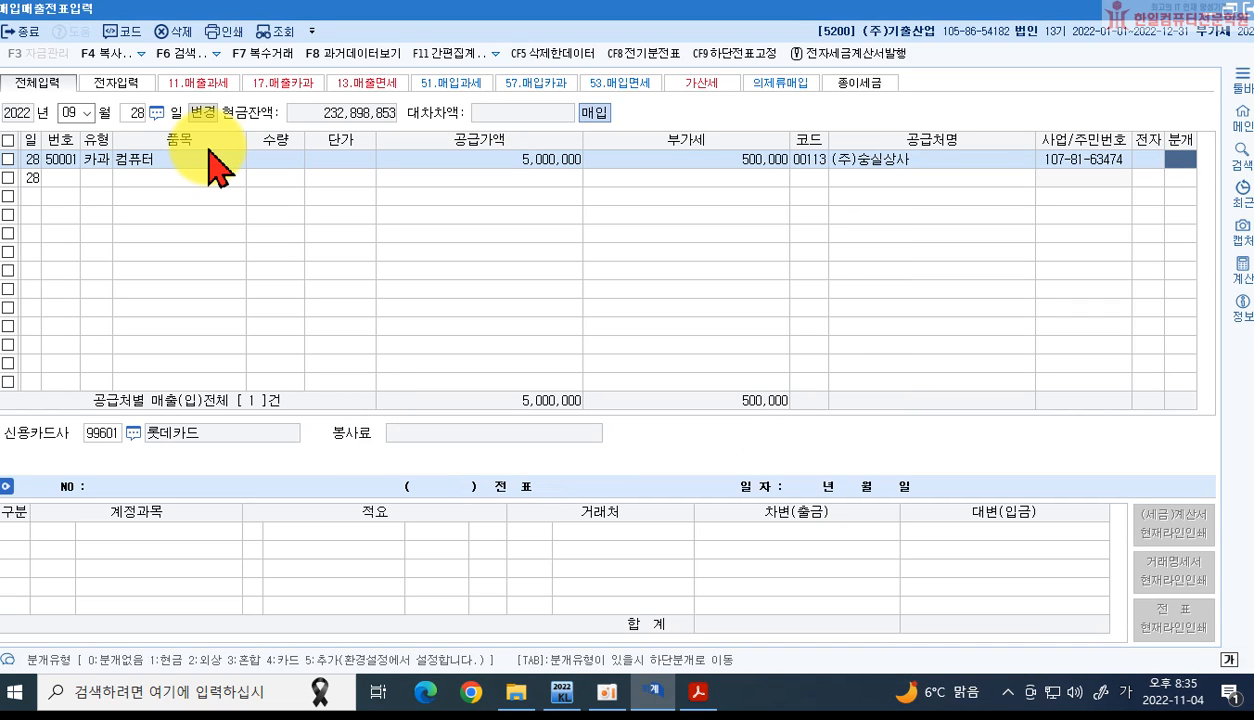
Step: Set the entry's journal type to 4 (카드) and replace the 원재료 debit account with 비품
type("4")
key("Return")
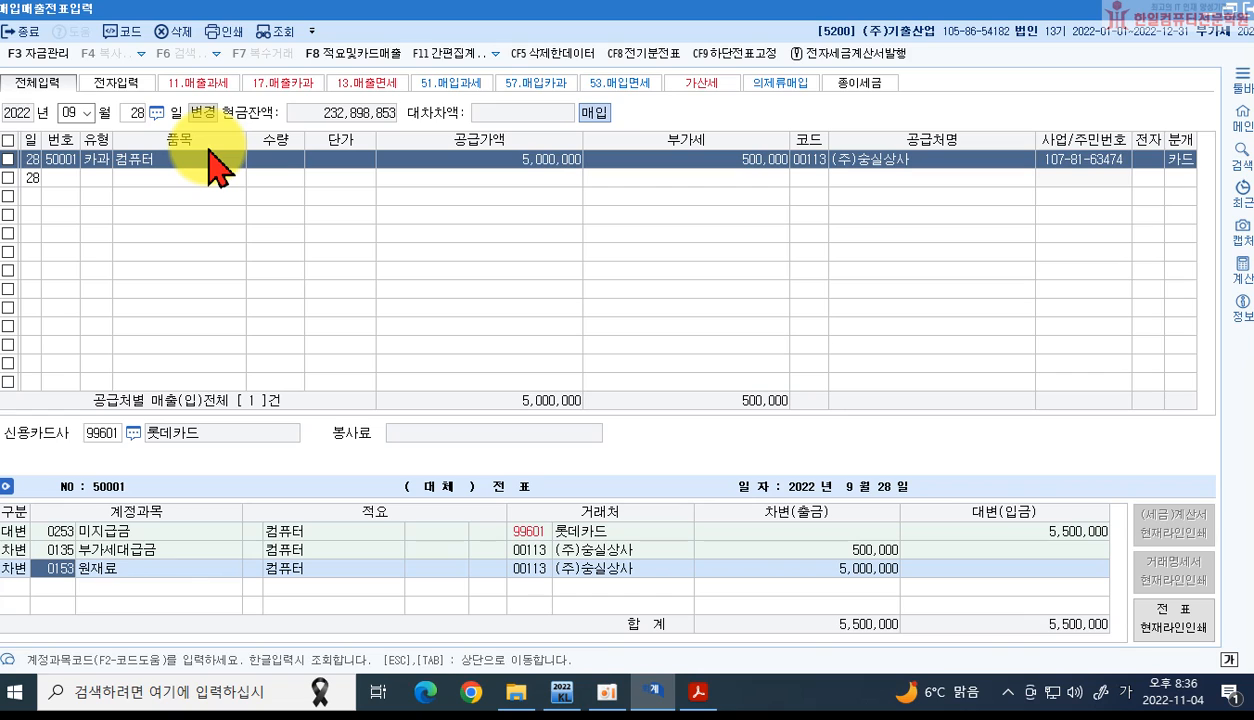
type("비품")
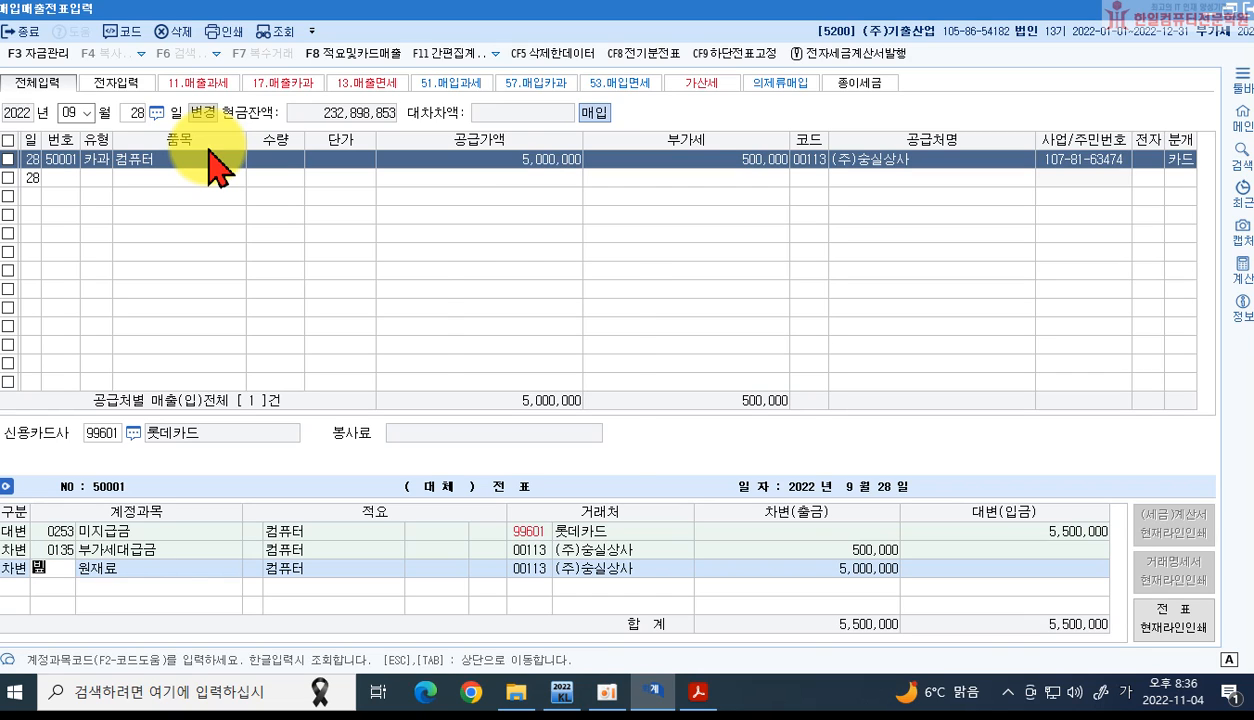
key("Return")
key("Return")
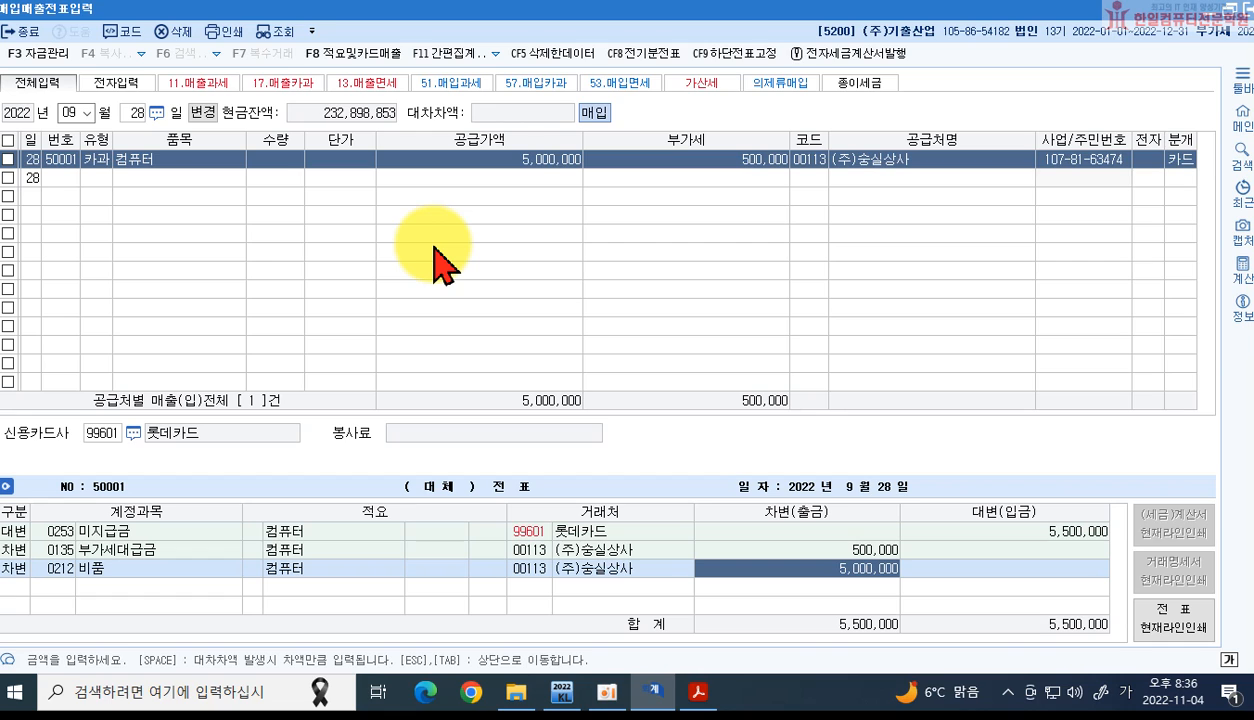
Step: Switch to the textbook PDF in Acrobat Reader and read the September 29 transaction, highlighting 공급대가
left_click(708, 695)
scroll(640, 530, "down", 3)
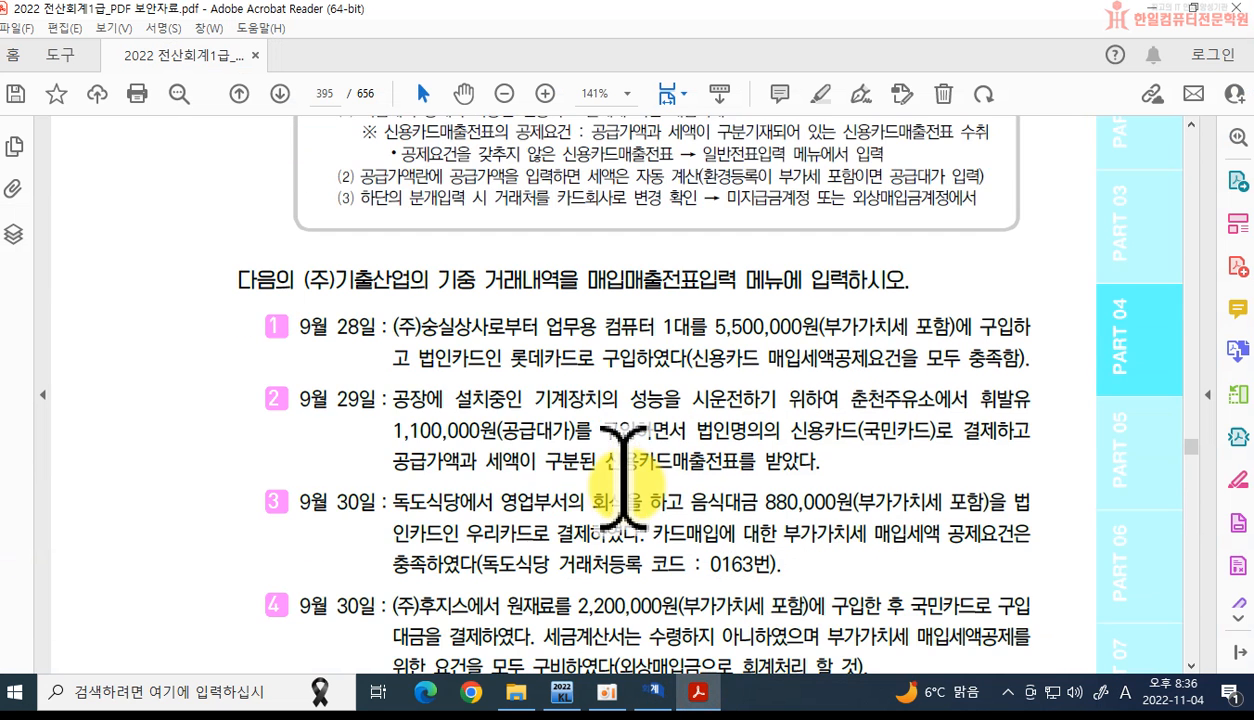
scroll(497, 467, "down", 1)
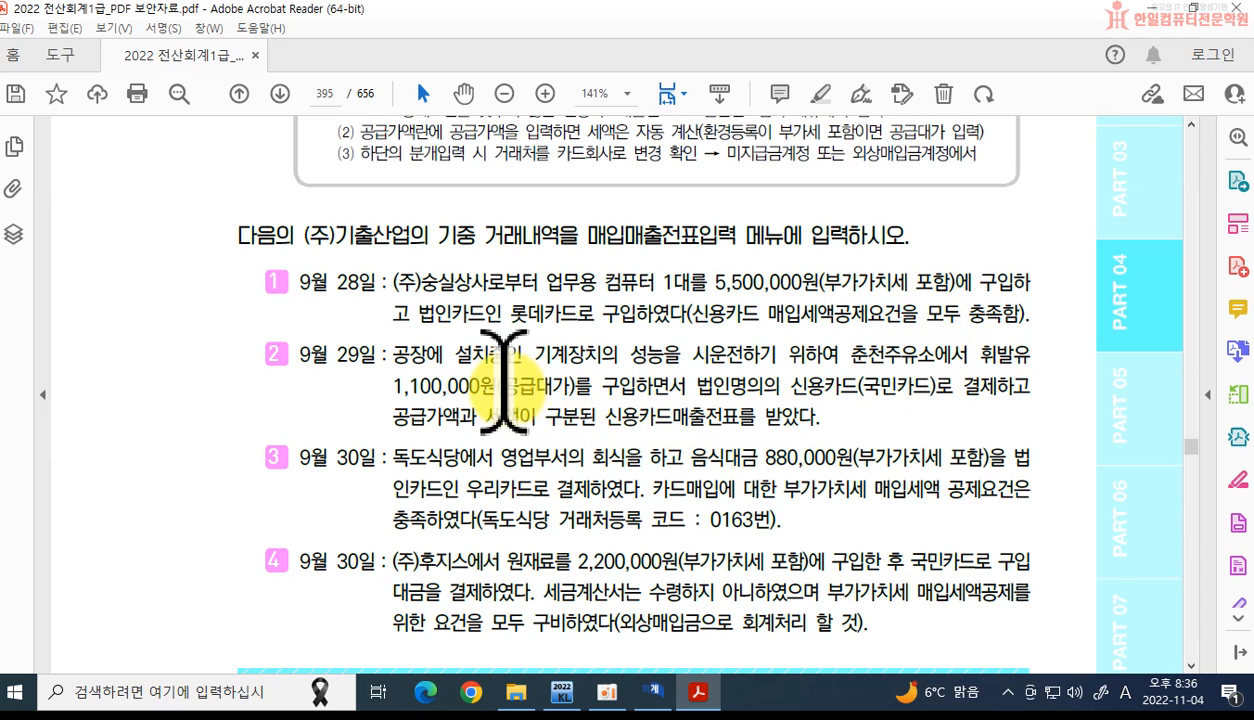
left_click_drag(502, 385, 574, 388)
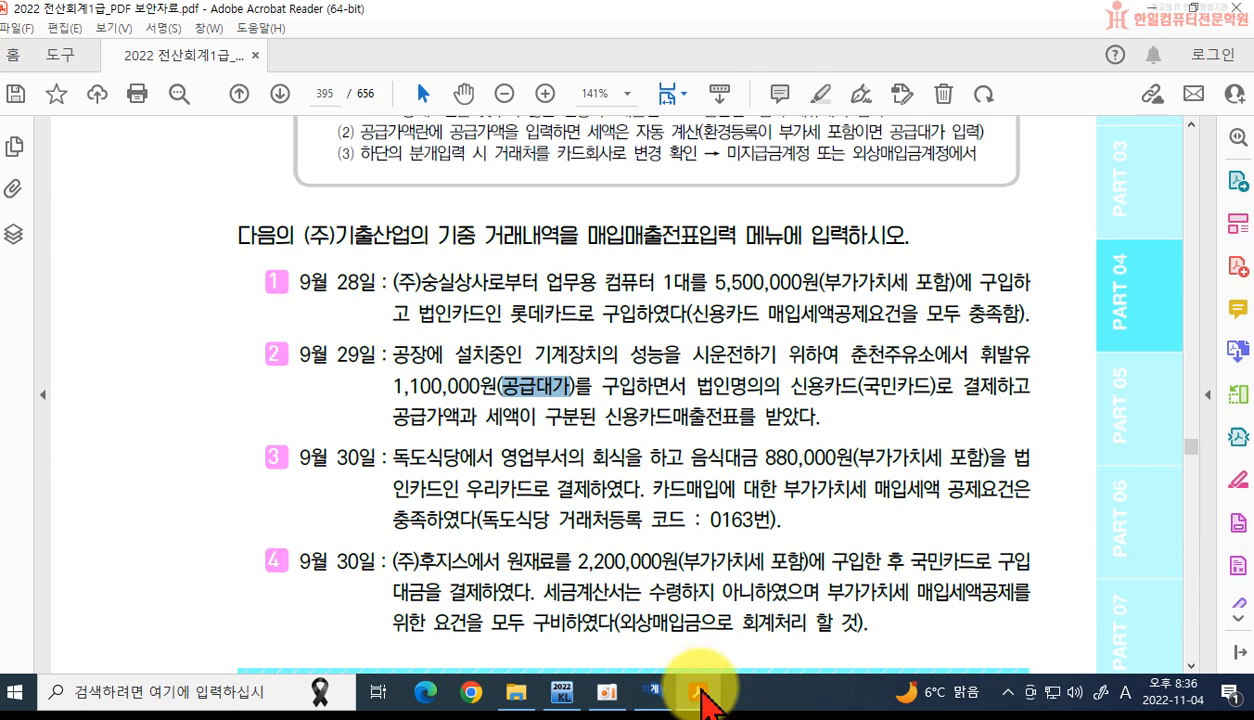
Step: Switch back to 매입매출전표입력, change the voucher day to 29 and start a type 57 (카과) entry
left_click(652, 691)
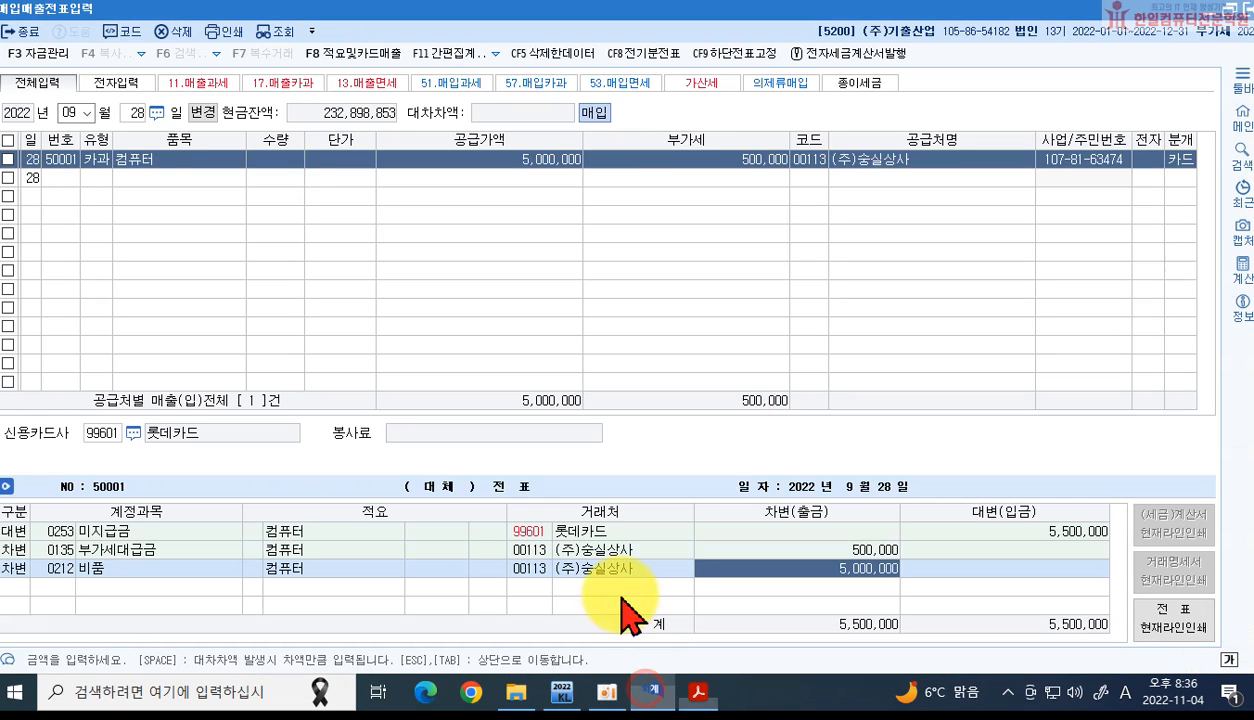
left_click(133, 112)
type("29")
key("Return")
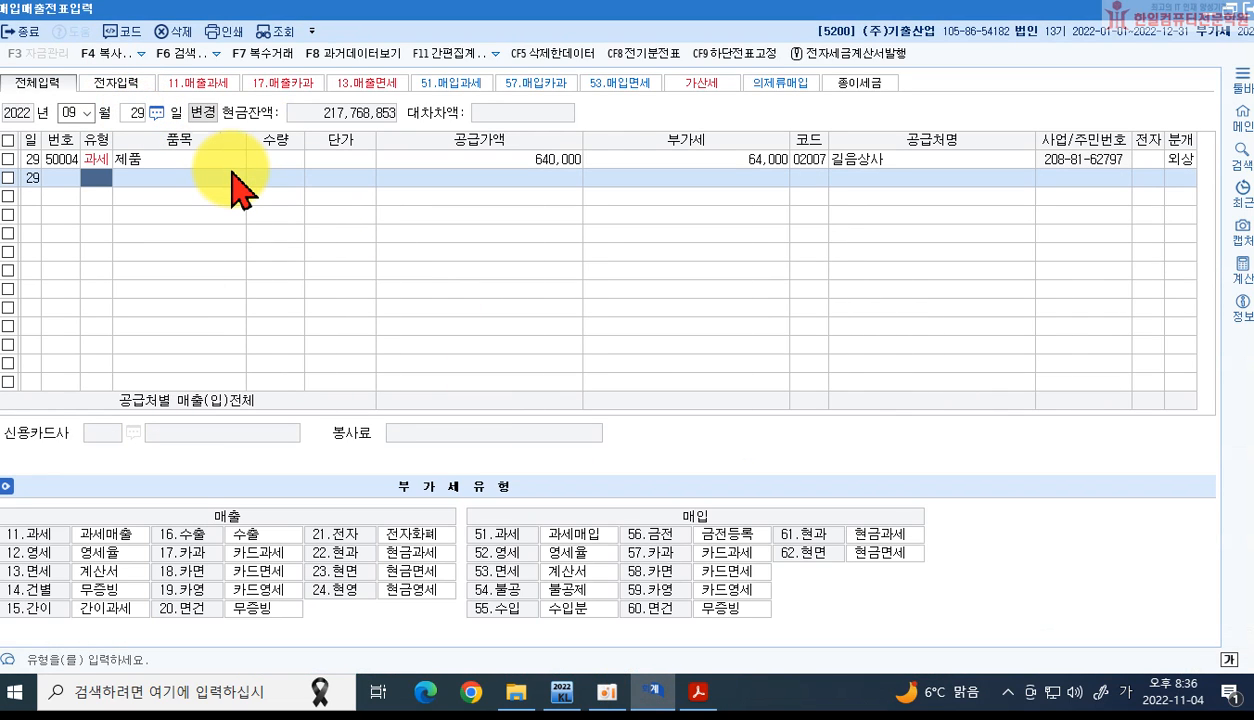
type("57")
key("Return")
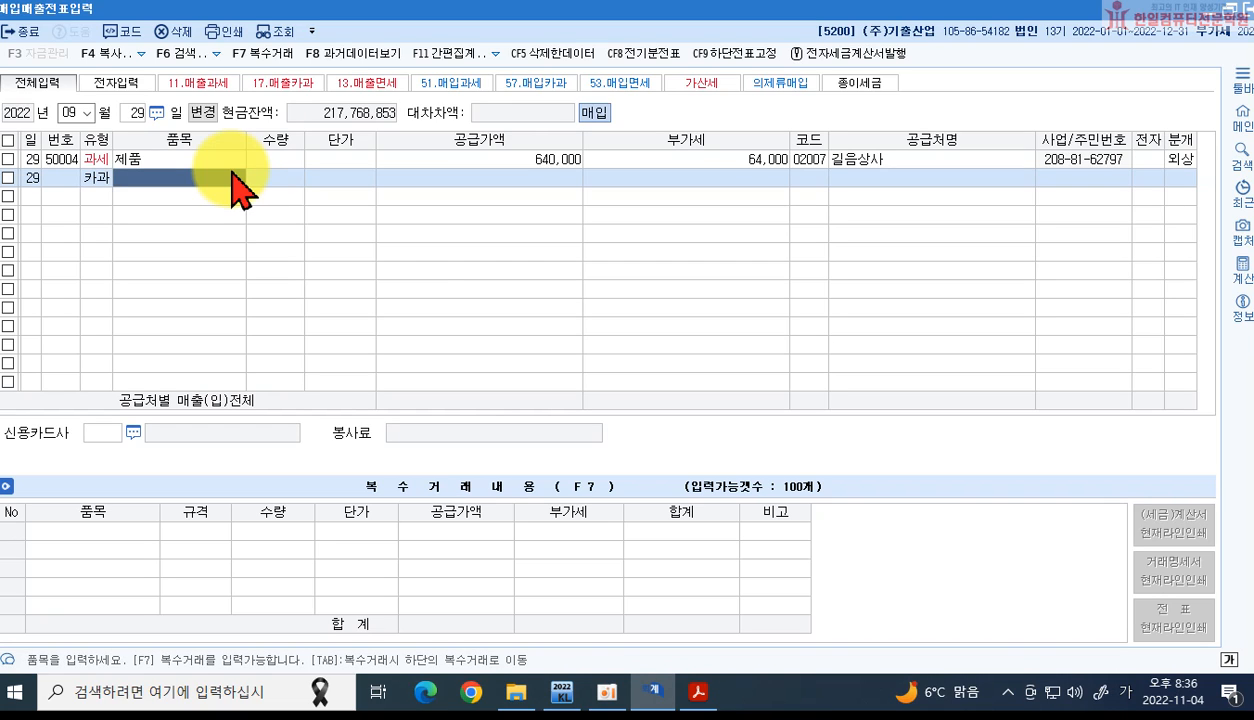
type("허ㅣㅂ")
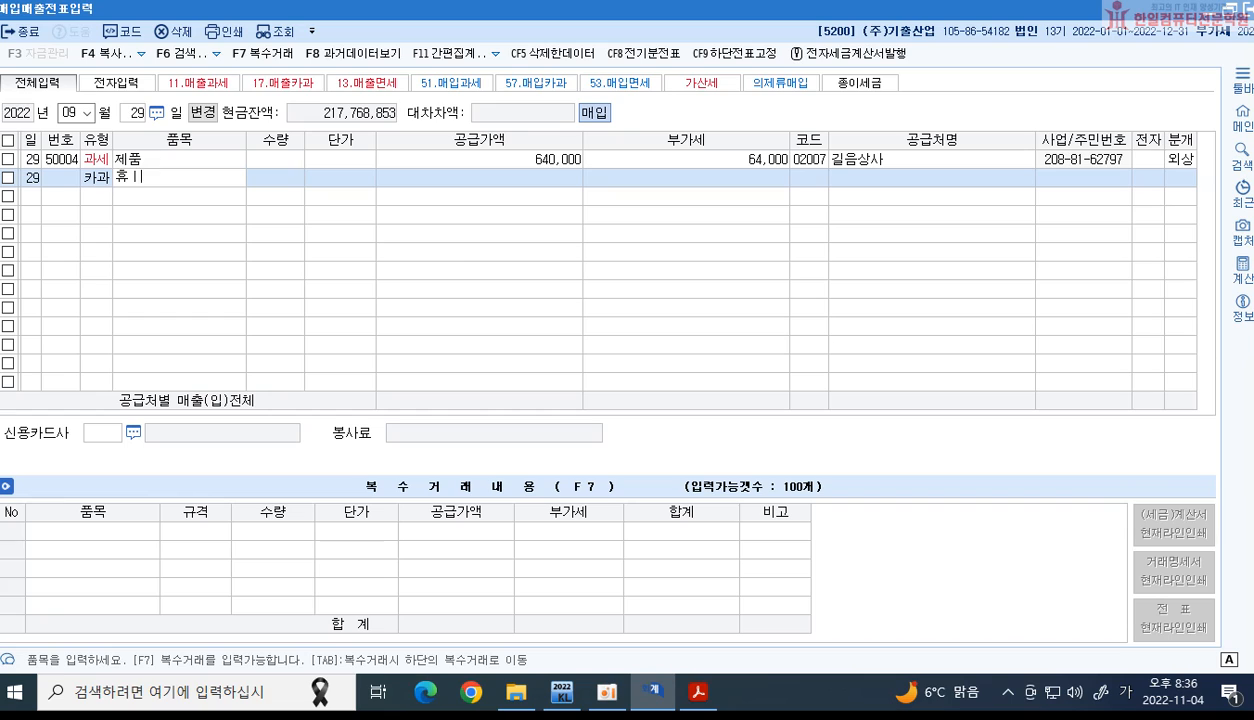
key("BackSpace")
key("BackSpace")
key("BackSpace")
Step: Enter 휘발유 as the item of the September 29 entry with a supply amount of 1,000,000
type("휘발유")
key("Return")
key("Return")
key("Return")
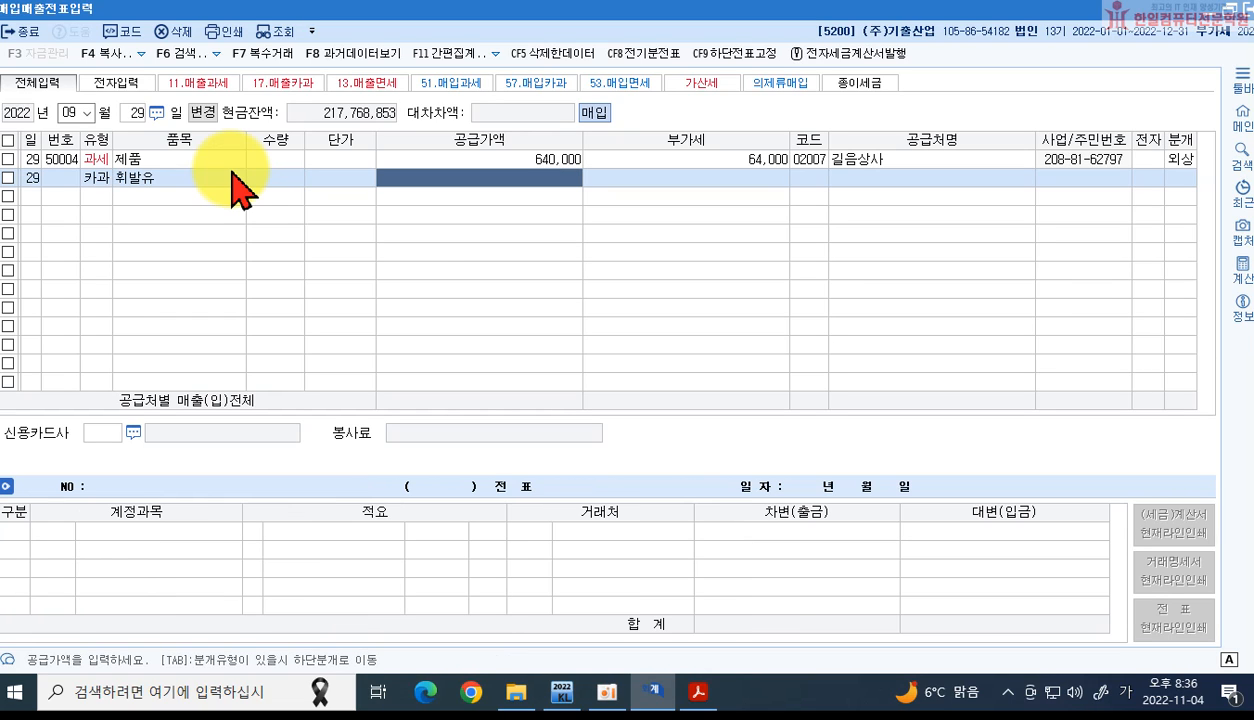
type("1000000")
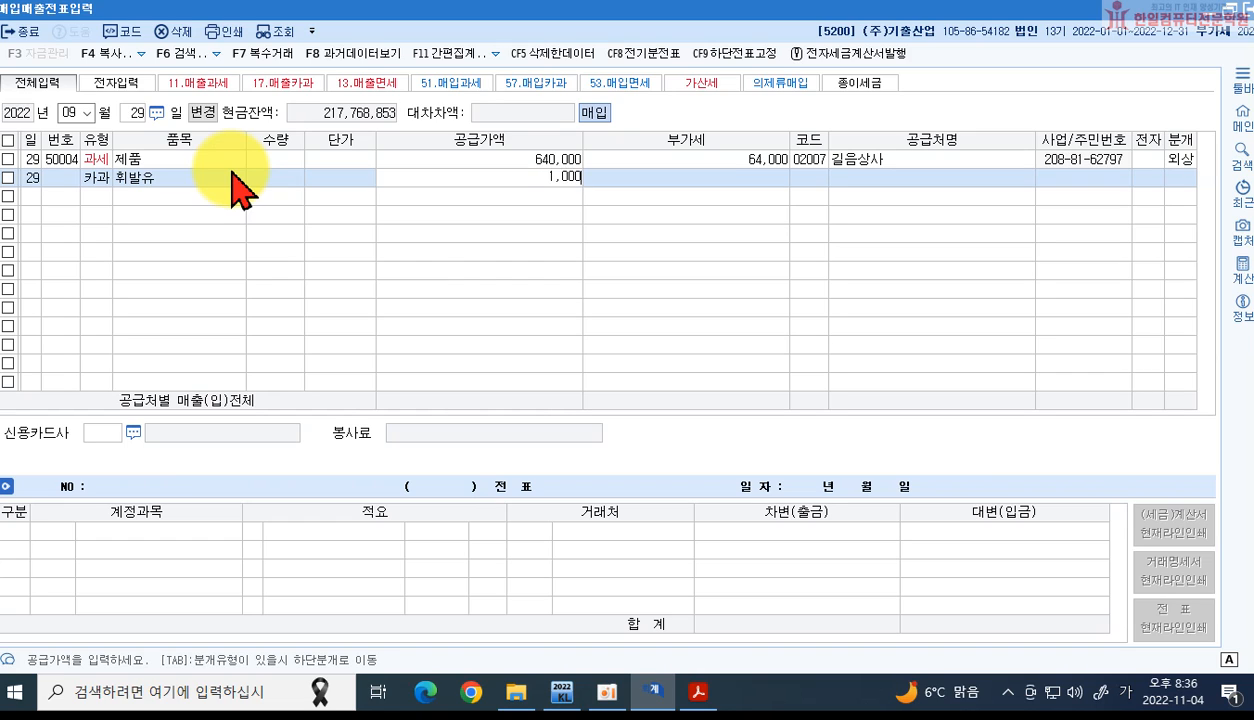
key("Return")
key("Return")
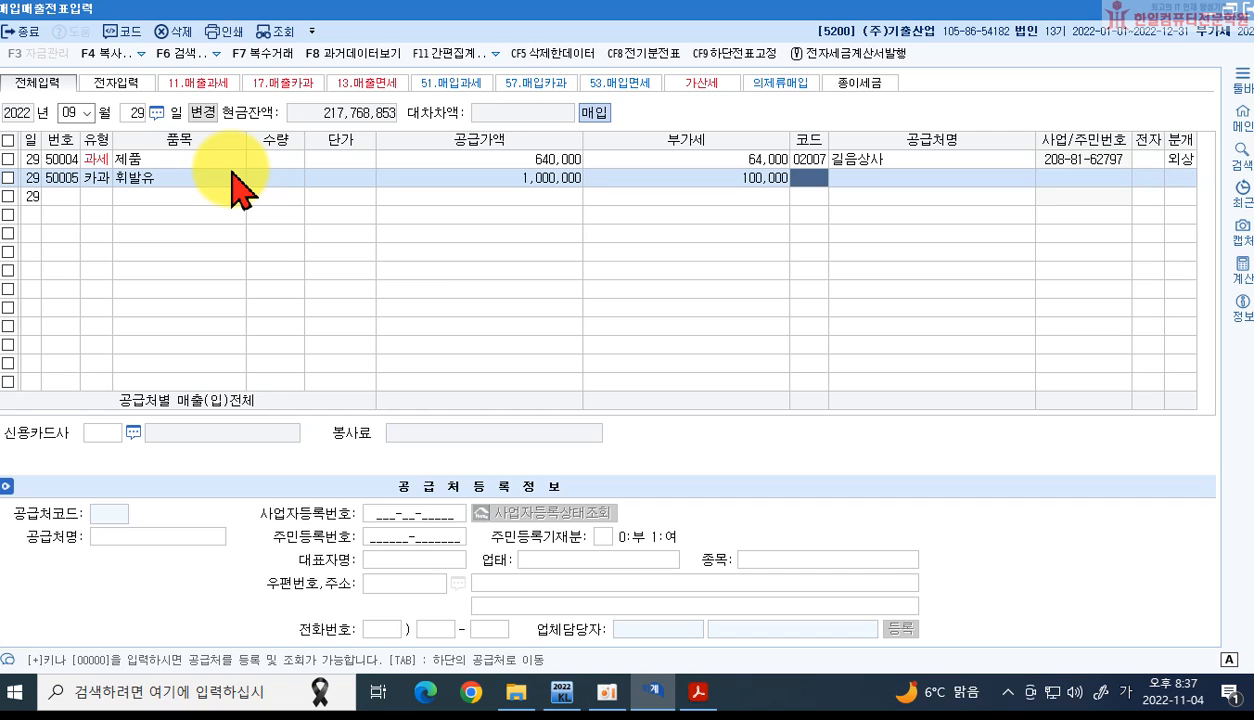
Step: Set the supplier of the 휘발유 entry to 춘천주유소 and its credit card company to 국민카드
type("춘천")
key("Return")
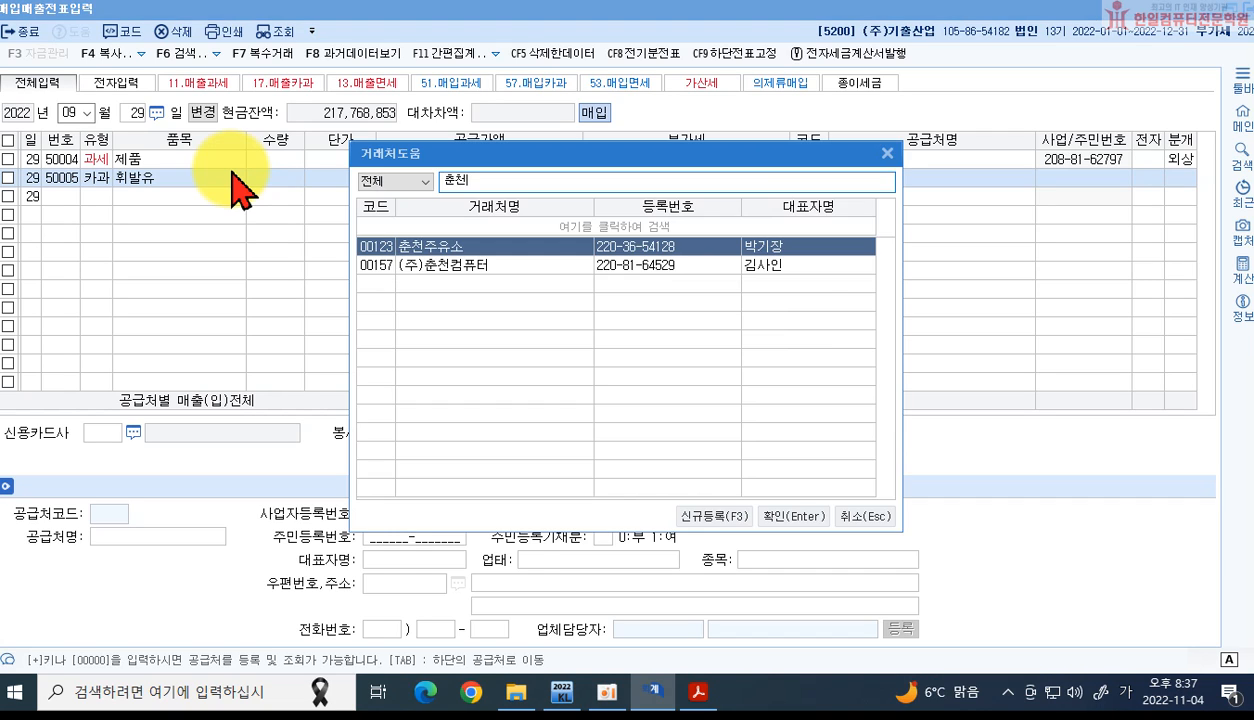
key("Return")
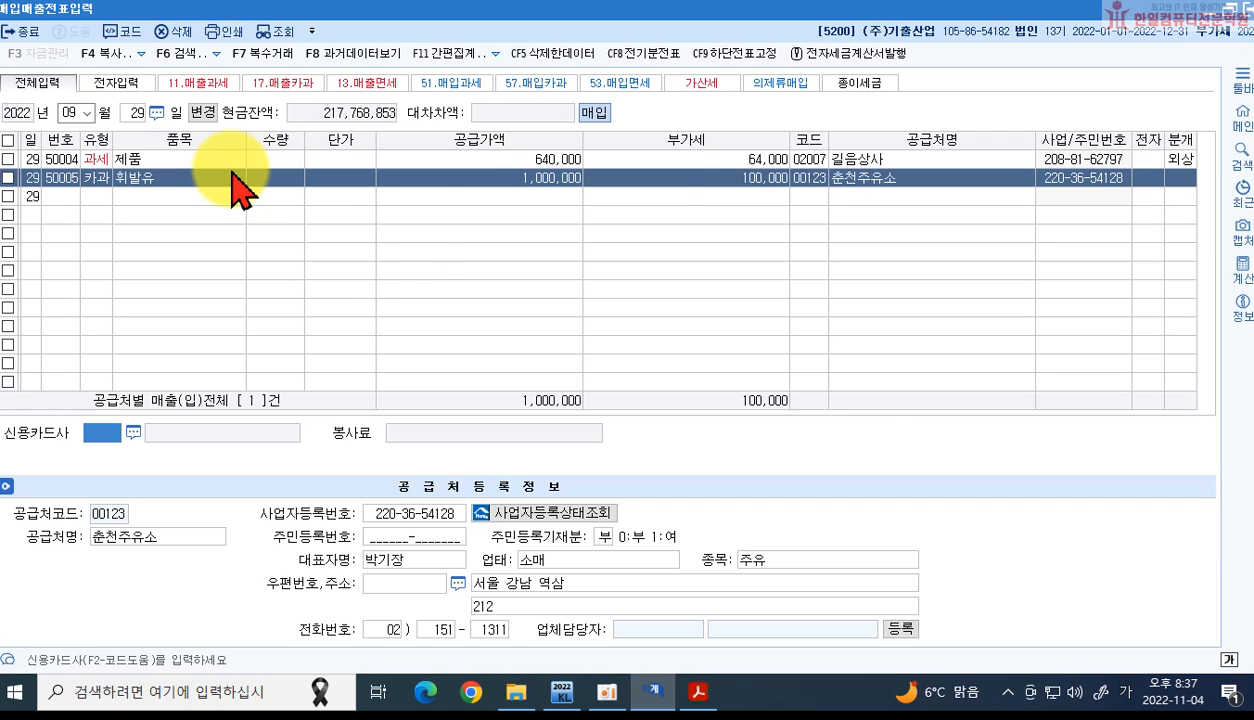
key("F2")
key("Down")
key("Down")
key("Return")
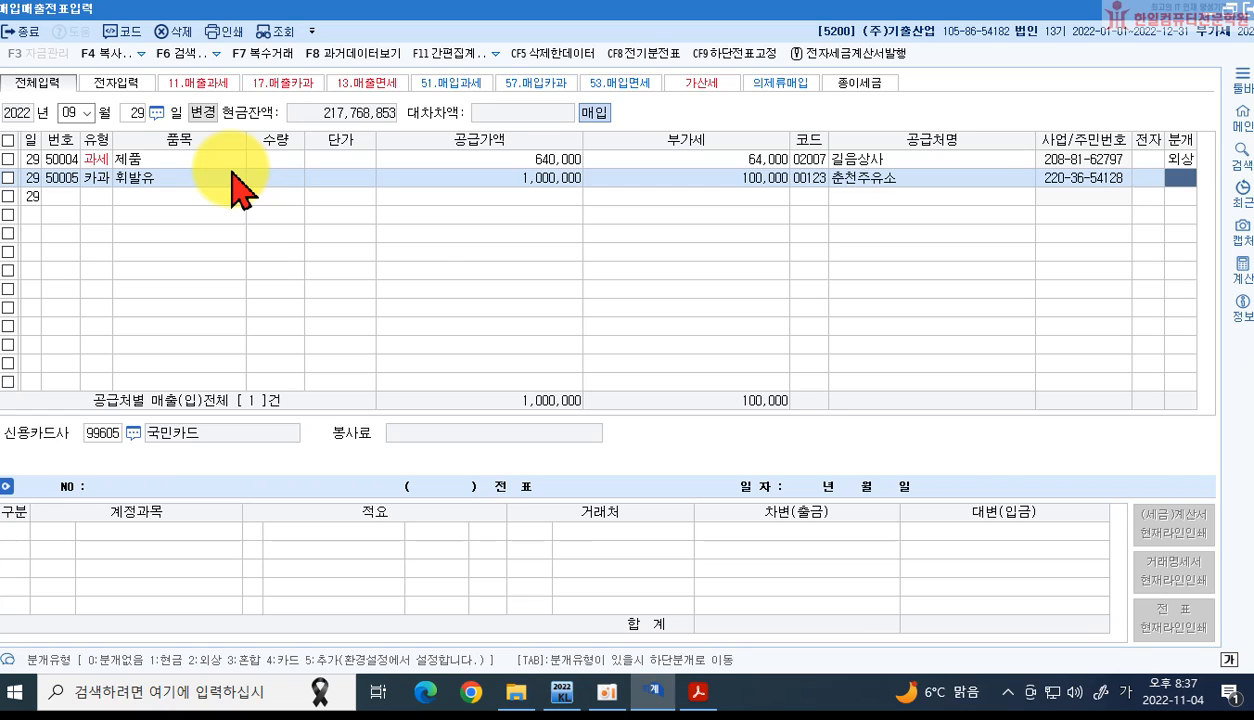
Step: Set the 휘발유 entry's journal type to 4 (카드) and replace the 원재료 debit account with 기계장치
type("4")
key("Return")
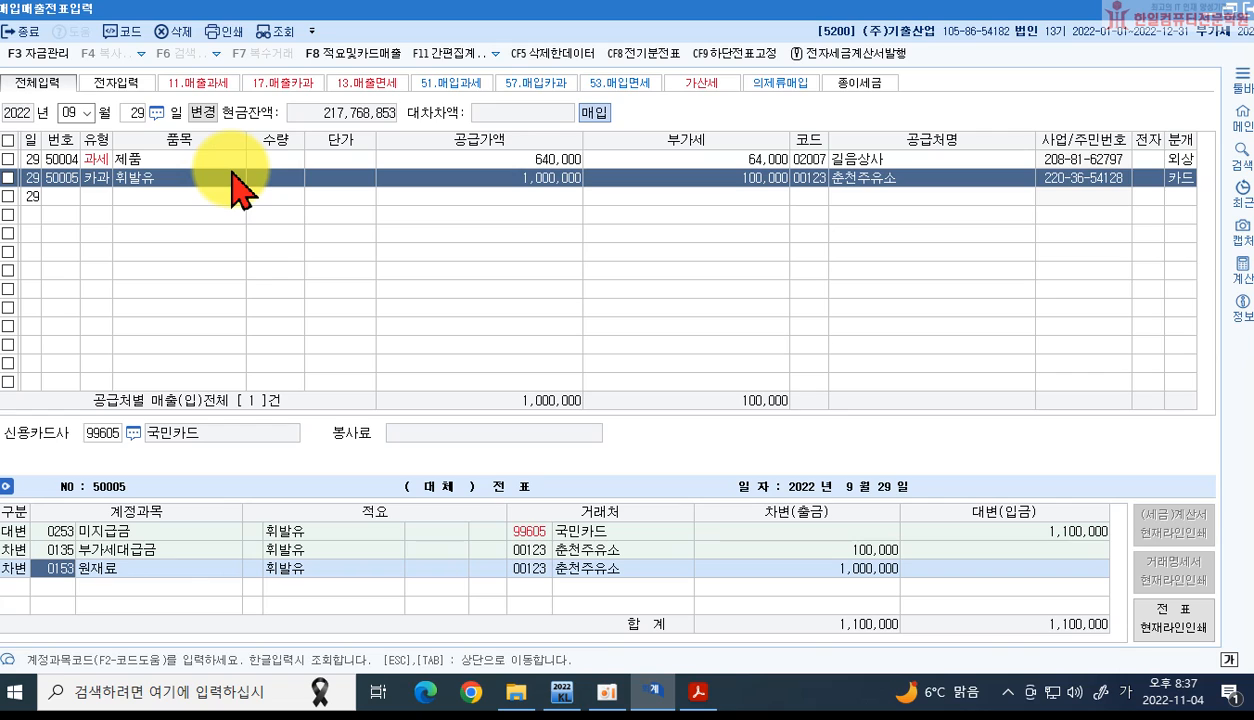
type("기계")
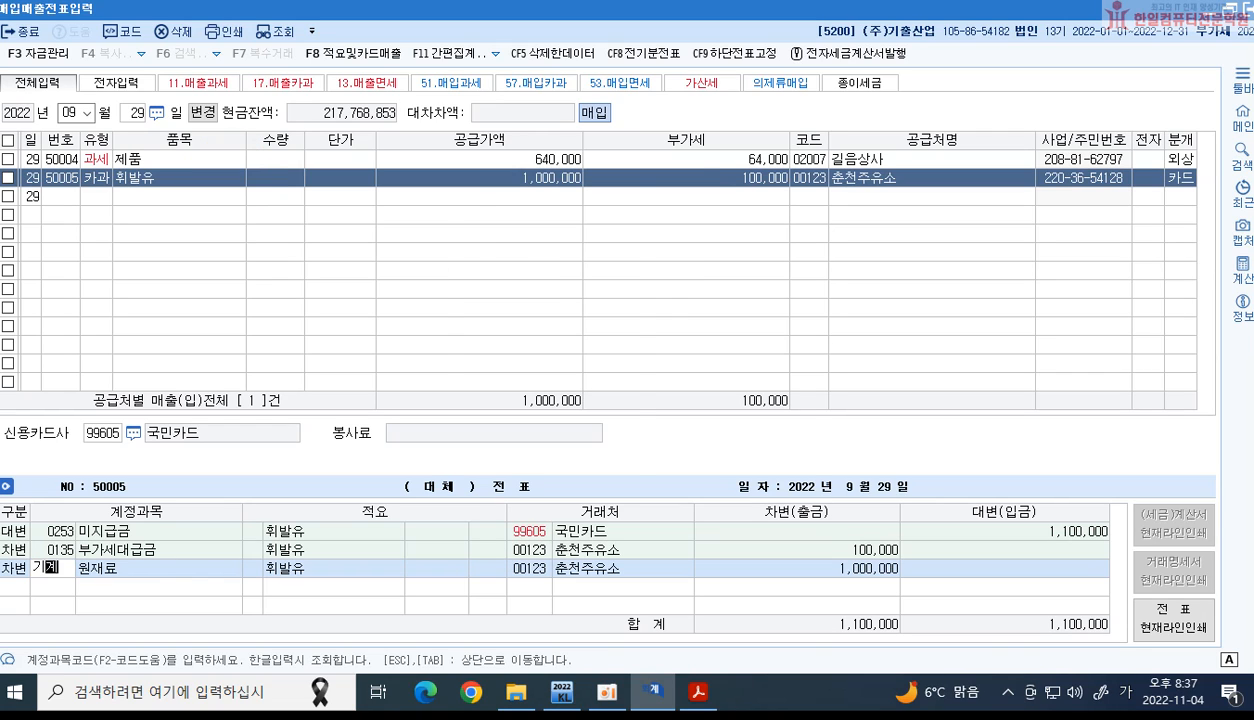
key("Return")
key("Return")
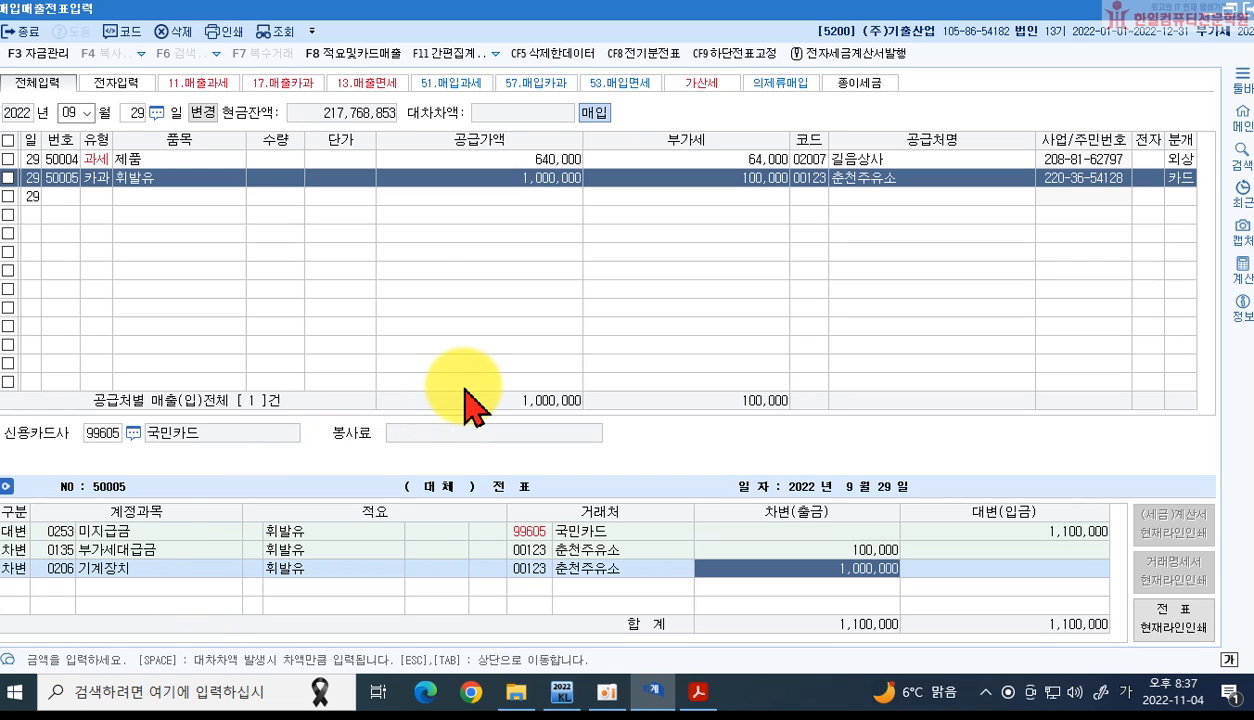
Step: Switch to the textbook PDF and read the September 30 독도식당 transaction, checking its 음식대금 amount and card
left_click(712, 698)
scroll(440, 320, "down", 2)
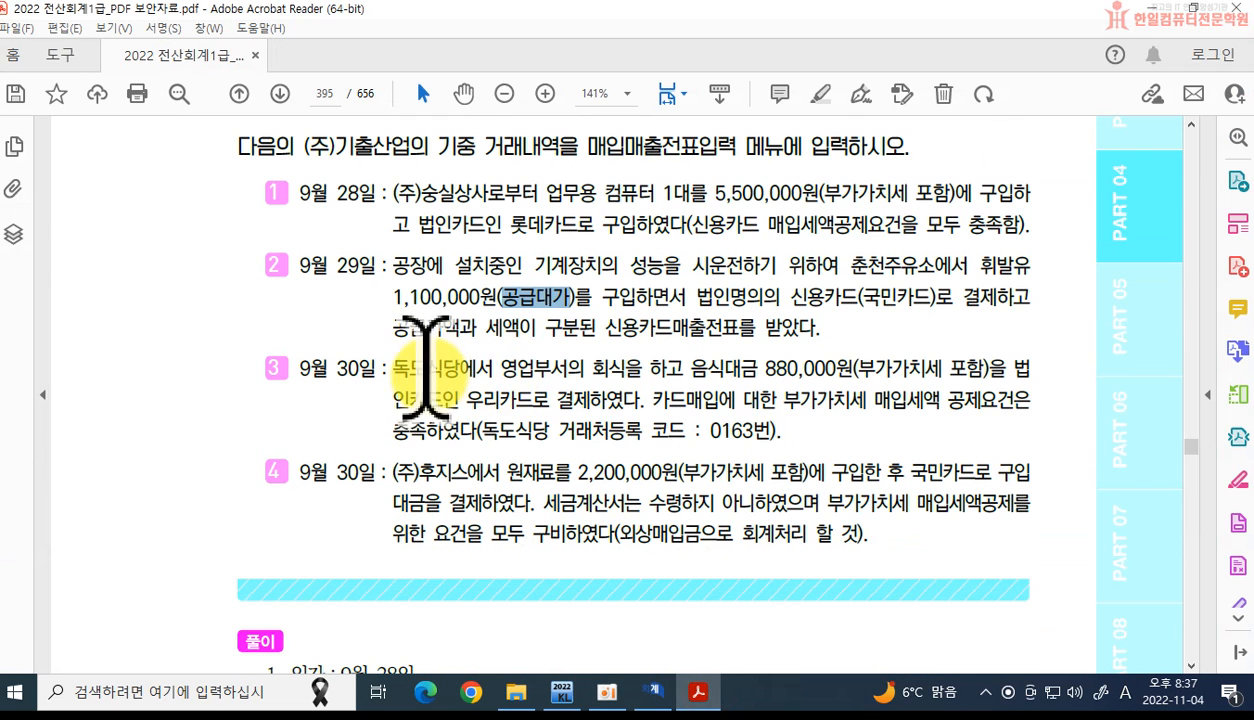
left_click(378, 370)
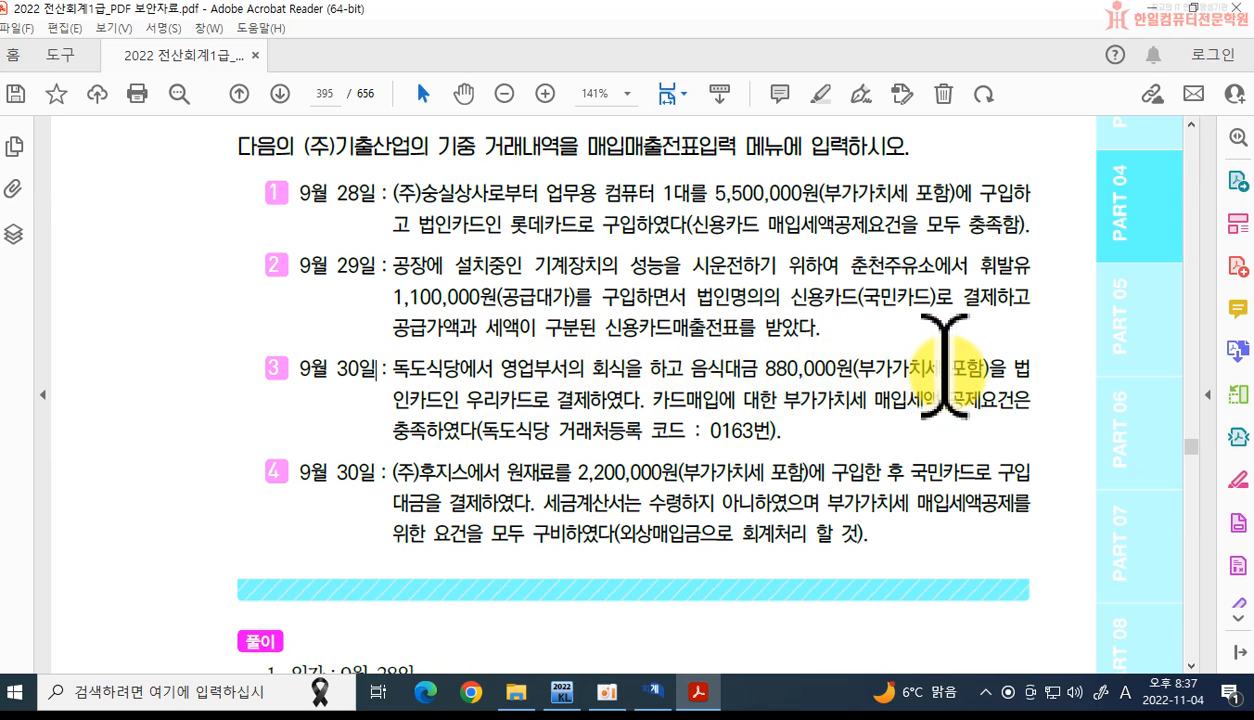
left_click_drag(790, 368, 837, 368)
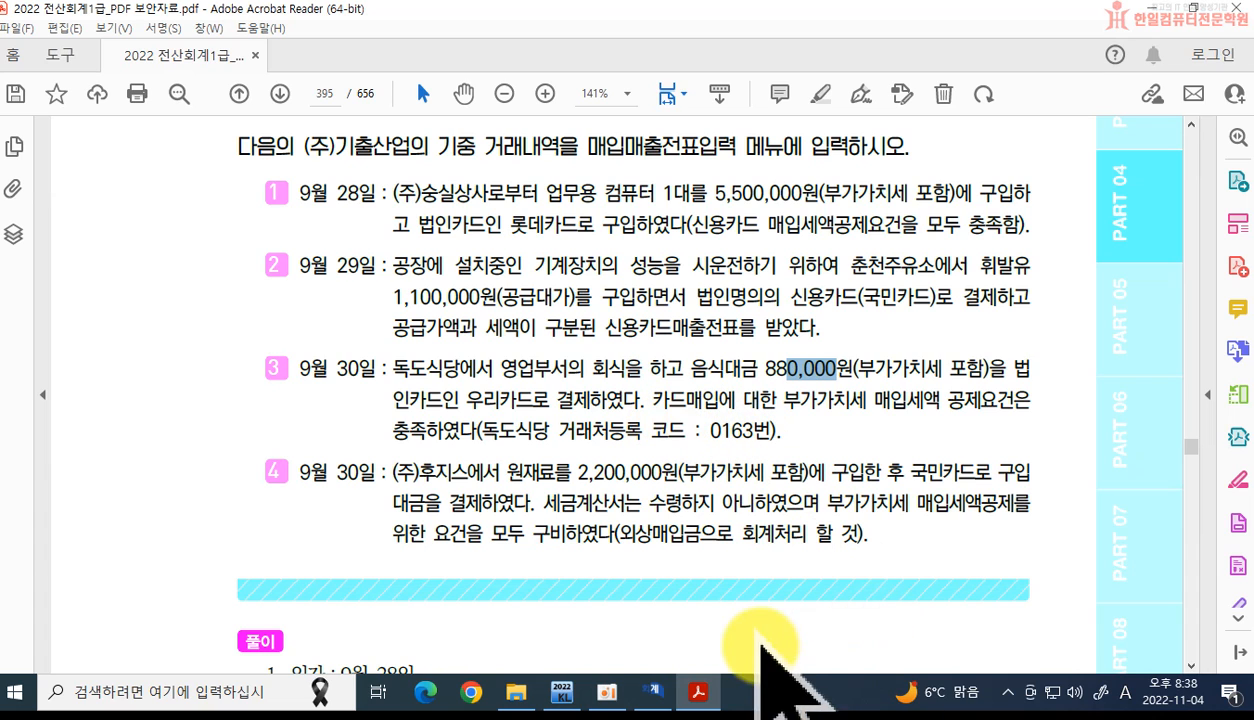
Step: Return to the 매입매출전표입력 window and change the voucher day to 30
left_click(647, 686)
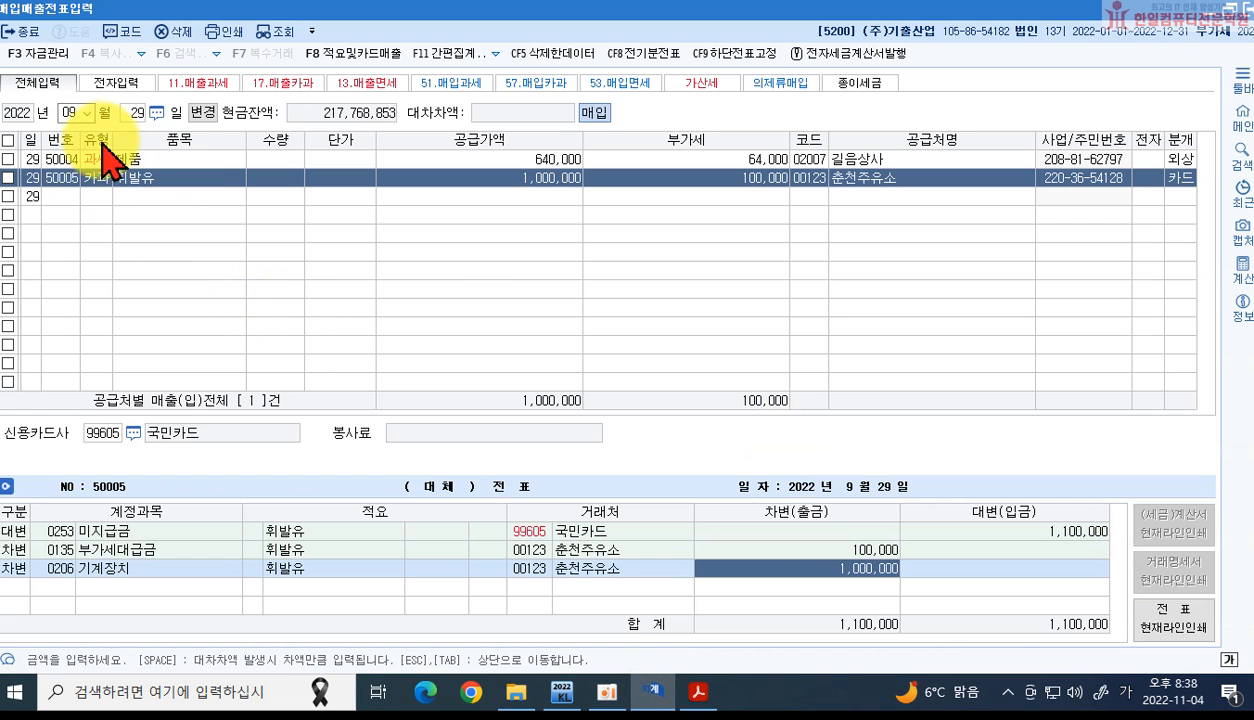
left_click(130, 113)
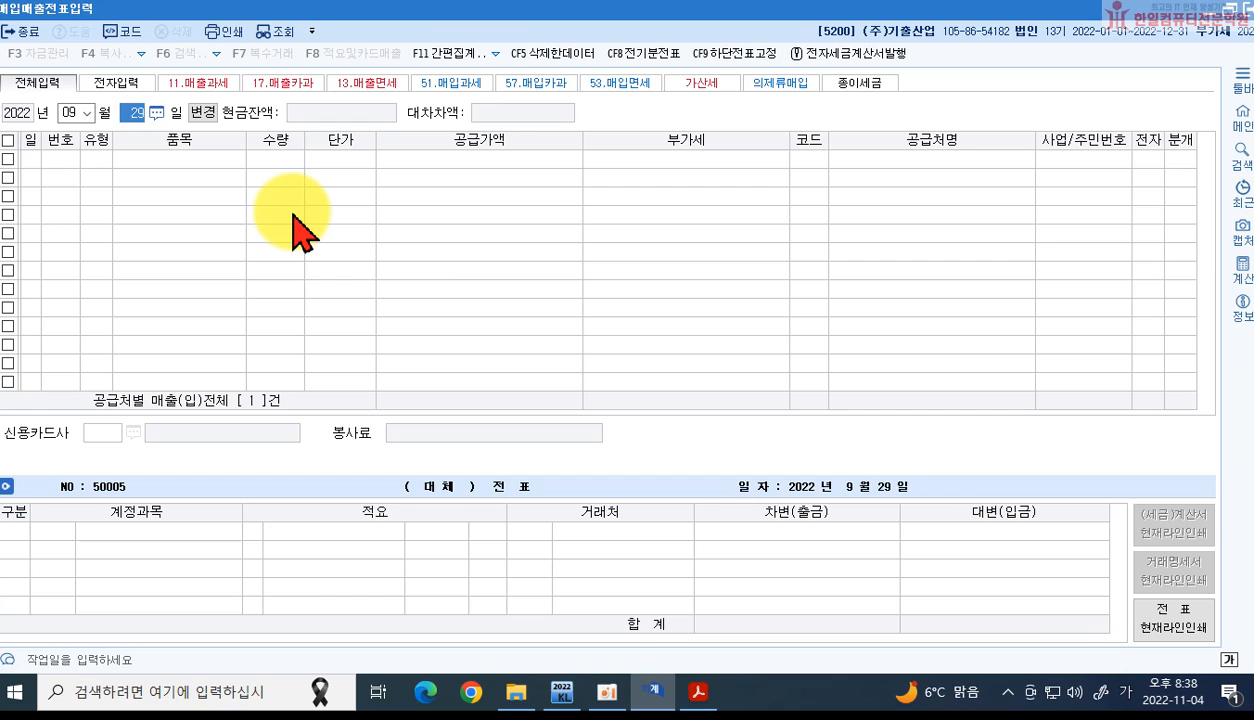
type("30")
key("Return")
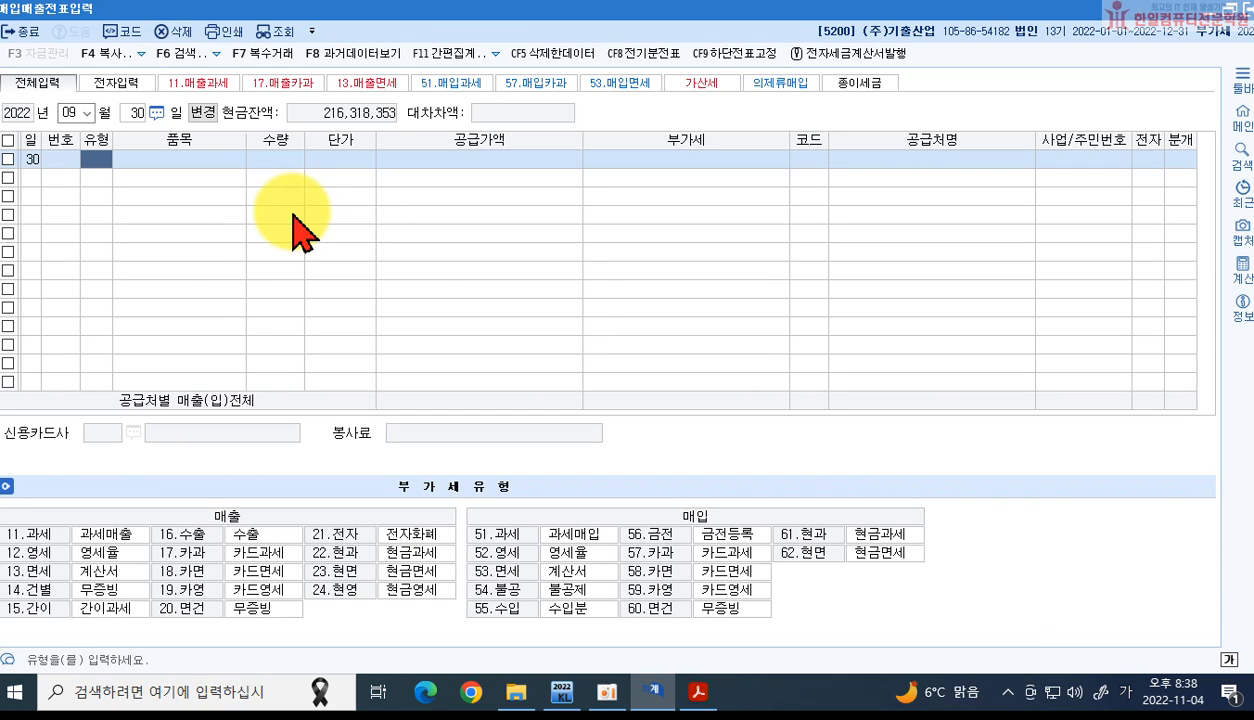
Step: Start the September 30 entry as type 57 (카과) with item 회식 and a supply value of 800,000
type("57")
key("Return")
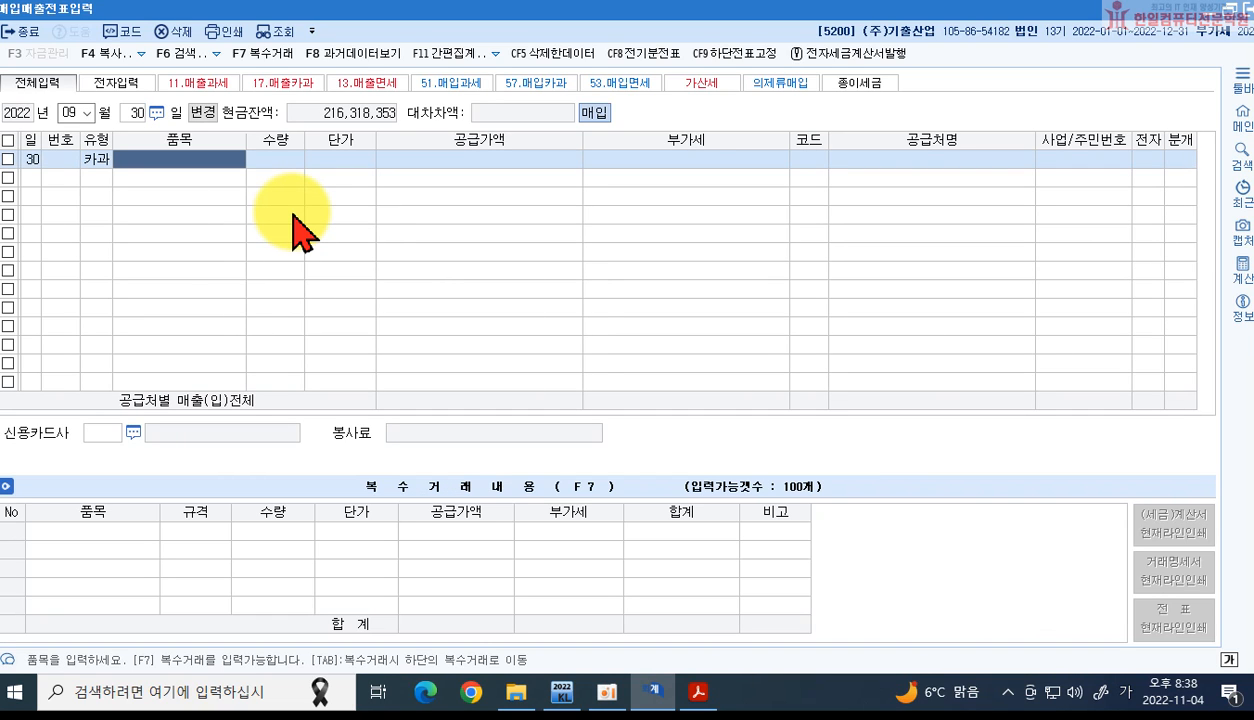
type("회")
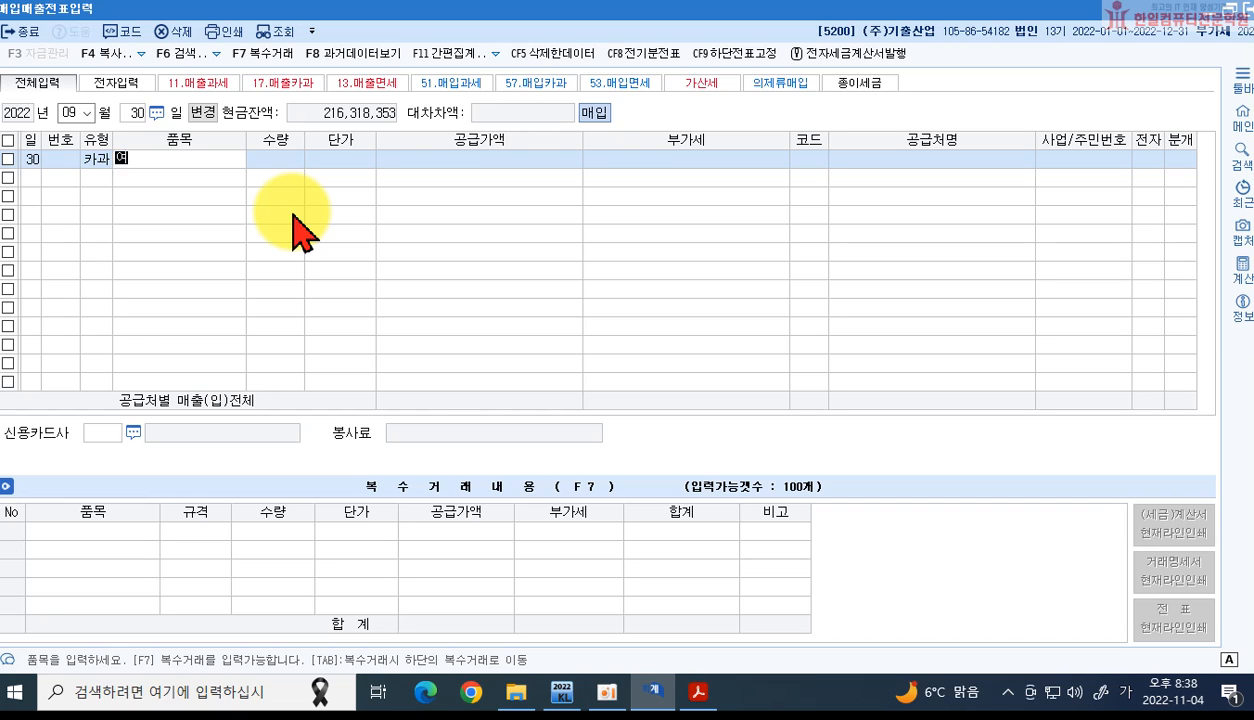
type("식")
key("Return")
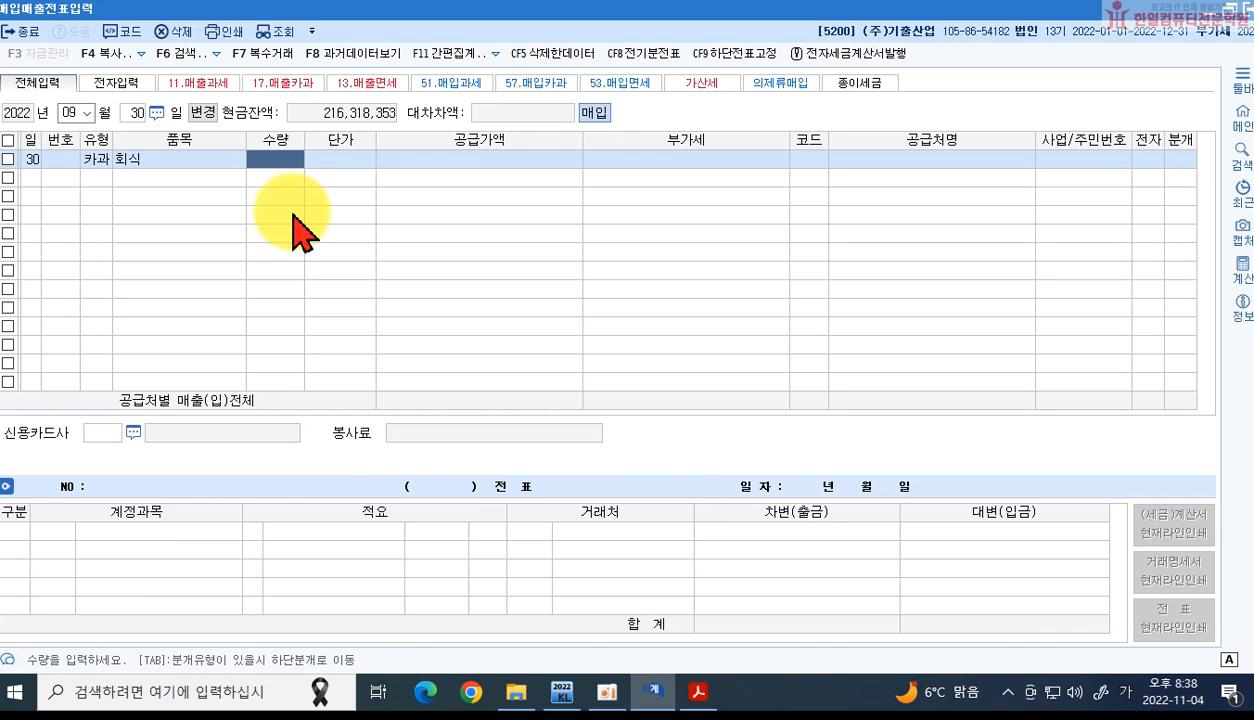
key("Return")
key("Return")
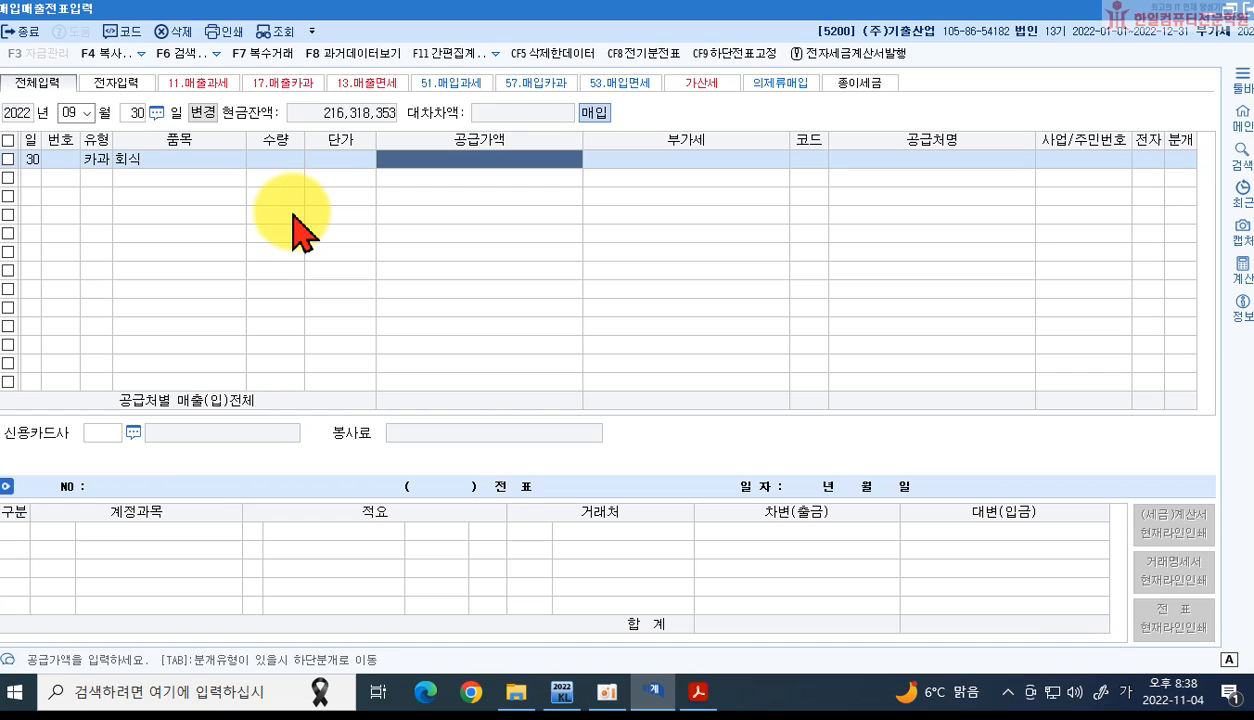
type("800,00")
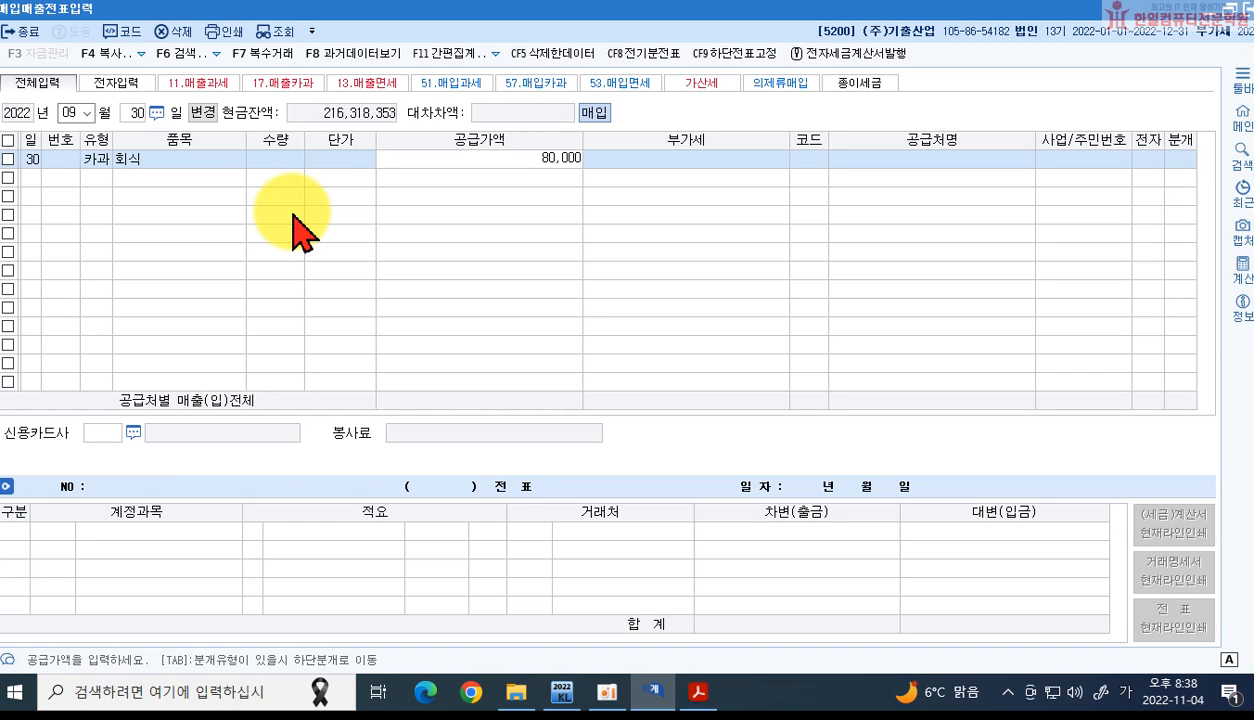
type("0")
key("Return")
key("Return")
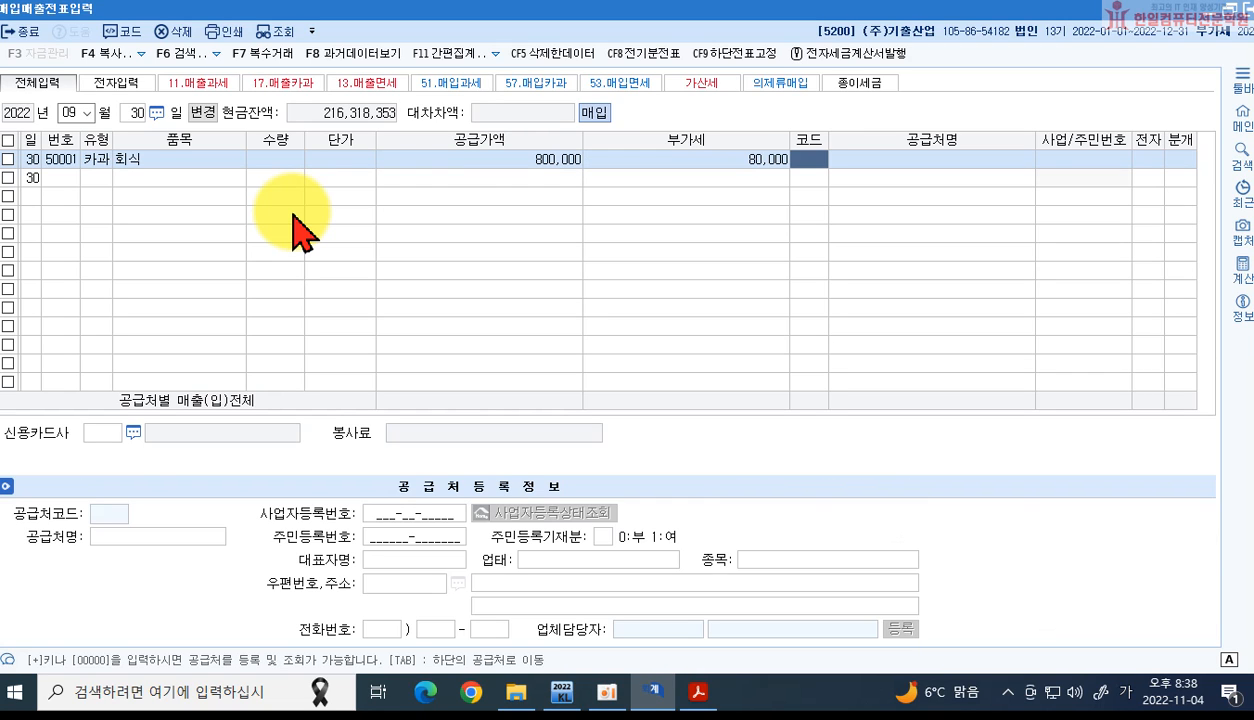
type("독도")
key("Return")
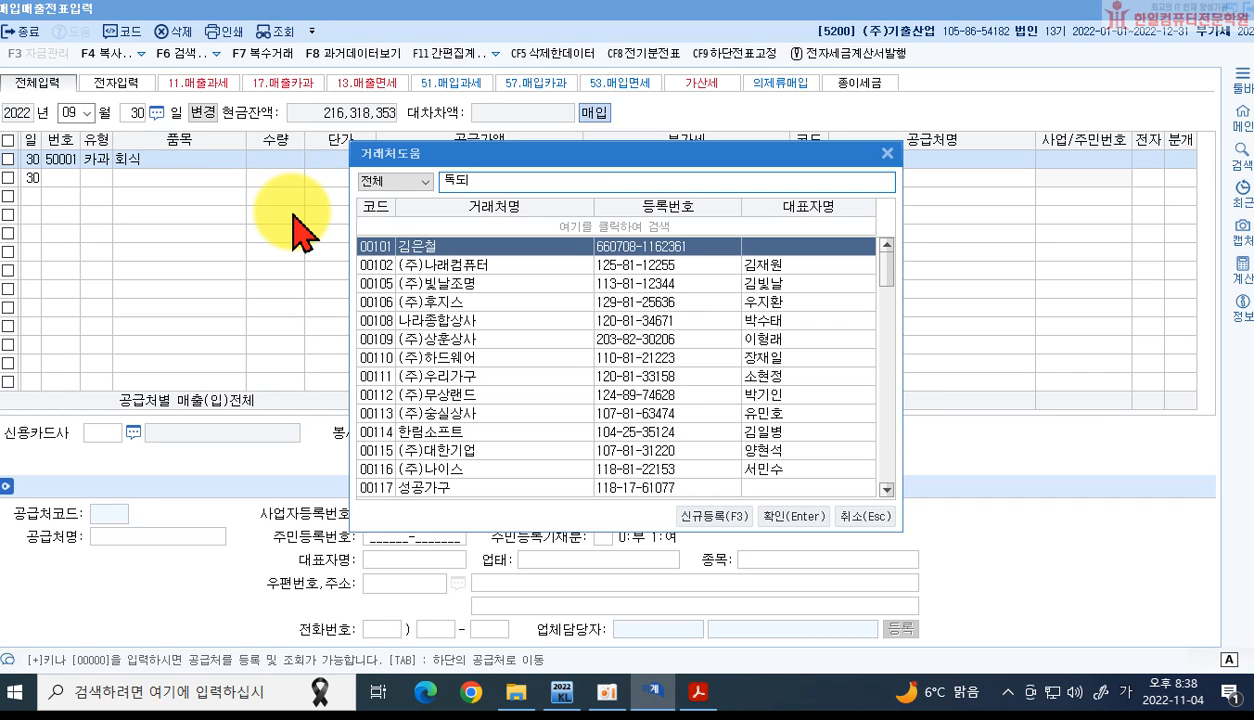
key("Escape")
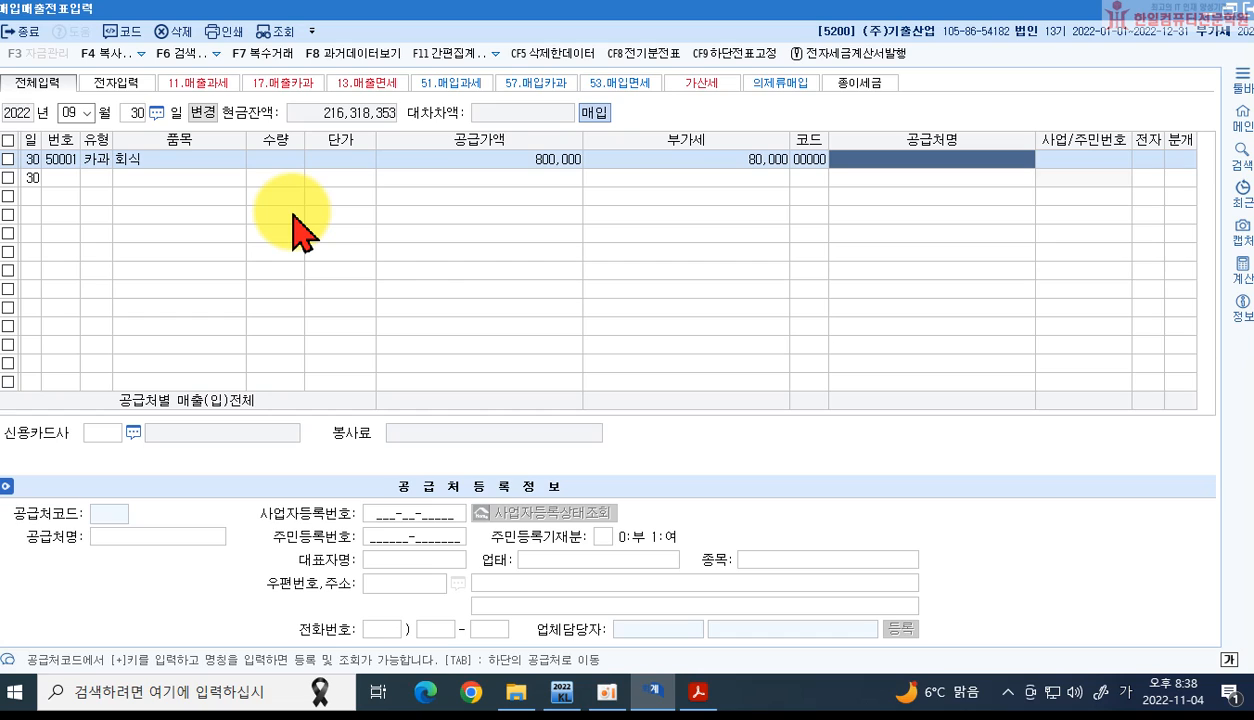
Step: Register 독도식당 as a new supplier with code 00163 for the 회식 entry
type("독도식당")
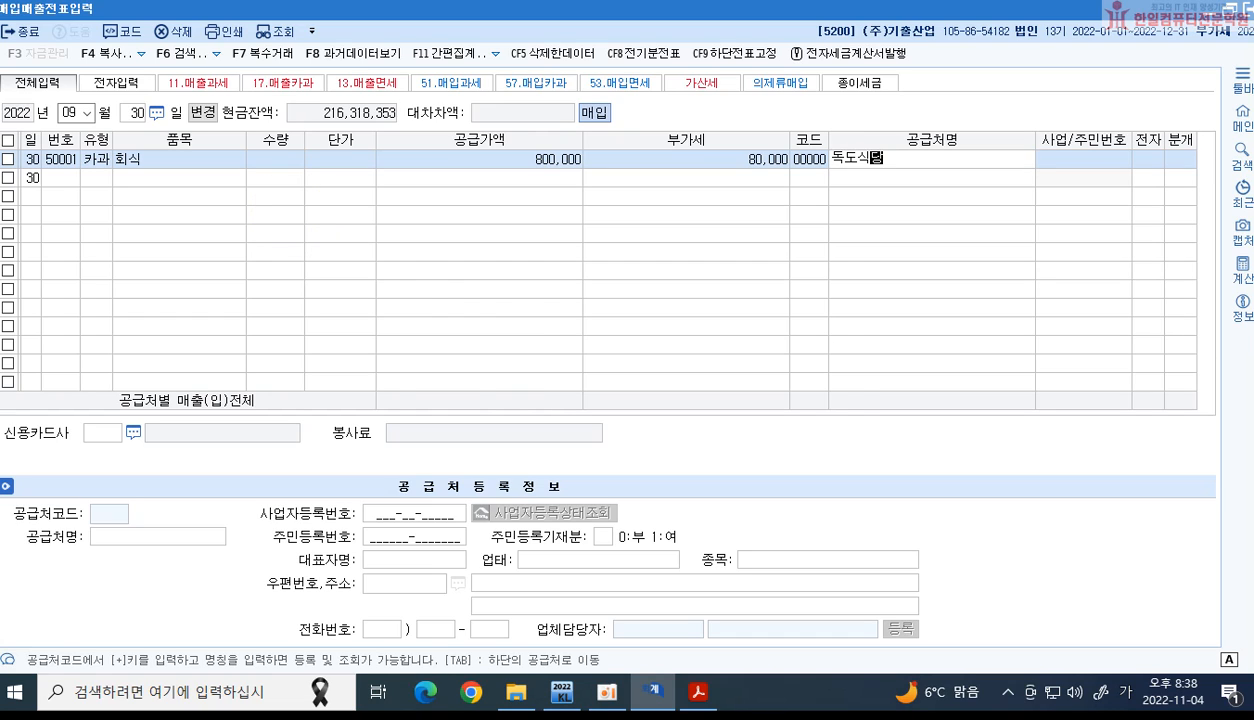
key("Return")
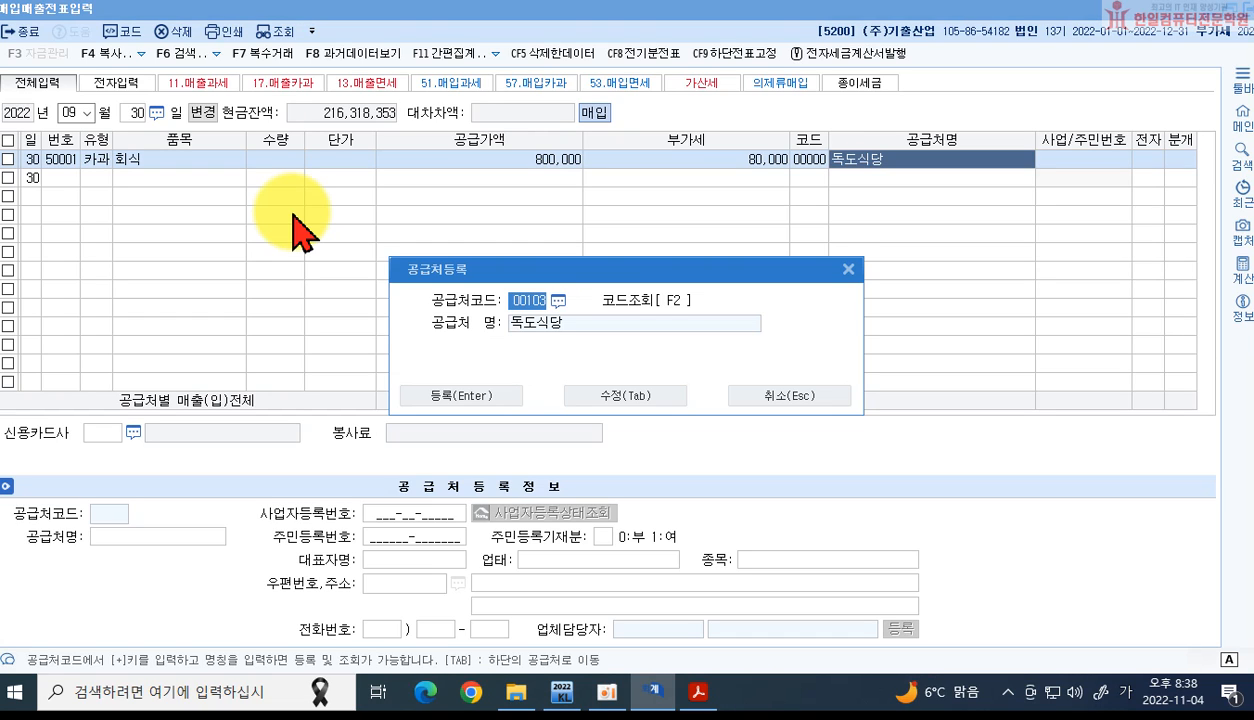
type("163")
key("Return")
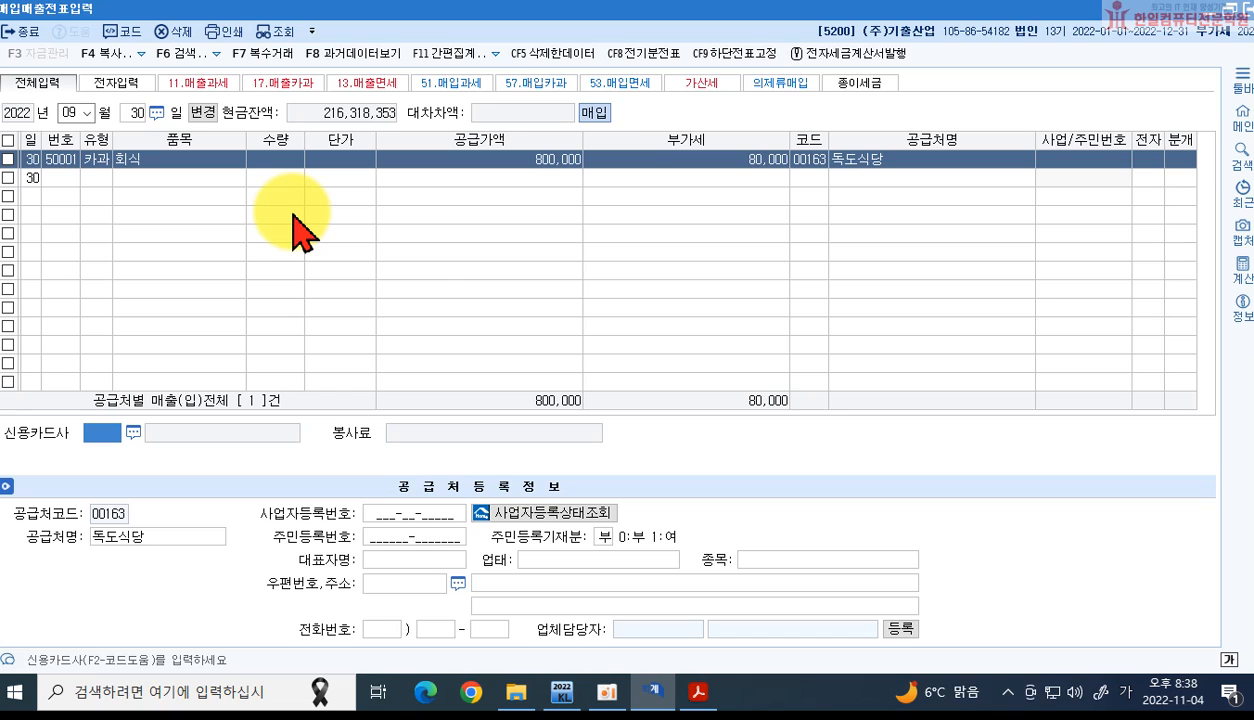
Step: Set the credit card company of the 회식 entry to 우리카드
key("F2")
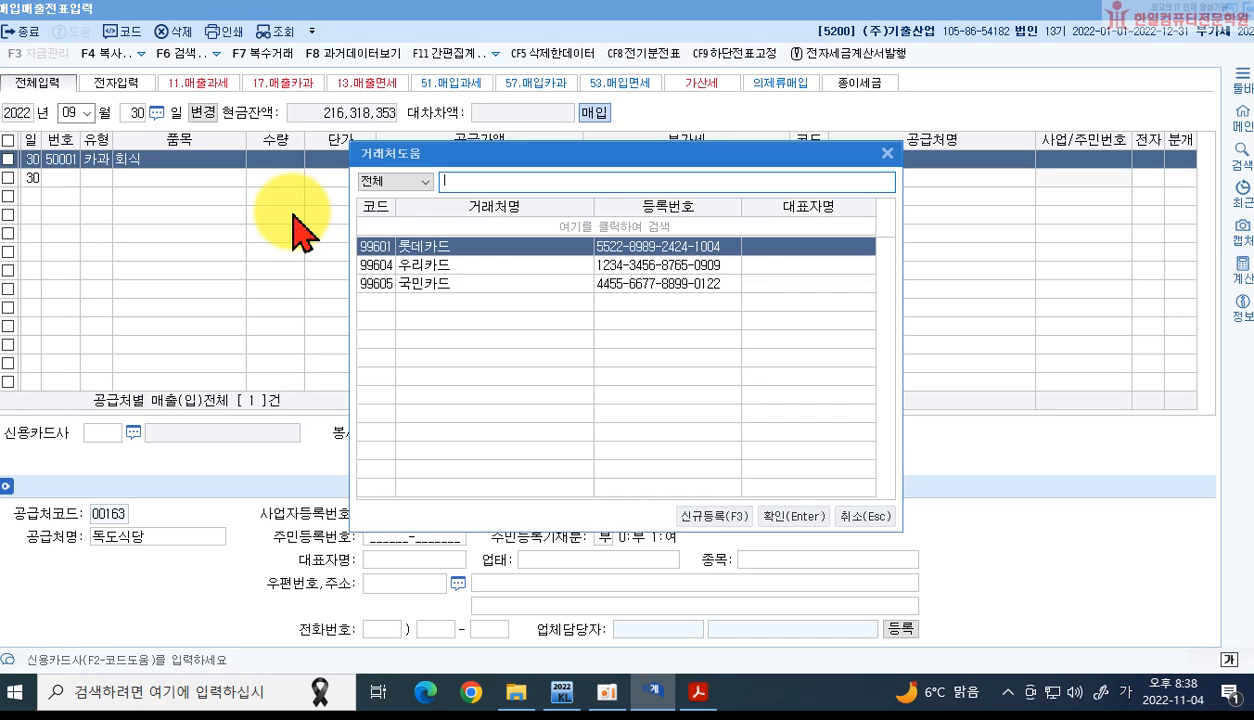
key("Down")
key("Down")
key("Up")
key("Return")
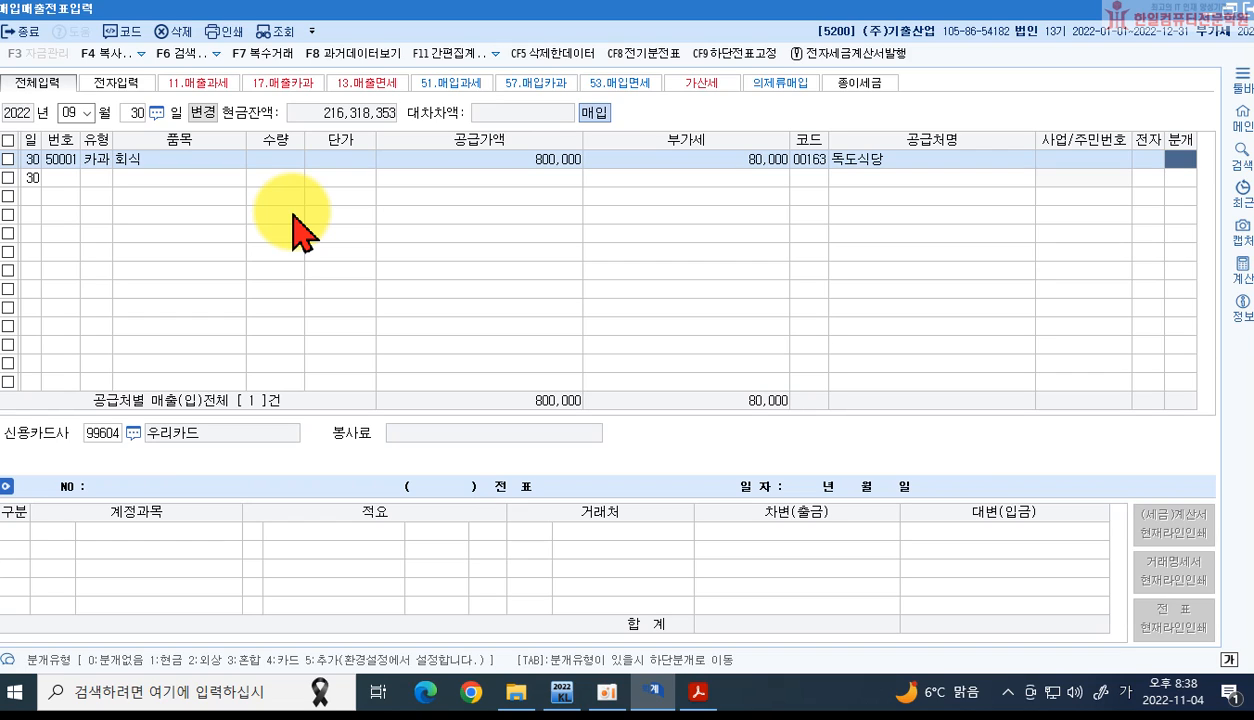
Step: Set the 회식 entry's journal type to 4 (카드) and replace the 원재료 debit account with 0811 복리후생비 (판매관리비)
type("4")
key("Return")
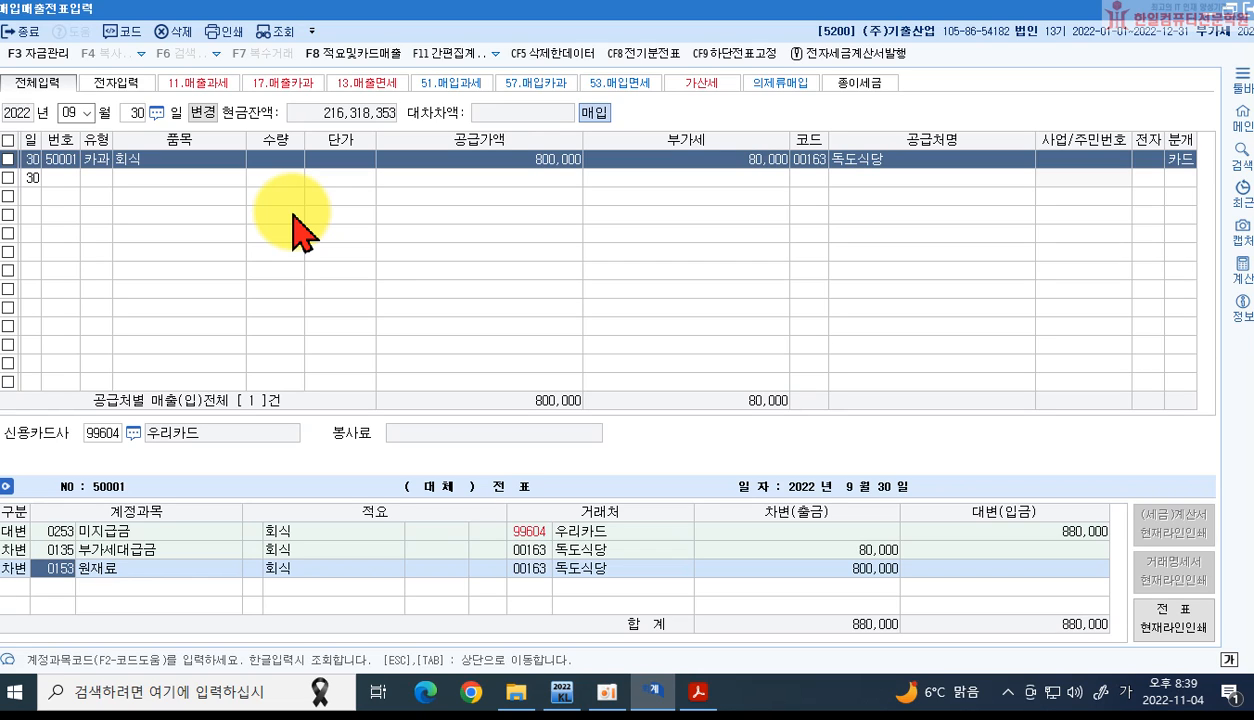
type("복리")
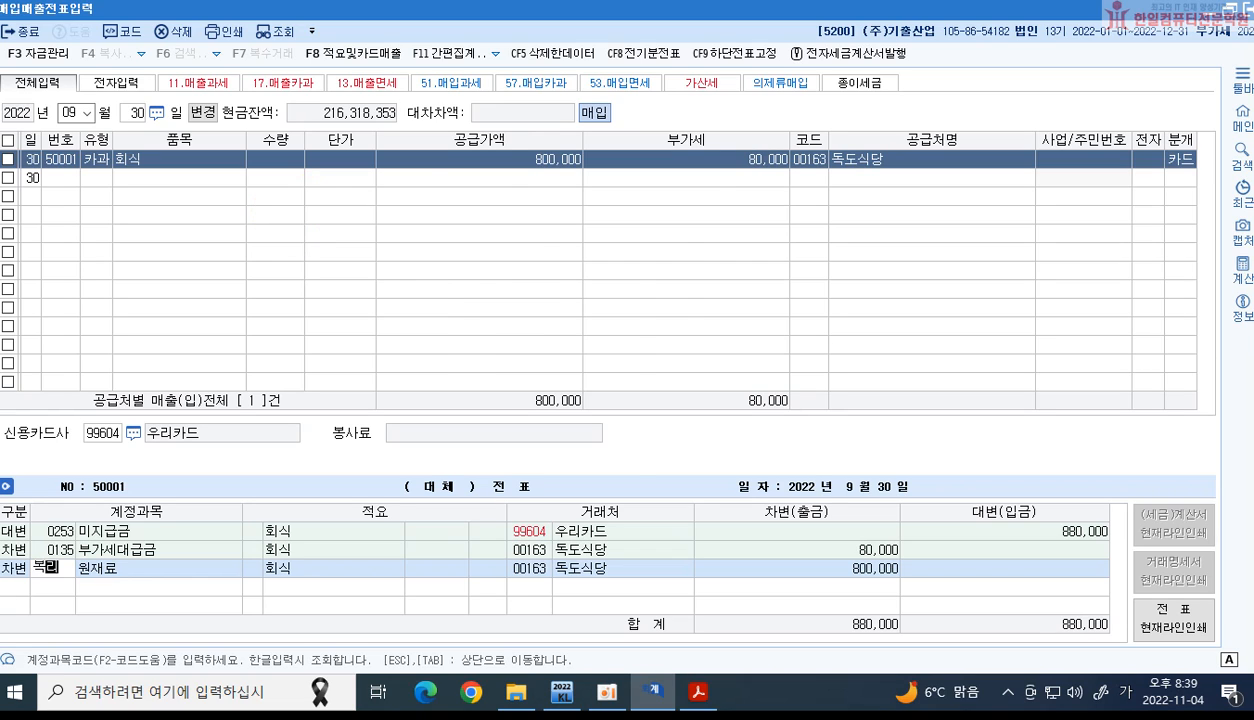
key("Return")
key("Down")
key("Down")
key("Down")
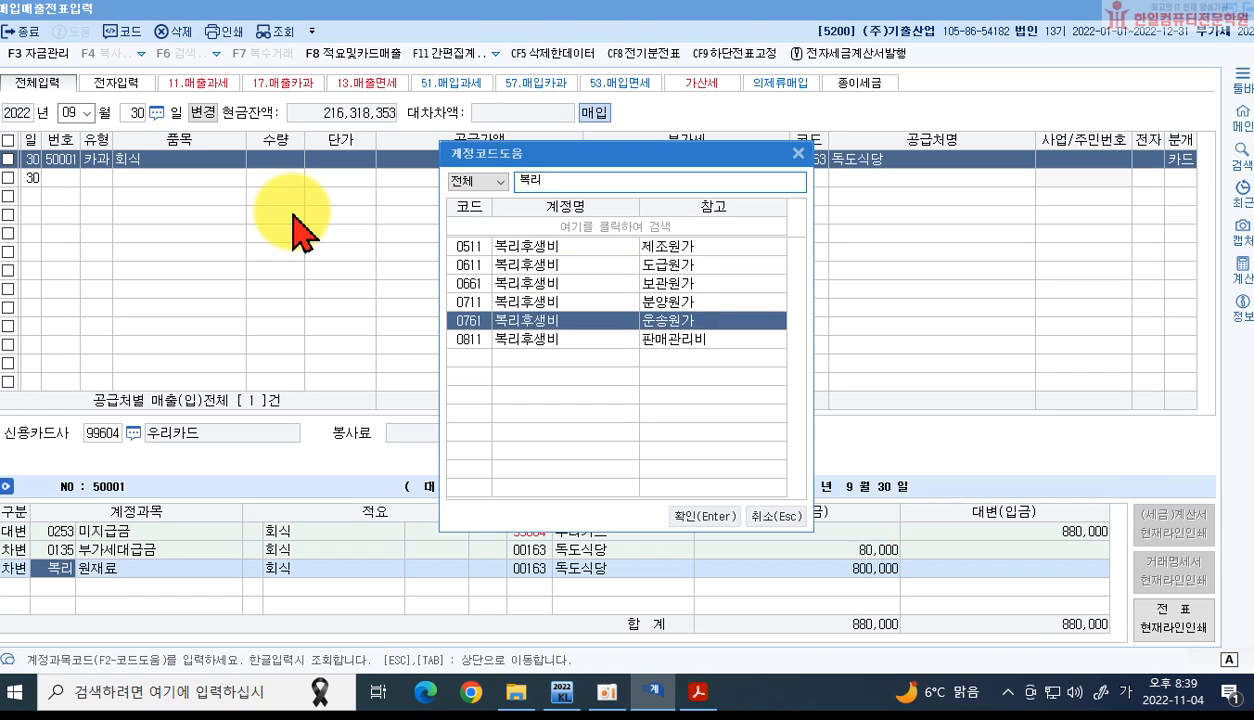
key("Down")
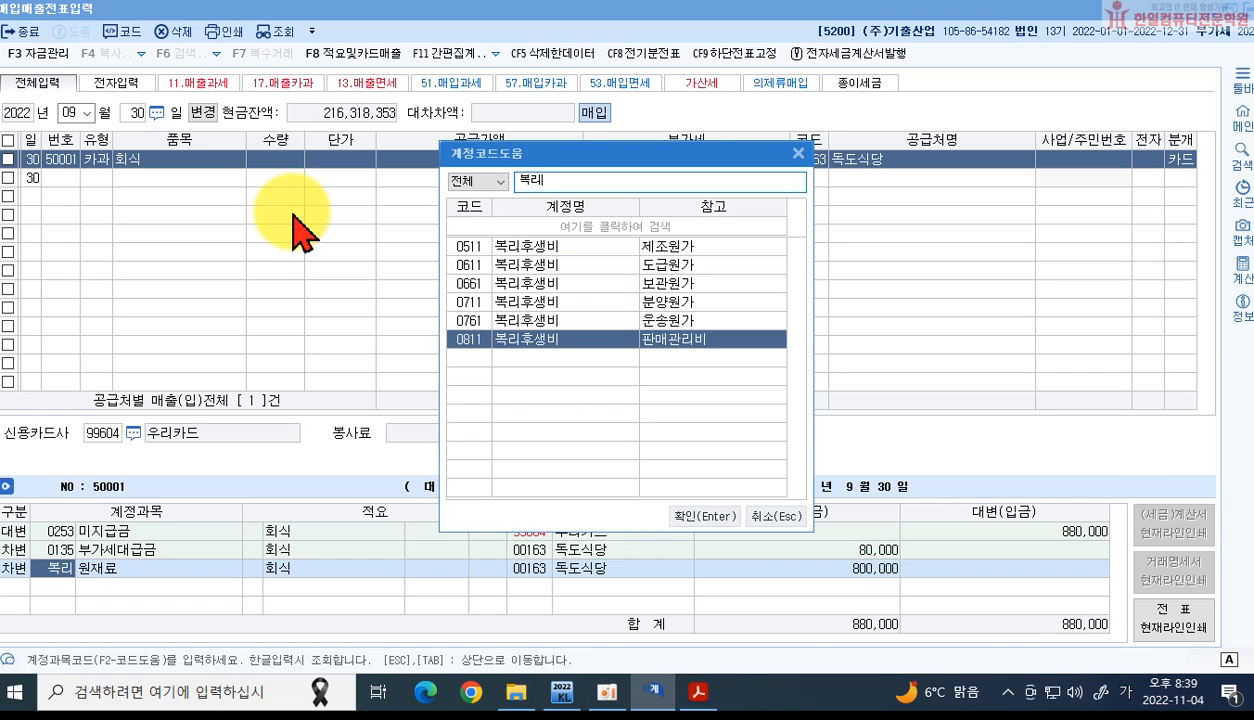
key("Return")
key("Return")
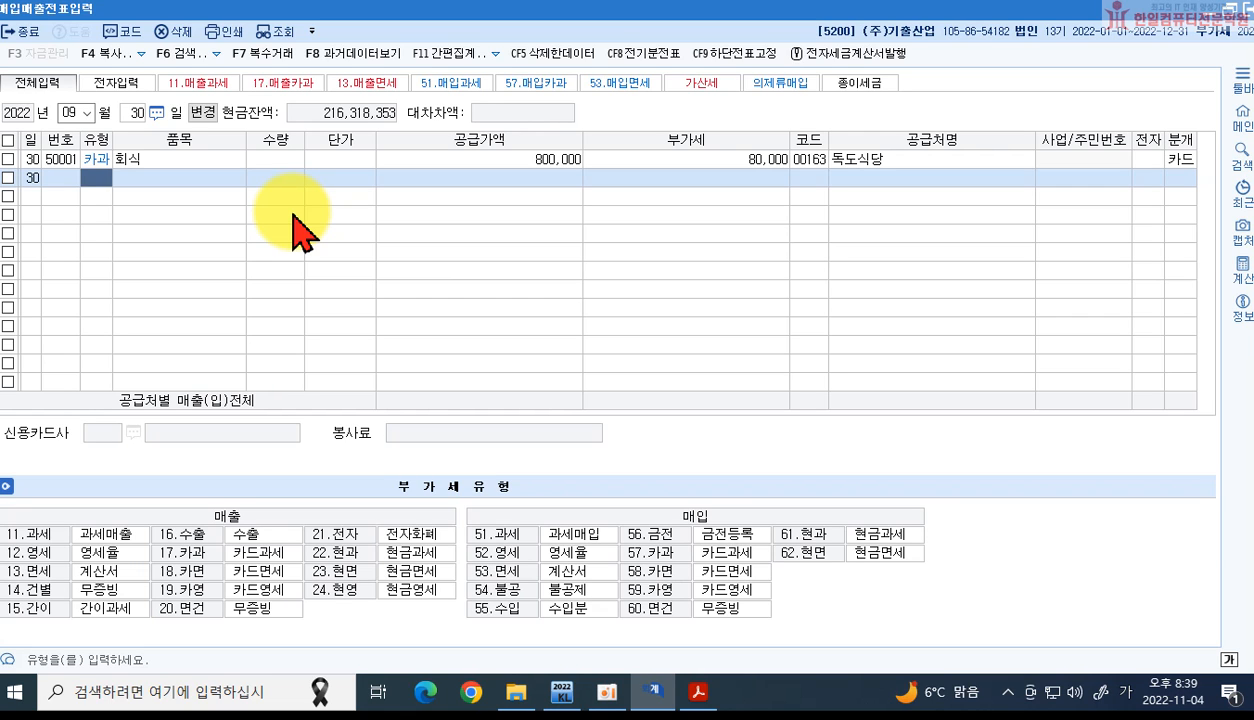
Step: Switch to the textbook PDF and read the September 30 (주)후지스 transaction, checking its tax invoice, input tax deduction and 외상매입금 conditions
left_click(698, 692)
left_click(713, 470)
scroll(418, 470, "down", 1)
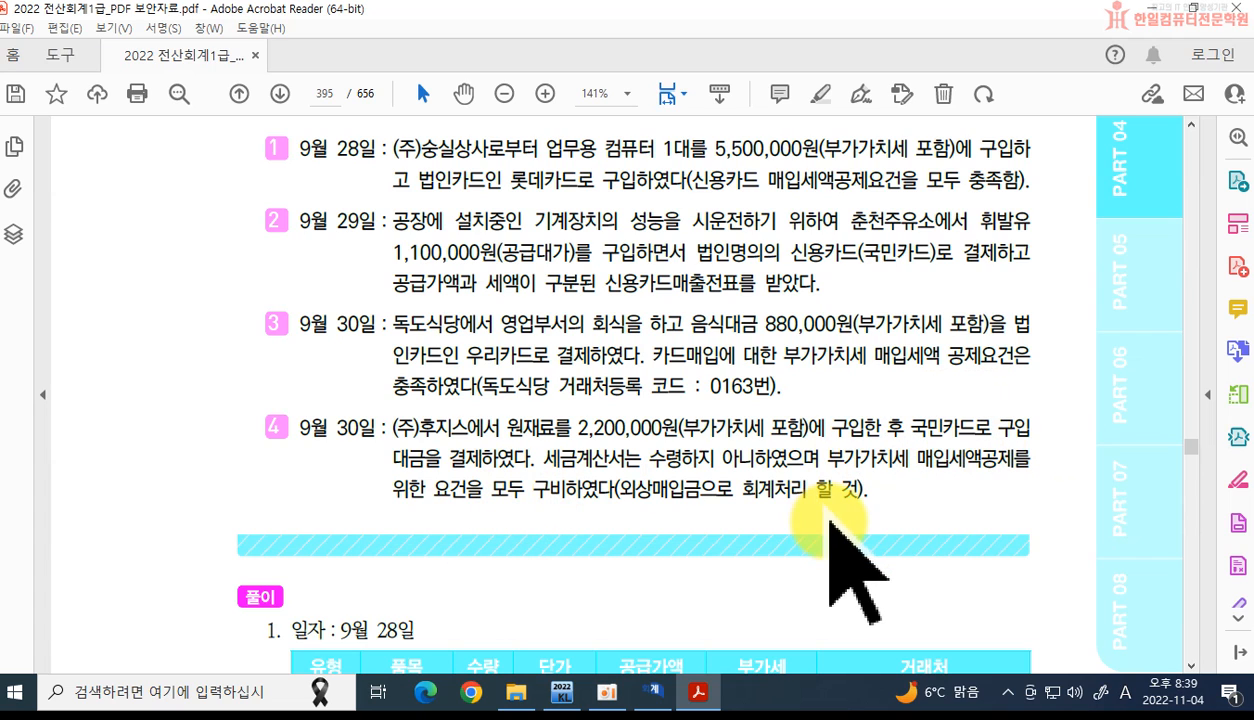
left_click_drag(543, 458, 820, 458)
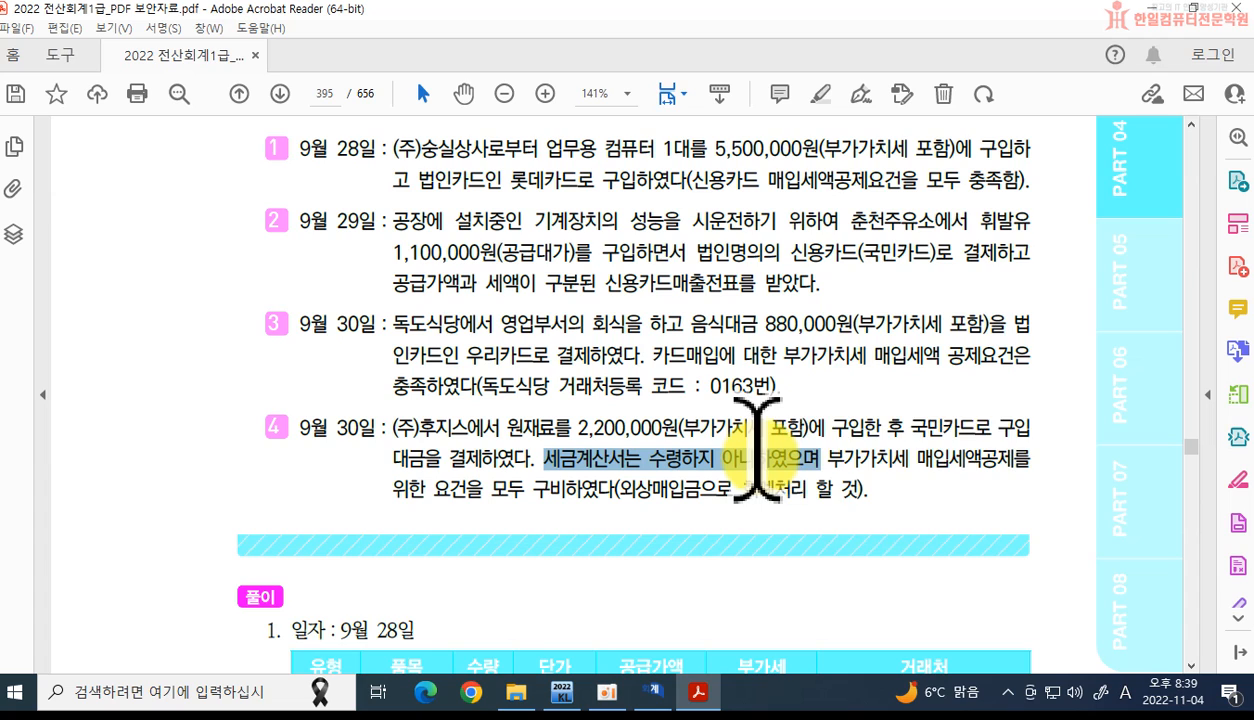
left_click(1053, 420)
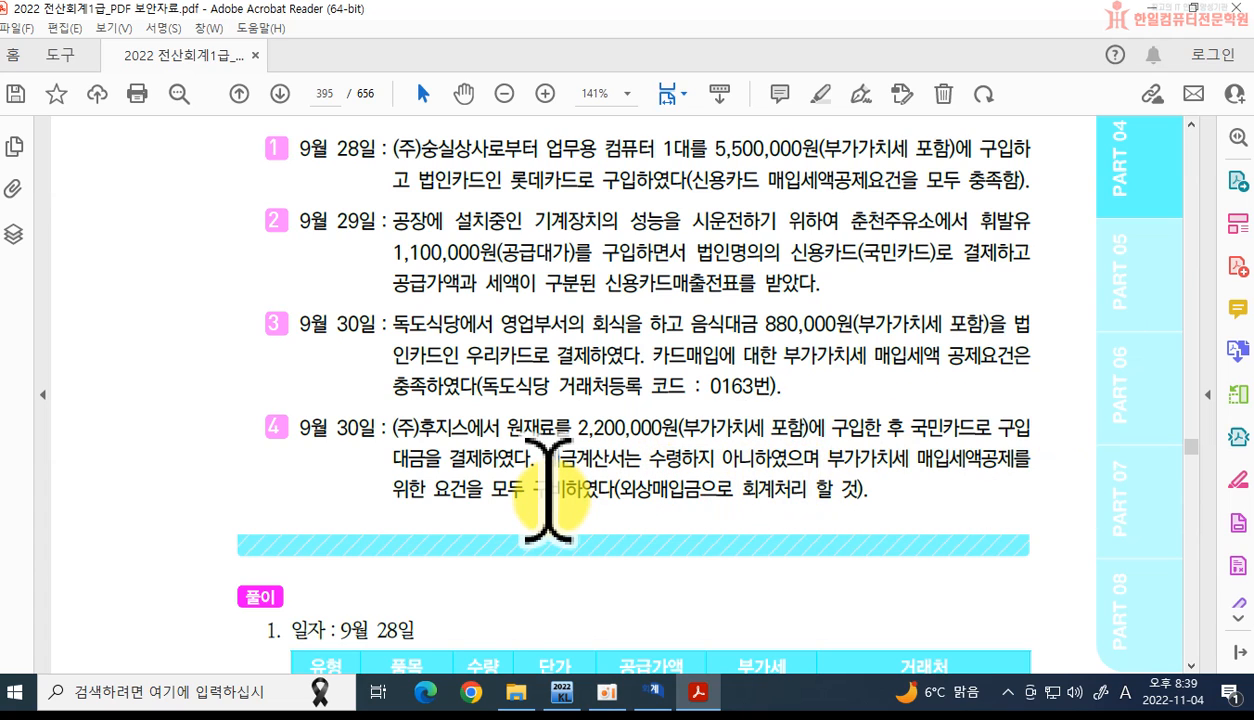
left_click_drag(827, 458, 597, 490)
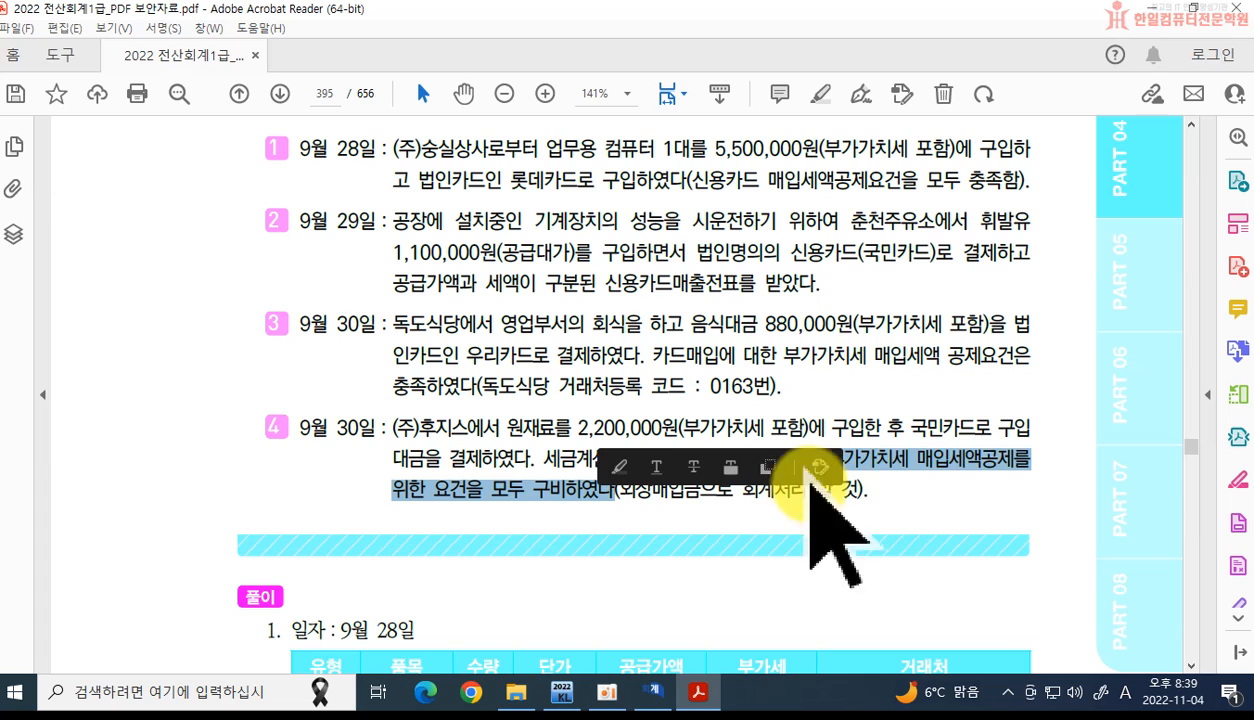
left_click(971, 450)
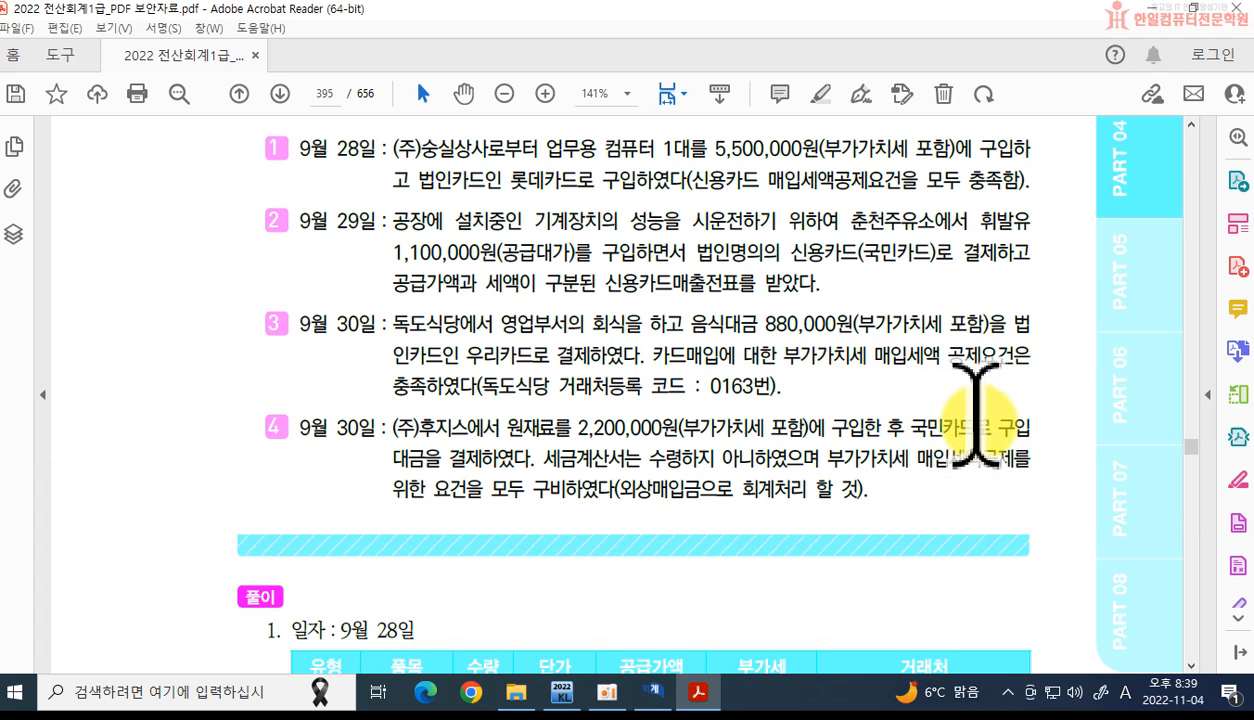
left_click_drag(917, 459, 612, 490)
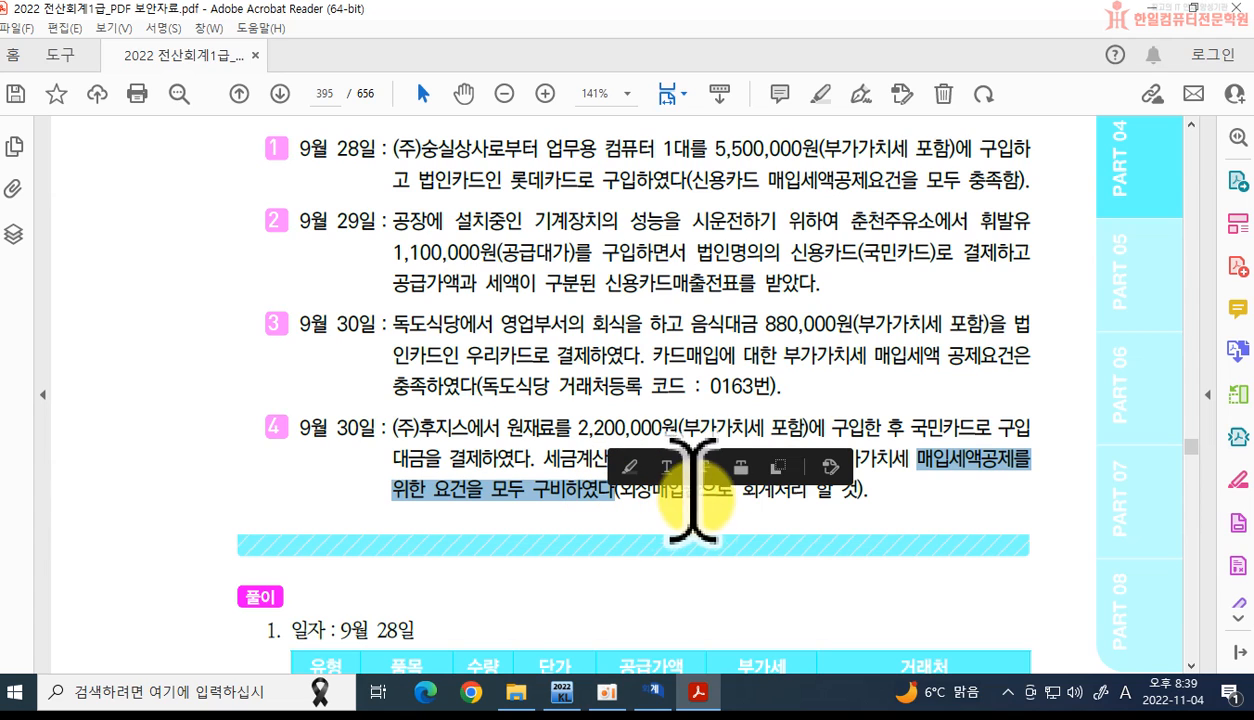
left_click(936, 488)
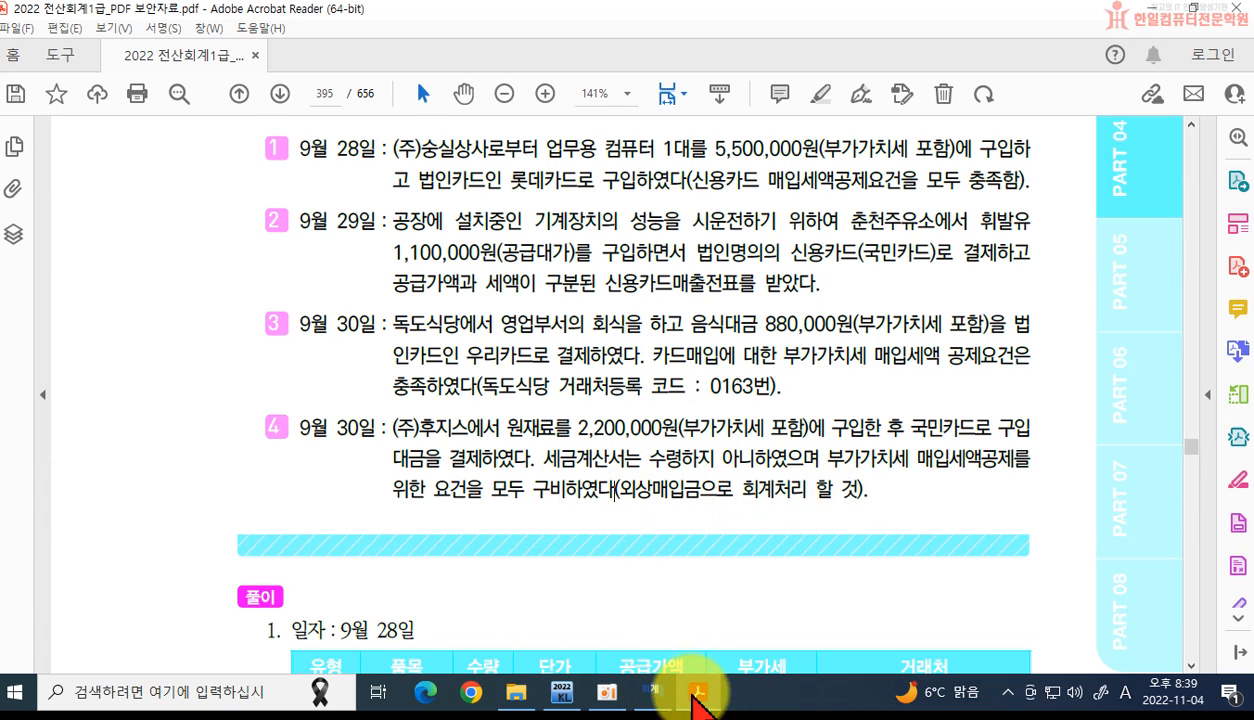
Step: Return to the 매입매출전표입력 window and add a type 57 (카과) entry for 원재료 with a supply value of 2,000,000
left_click(654, 690)
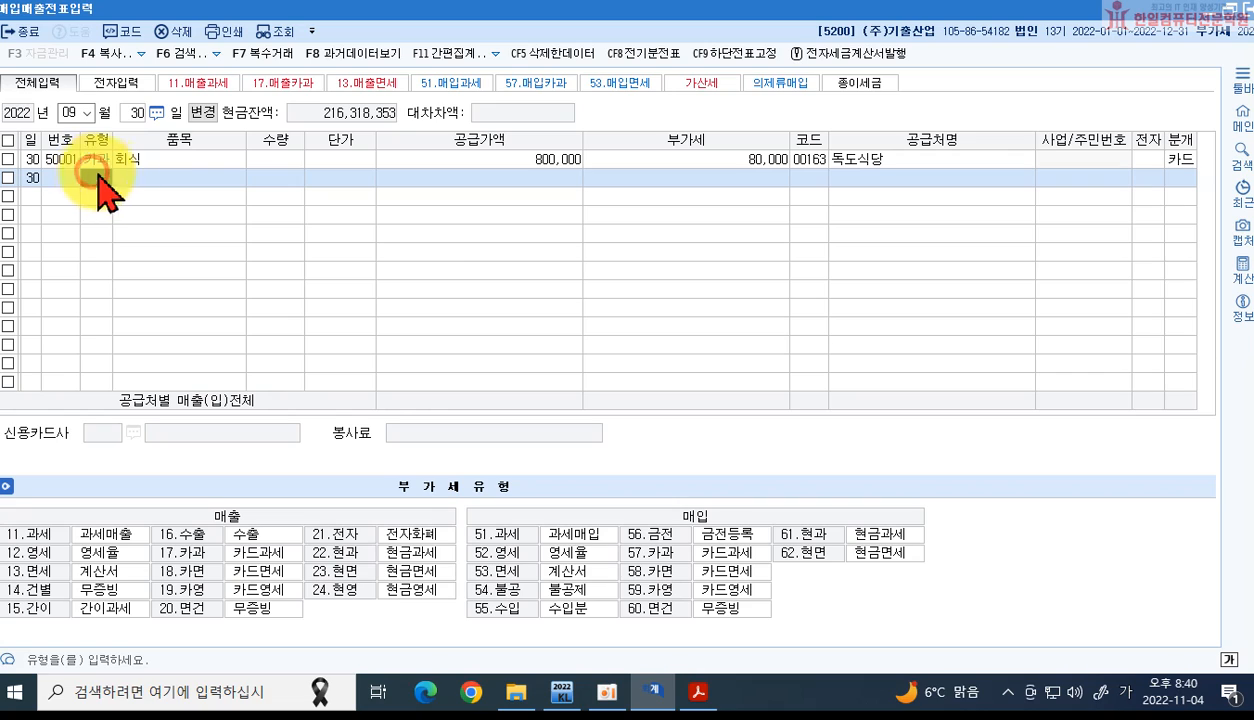
type("57")
key("Return")
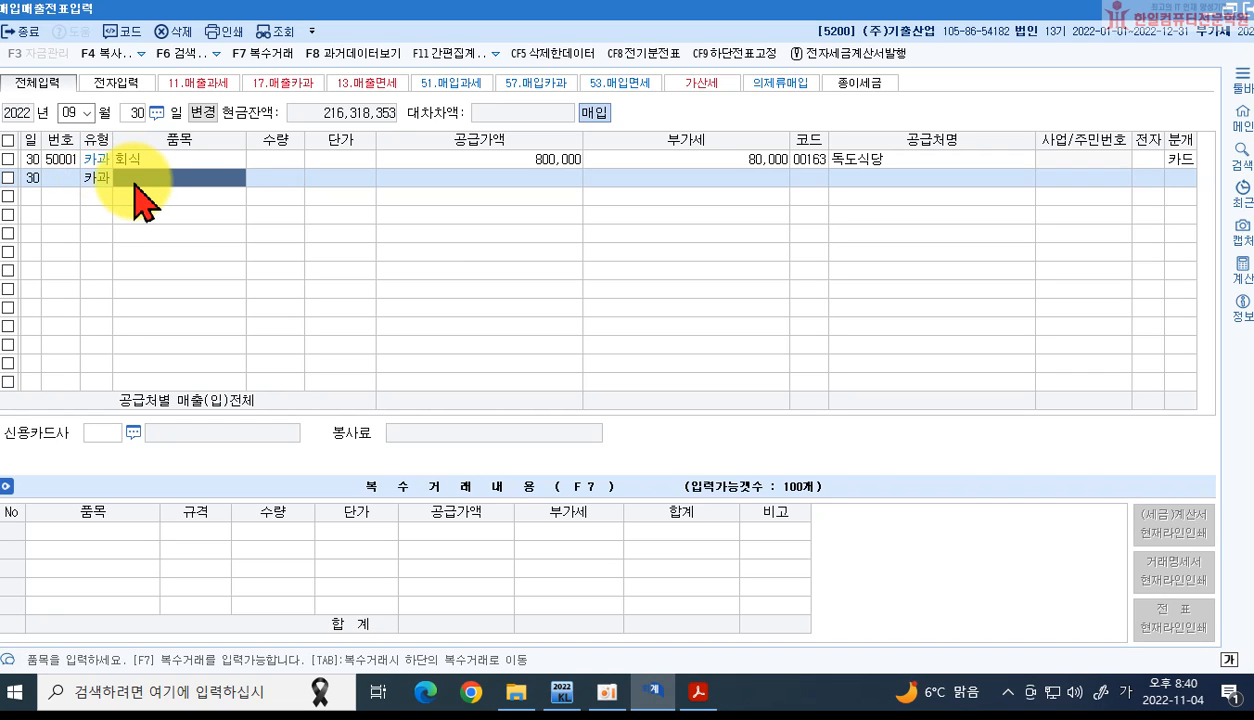
type("원재료")
key("Return")
key("Return")
key("Return")
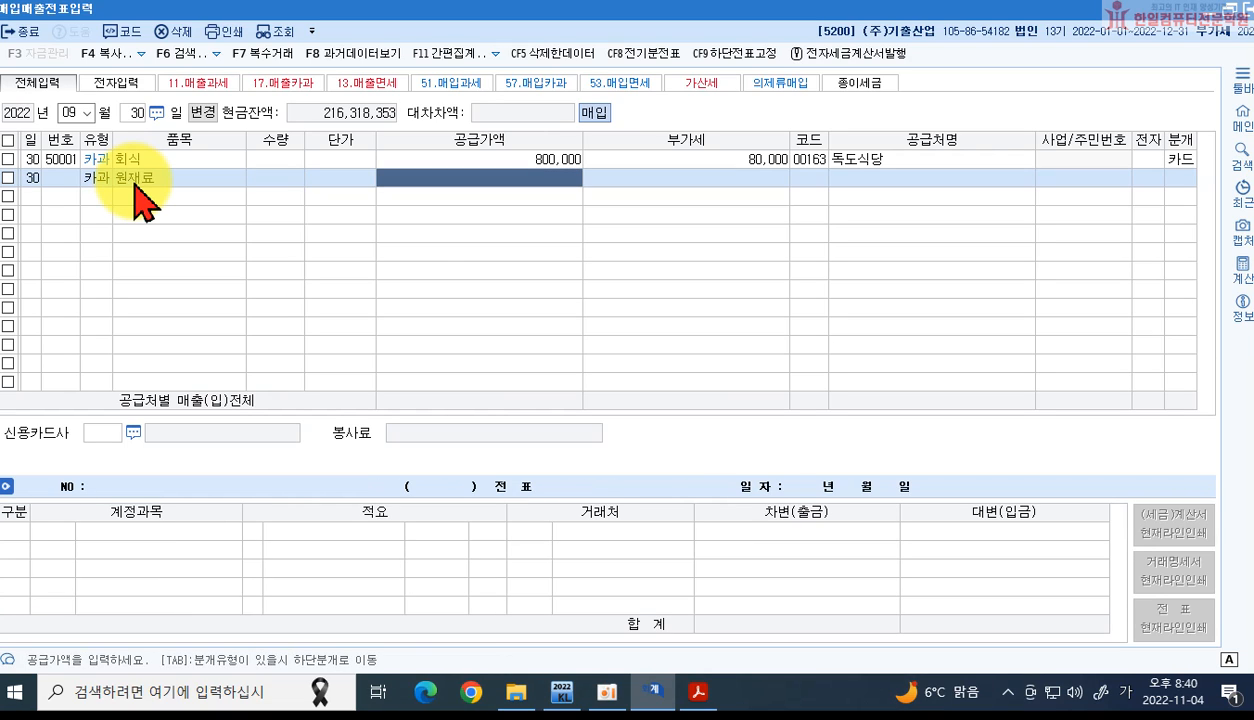
type("2,000,000")
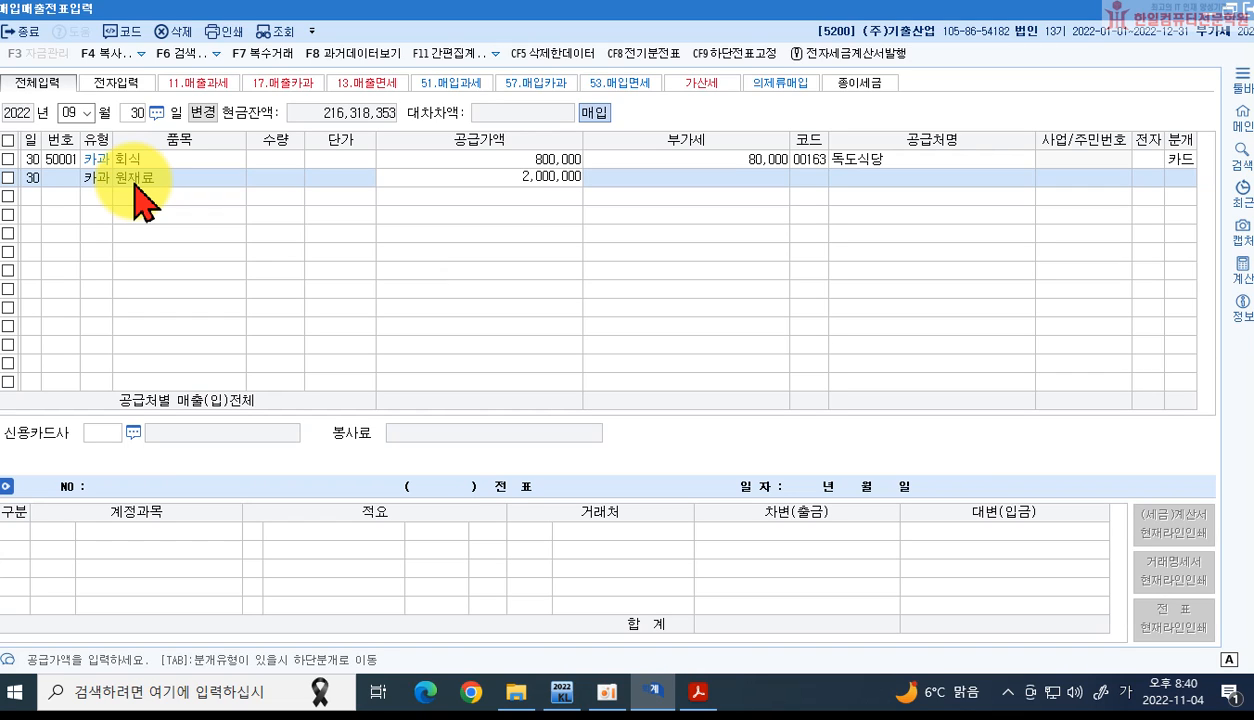
key("Return")
key("Return")
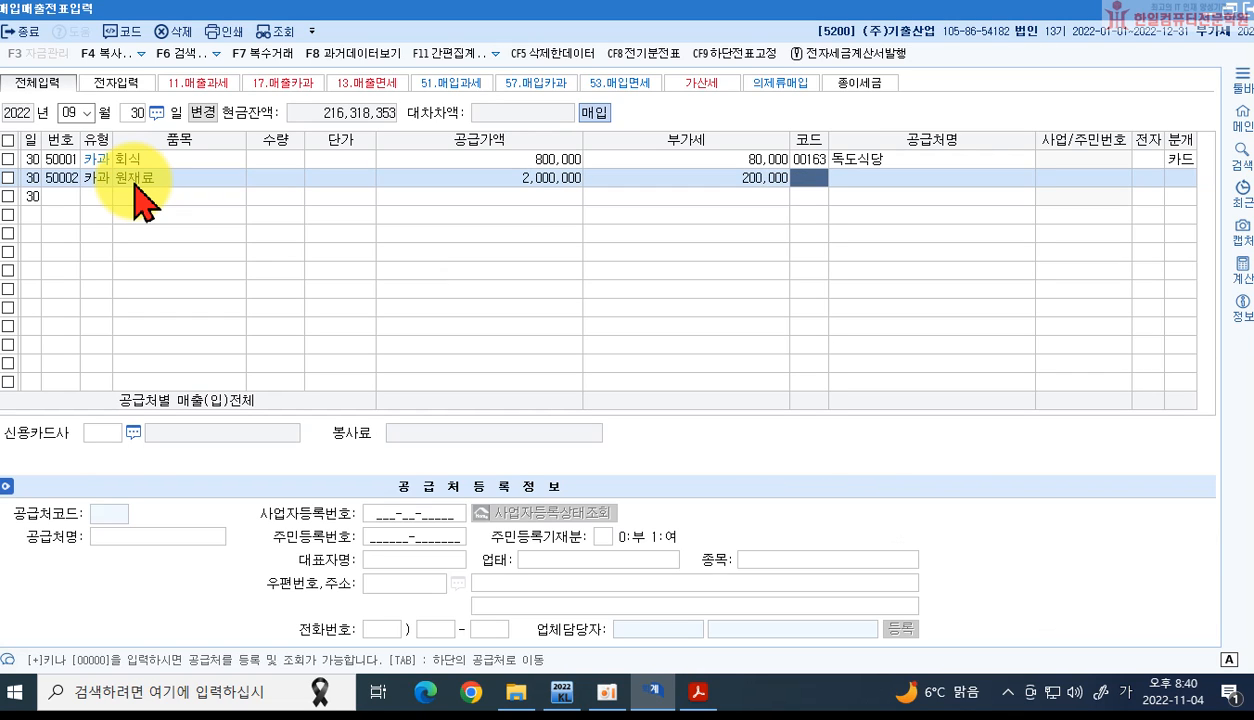
Step: Set the supplier of the 원재료 entry to (주)후지스 and its credit card company to 국민카드
type("후지")
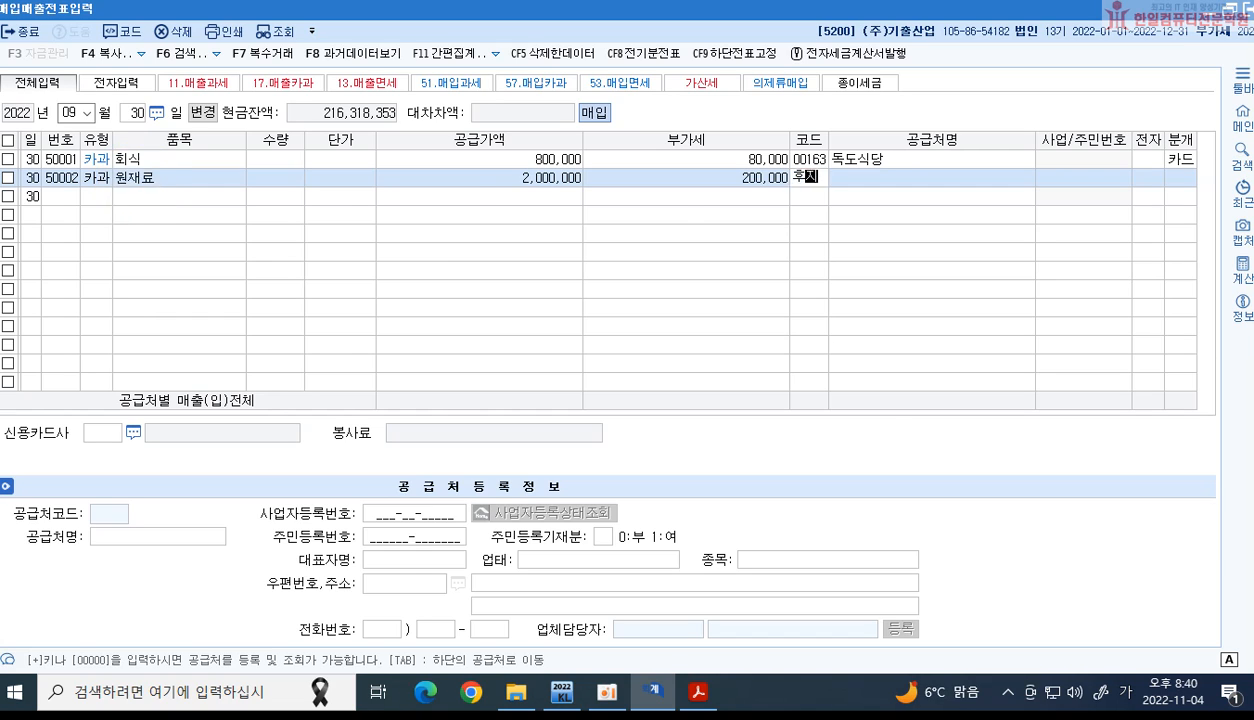
key("Return")
key("Return")
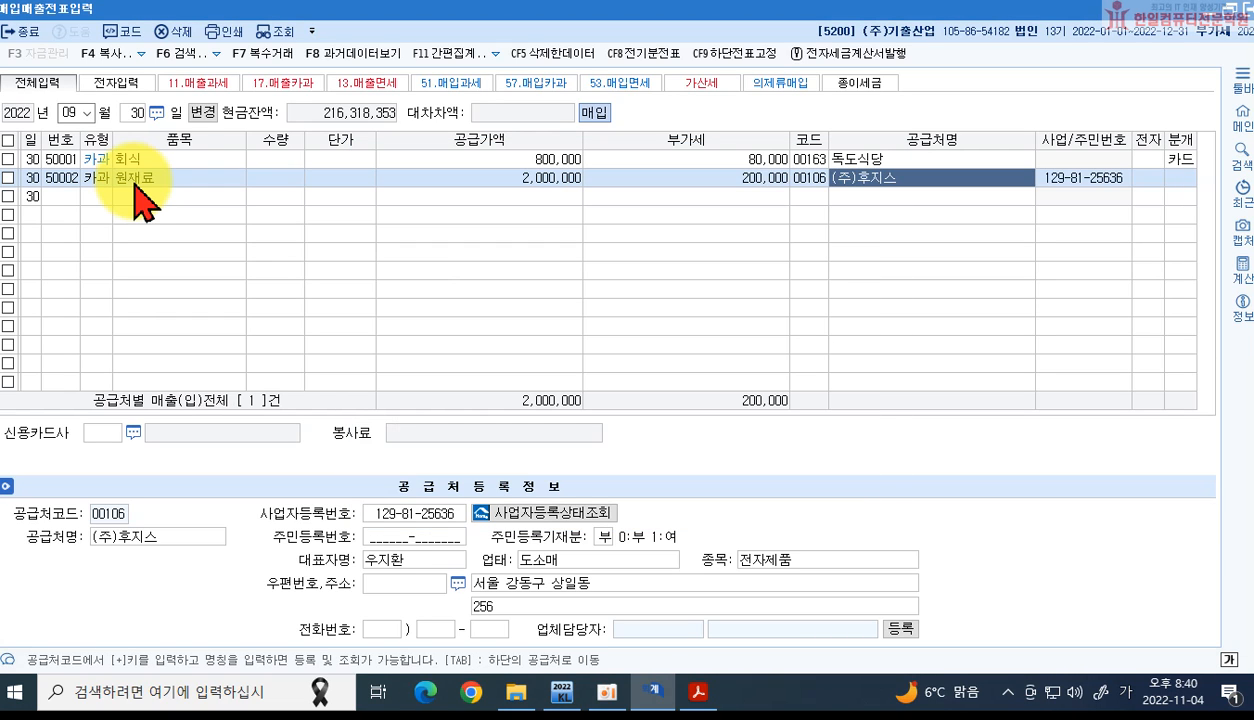
key("Return")
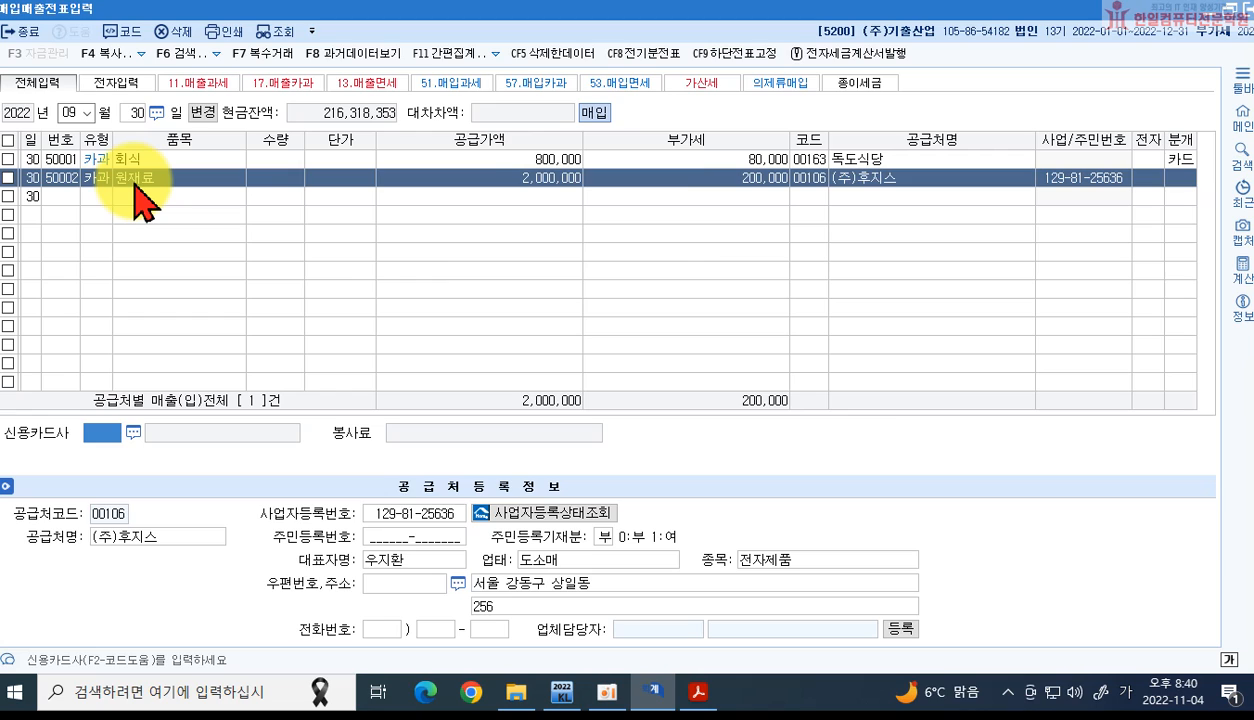
key("F2")
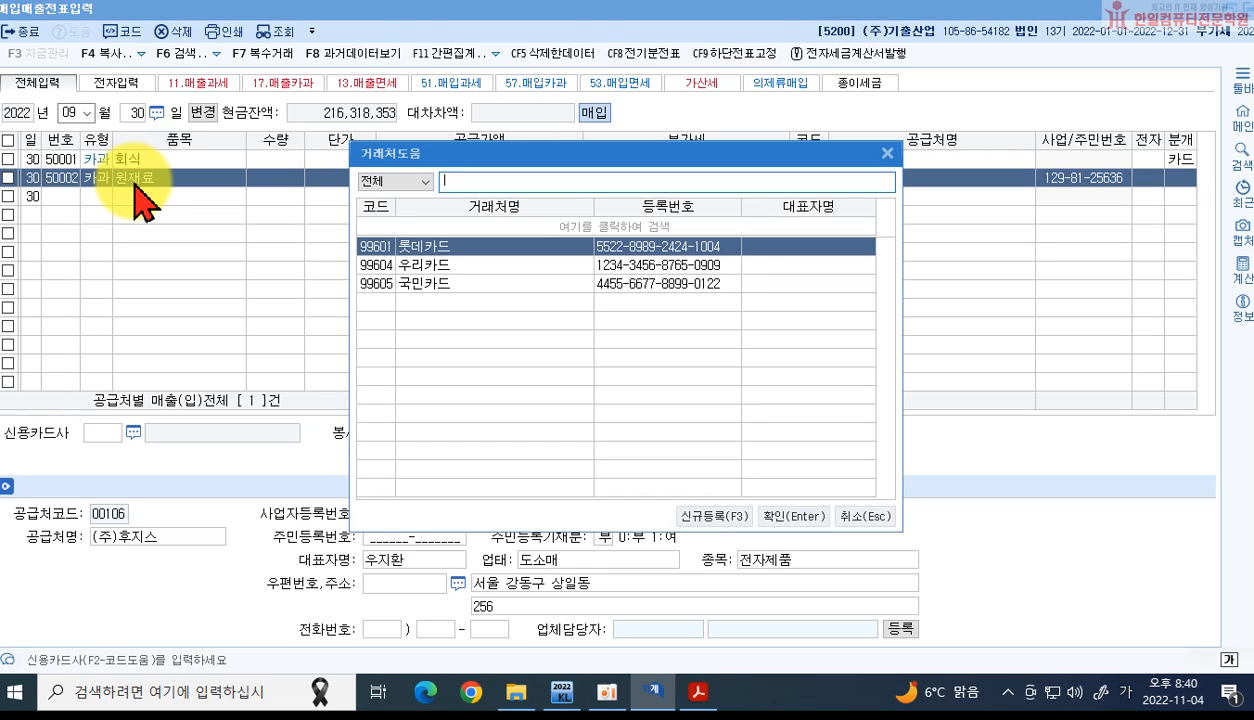
key("Down")
key("Down")
key("Return")
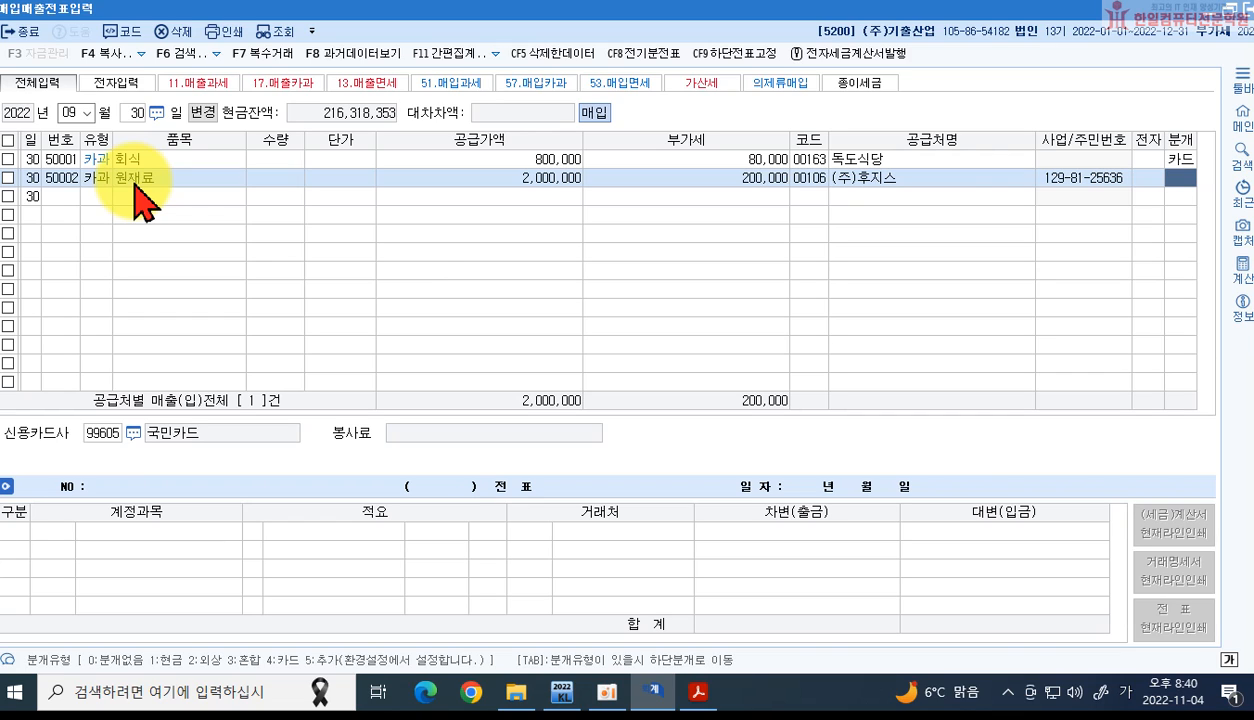
Step: Set the 원재료 entry's journal type to 4 (카드) and replace the 미지급금 credit account with 0251 외상매입금
key("Return")
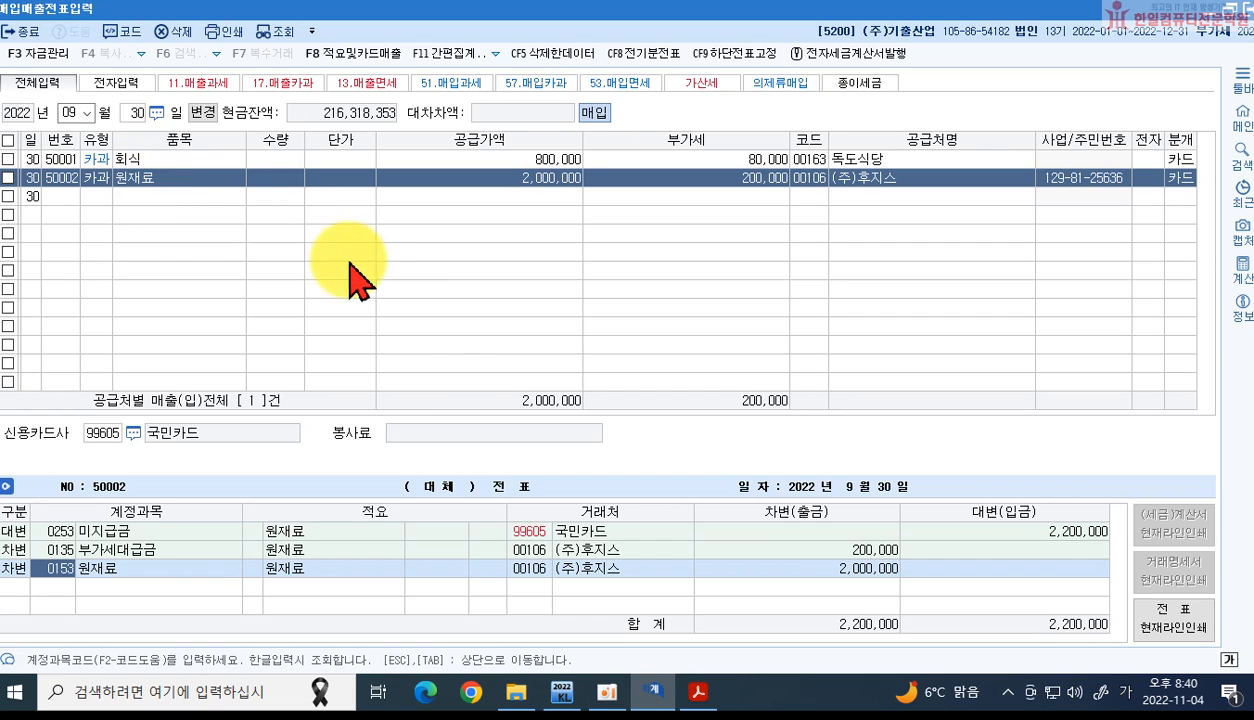
left_click(108, 531)
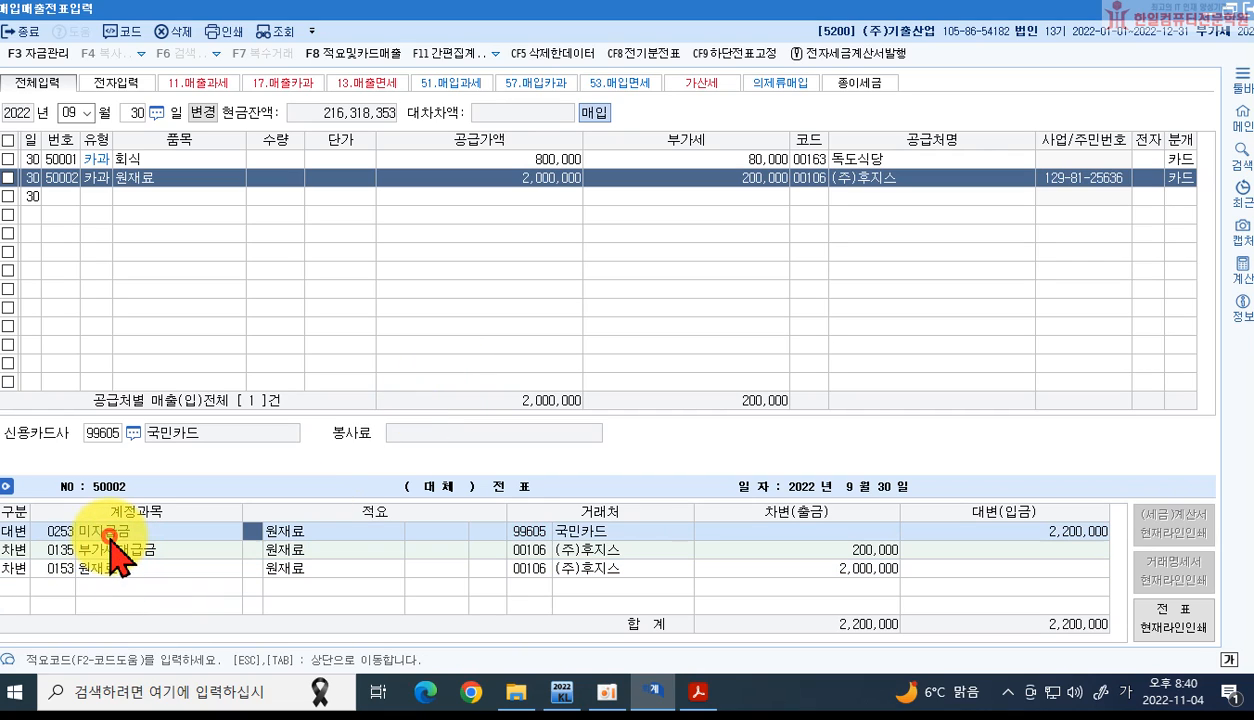
left_click(54, 530)
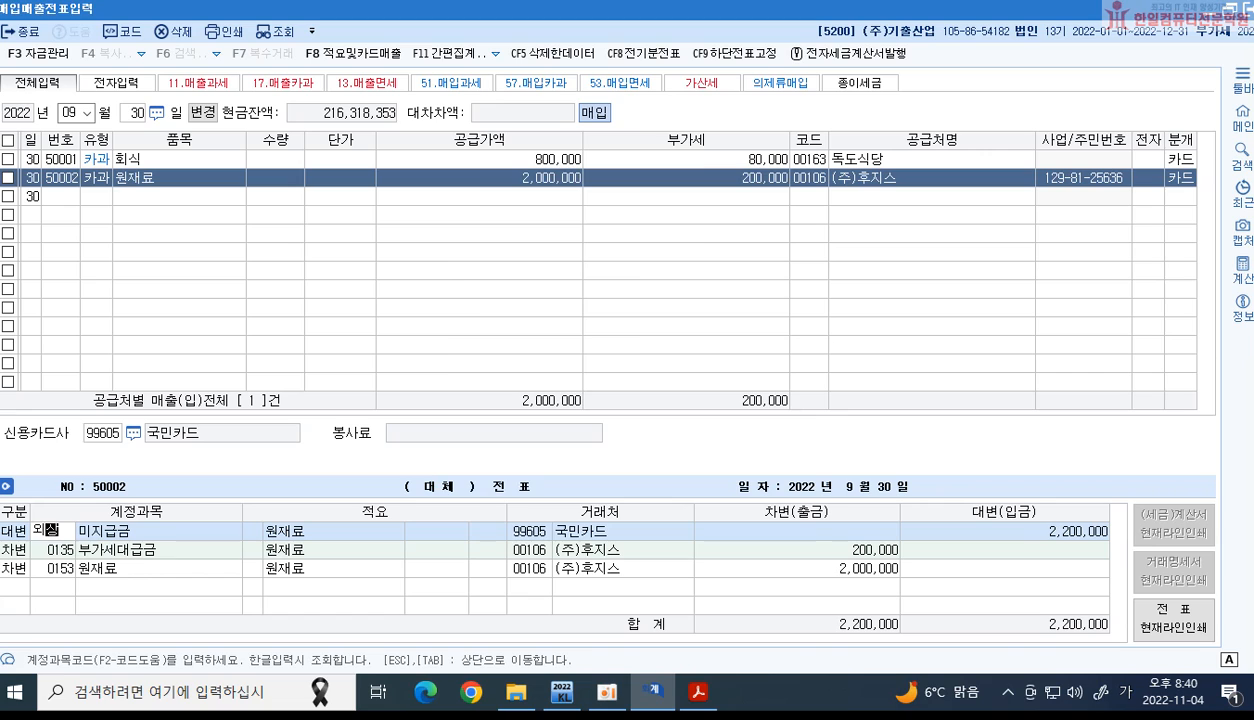
type("외상매")
key("Down")
key("Down")
key("Down")
key("Down")
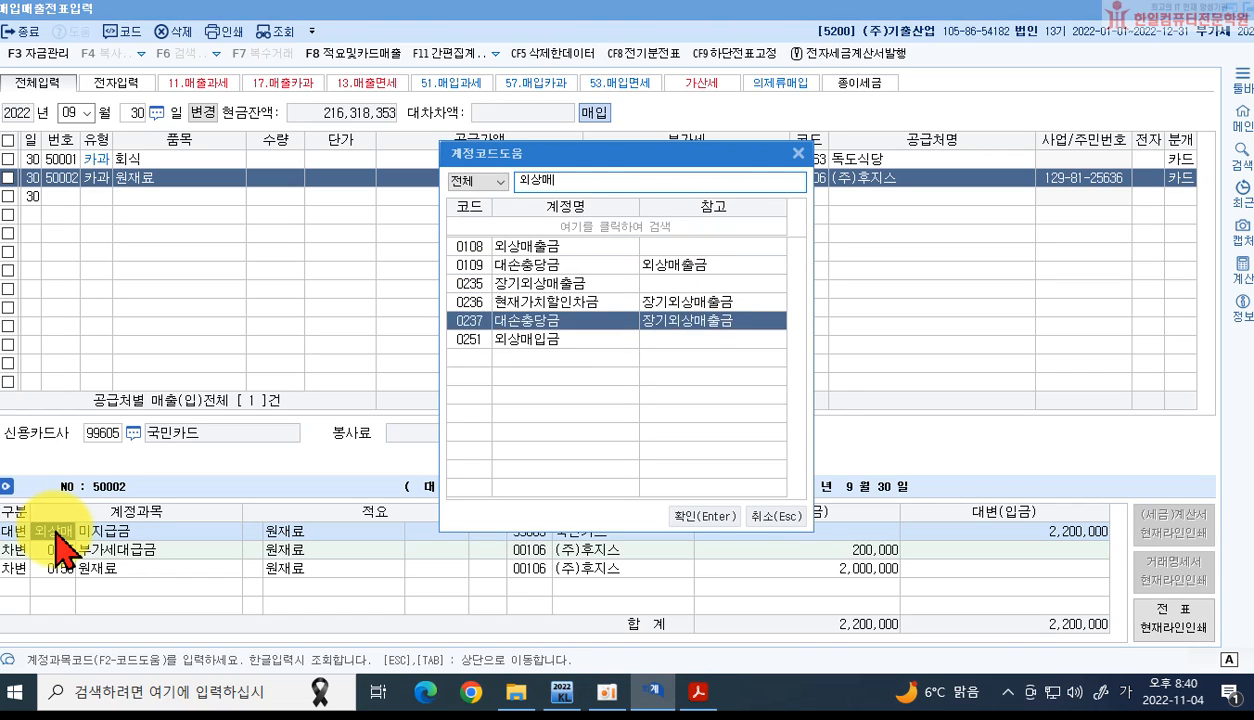
key("Return")
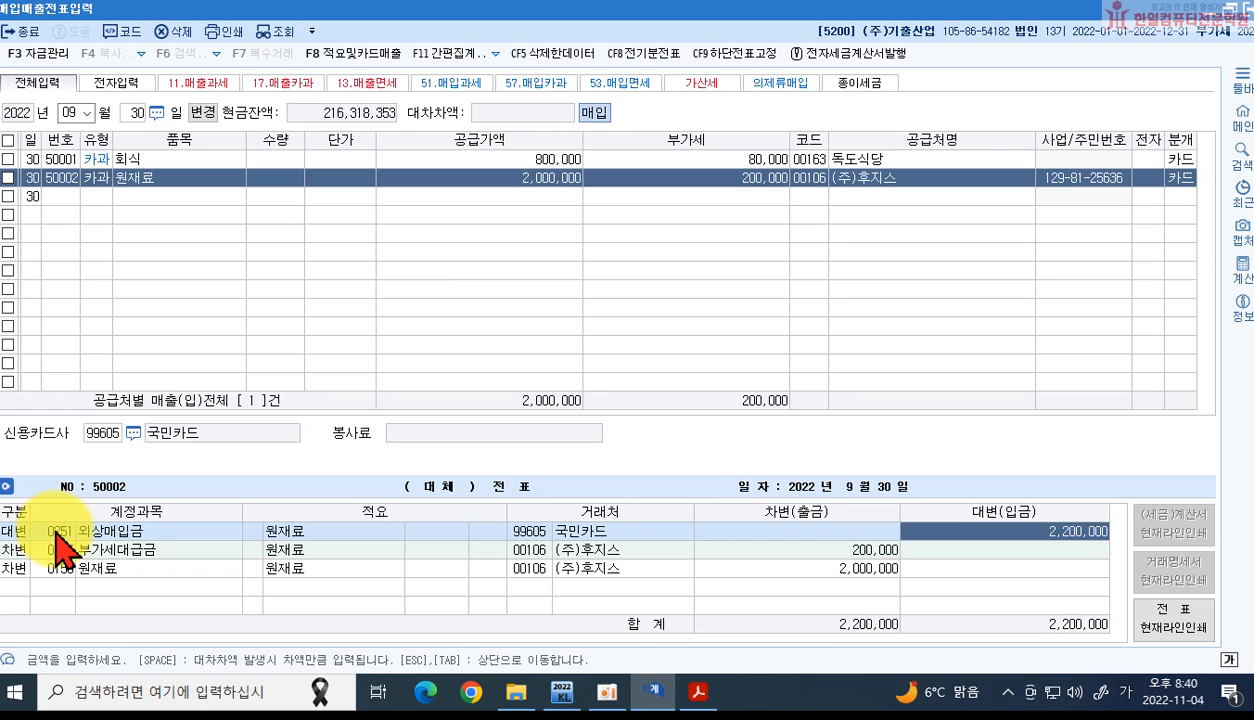
key("Return")
key("Return")
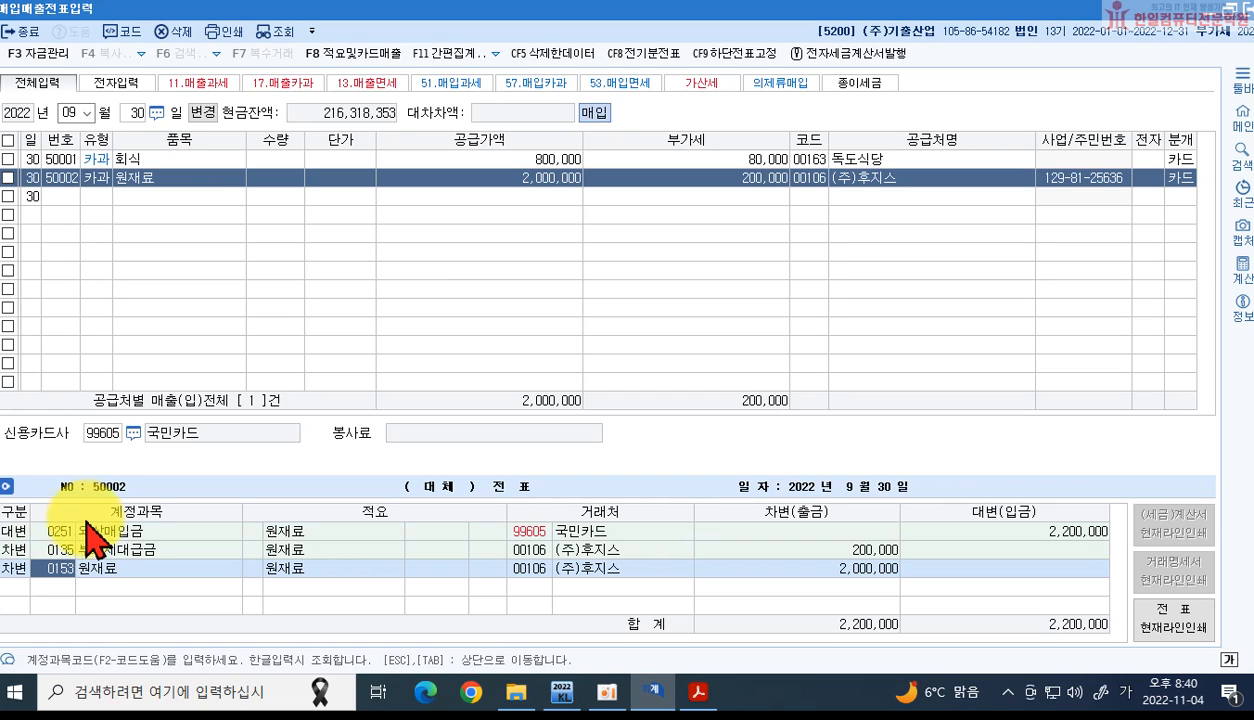
left_click(234, 562)
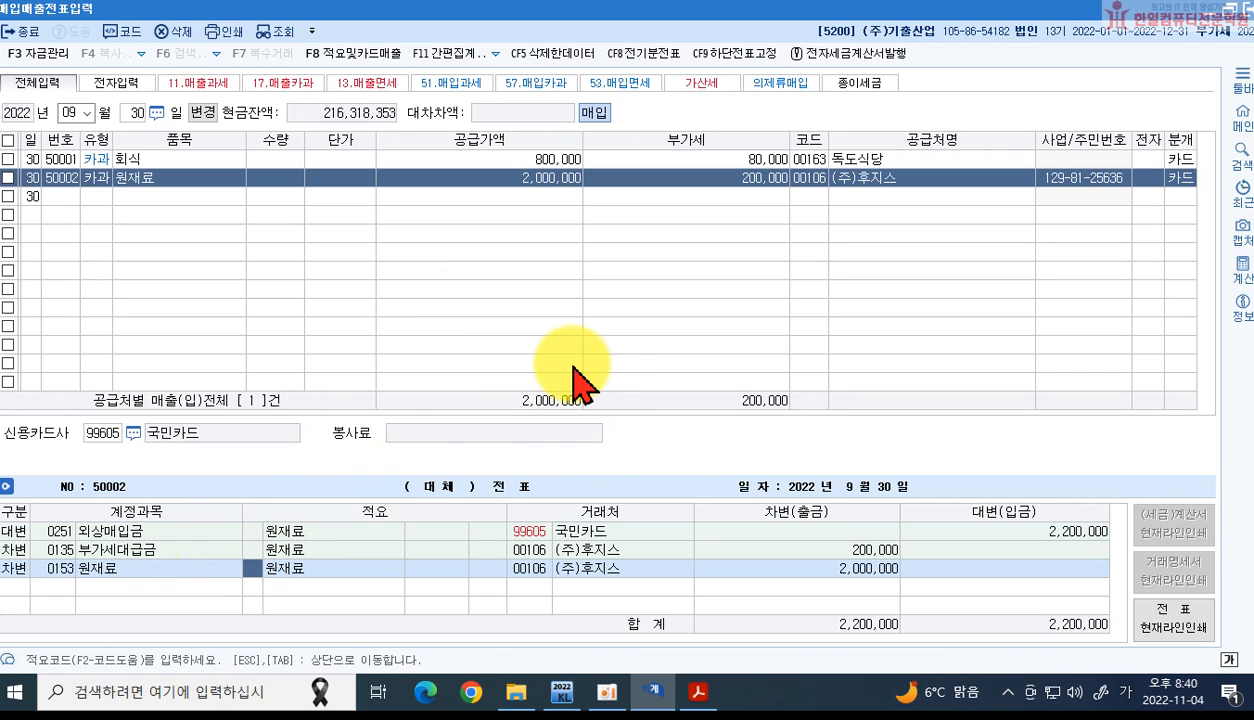
key("Tab")
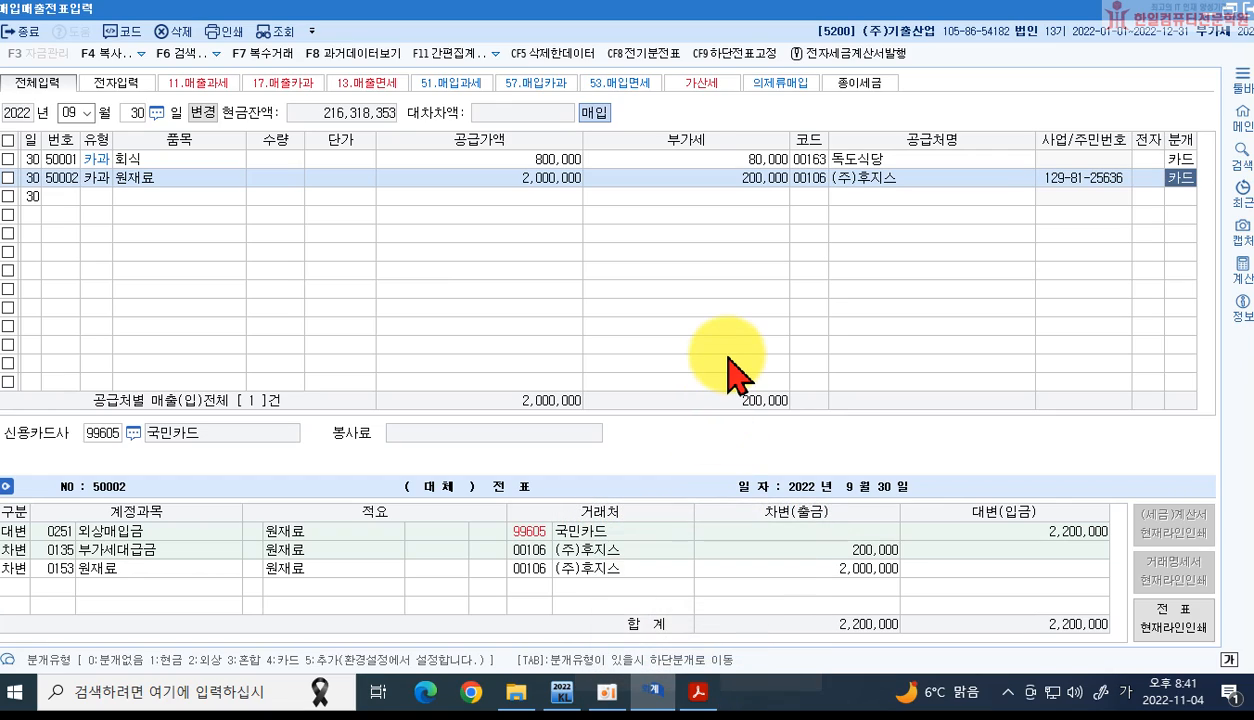
Step: Switch to the textbook PDF and read the 현금과세매입 section's type 61 notes and the September 26 한마음문구 transaction
left_click(697, 690)
scroll(504, 462, "down", 5)
scroll(524, 480, "down", 12)
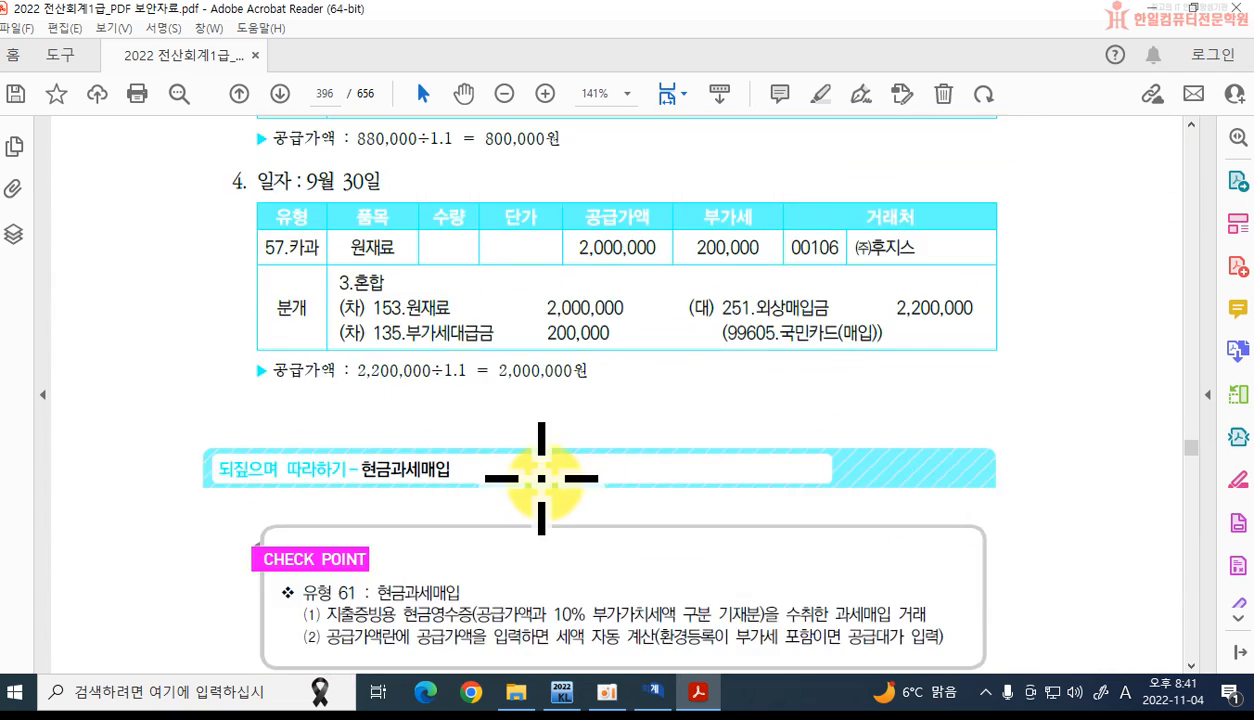
scroll(544, 470, "down", 2)
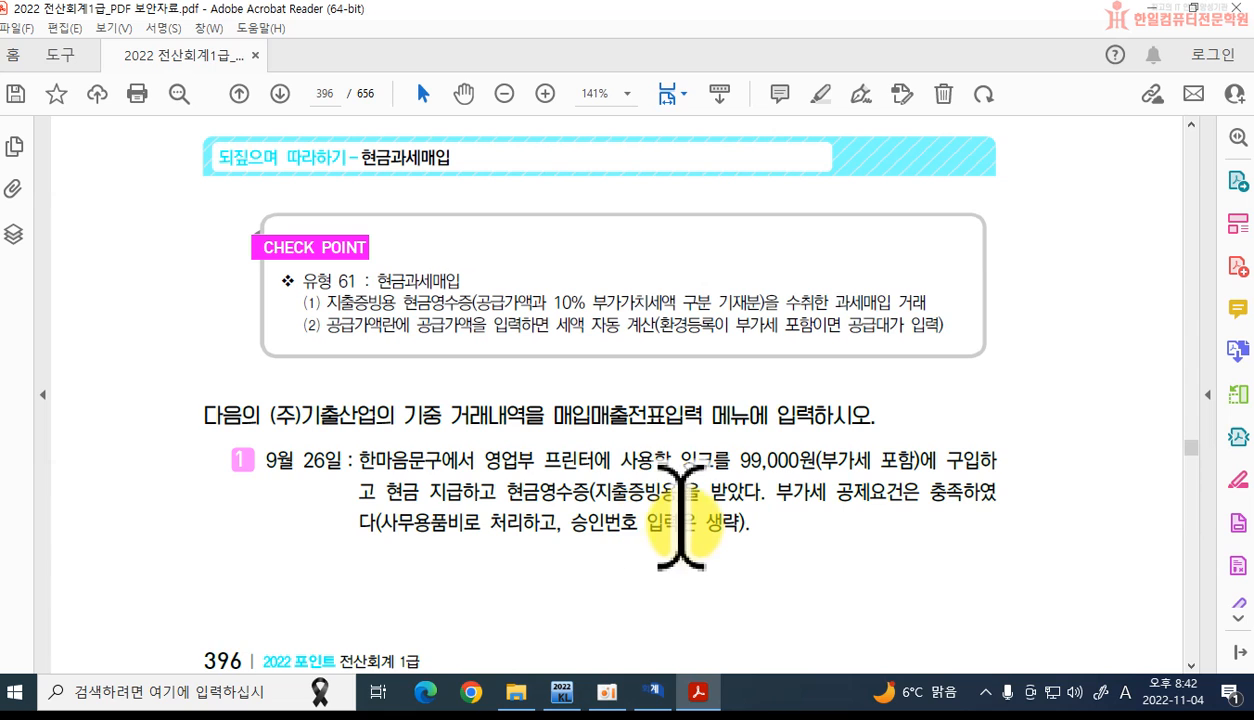
Step: Return to the 매입매출전표입력 window, open September 26 and add a type 61 (현과) entry for 잉크
left_click(654, 690)
left_click(130, 113)
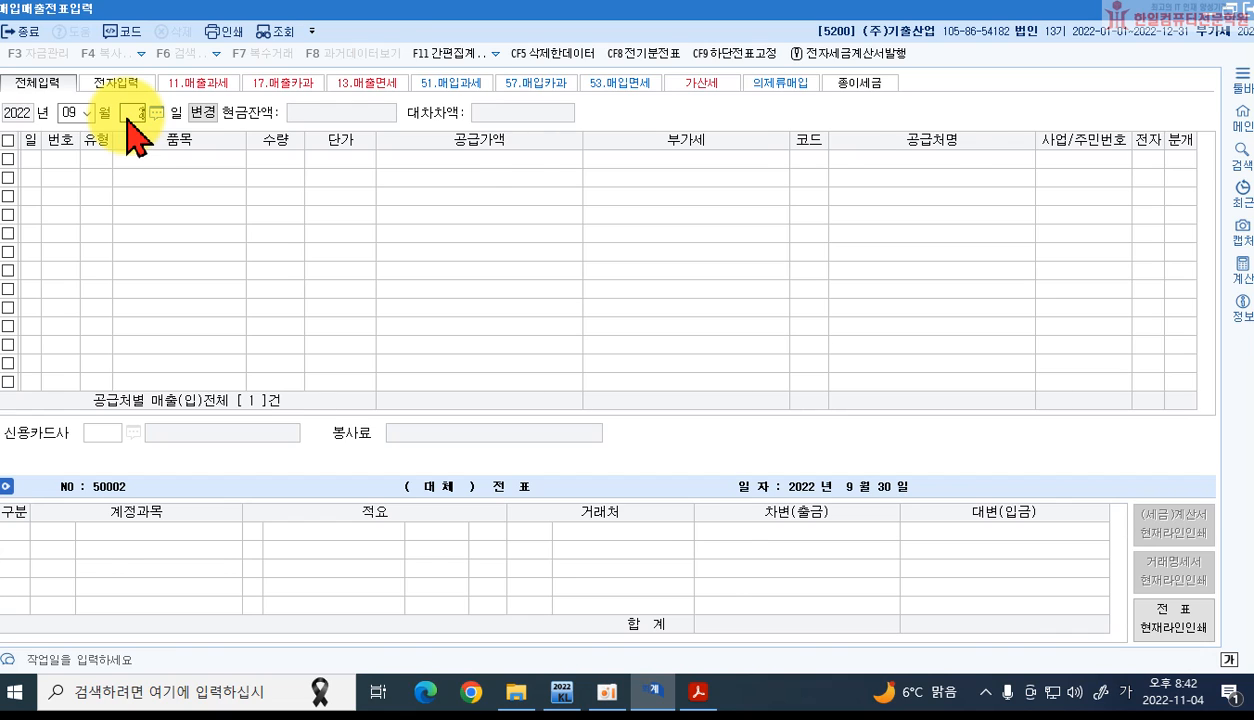
type("26")
key("Return")
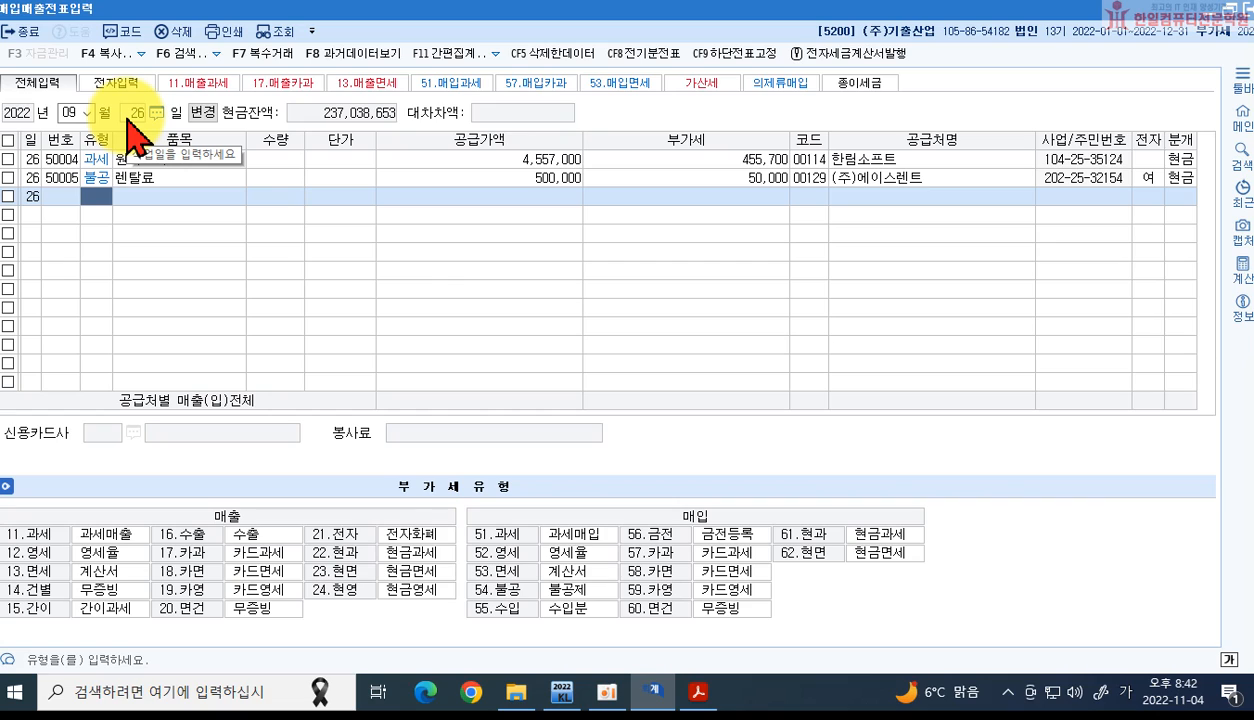
type("61")
key("Return")
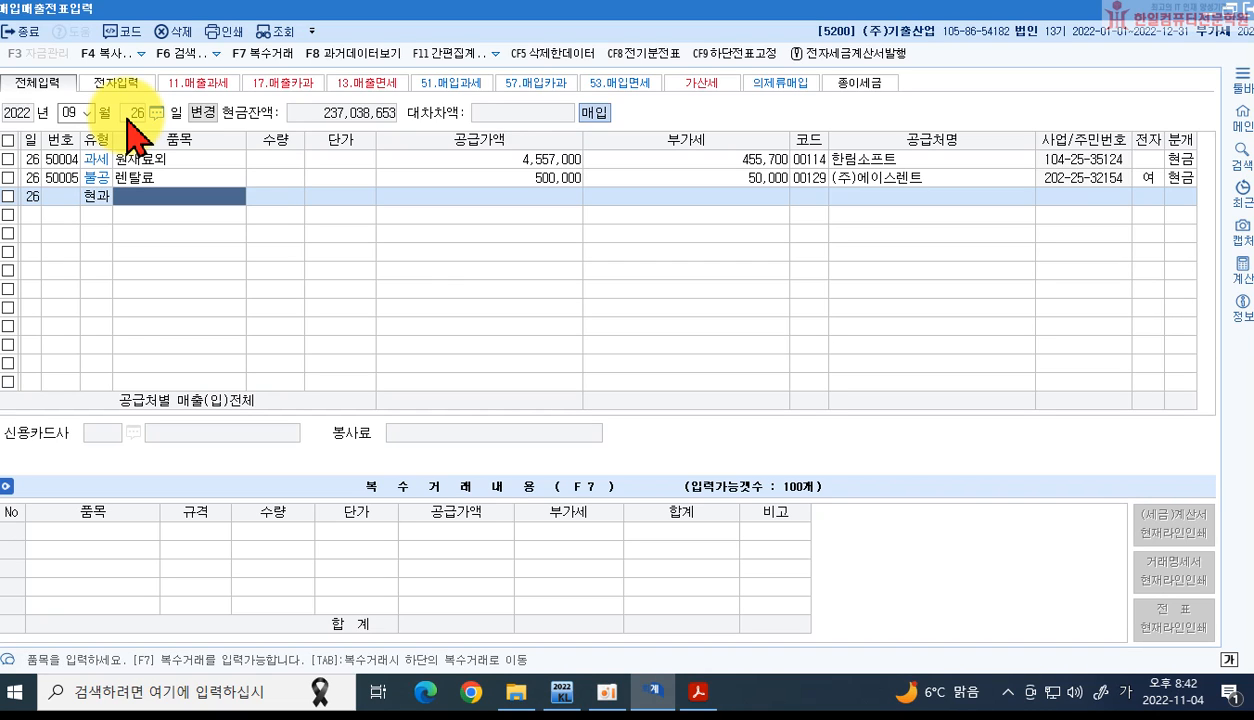
type("잉크")
key("Return")
key("Return")
key("Return")
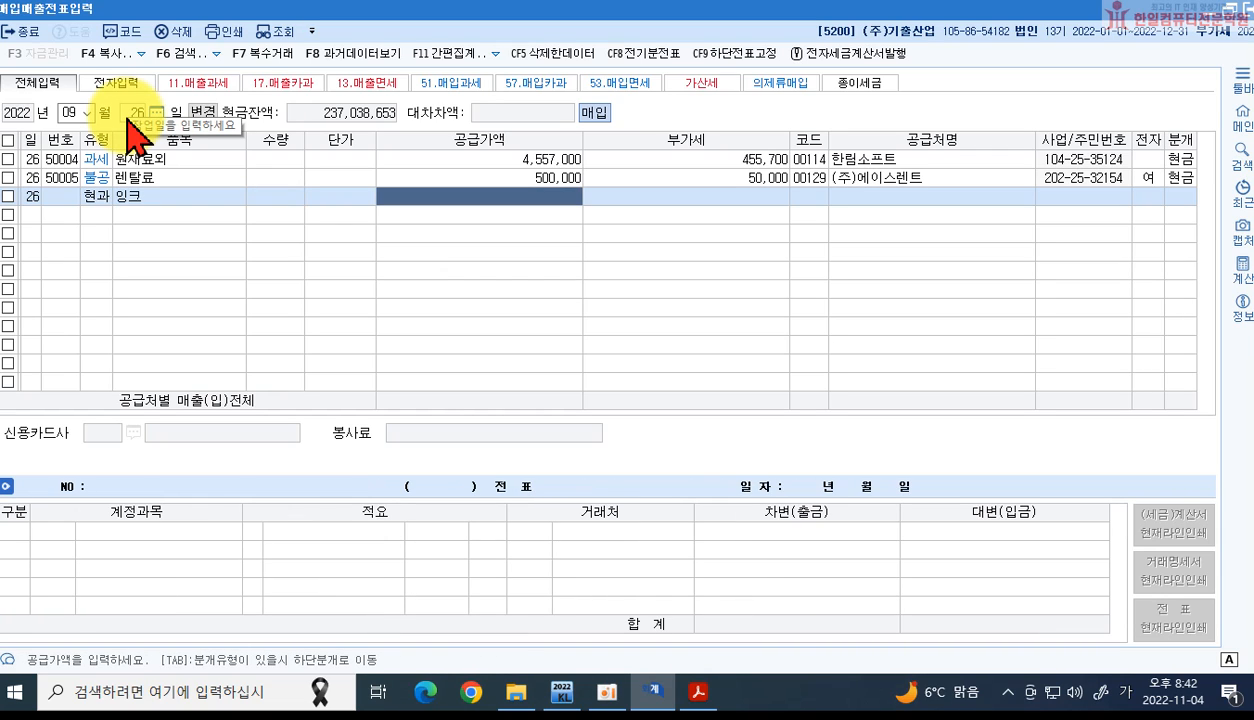
type("99")
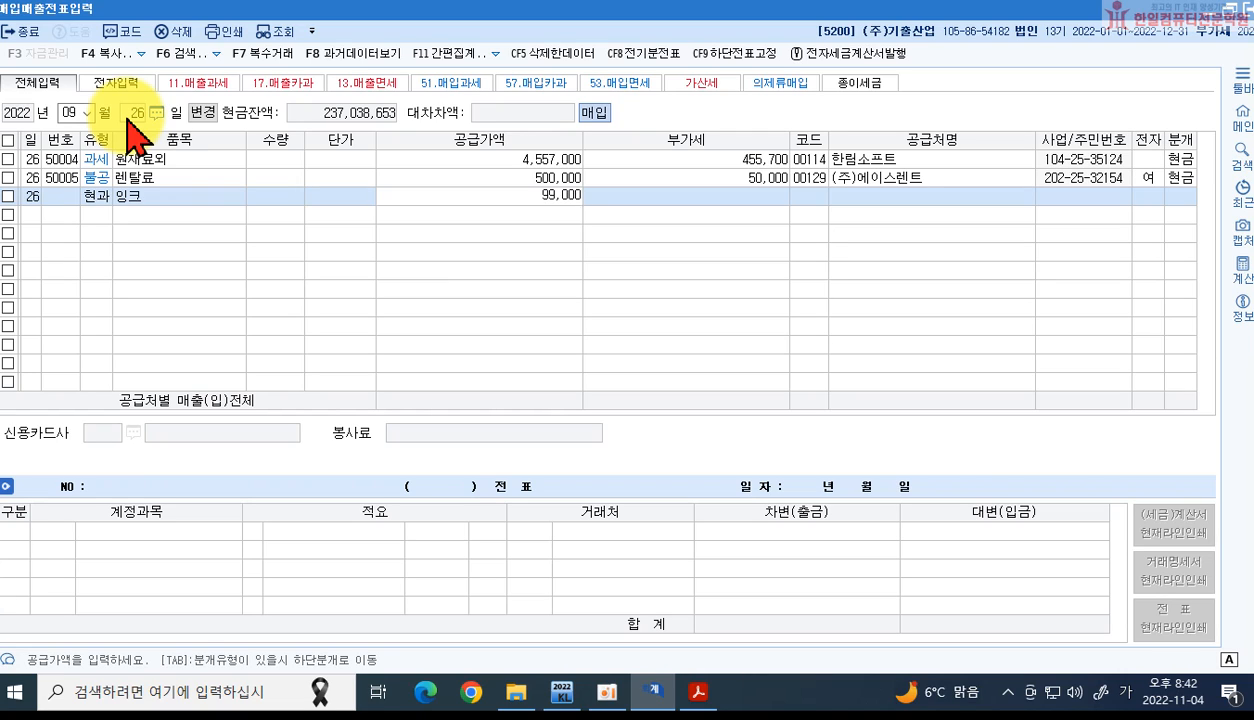
key("Return")
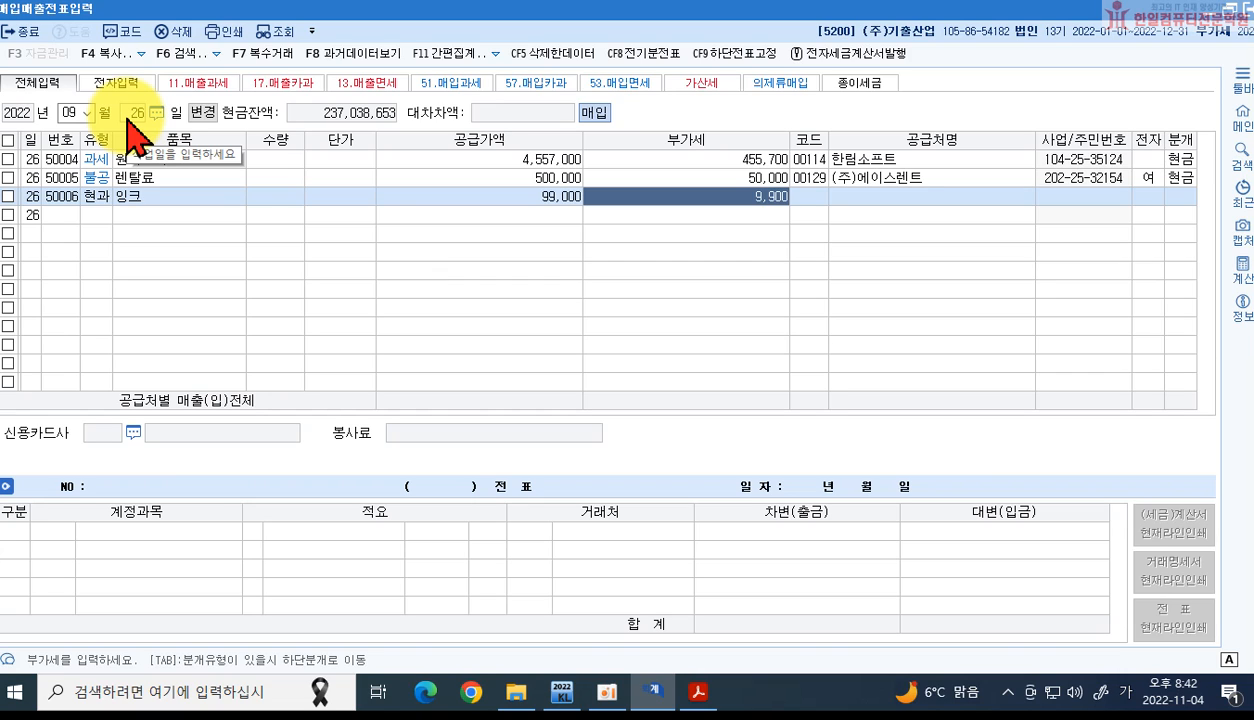
type("9")
key("Return")
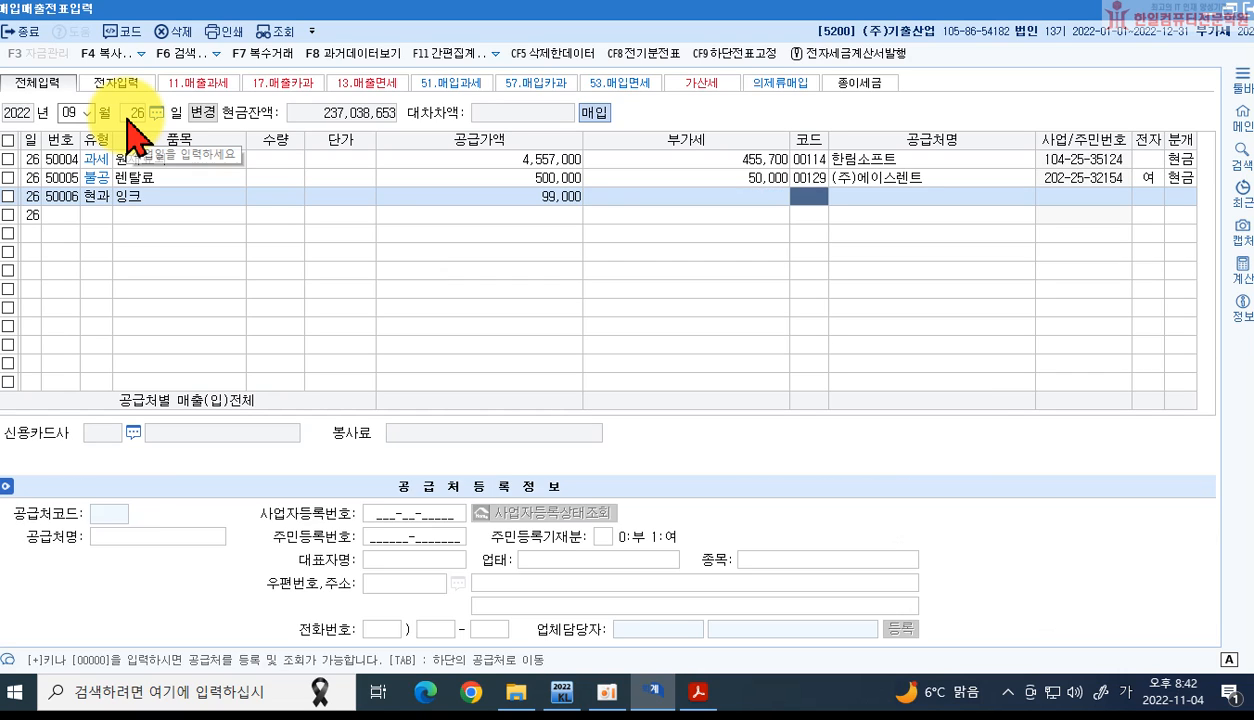
key("shift+Tab")
key("shift+Tab")
Step: Set the 잉크 entry's supply value to 90,000 with 9,000 VAT and its supplier to 한마음문구
type("99")
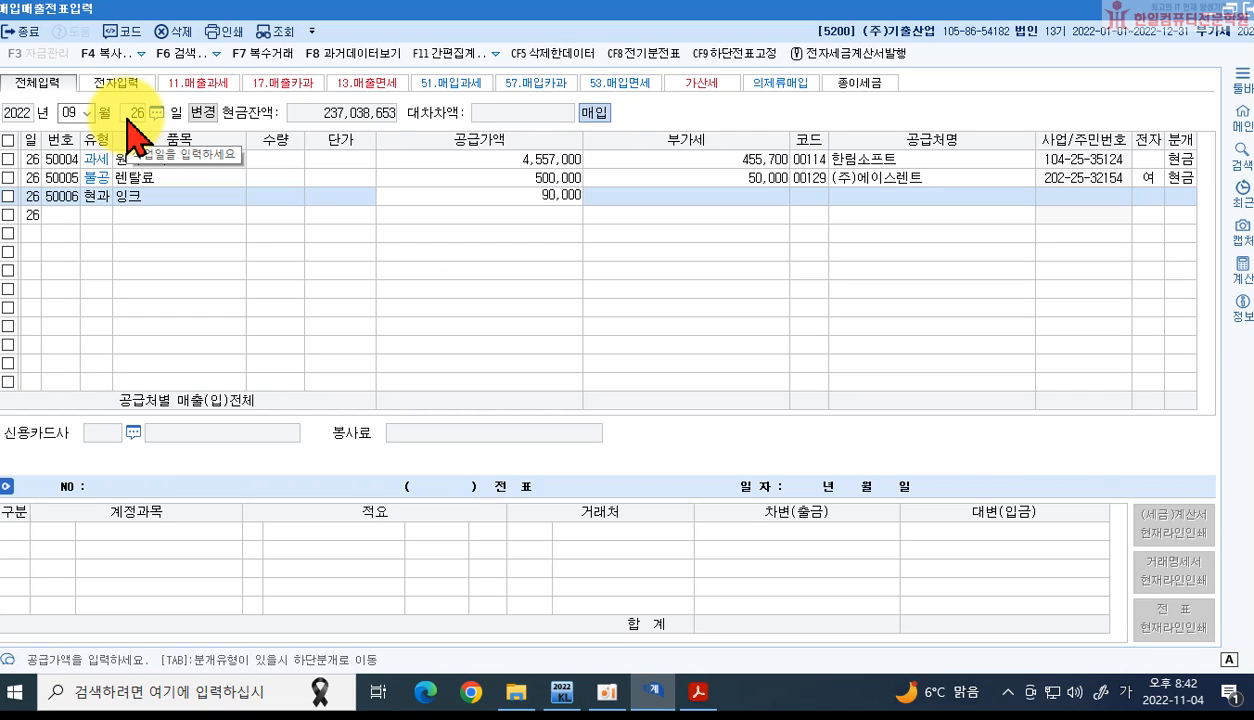
key("Return")
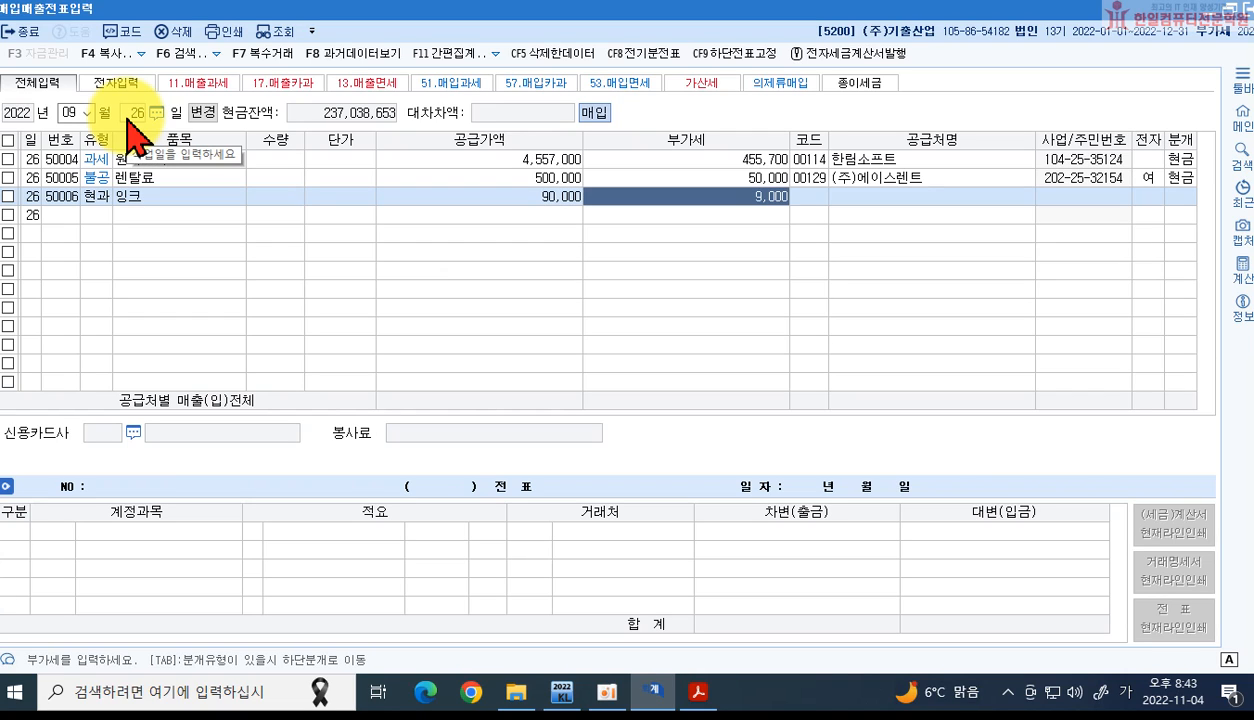
key("Return")
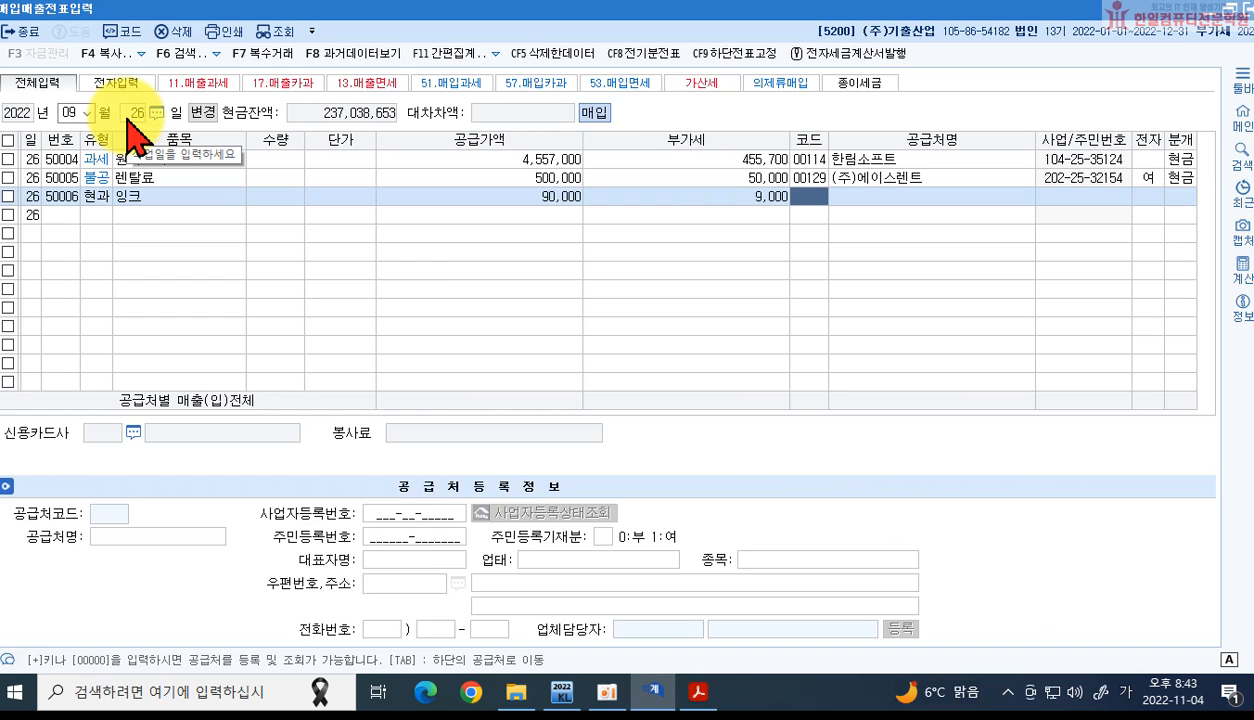
type("한마")
key("Return")
key("Escape")
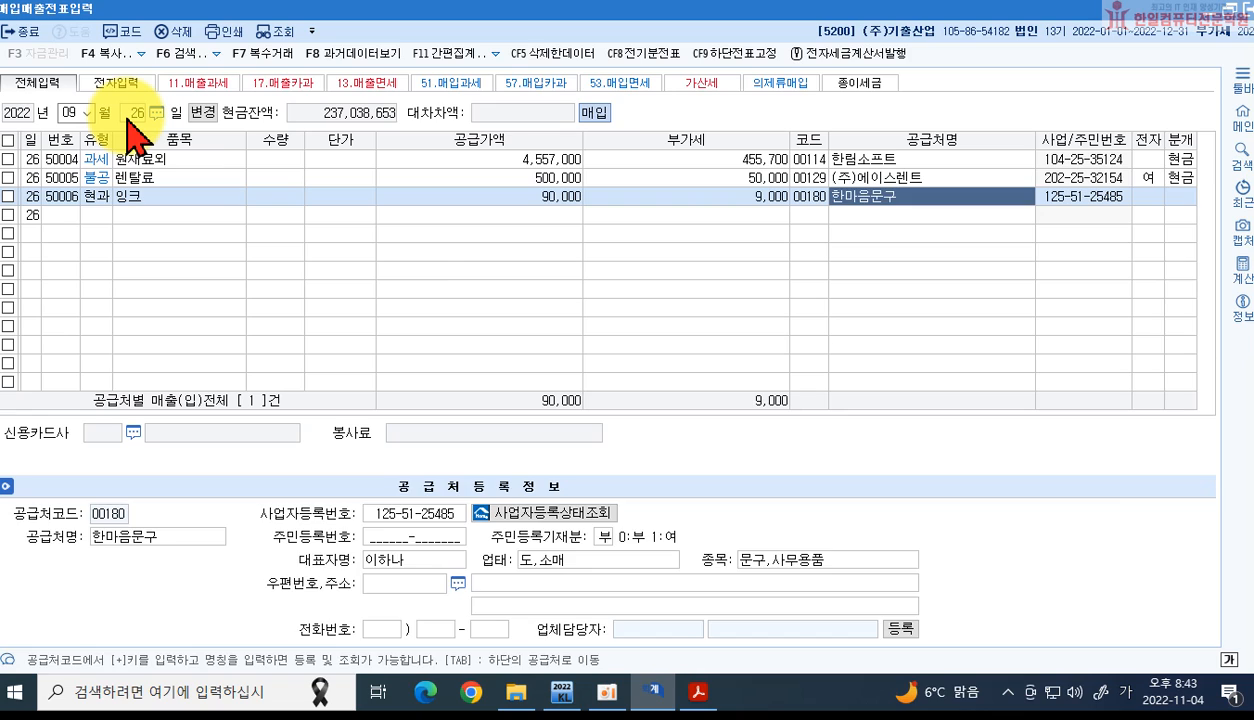
Step: Set the 잉크 entry's journal type to 1 (현금) and replace the 원재료 account with 0829 사무용품비 (판매관리비)
type("1")
key("Return")
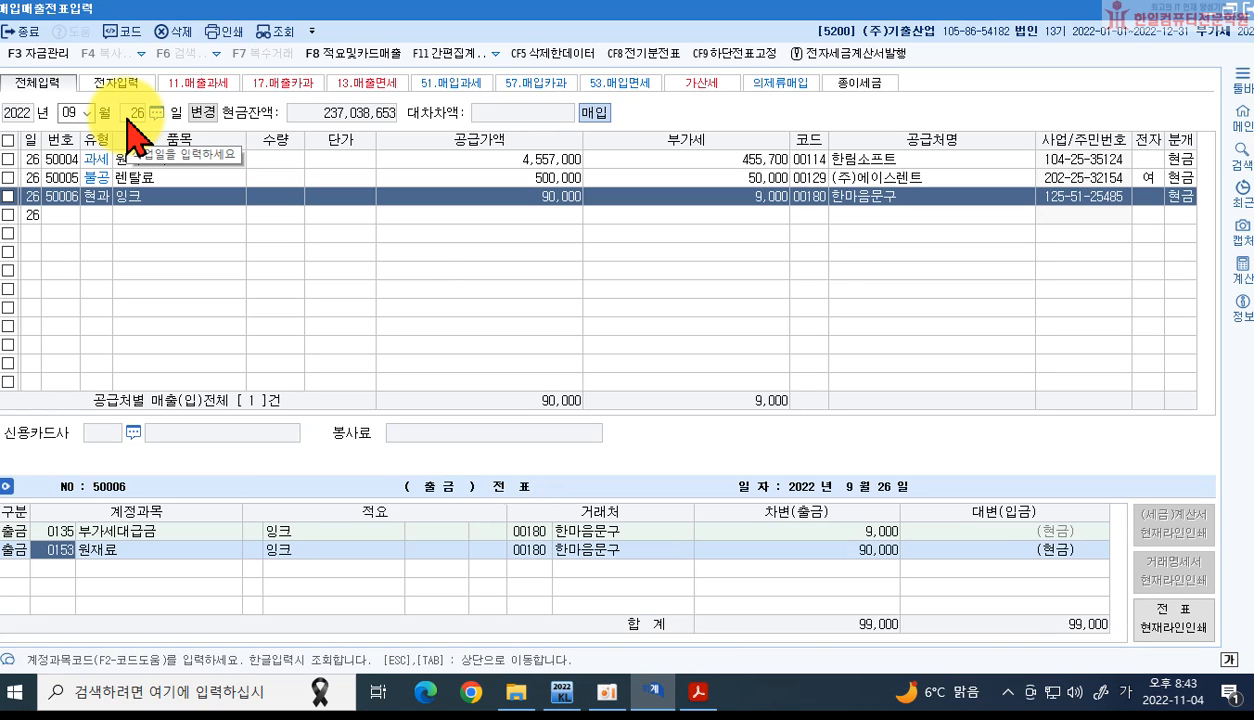
type("사무용")
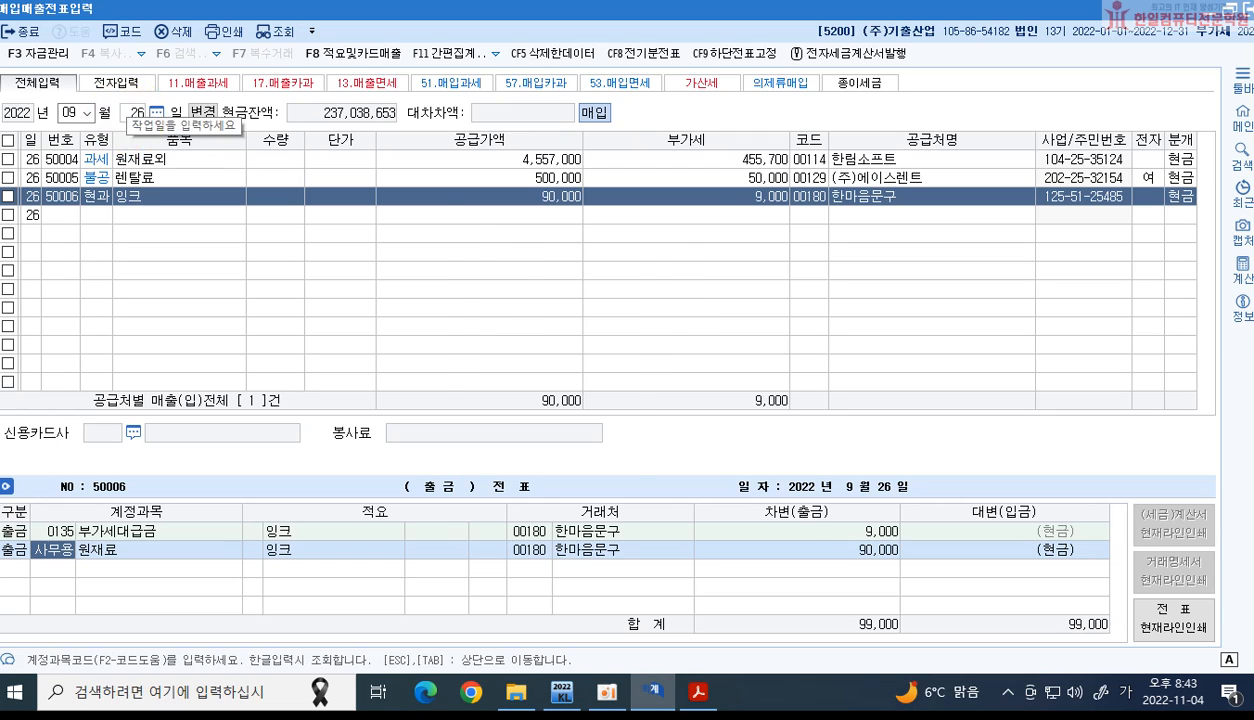
key("Return")
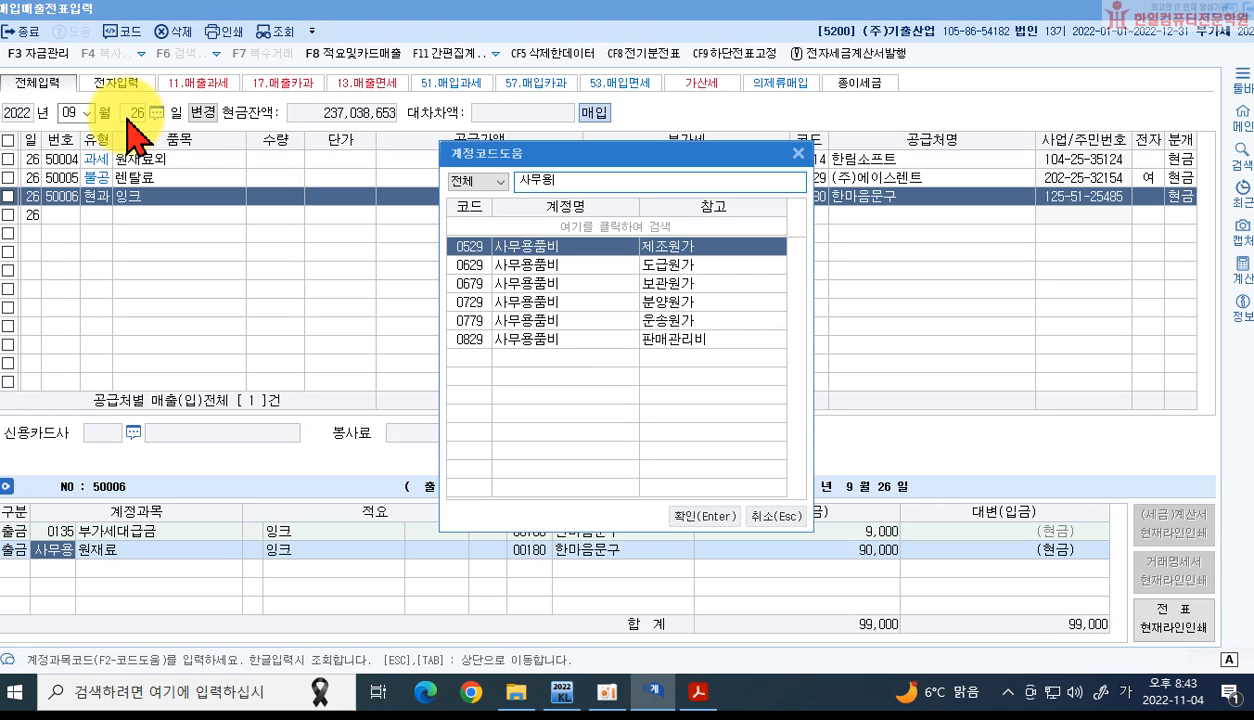
key("Down")
key("Down")
key("Down")
key("Down")
key("Down")
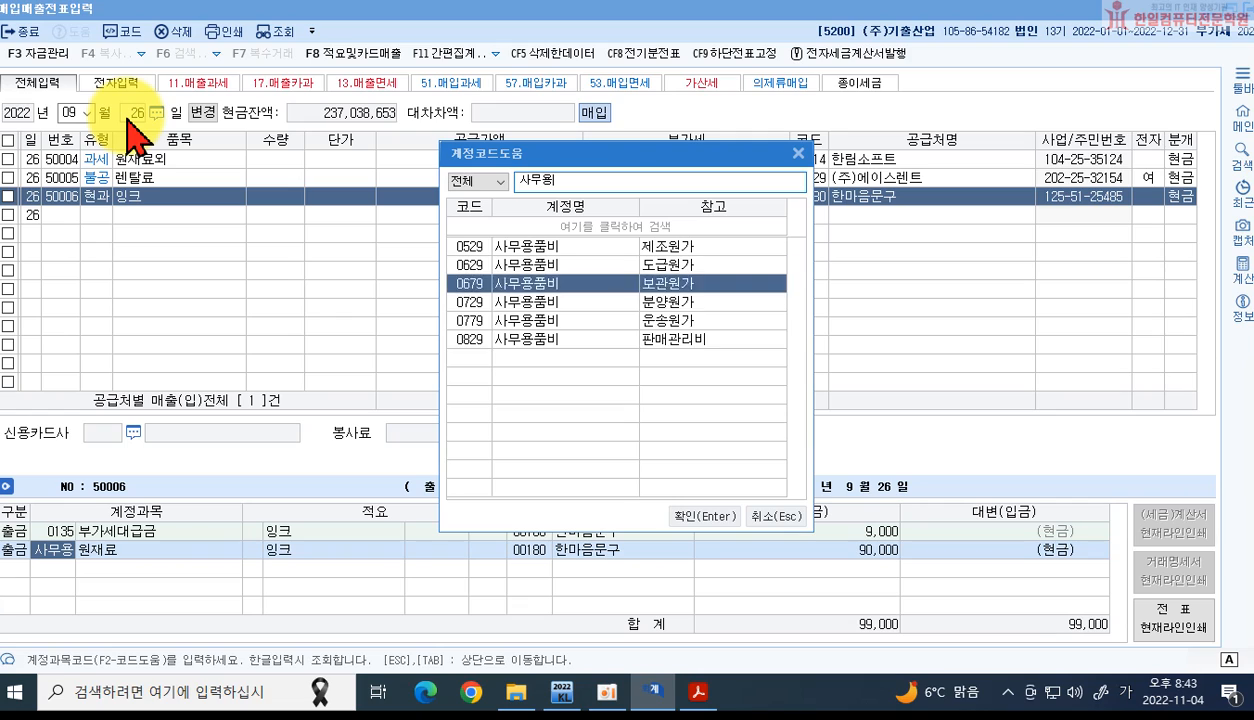
key("Return")
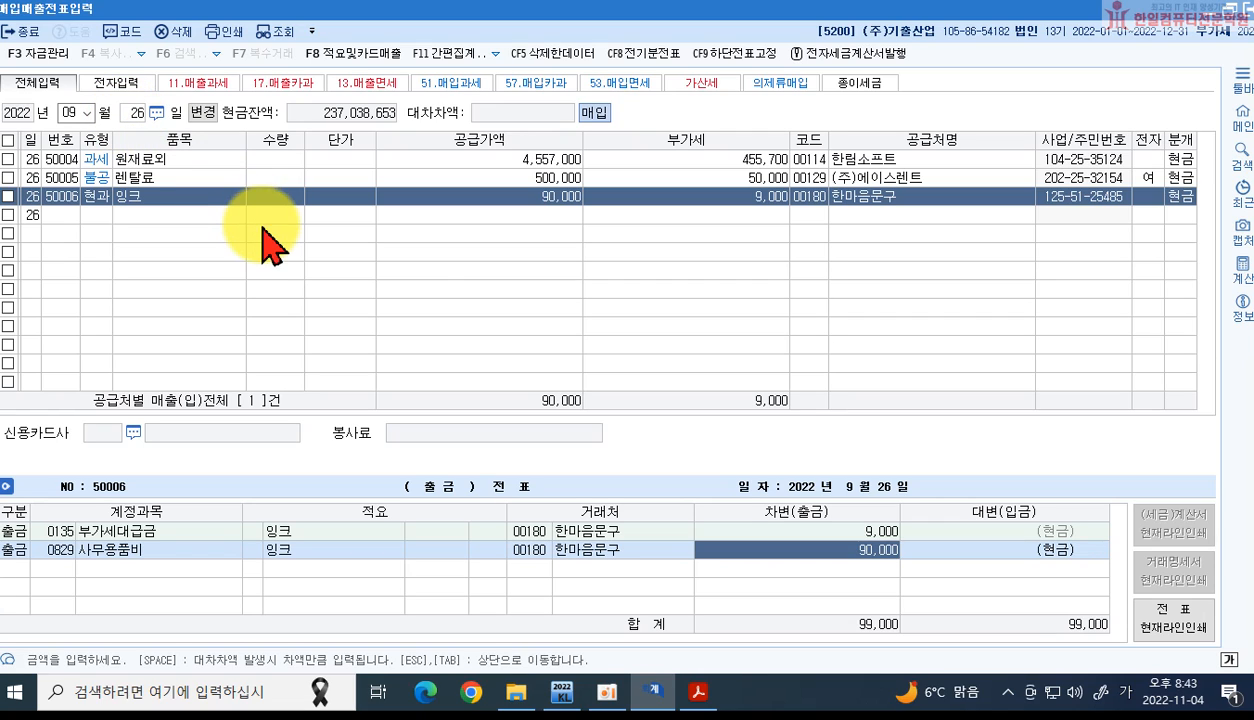
Step: Switch to the textbook PDF and read the September 27 미우리상사 factory cleaning transaction, checking its amount and 지출증빙용 현금영수증 condition
left_click(700, 690)
scroll(635, 410, "down", 10)
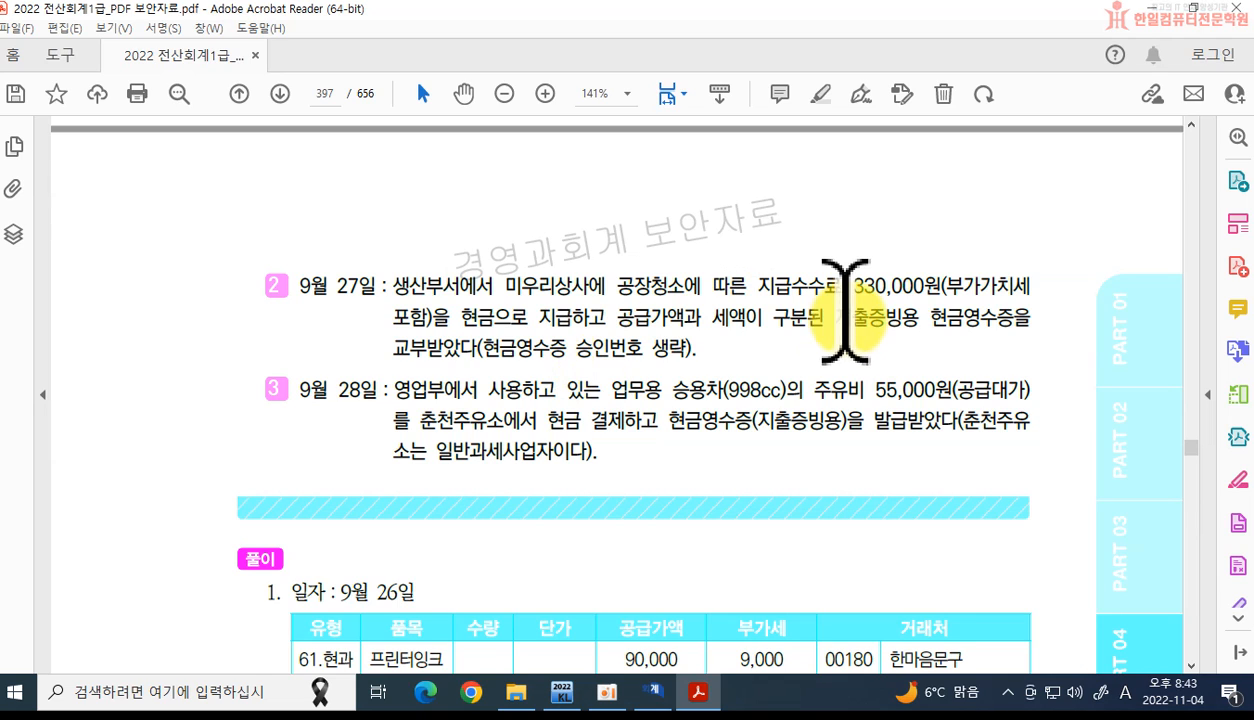
left_click_drag(836, 318, 975, 320)
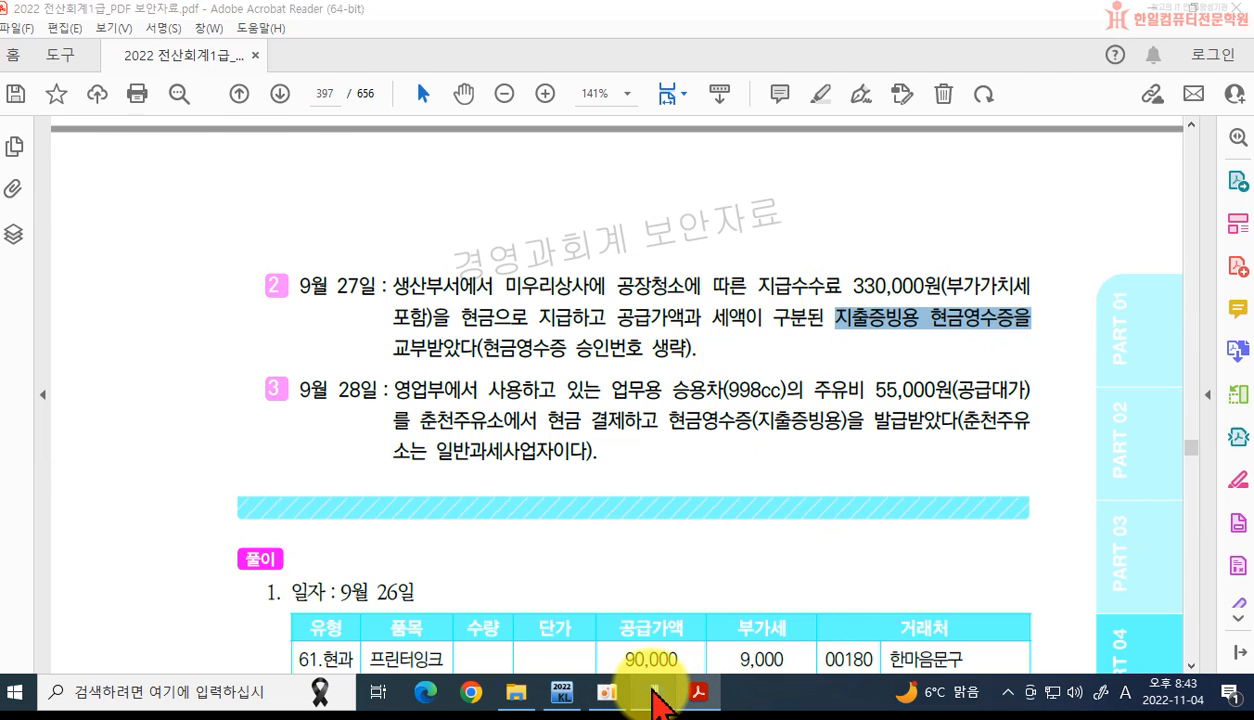
Step: Return to the 매입매출전표입력 window, open September 27 and start a type 61 (현과) entry
left_click(652, 691)
key("Escape")
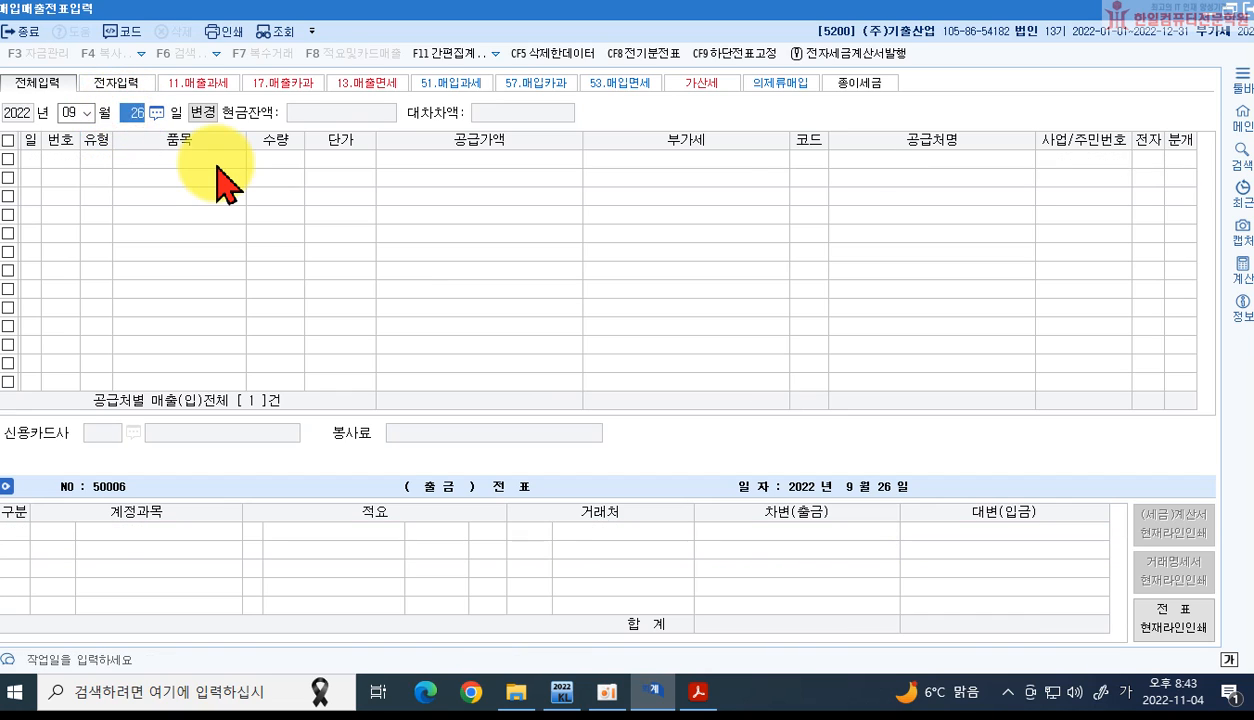
type("277")
key("Return")
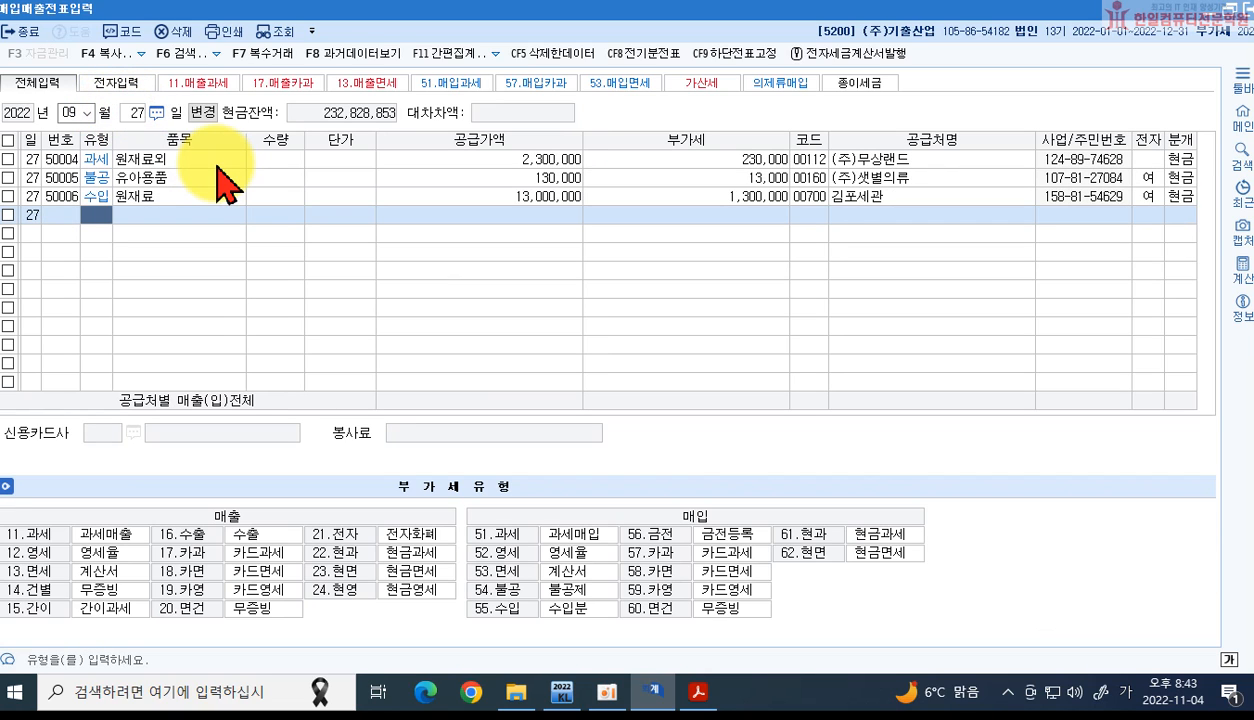
type("61")
key("Return")
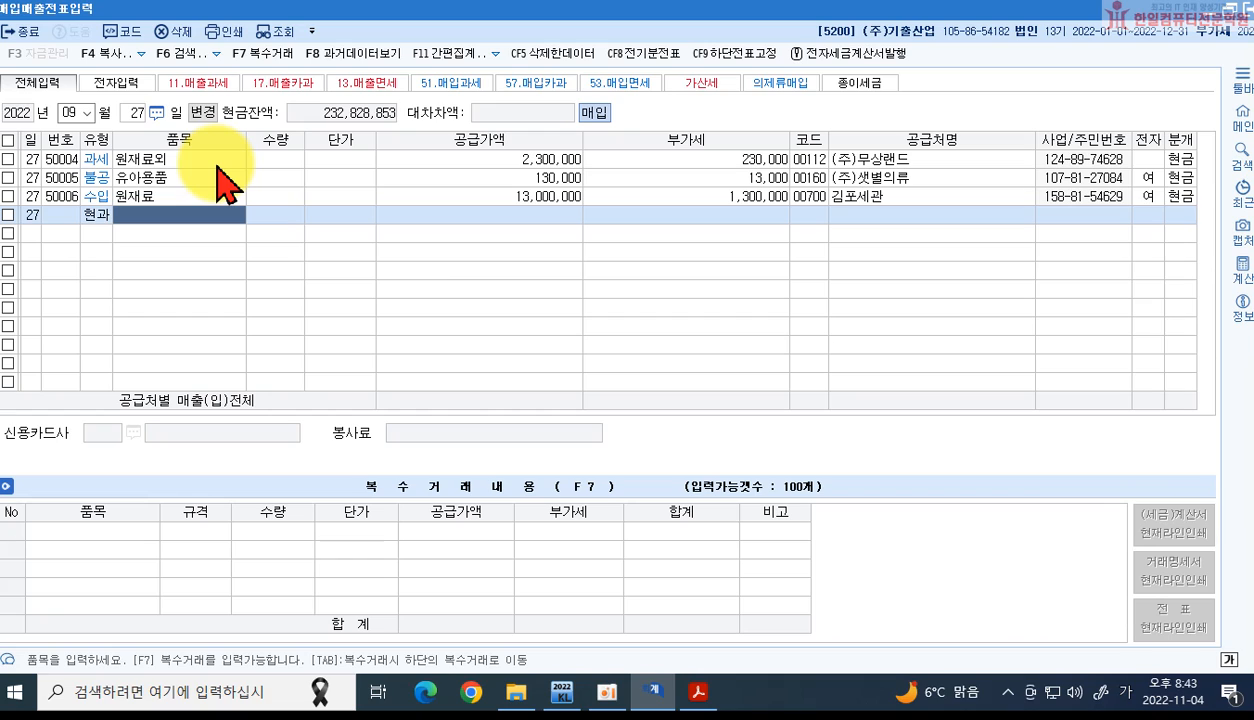
Step: Enter 수수료 as the new September 27 entry's item, with a supply value of 300,000 and VAT of 30,000
type("수수료")
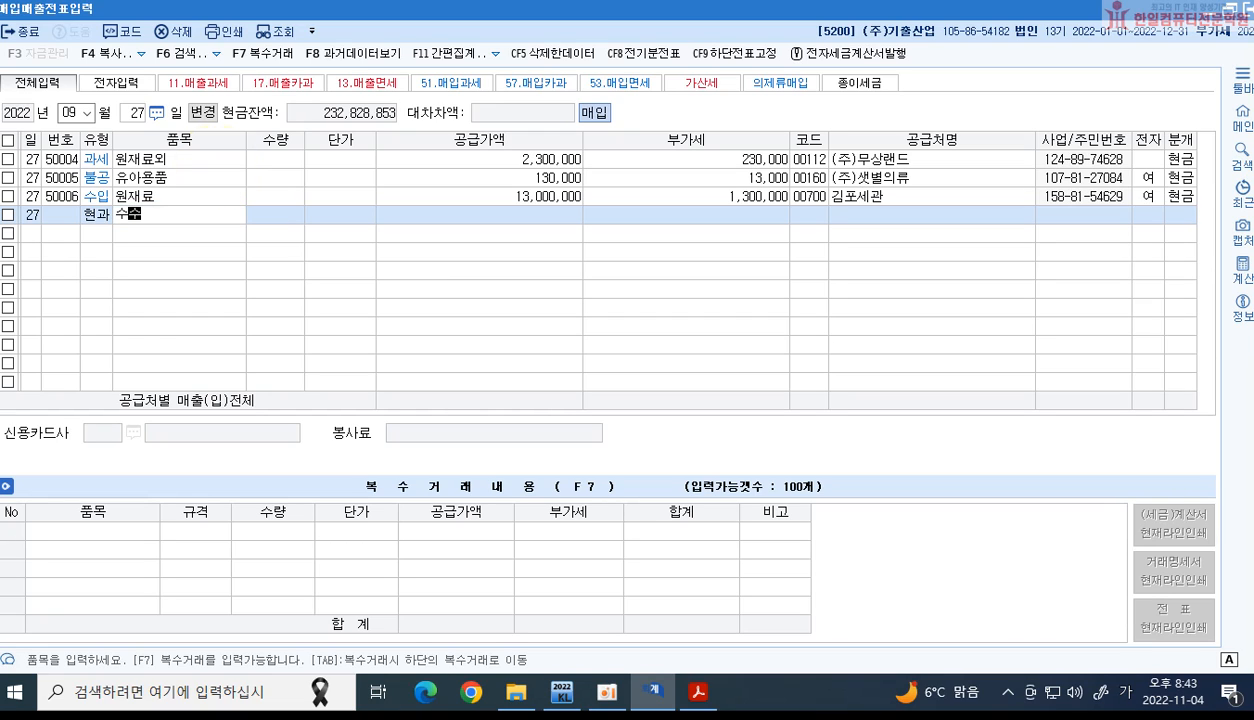
key("Return")
key("Return")
key("Return")
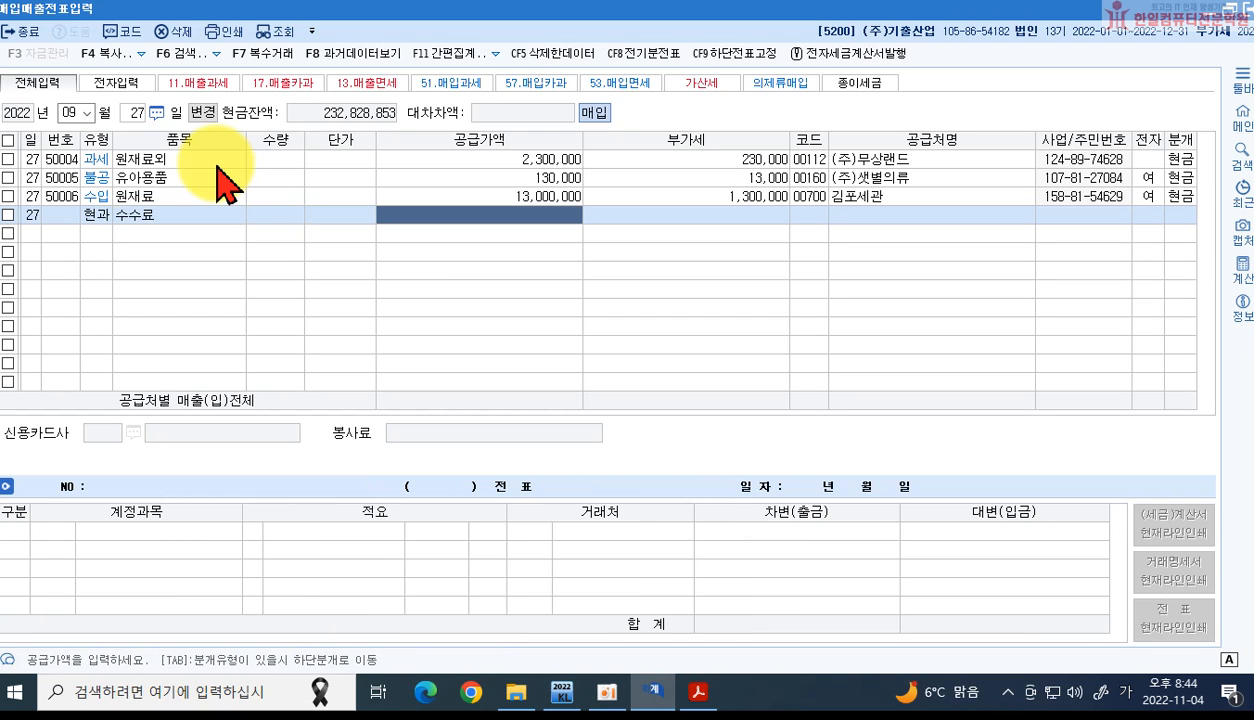
type("30000000")
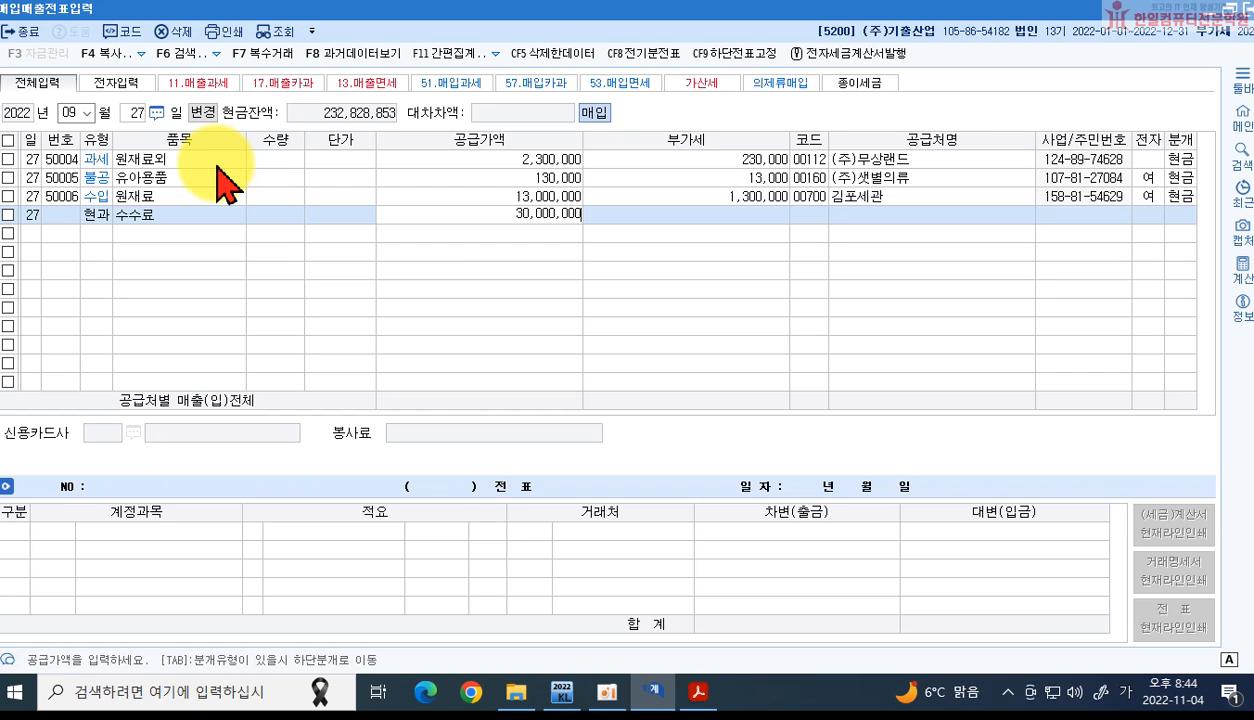
key("BackSpace")
key("BackSpace")
key("Return")
key("Return")
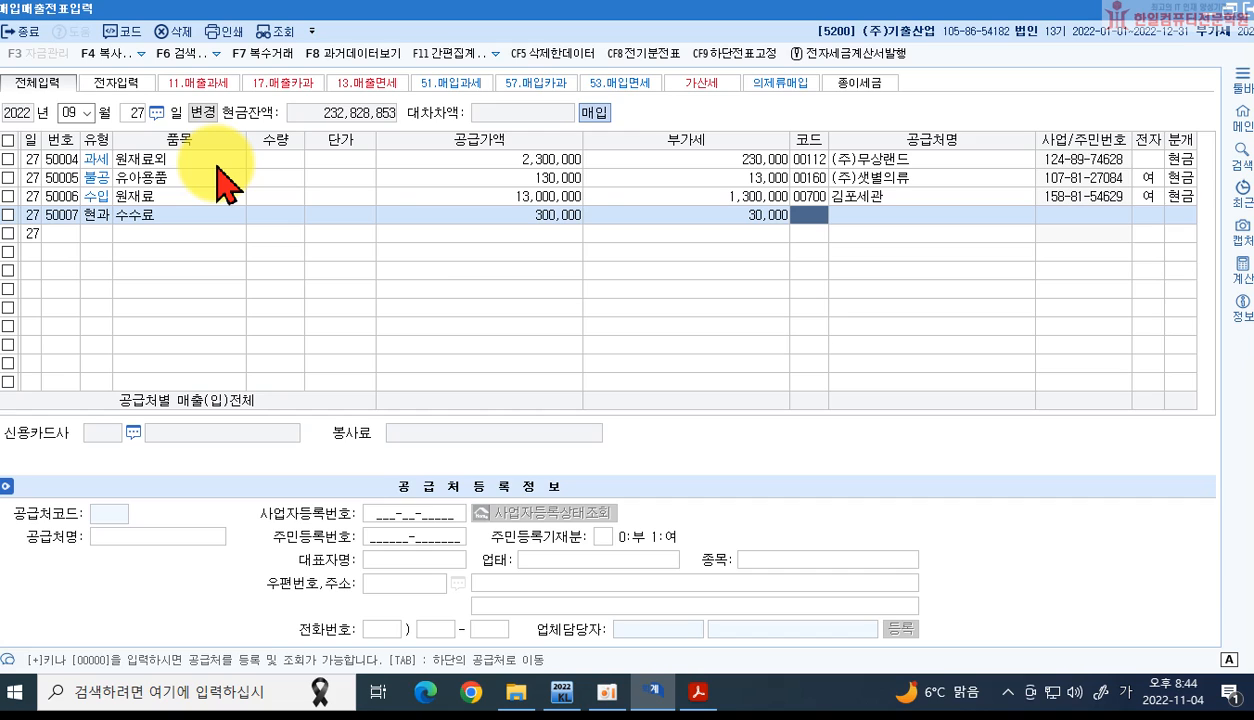
Step: Look up 미우리 and assign 미우리상사 as the supplier of the September 27 수수료 entry
key("Hangul")
type("미우리")
key("Return")
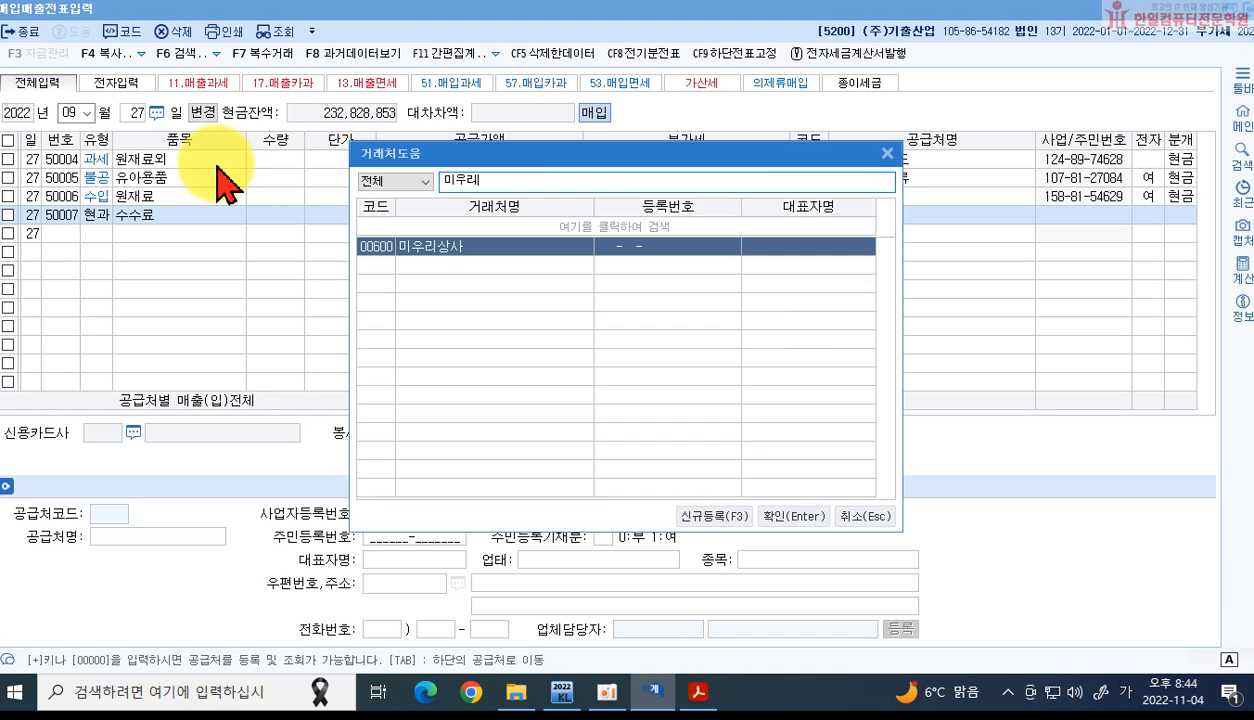
key("Escape")
key("Return")
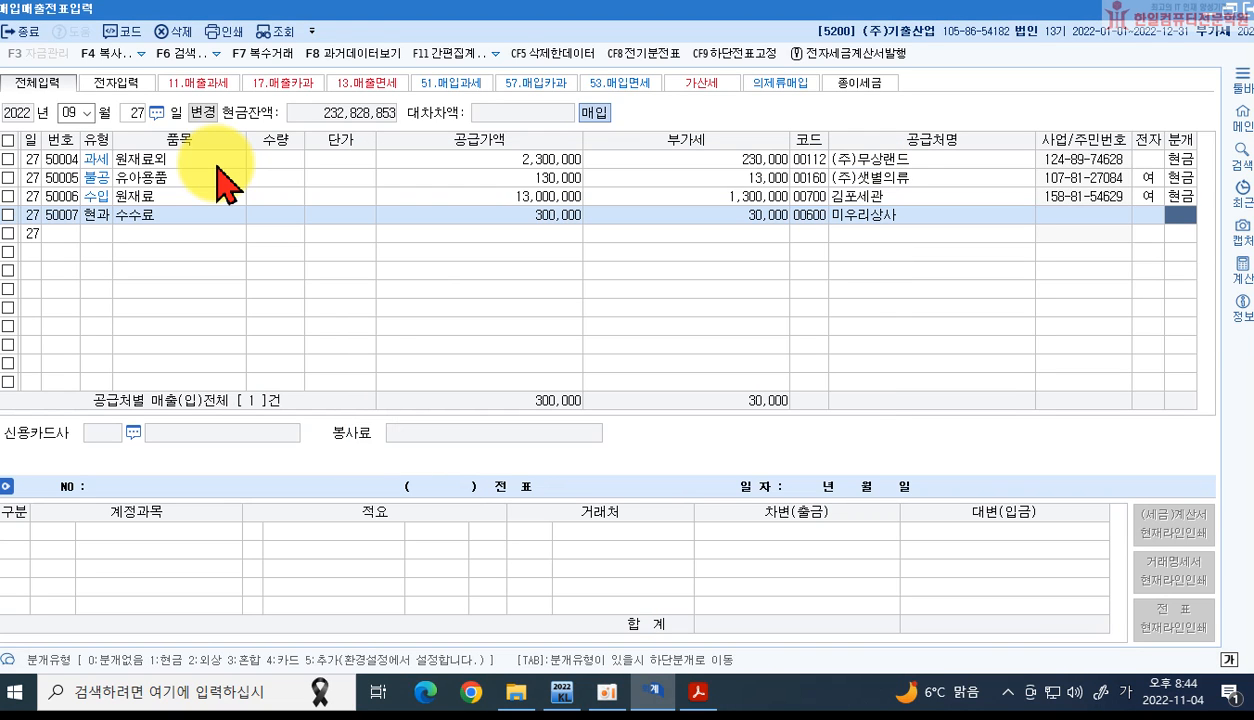
Step: Set the 수수료 entry's journal type to 1 (현금) and replace the 원재료 account with 0531 수수료비용 (제조원가)
type("1")
key("Return")
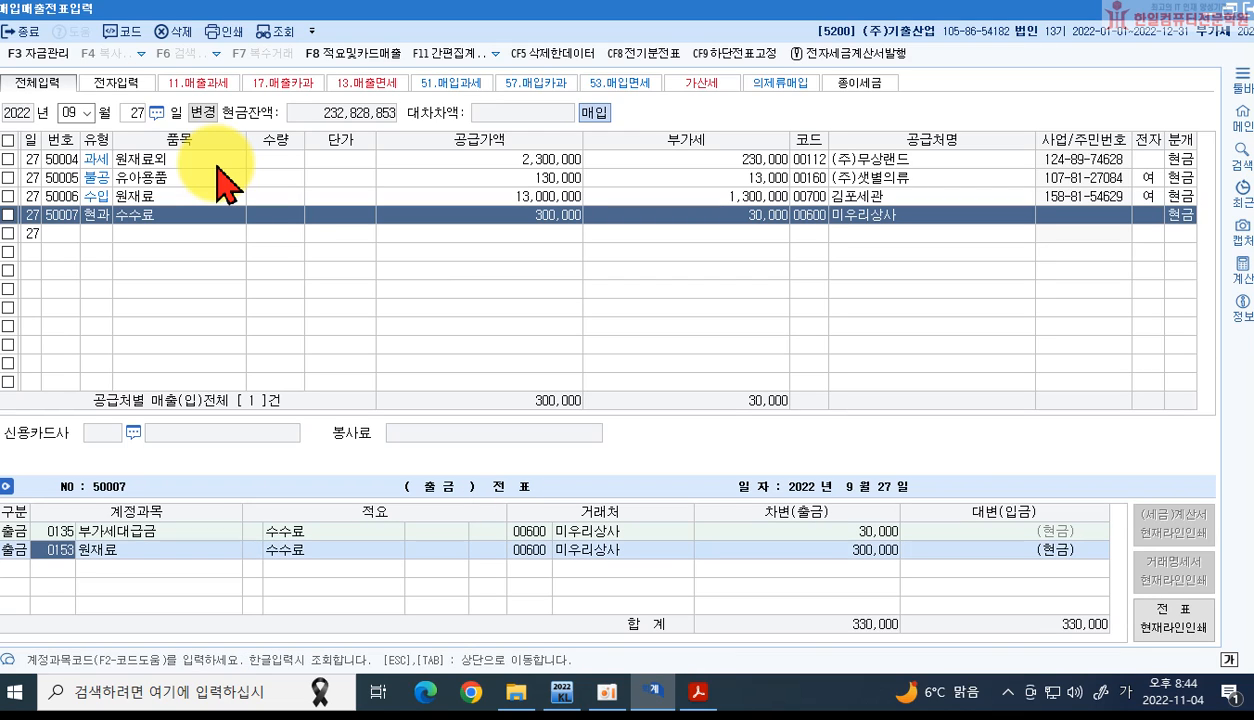
type("수수료")
key("Return")
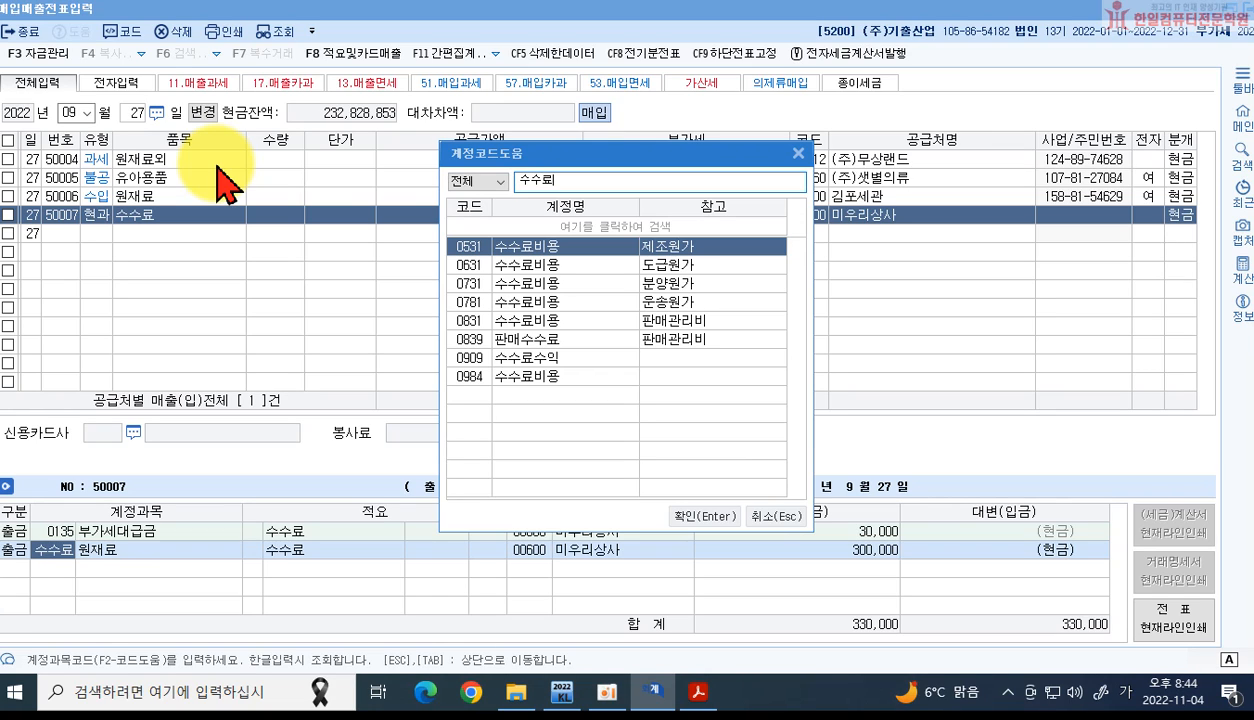
key("Return")
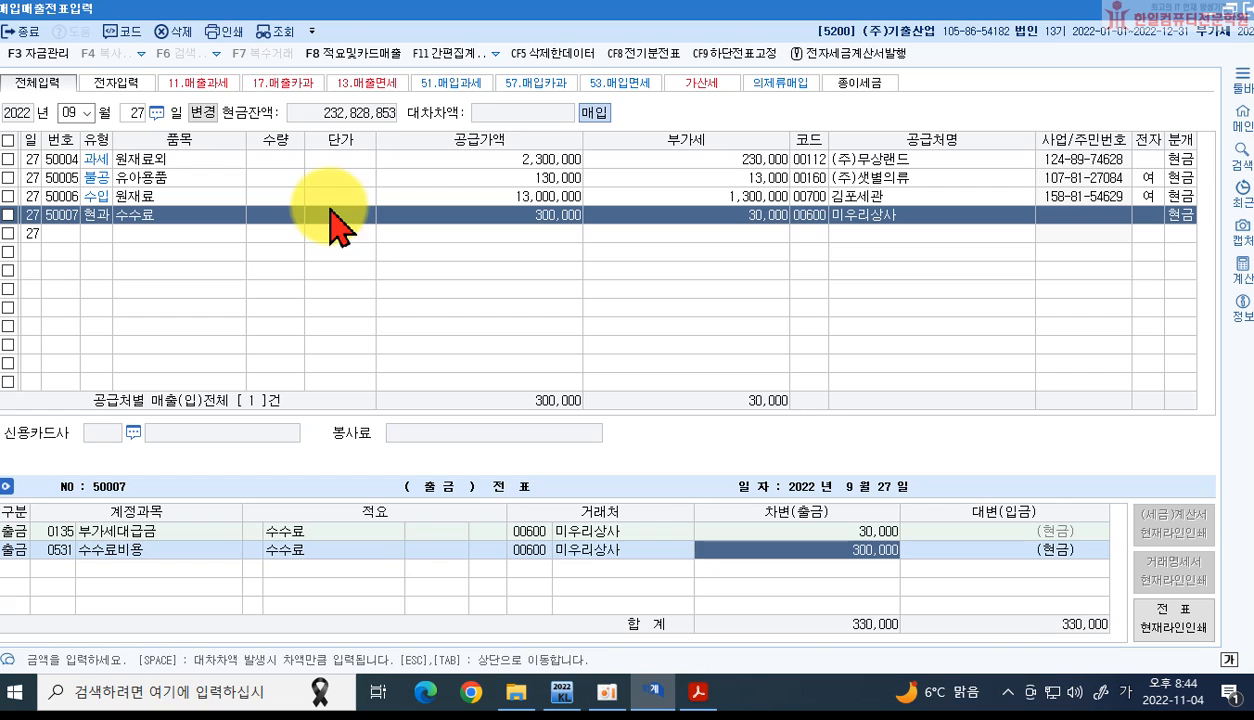
Step: Switch to the textbook PDF, highlight 998cc in the September 28 fuel transaction, and return to the 매입매출전표입력 window
left_click(703, 692)
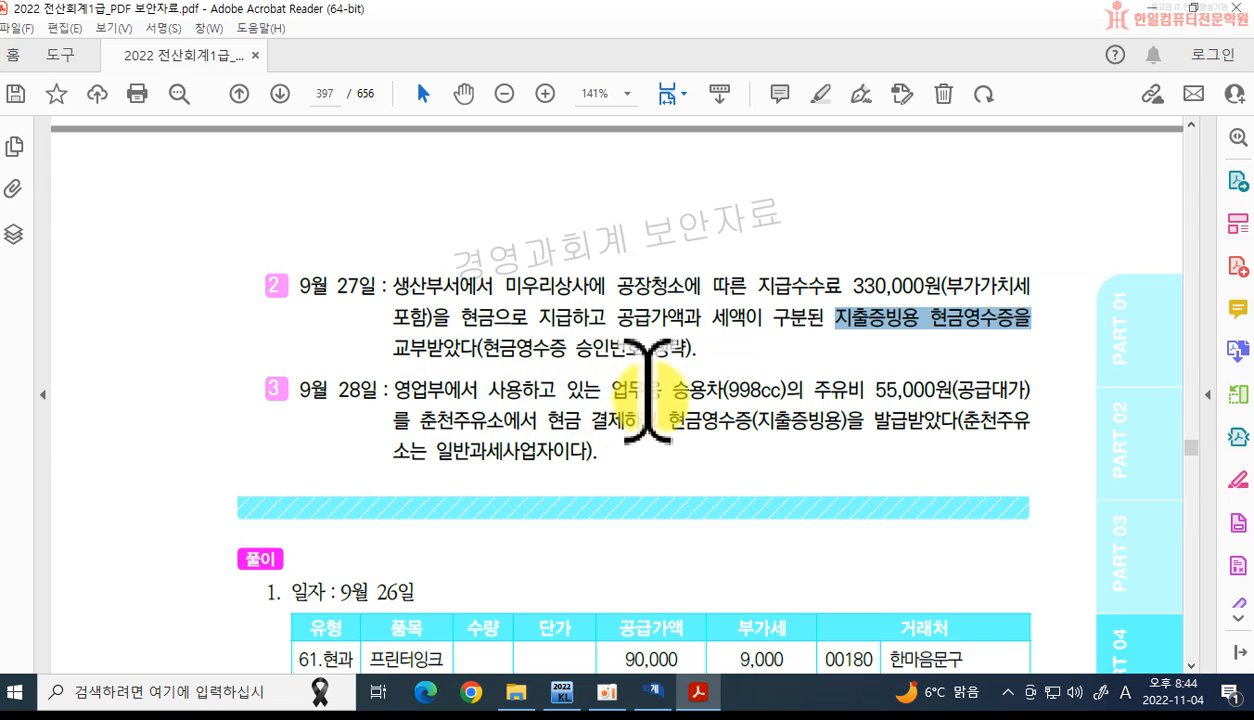
left_click_drag(727, 390, 787, 390)
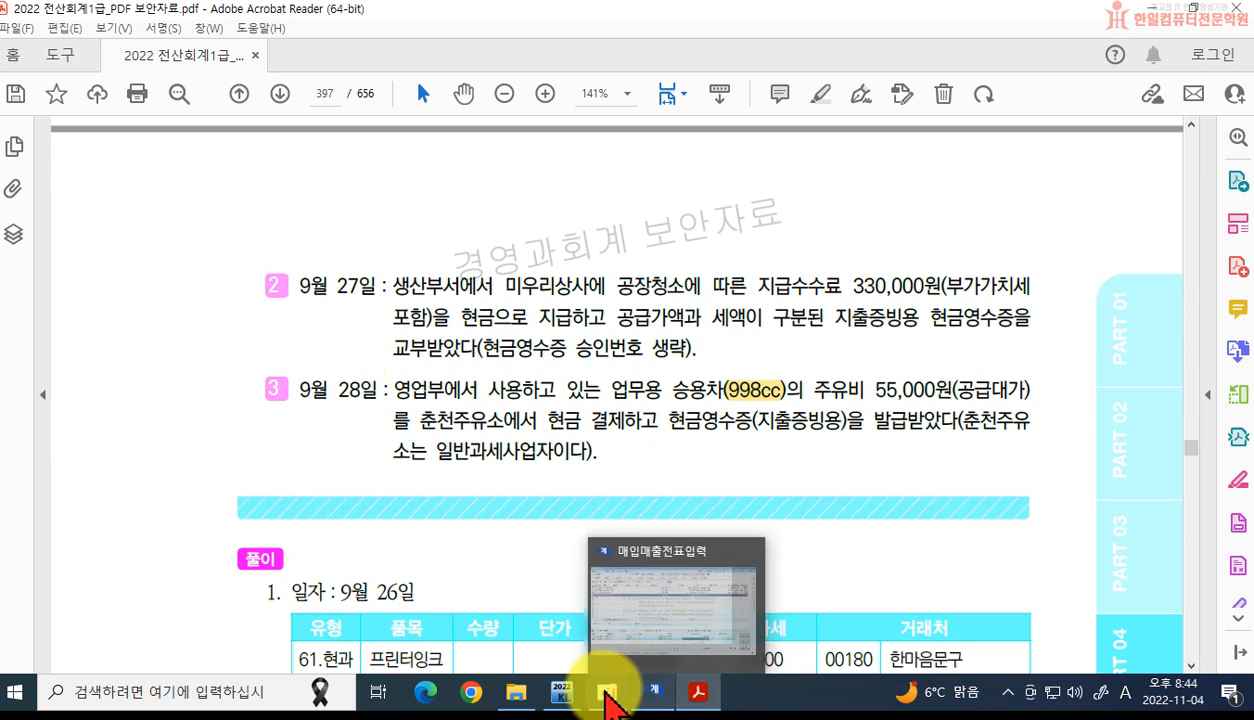
left_click(655, 694)
Step: Open September 28 and start a new type 61 (현과) purchase entry
left_click(138, 114)
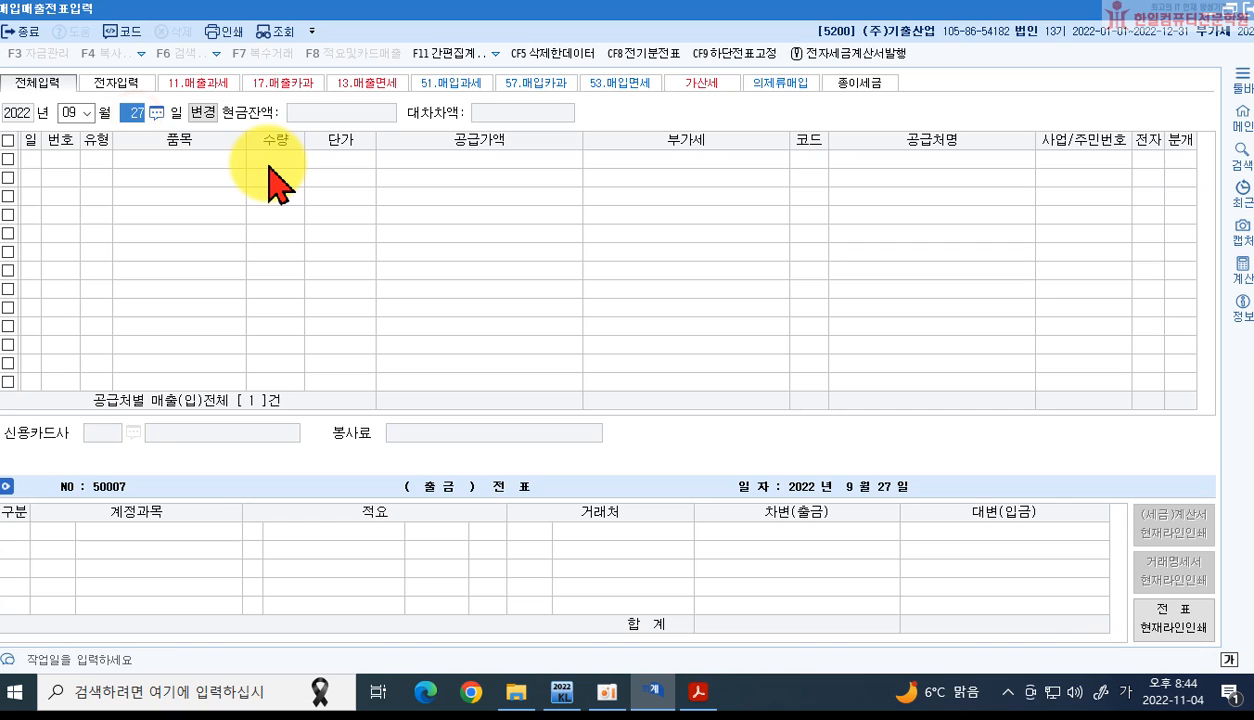
type("28")
key("Return")
key("Return")
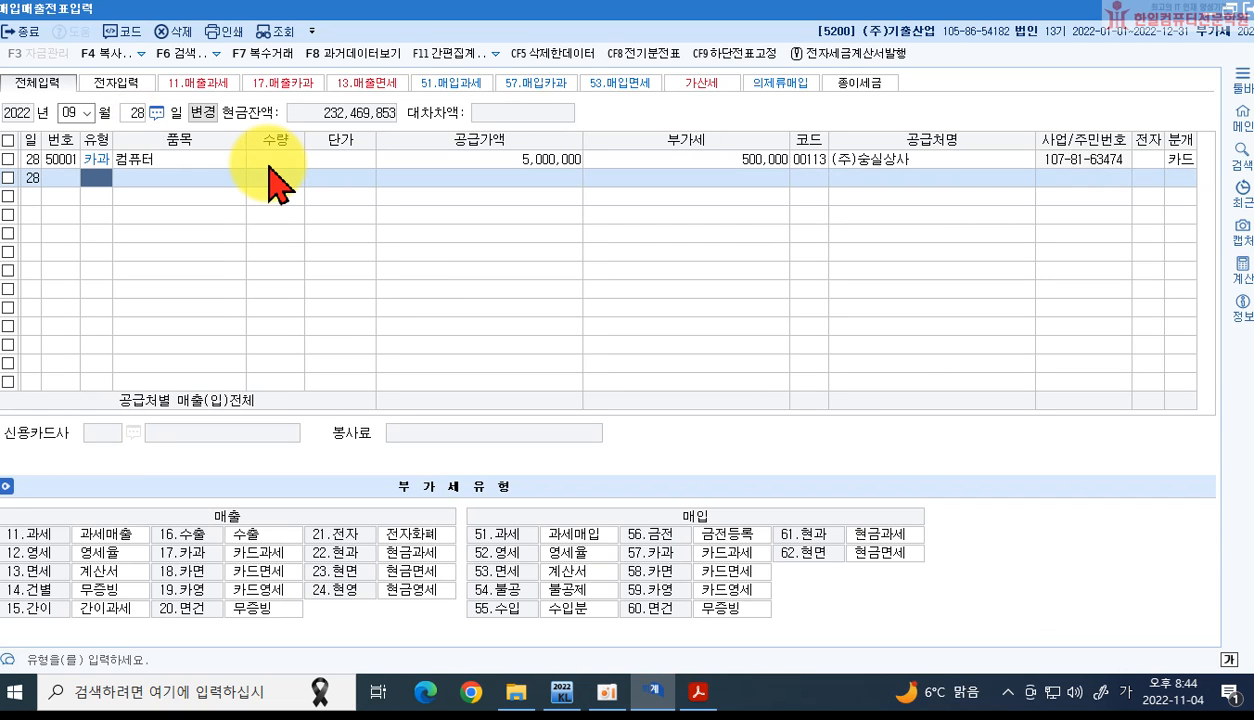
type("61")
key("Return")
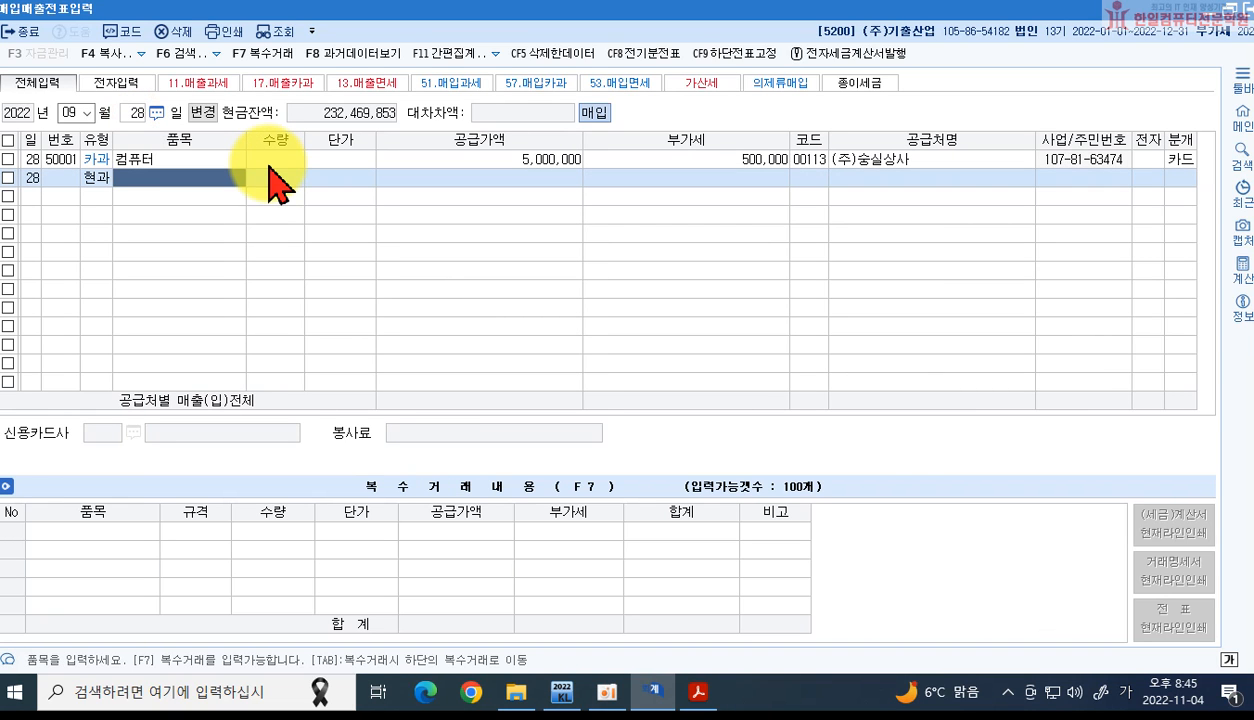
Step: Enter 주유비 as the new September 28 entry's item, with a supply value of 50,000 and VAT of 5,000
type("주유비")
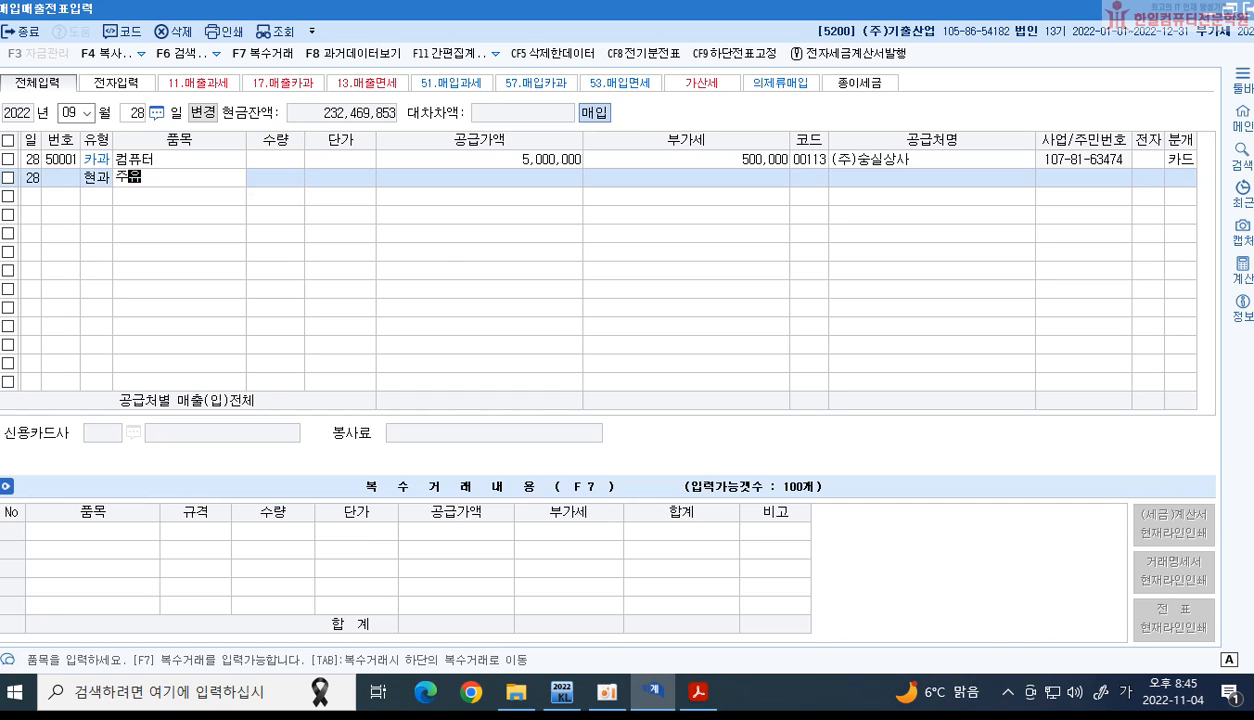
key("Return")
type("500000")
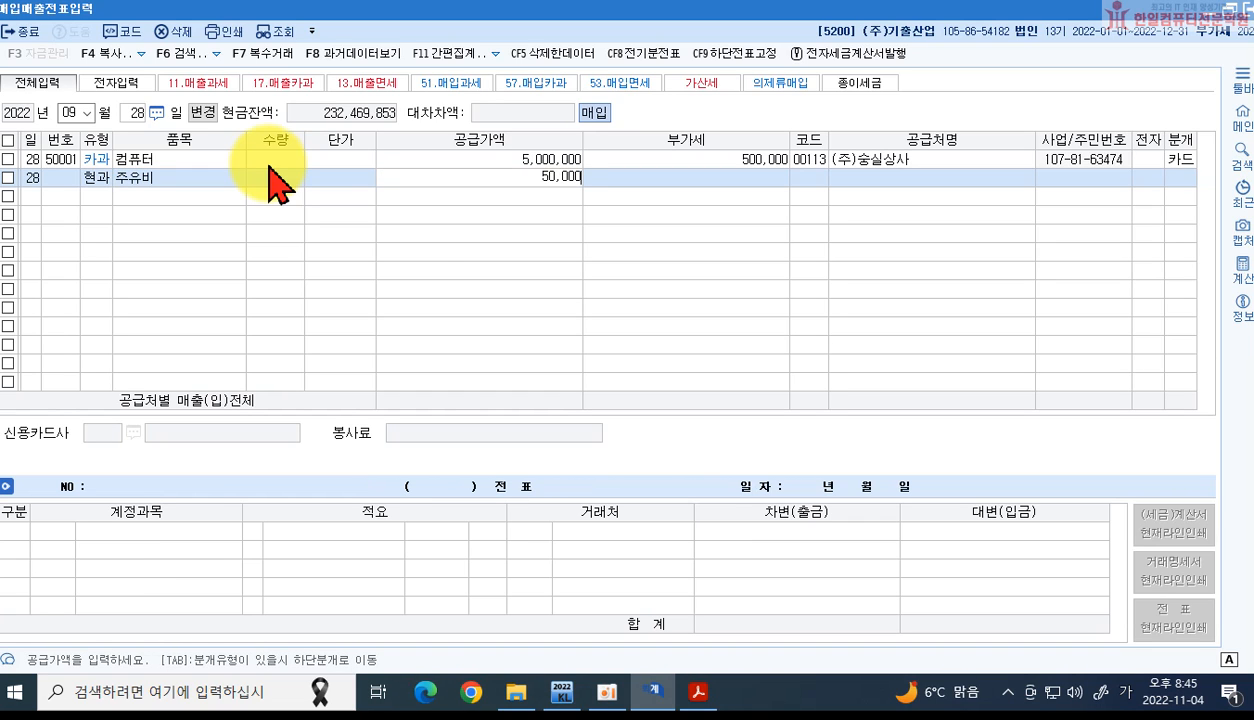
key("Return")
key("Return")
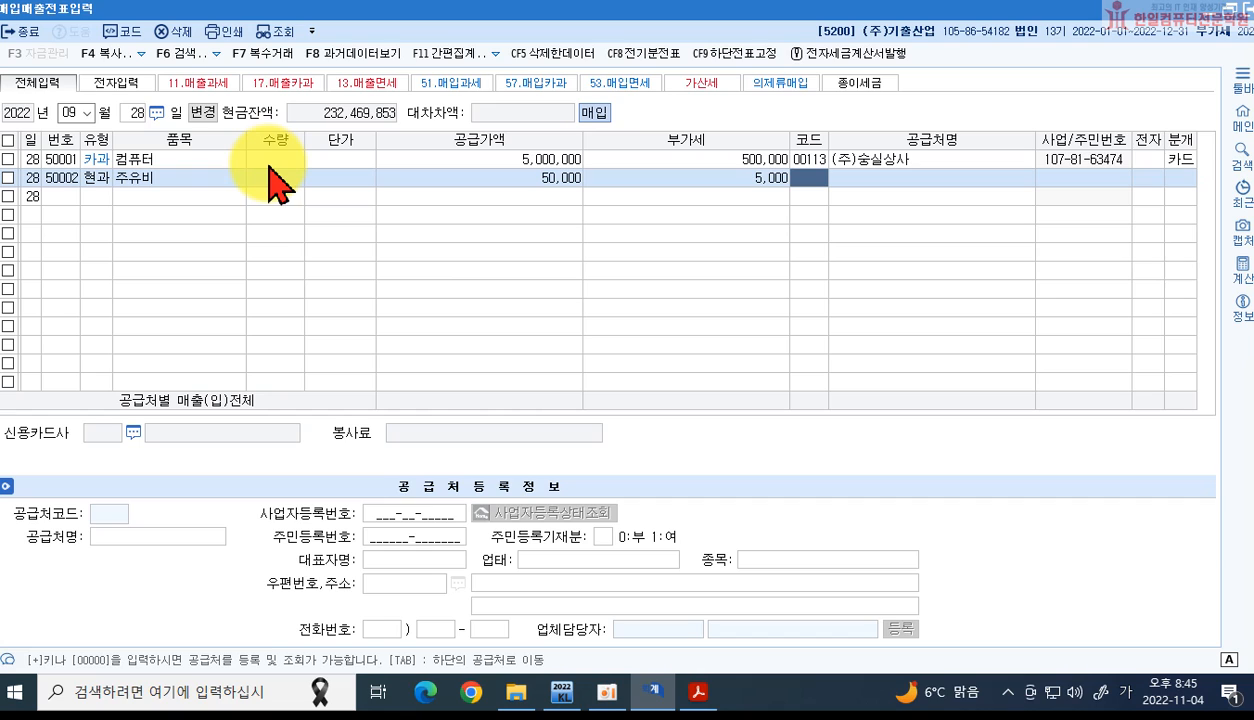
Step: Look up 주유 and assign 춘천주유소 as the supplier of the 주유비 entry
type("주유")
key("Return")
key("Return")
key("Return")
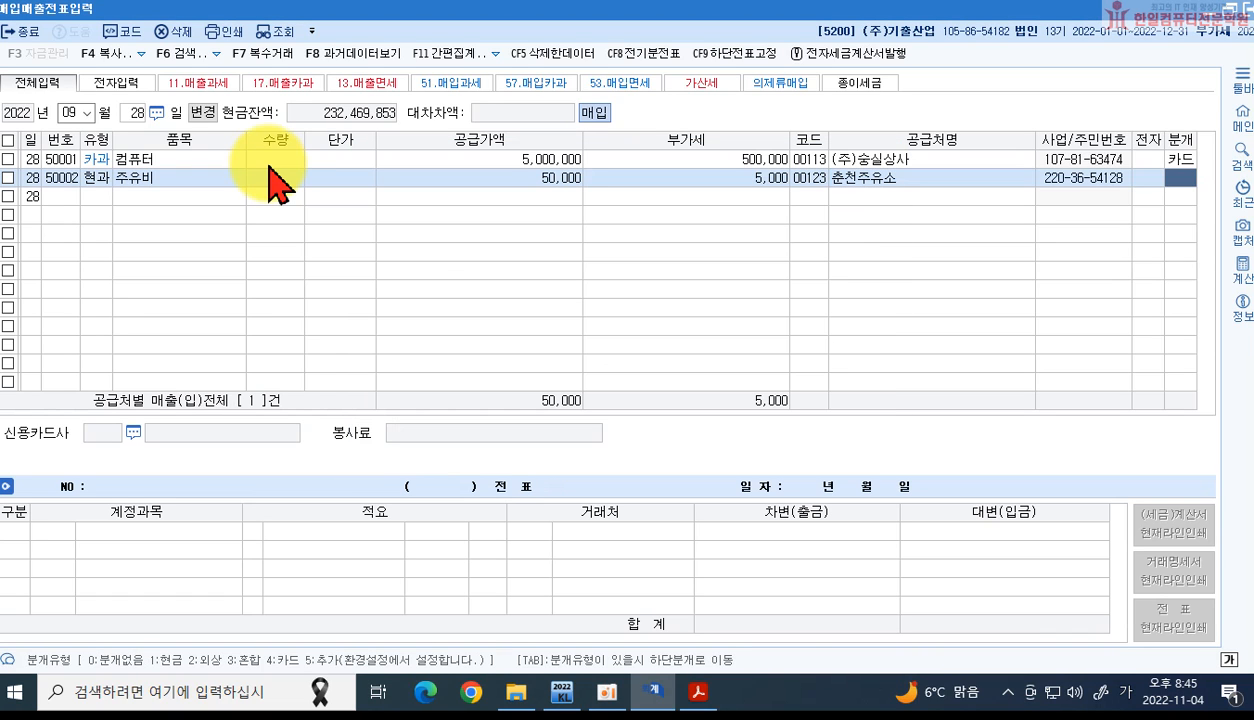
Step: Set the 주유비 entry's journal type to 1 (현금) and replace the 원재료 account with 0822 차량유지비 (판매관리비)
type("1")
key("Return")
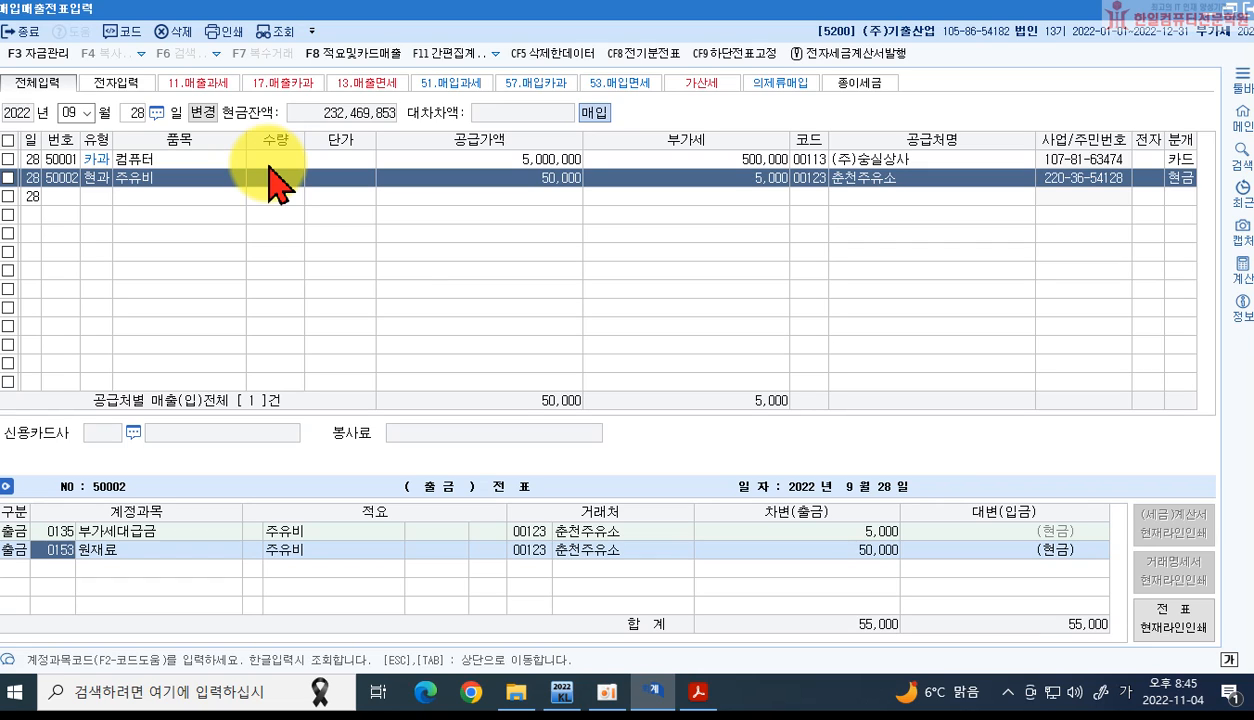
type("차량")
key("Return")
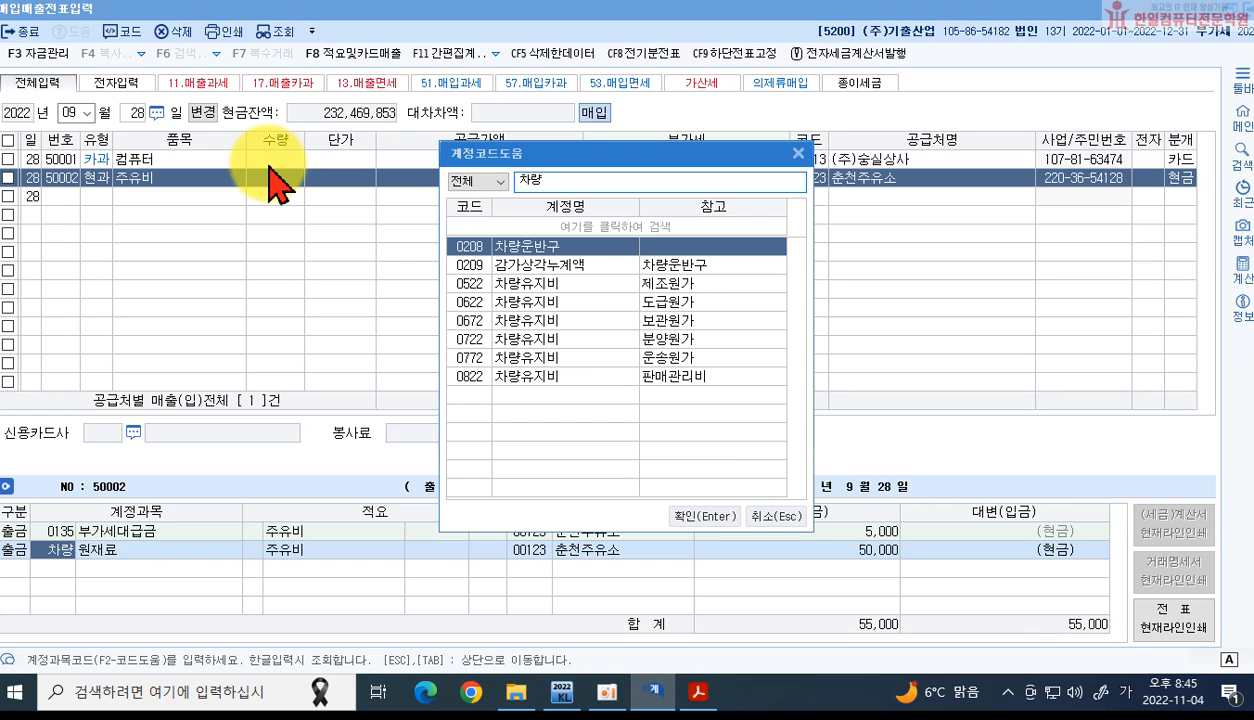
key("Down")
key("Down")
key("Down")
key("Down")
key("Down")
key("Down")
key("Down")
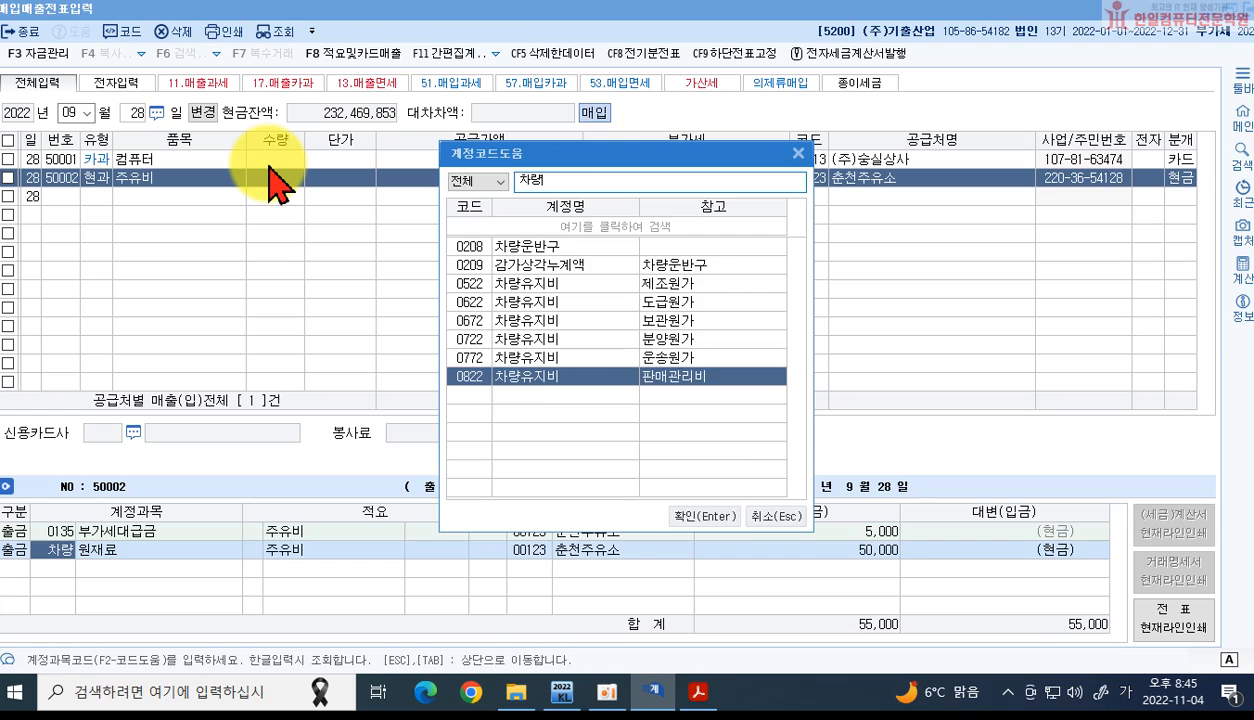
key("Return")
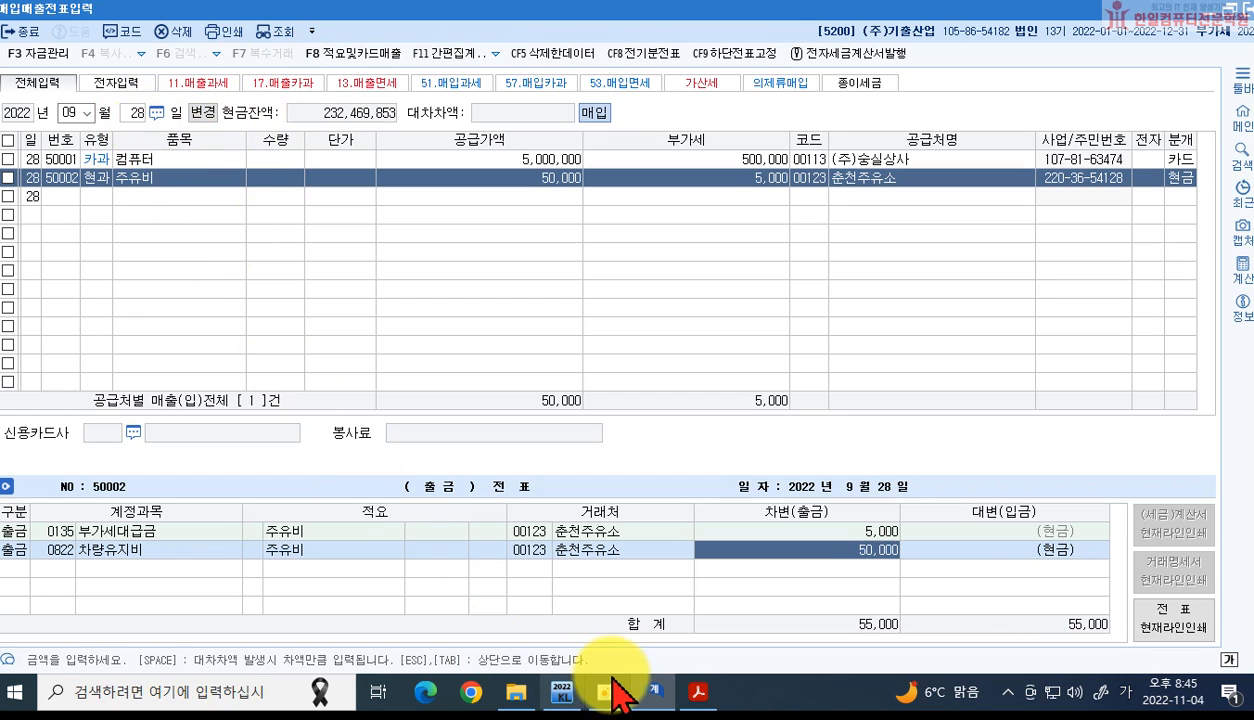
Step: Switch to the textbook PDF, find the September 29 수락산슈퍼 transaction, and highlight 이천쌀 50포대를 and 현금영수증 in it
left_click(698, 692)
scroll(457, 455, "down", 15)
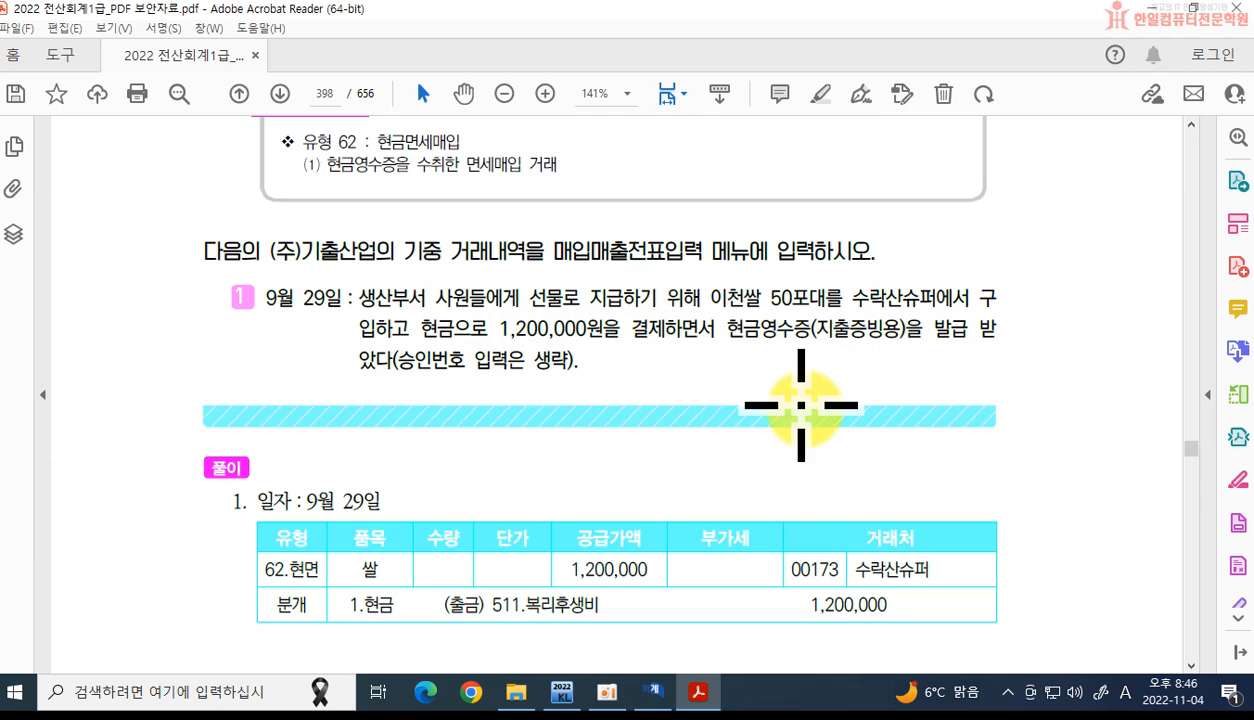
left_click_drag(706, 297, 843, 297)
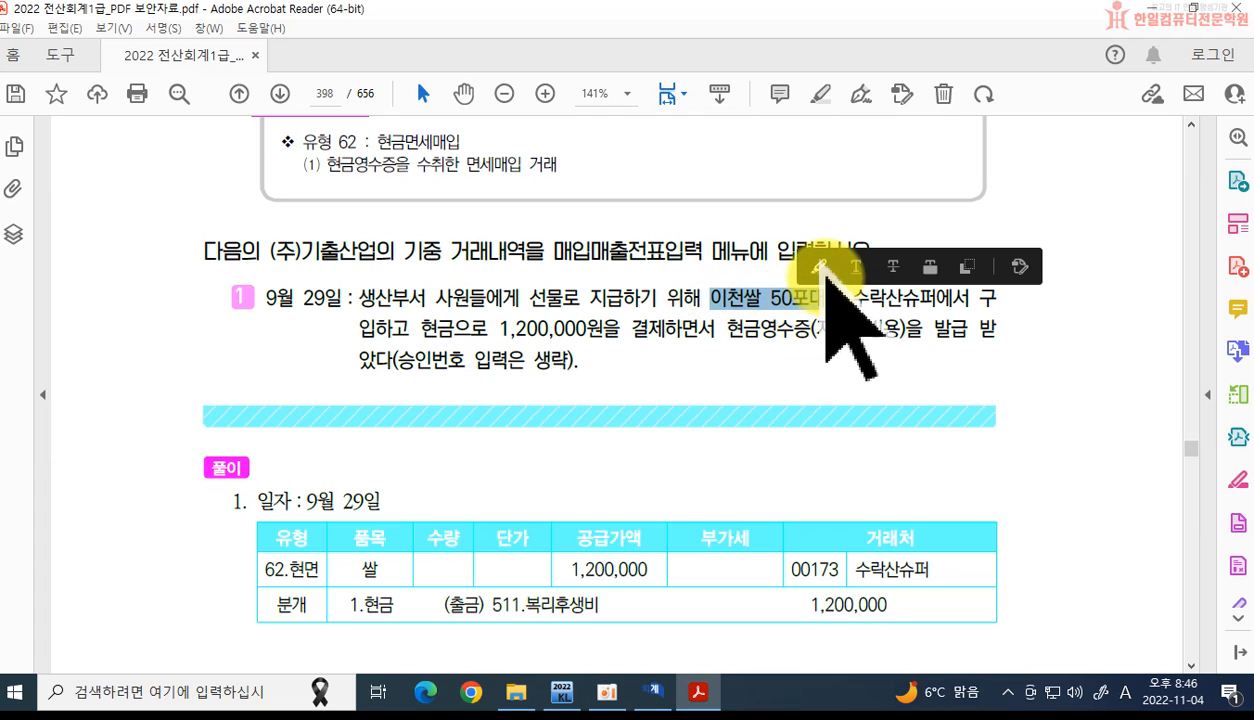
left_click(818, 267)
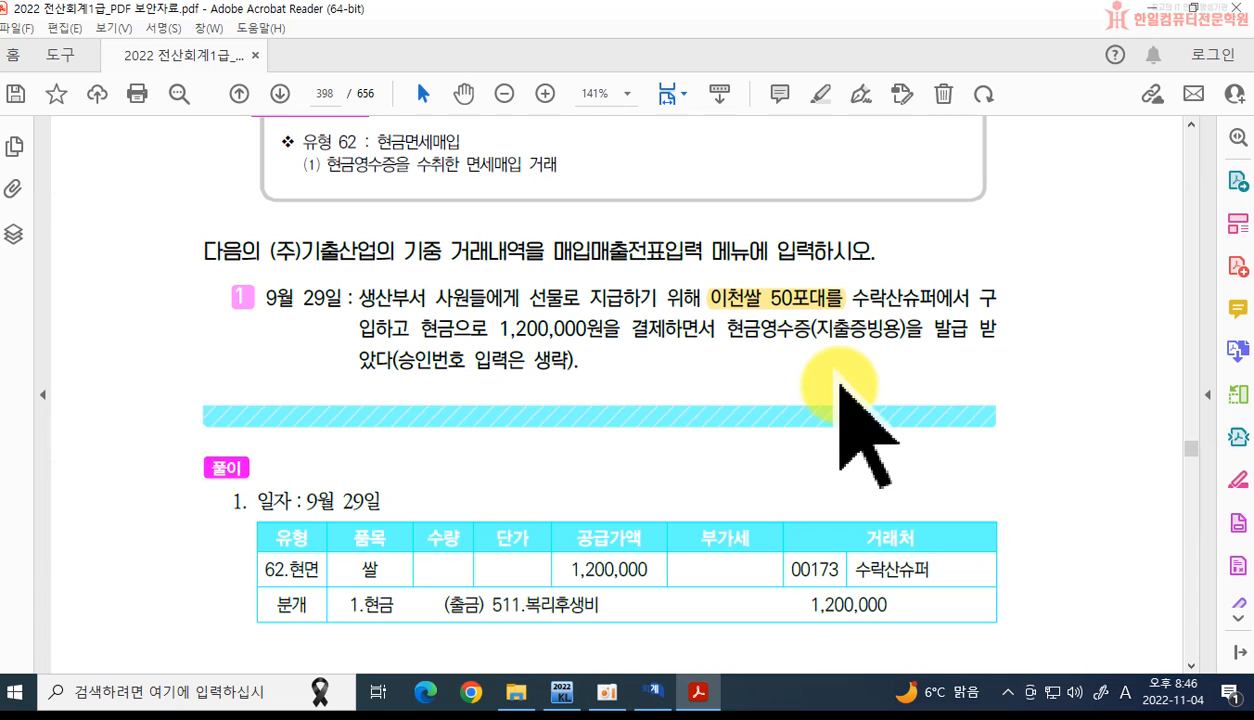
left_click_drag(727, 328, 812, 330)
left_click(831, 297)
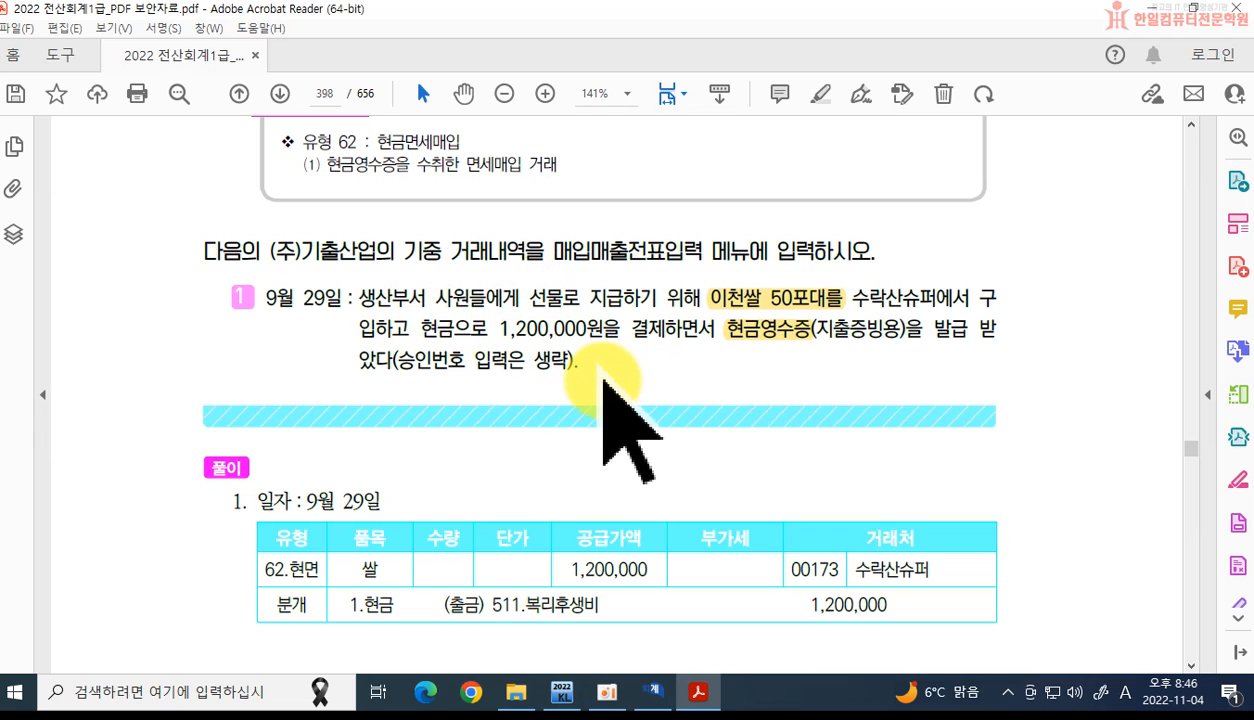
Step: Return to the 매입매출전표입력 window, open September 29 and start a type 62 (현면) entry
left_click(698, 692)
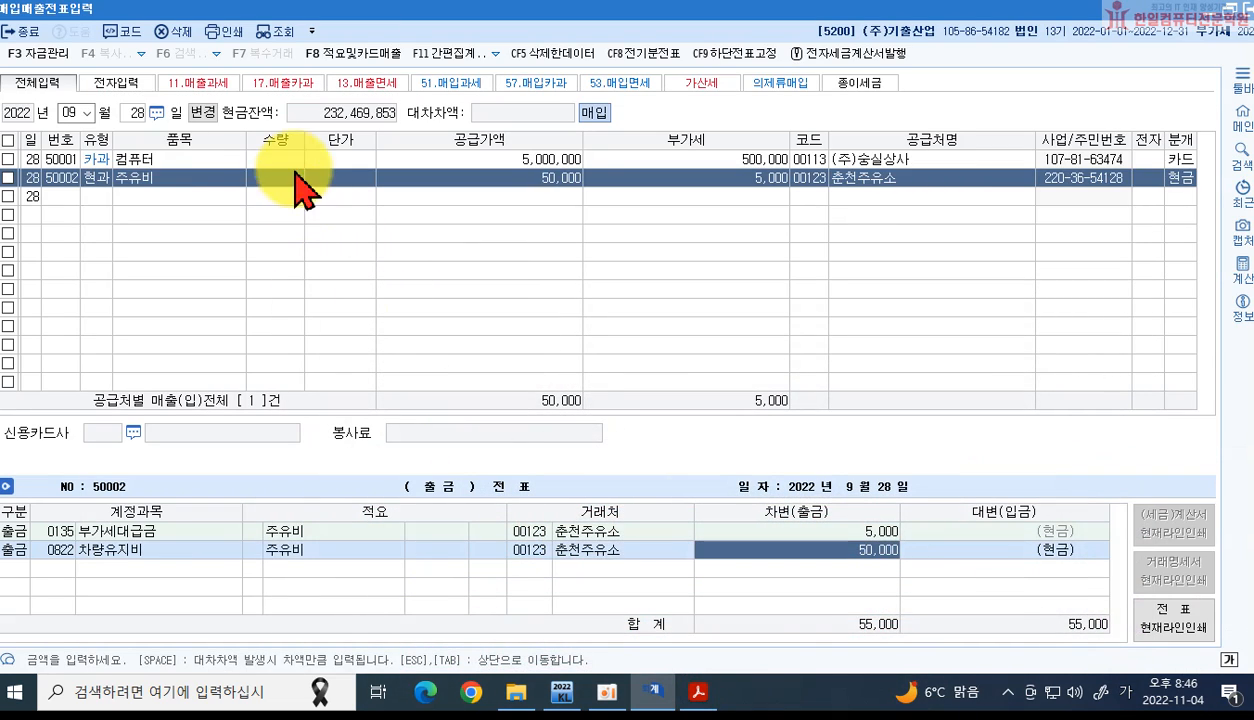
type("29")
key("Return")
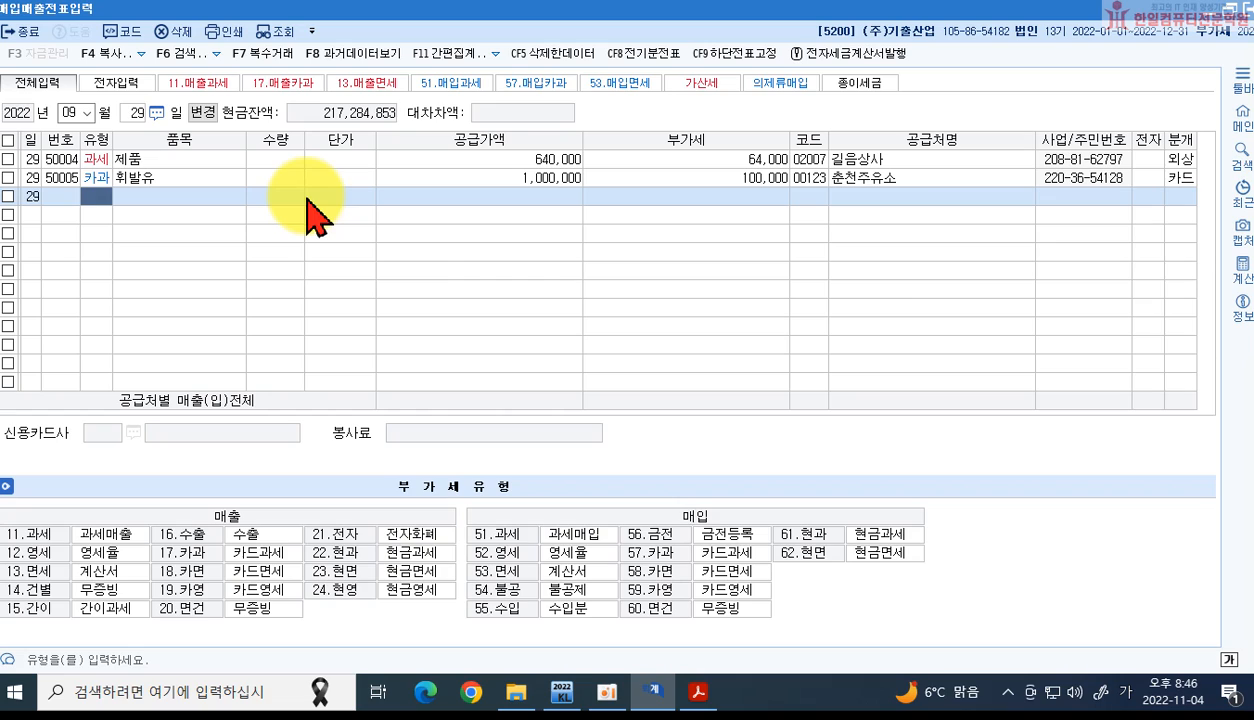
type("62")
key("Return")
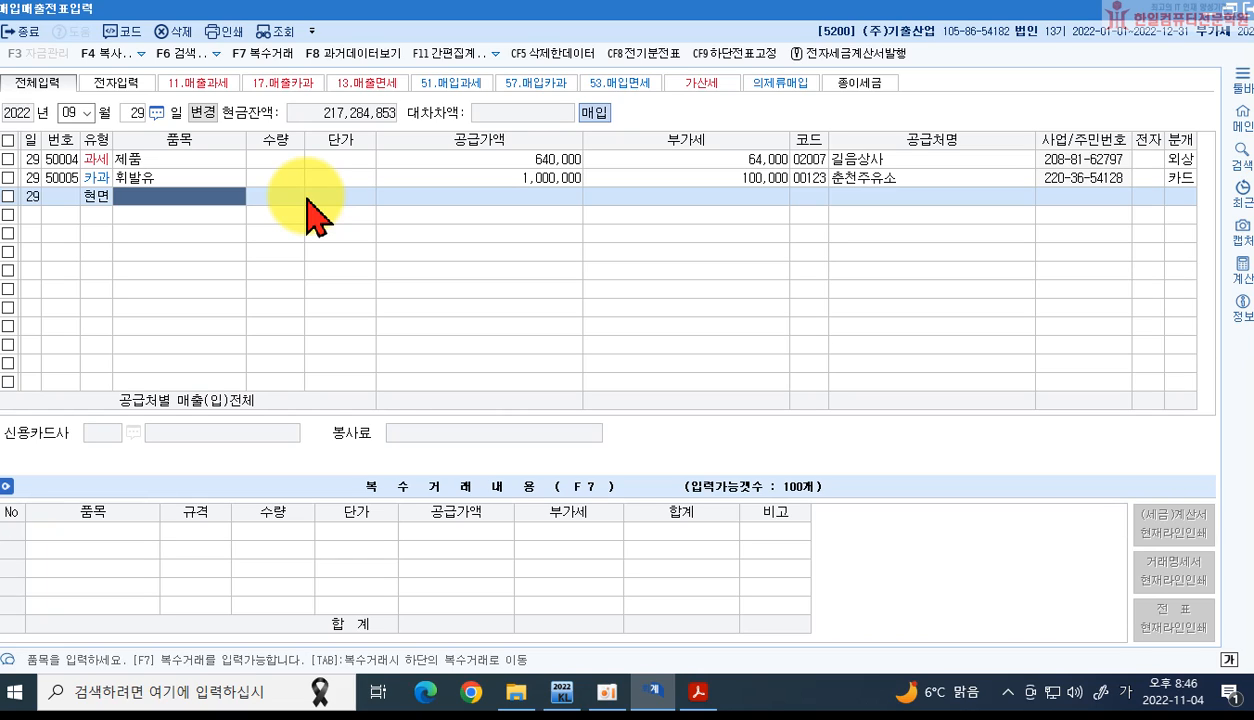
Step: Enter 이천쌀 as the new September 29 entry's item, with a supply value of 1,200,000
type("이채")
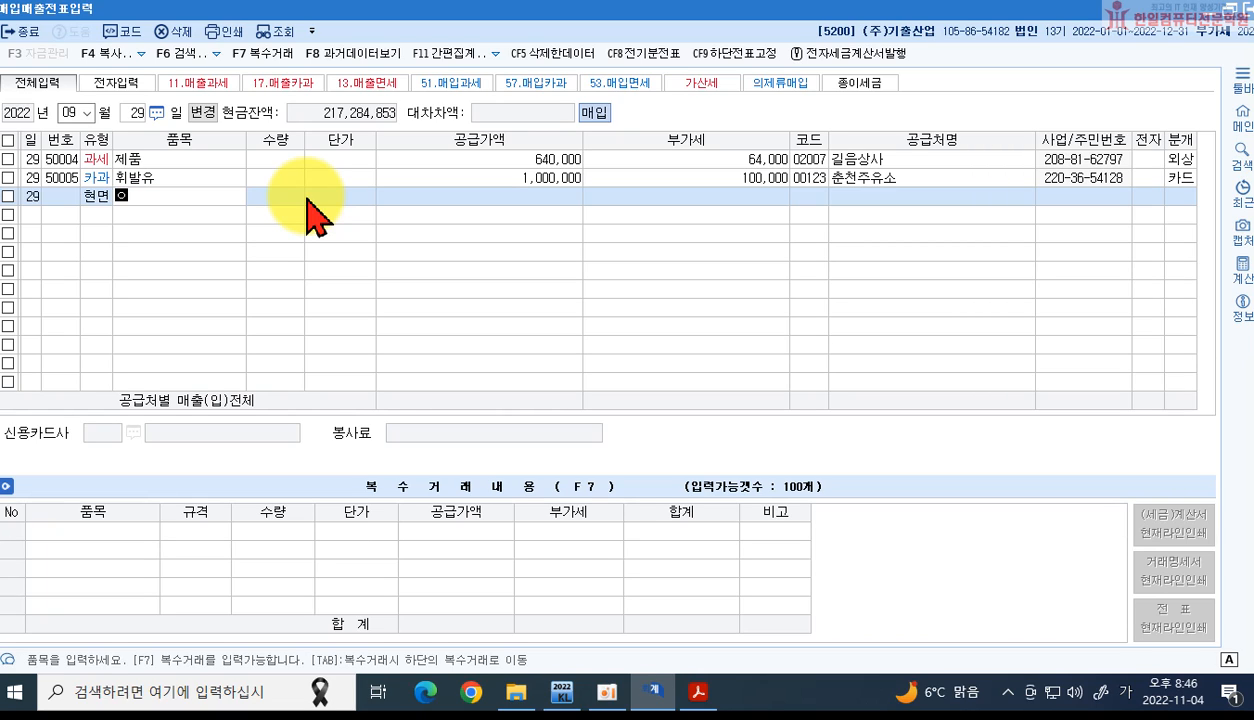
type("천쌀")
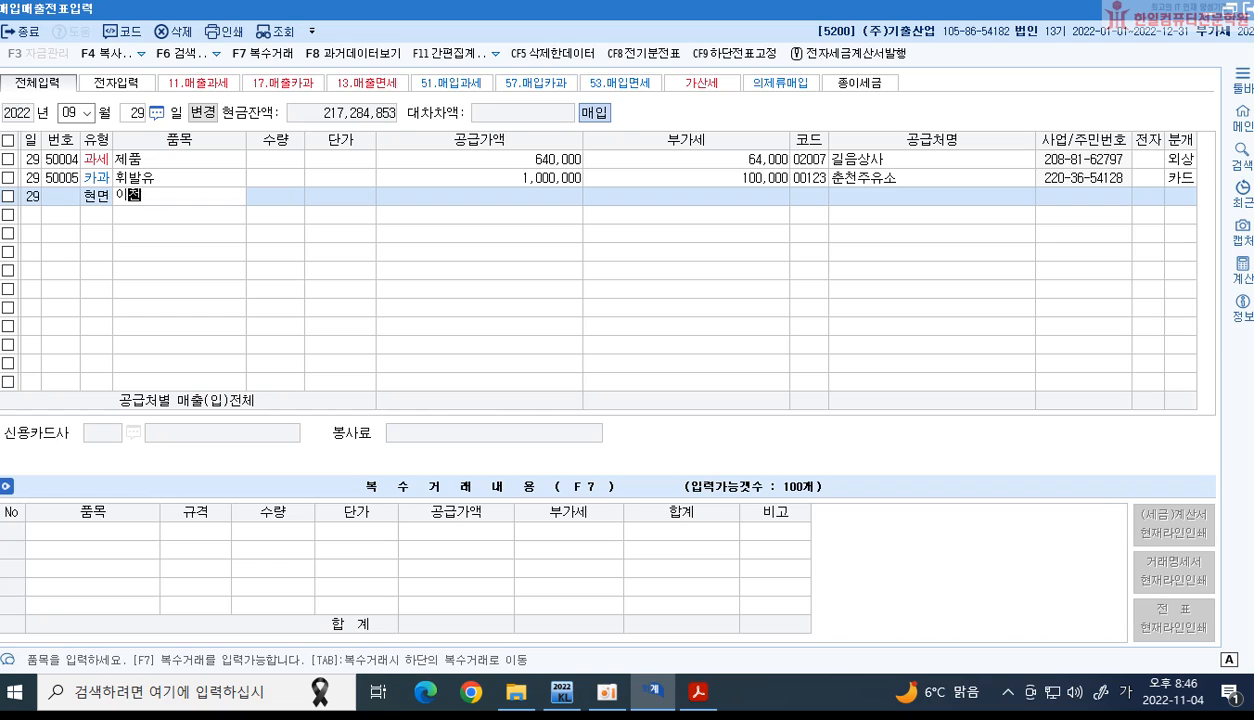
key("Return")
key("Return")
key("Return")
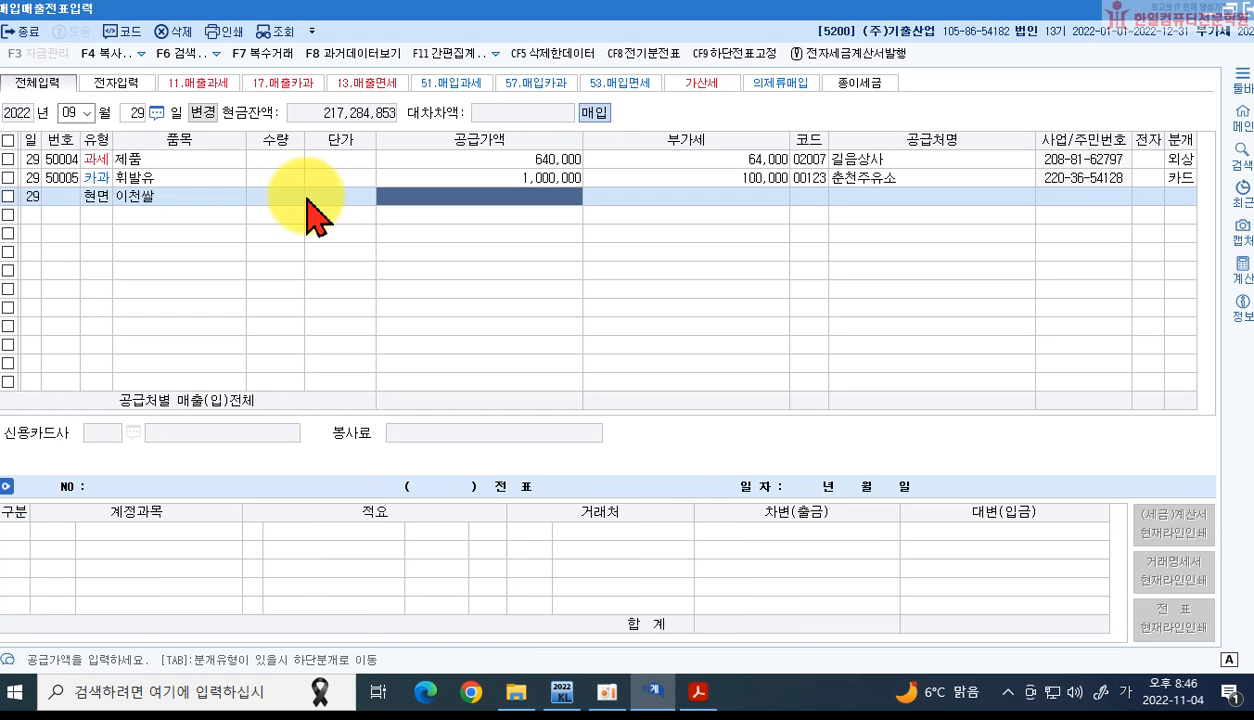
type("1200000")
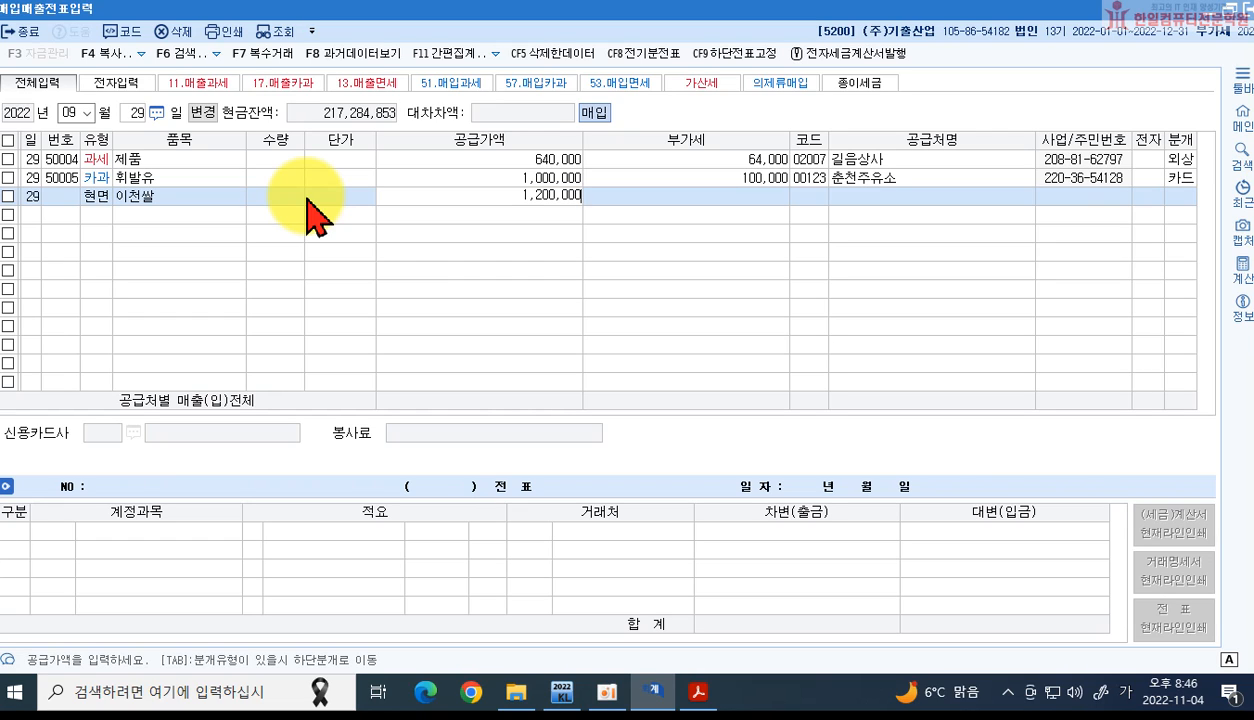
key("Return")
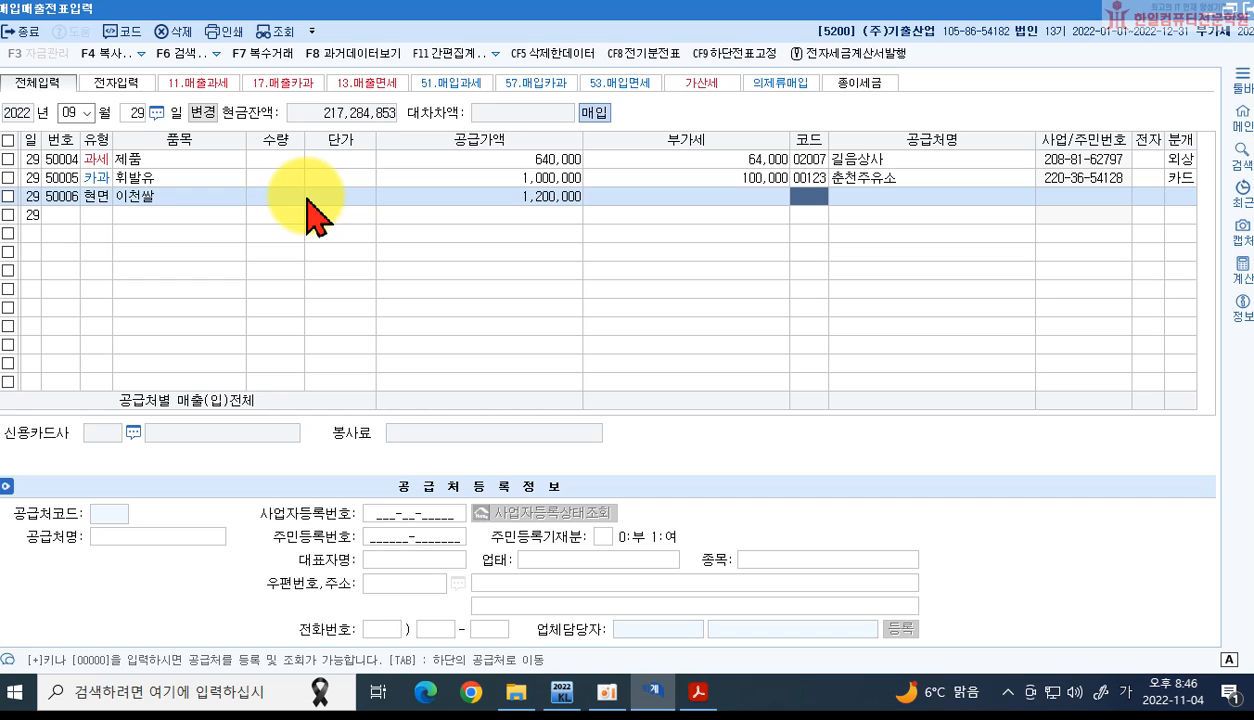
Step: Look up 수락 and assign 수락산슈퍼 as the supplier of the 이천쌀 entry
key("Return")
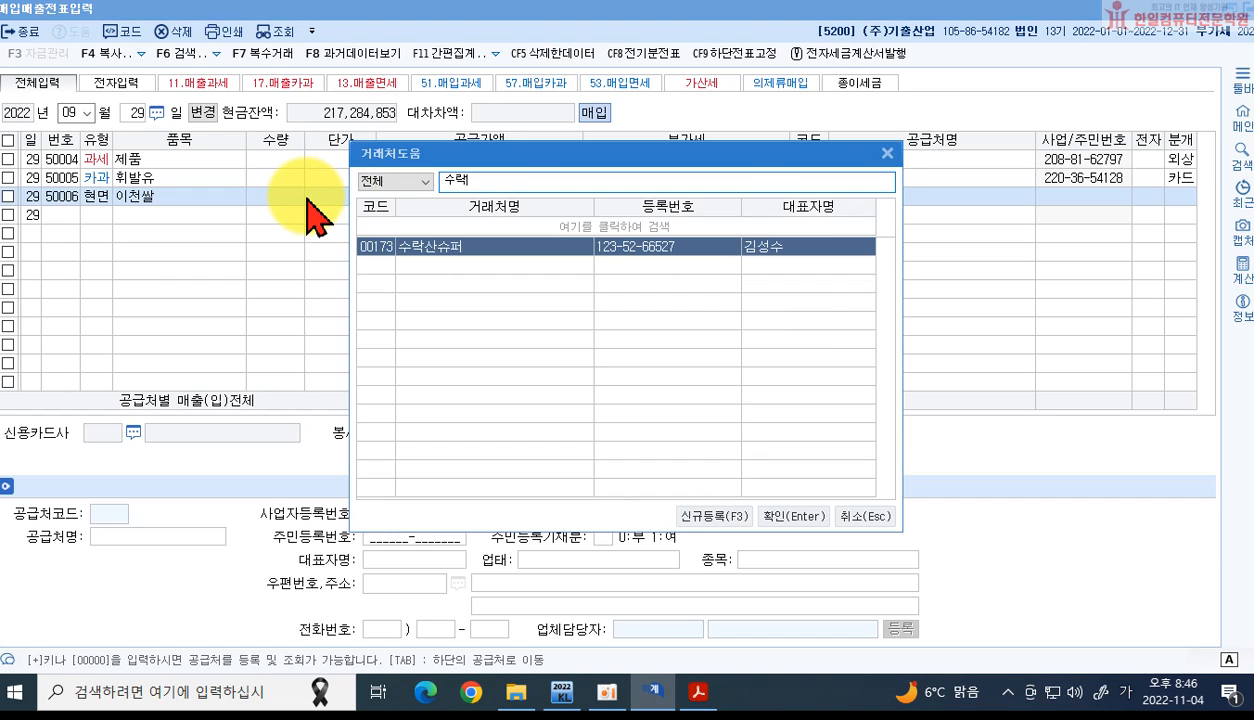
key("Return")
key("Return")
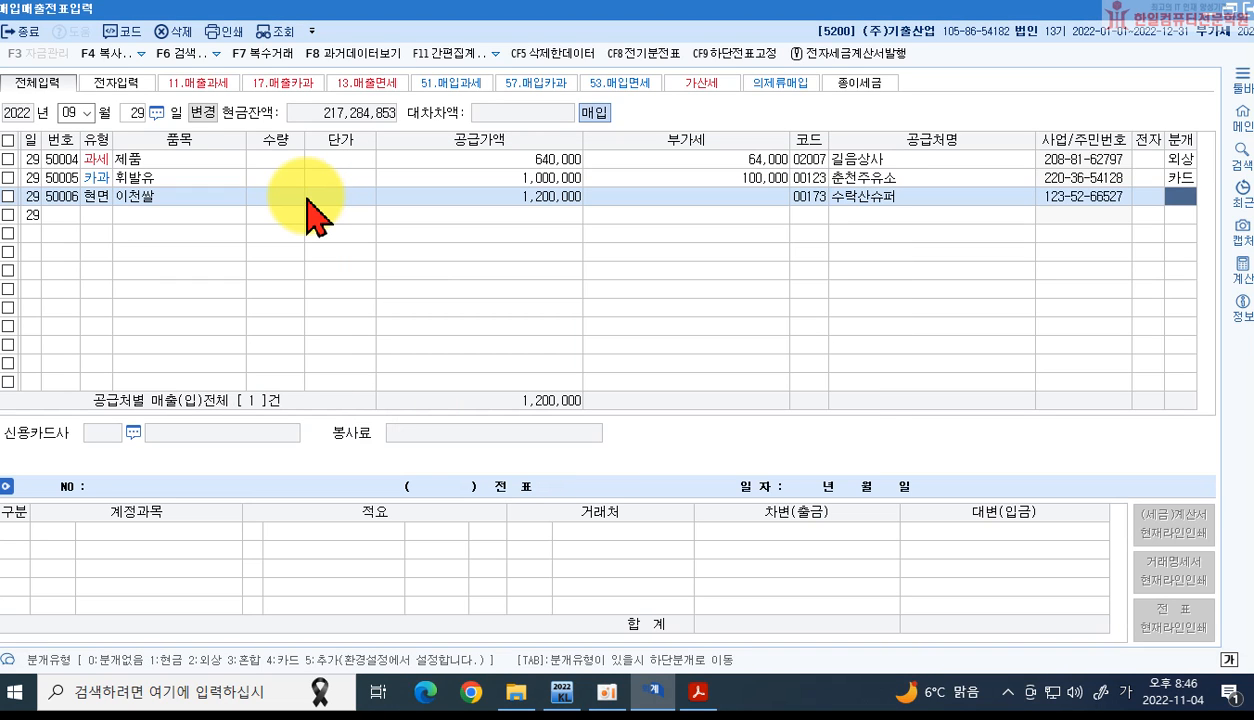
Step: Set the 이천쌀 entry's journal type to 1 (현금) and replace the 원재료 account with 0511 복리후생비 (제조원가)
type("1")
key("Return")
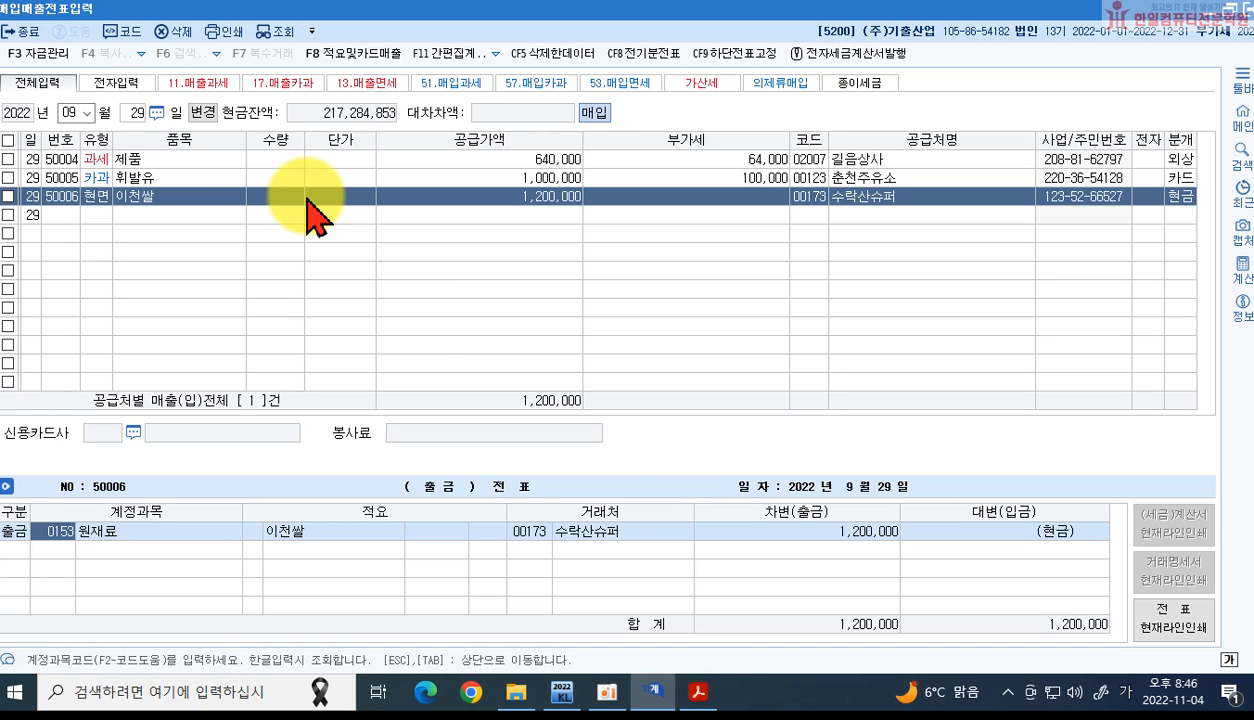
type("복리")
key("Return")
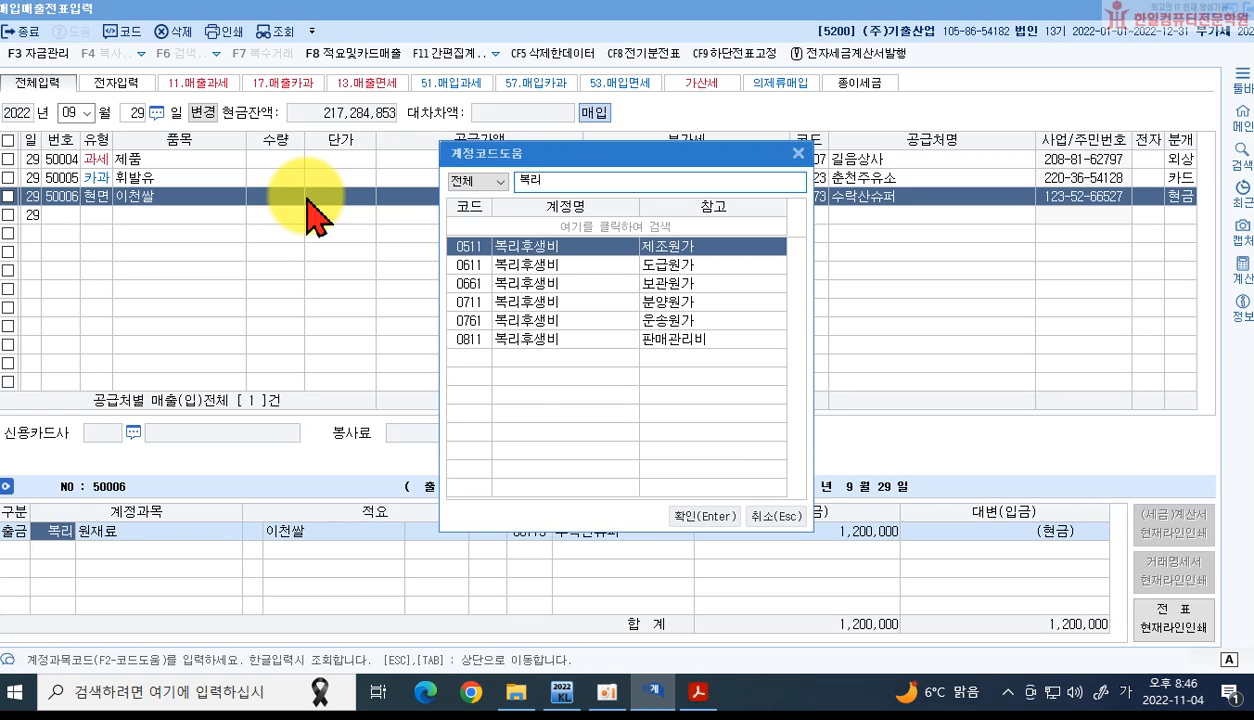
key("Return")
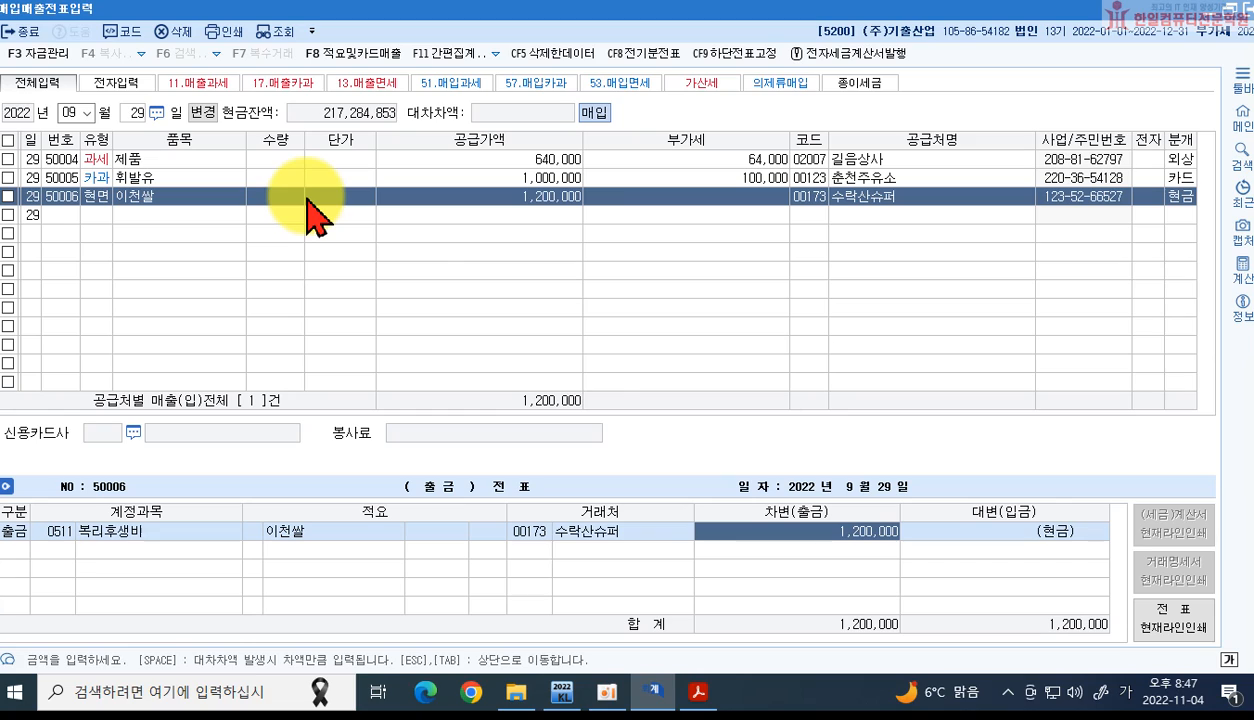
Step: Switch to the textbook PDF and read the November 14 item of the 오류자료의 정정 exercise
left_click(697, 691)
scroll(511, 480, "down", 5)
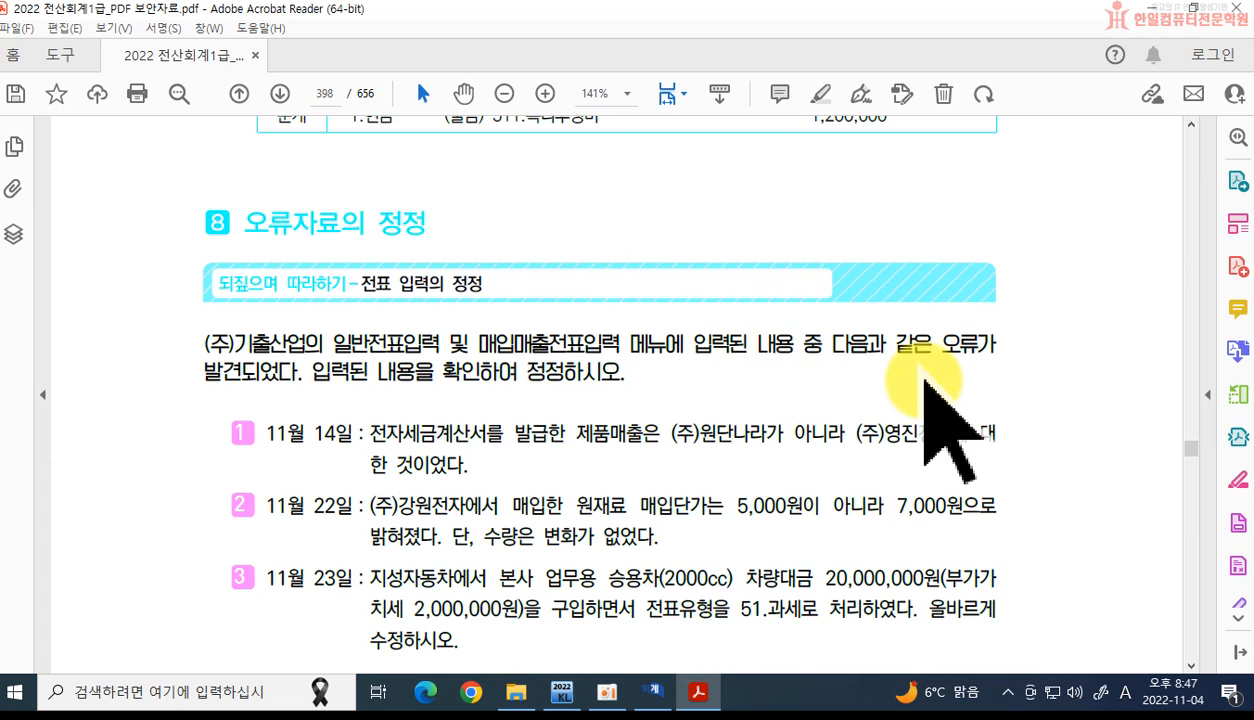
scroll(988, 387, "down", 1)
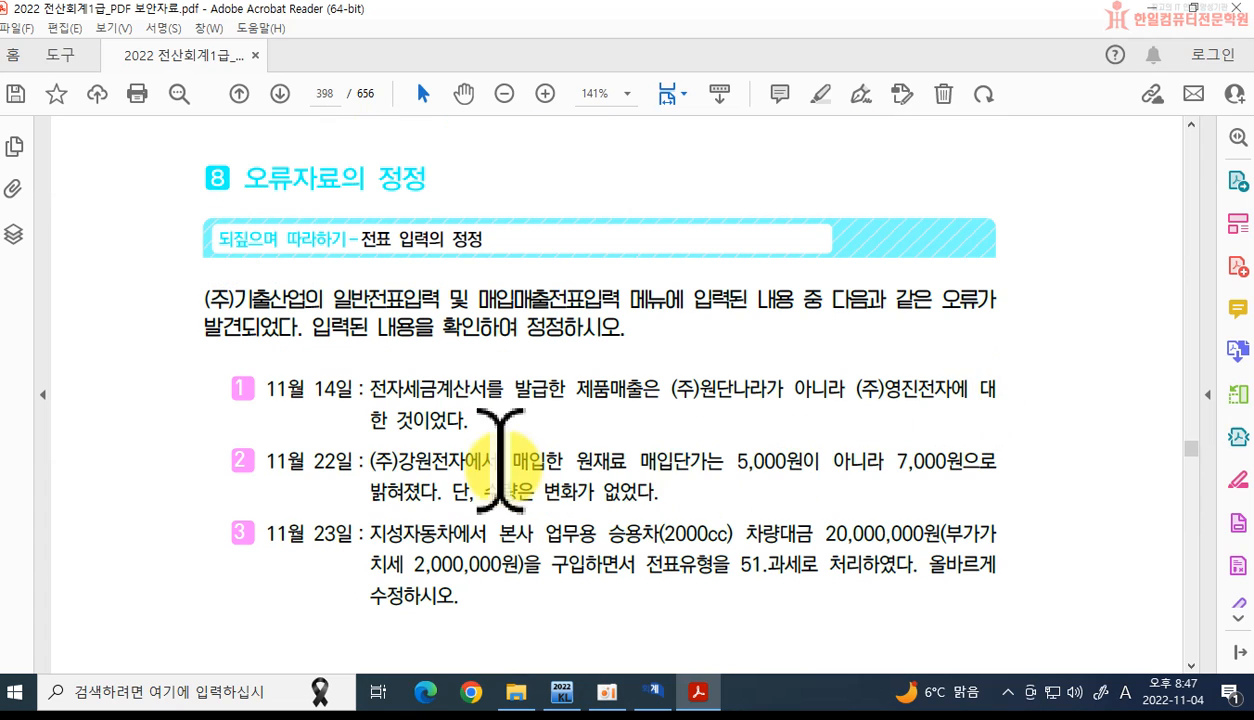
left_click_drag(263, 392, 352, 388)
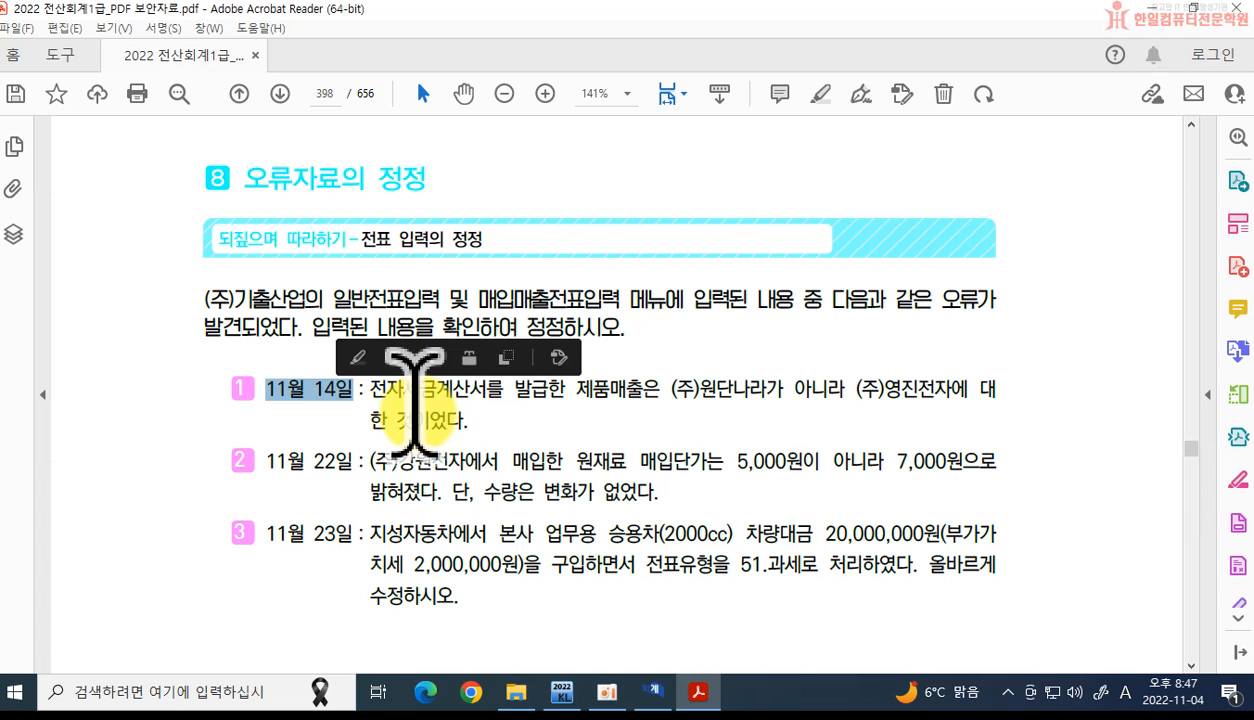
left_click(409, 400)
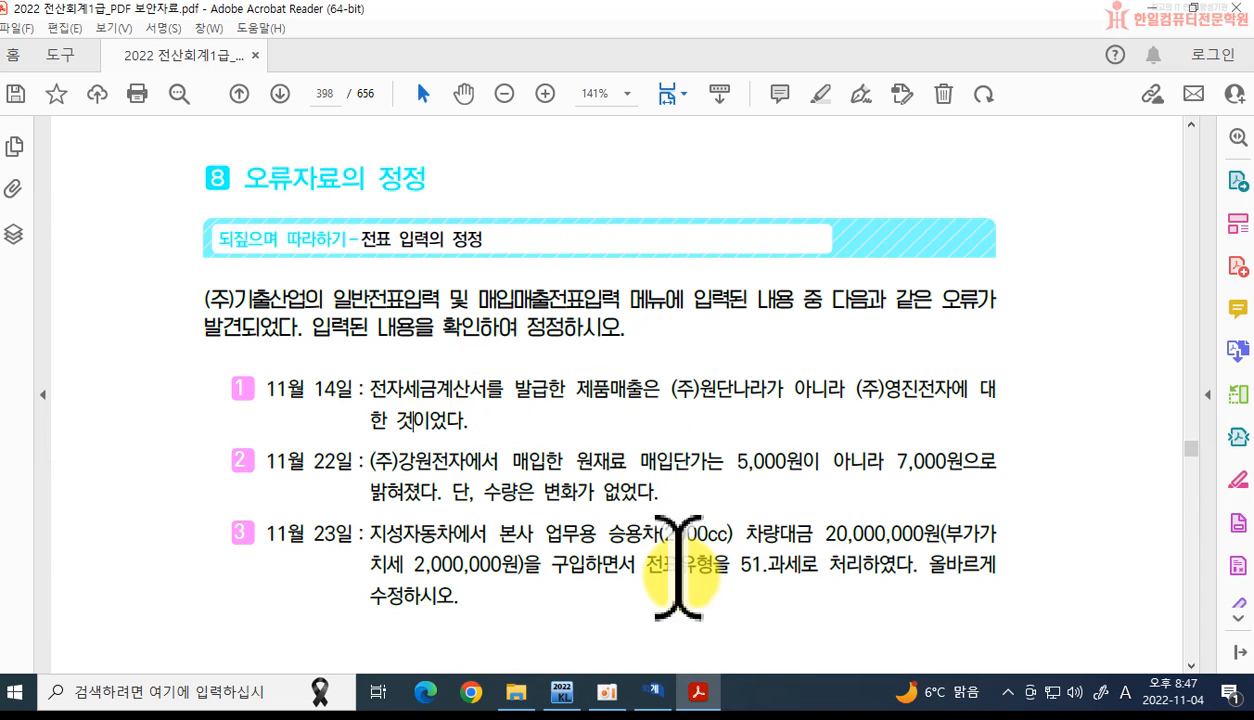
left_click_drag(318, 388, 660, 390)
Step: Return to the 매입매출전표입력 window and open the entries for November 14
left_click(652, 692)
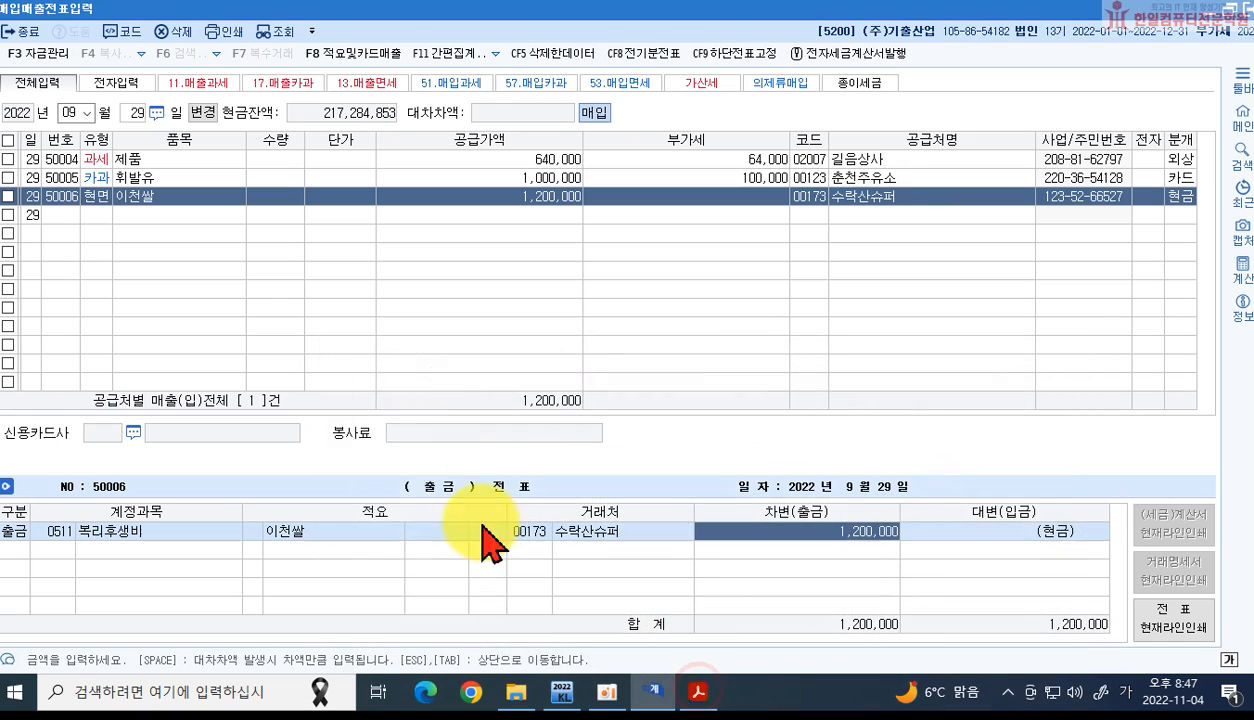
left_click(75, 112)
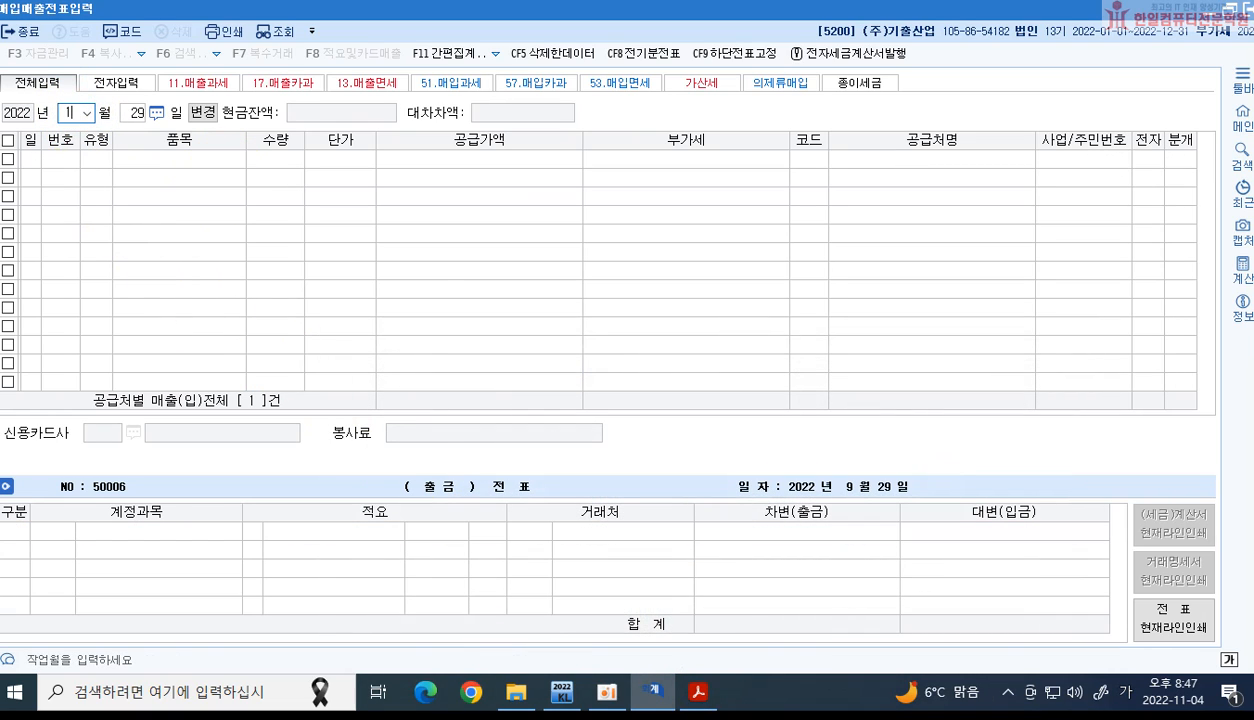
type("14")
key("Return")
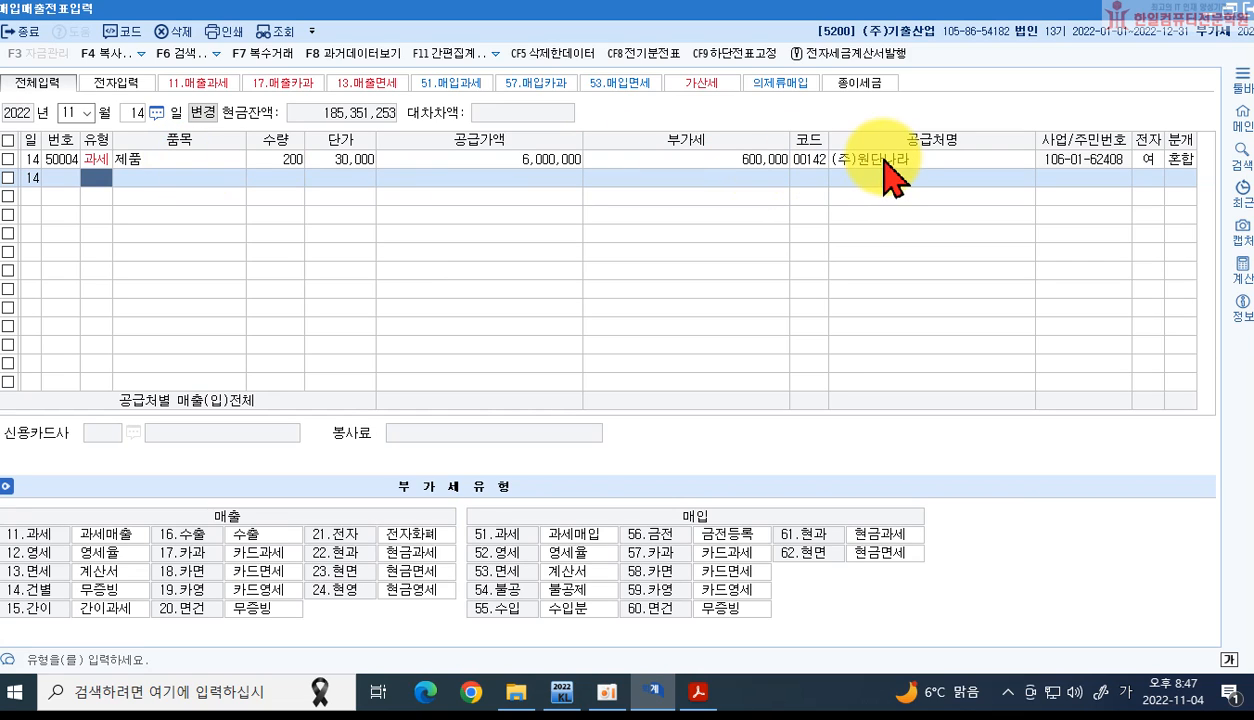
Step: Look up 영진 and replace the customer of the November 14 제품 sale with (주)영진전자
left_click(819, 160)
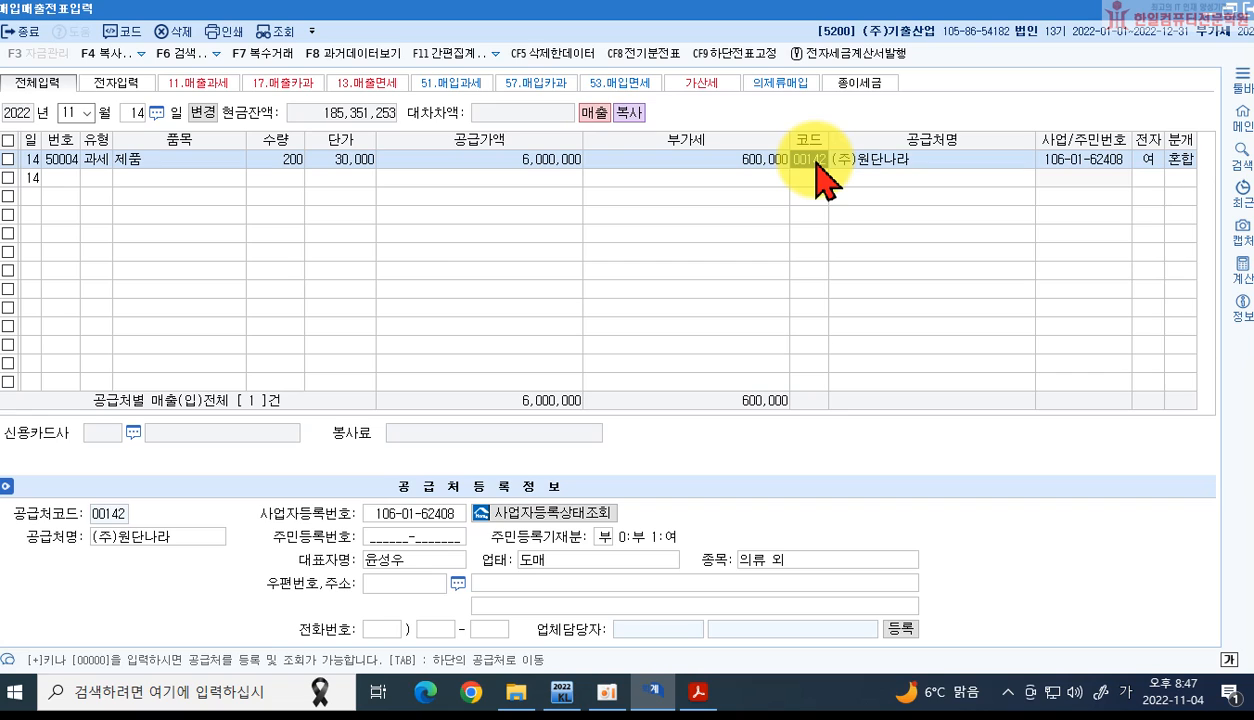
type("영진")
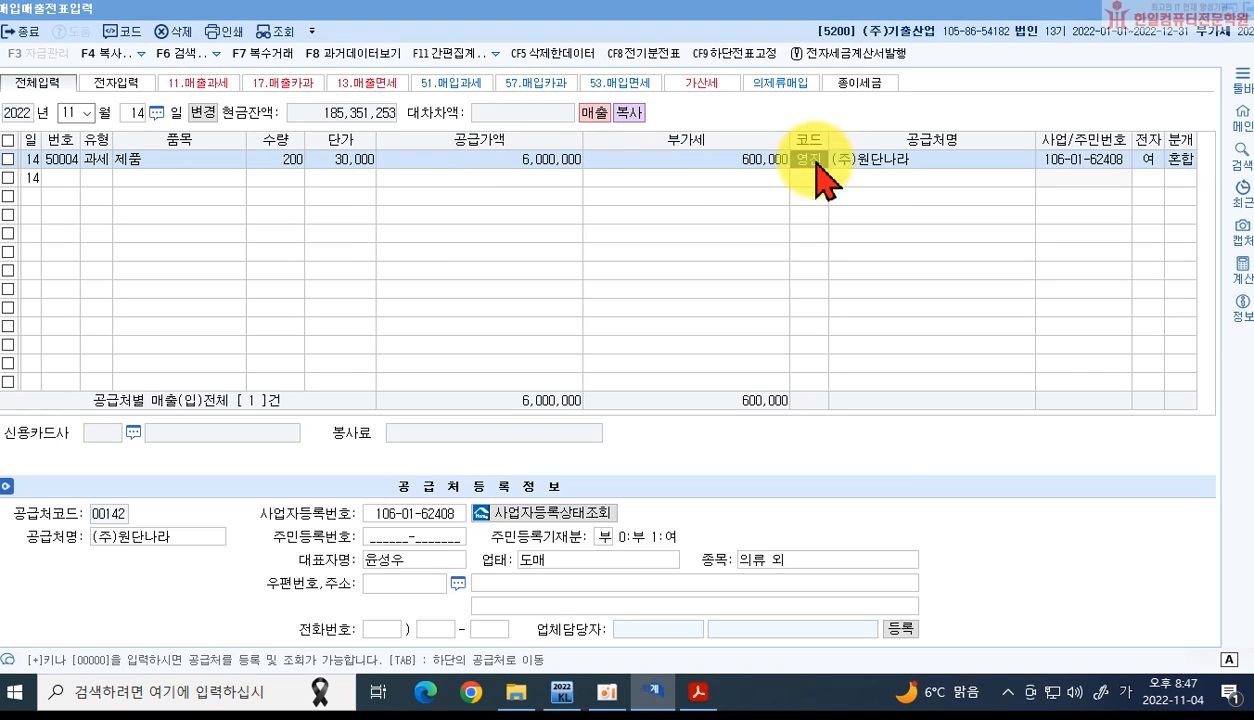
key("Return")
key("Return")
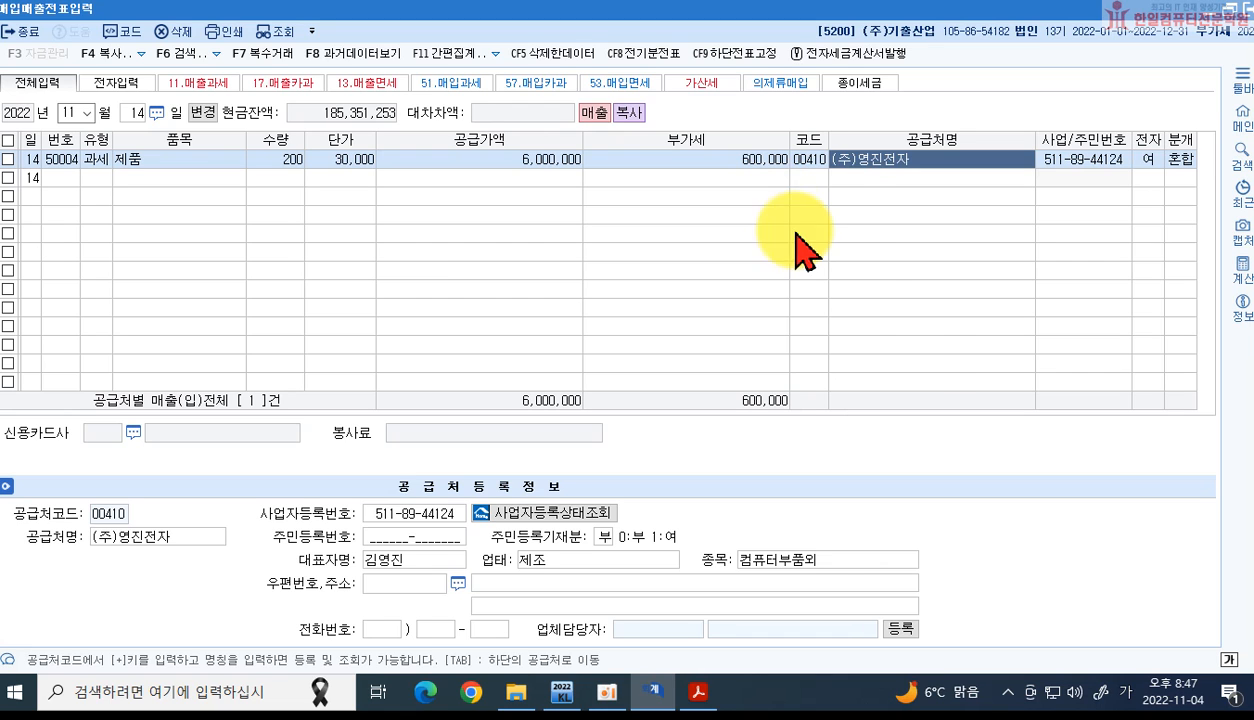
Step: Check the November 22 correction in the textbook PDF, and open November 22 in 매입매출전표입력
left_click(705, 692)
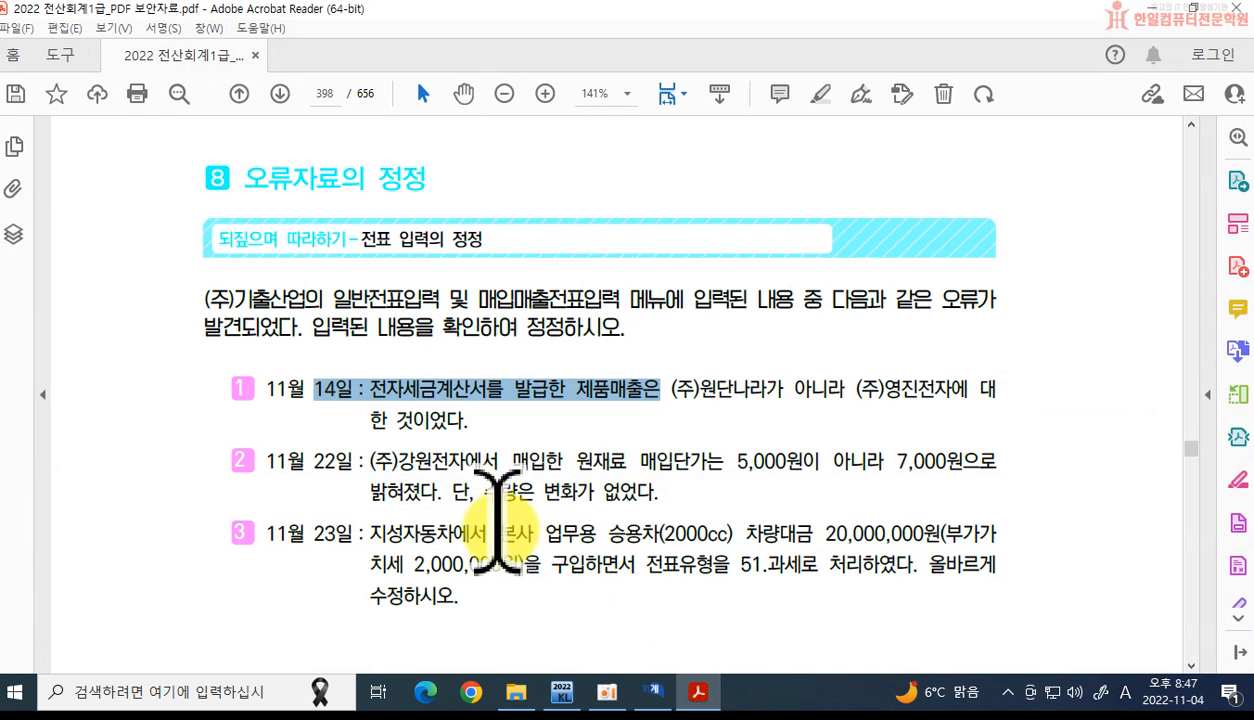
left_click(320, 462)
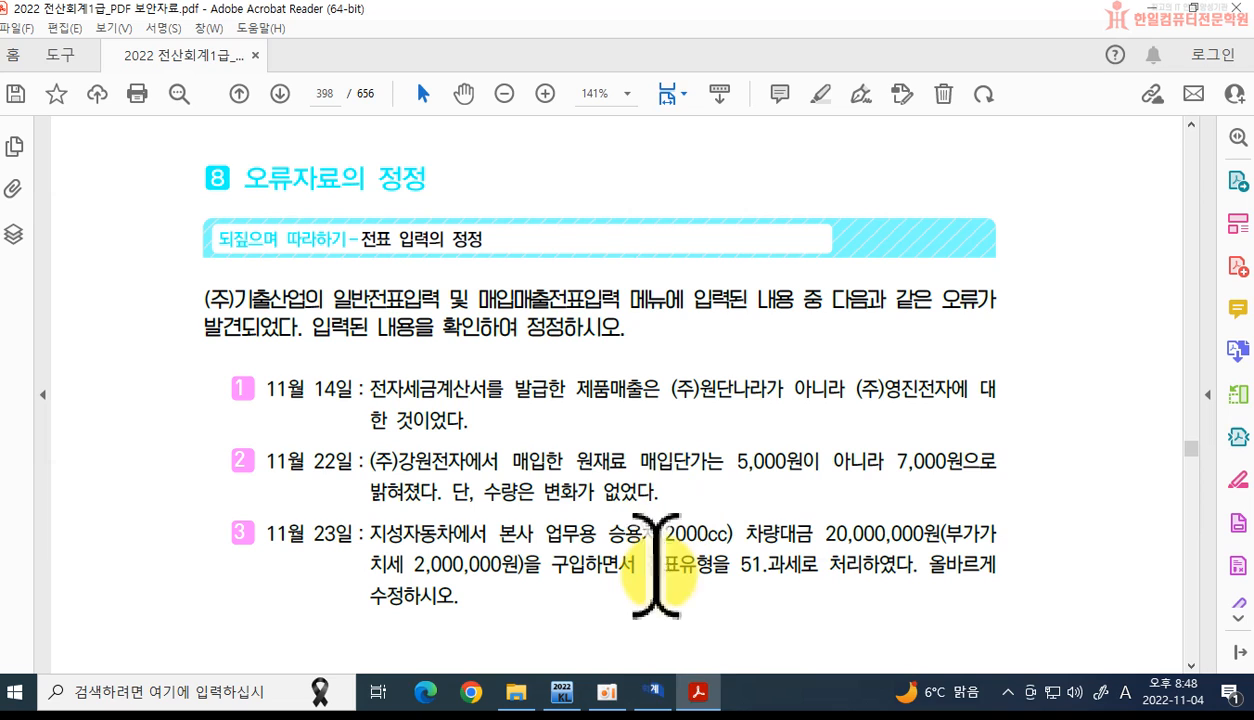
left_click(652, 692)
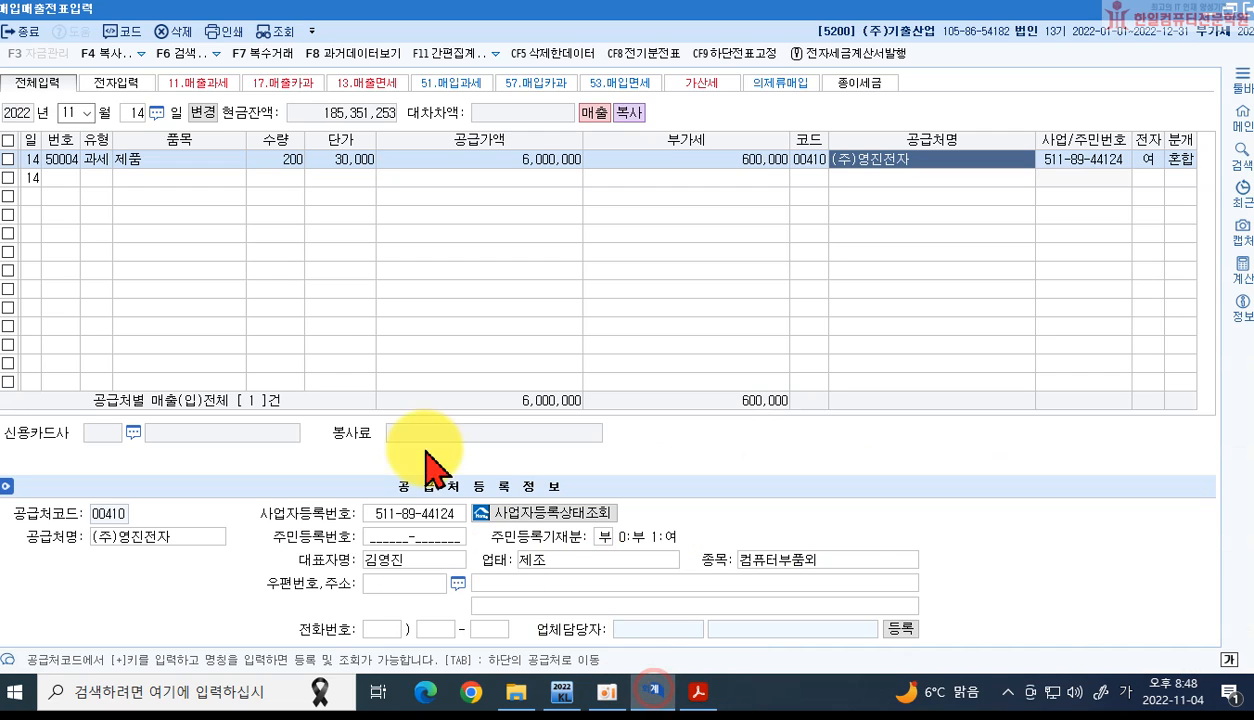
left_click(131, 111)
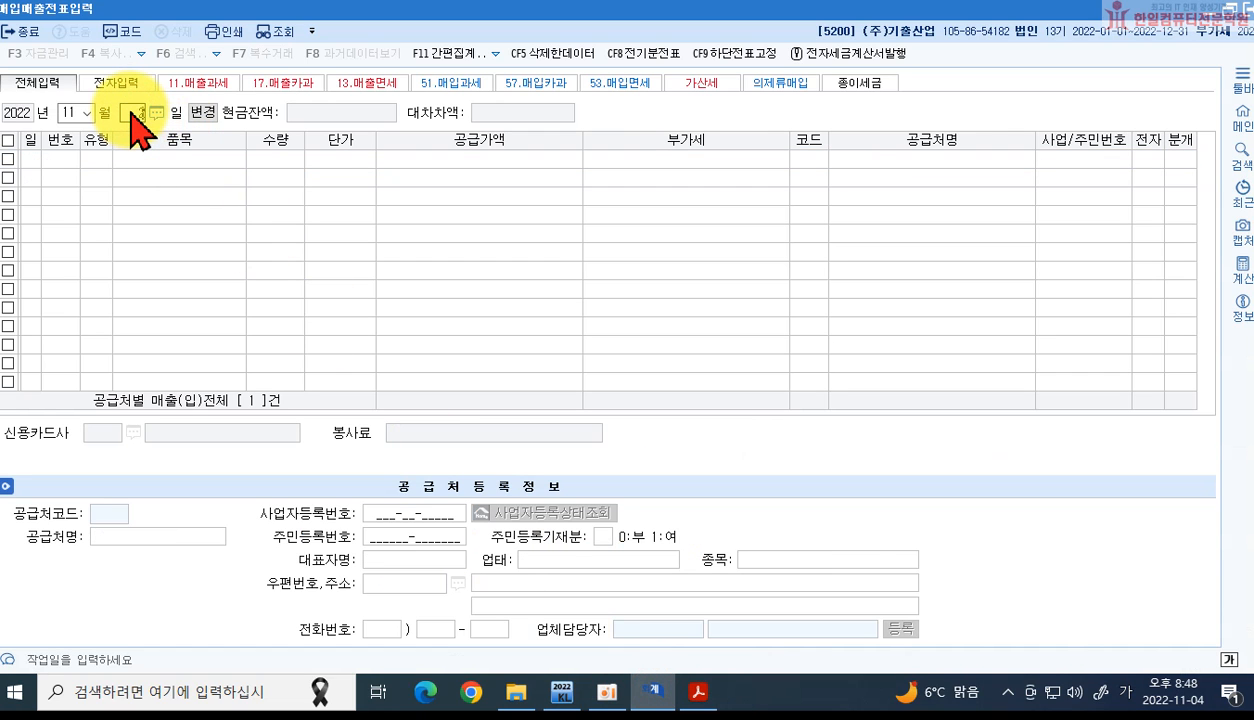
type("22")
key("Return")
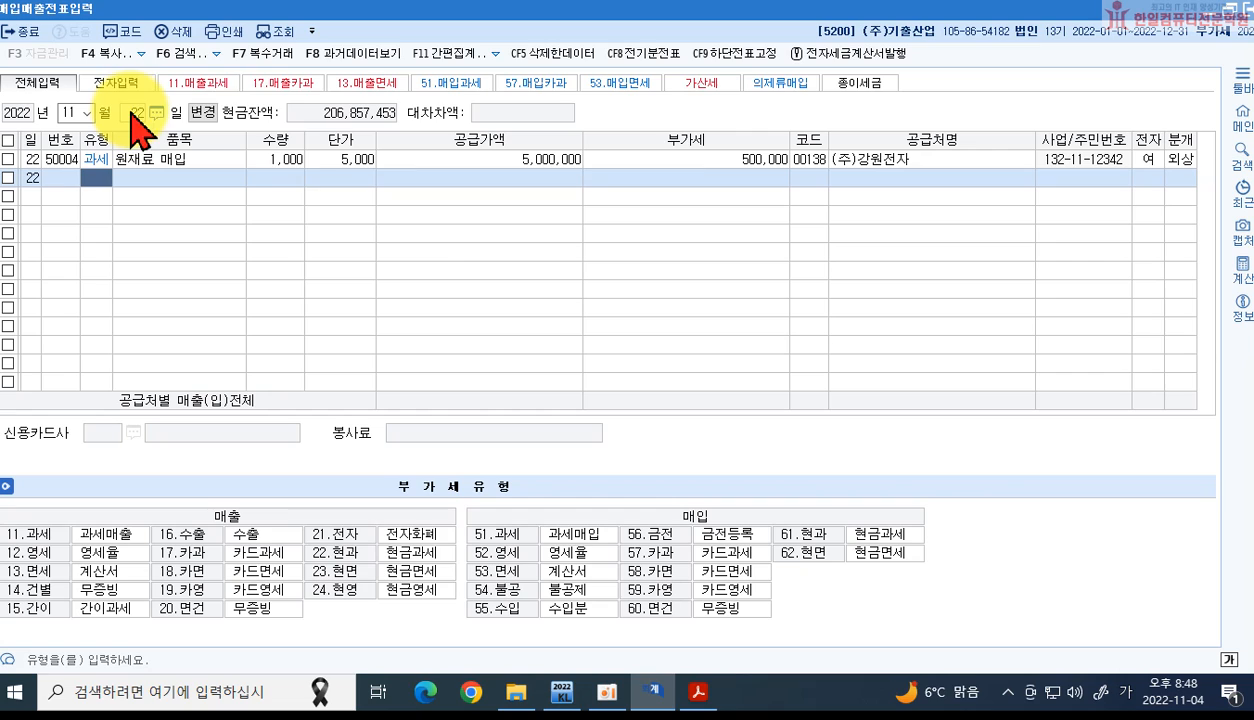
Step: Set the unit price of the (주)강원전자 원재료 매입 entry to 7,000
left_click(350, 160)
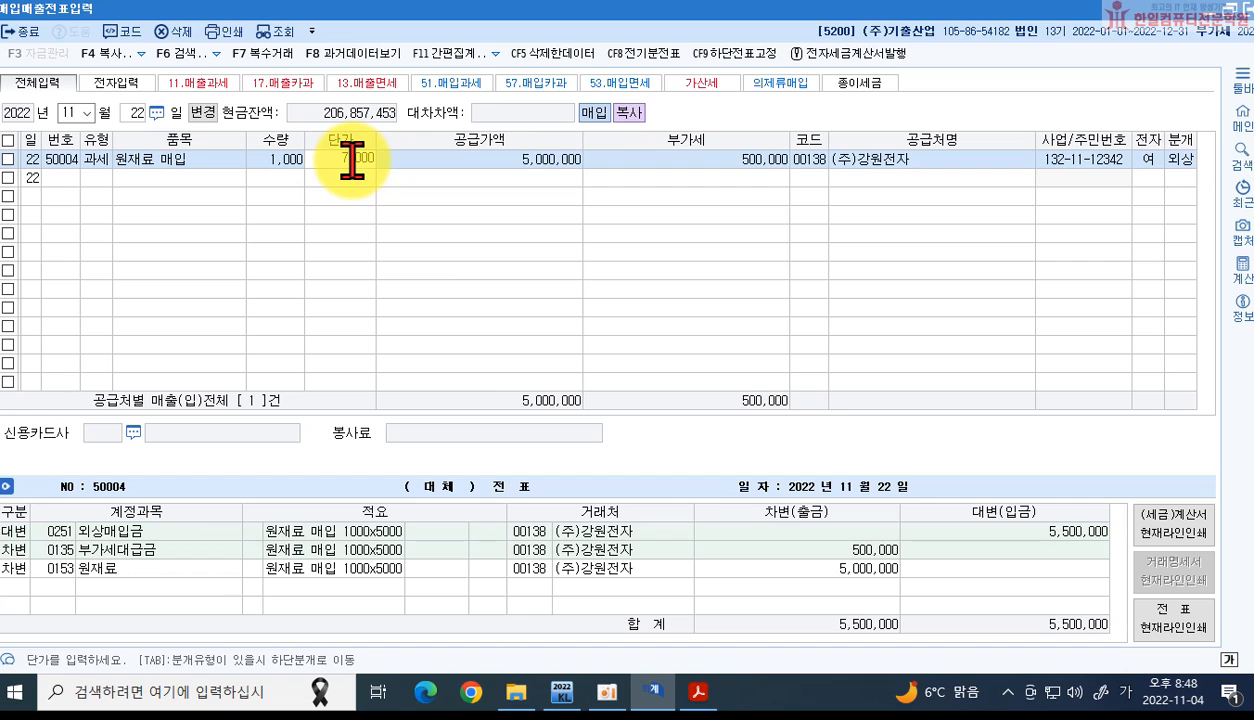
type("7000")
key("Return")
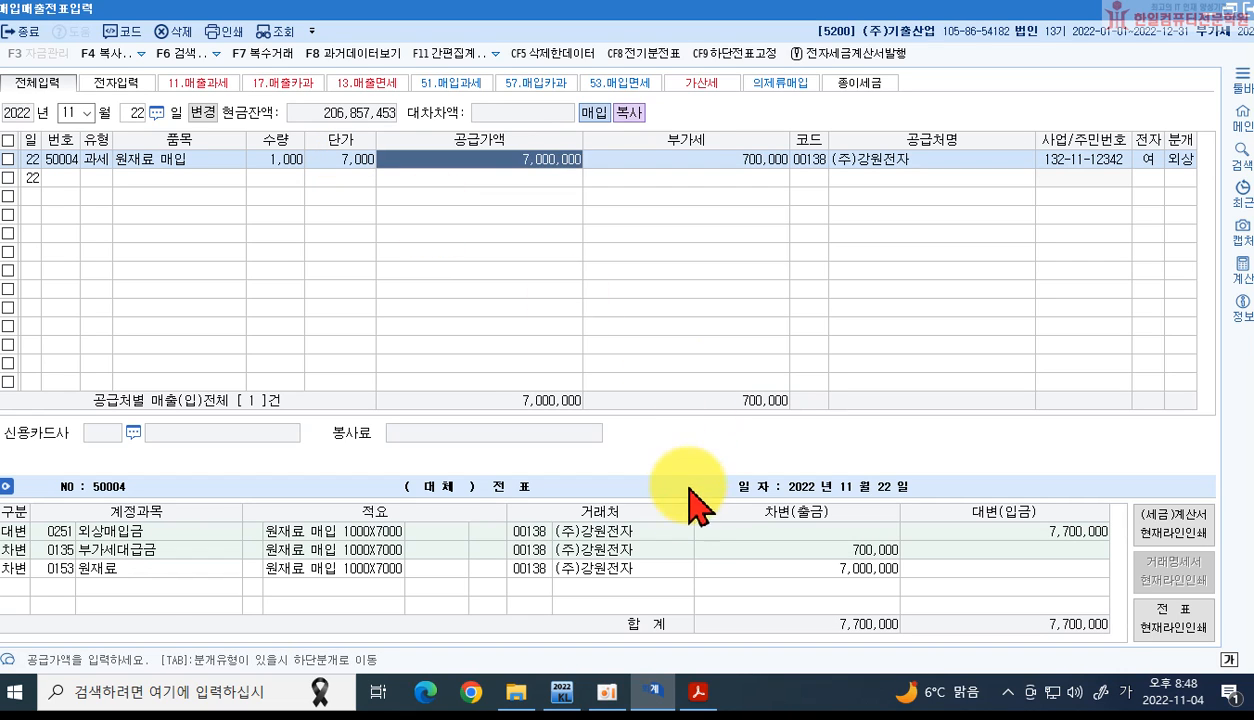
Step: Switch to the textbook PDF and highlight (2000cc) in the November 23 correction item
left_click(700, 692)
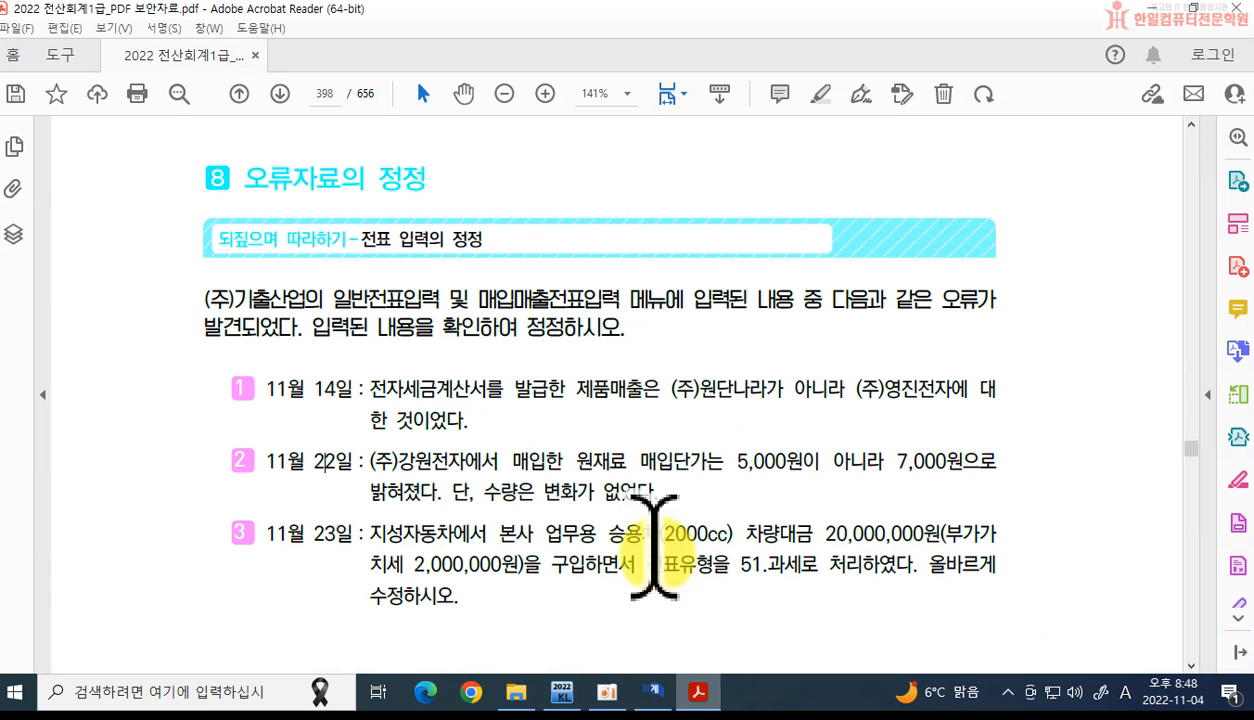
scroll(632, 465, "down", 2)
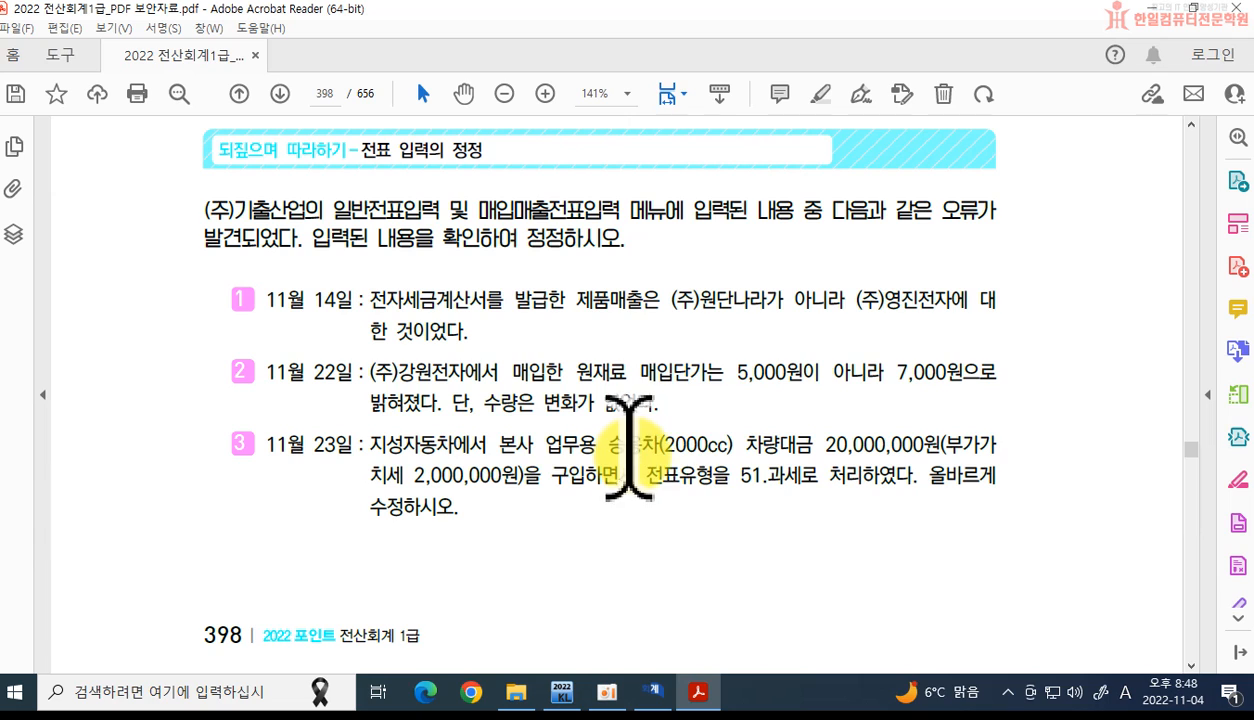
left_click_drag(676, 440, 732, 443)
left_click(746, 412)
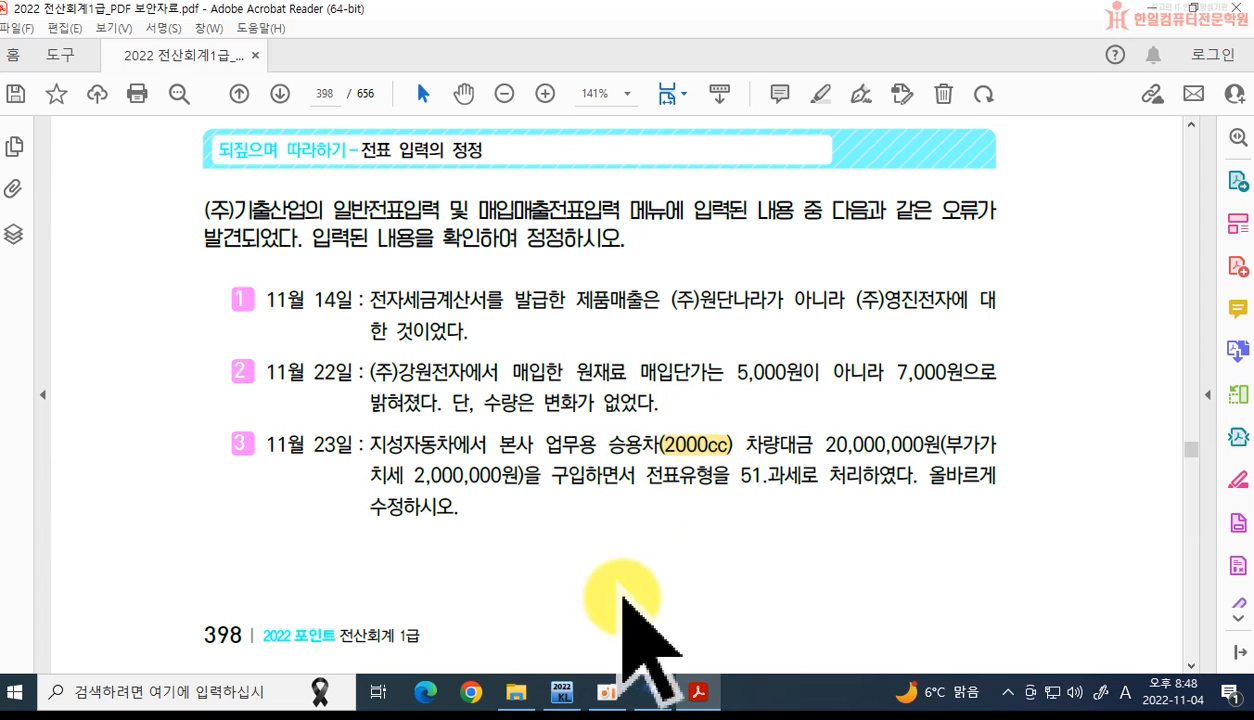
Step: Return to the 매입매출전표입력 window and open the entries for November 23
left_click(703, 697)
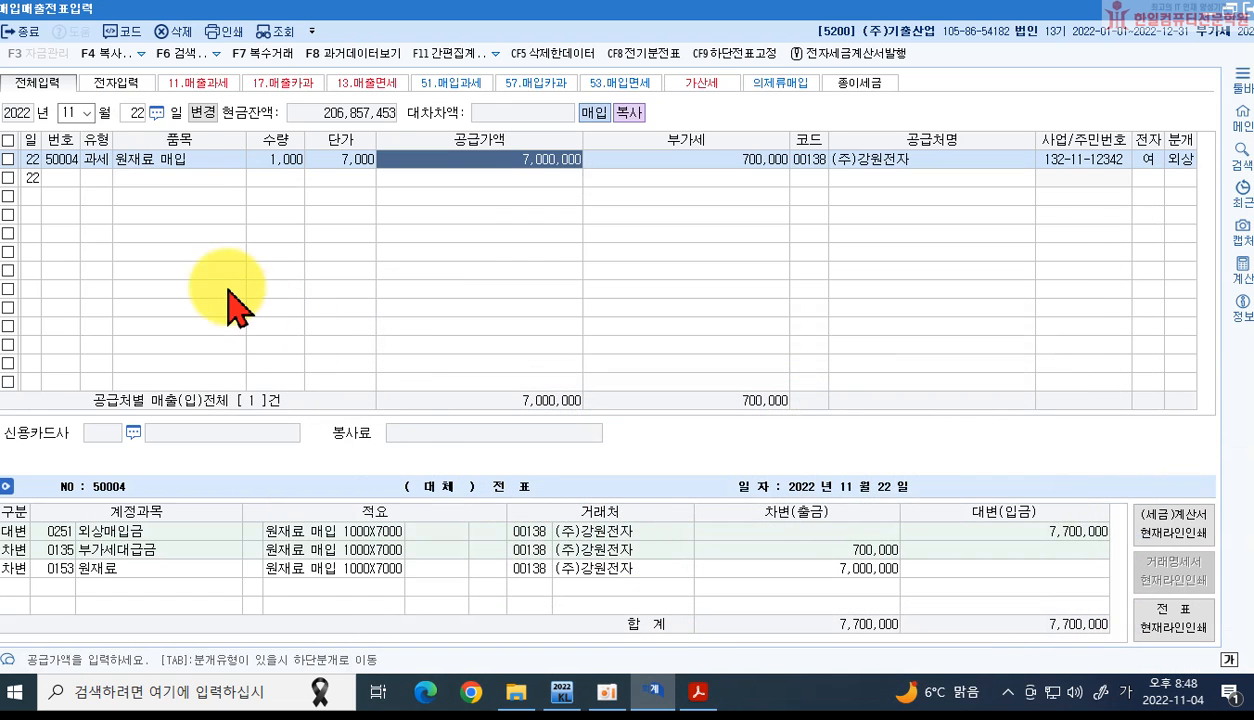
left_click(133, 112)
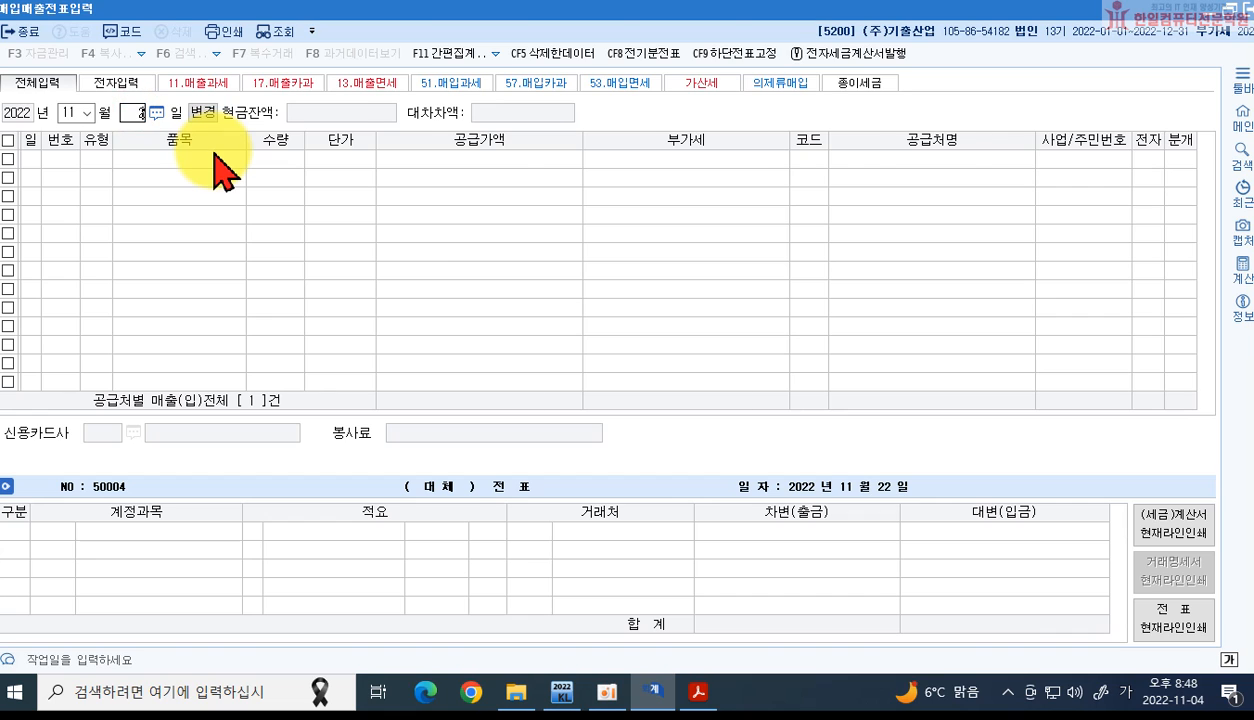
type("23")
key("Return")
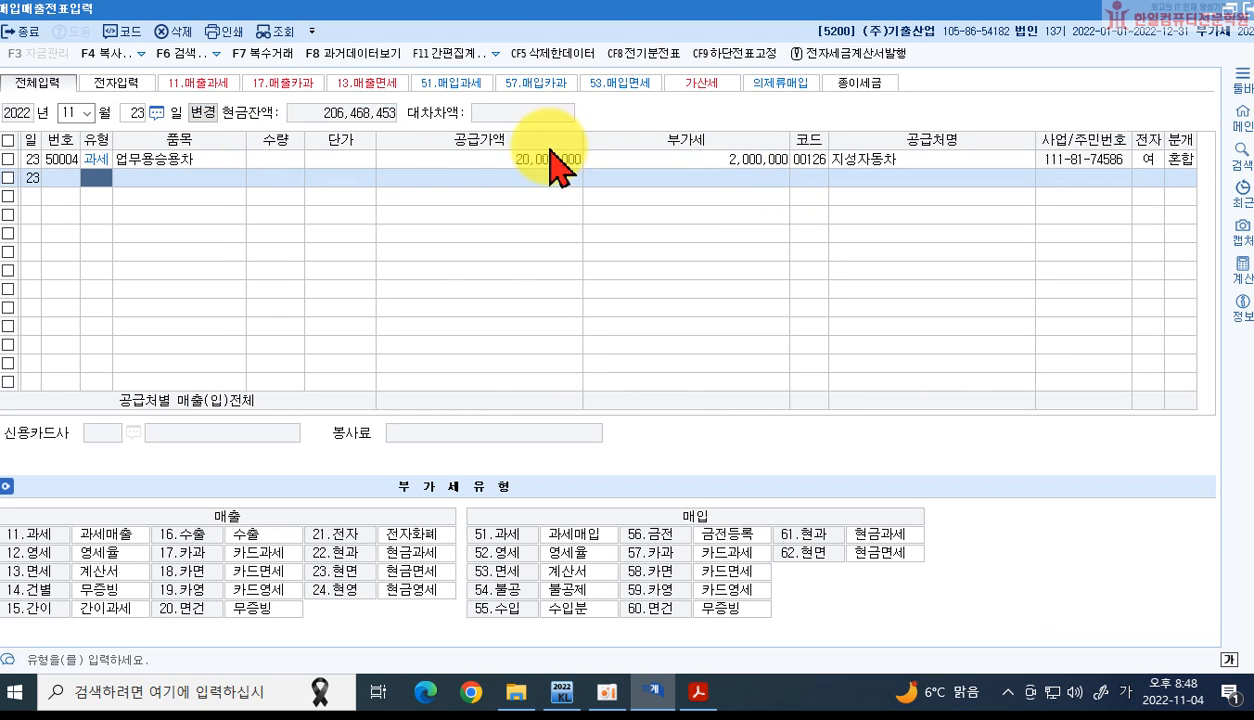
Step: Change the 업무용승용차 entry's type to 54 (불공) and display its journal lines
left_click(96, 160)
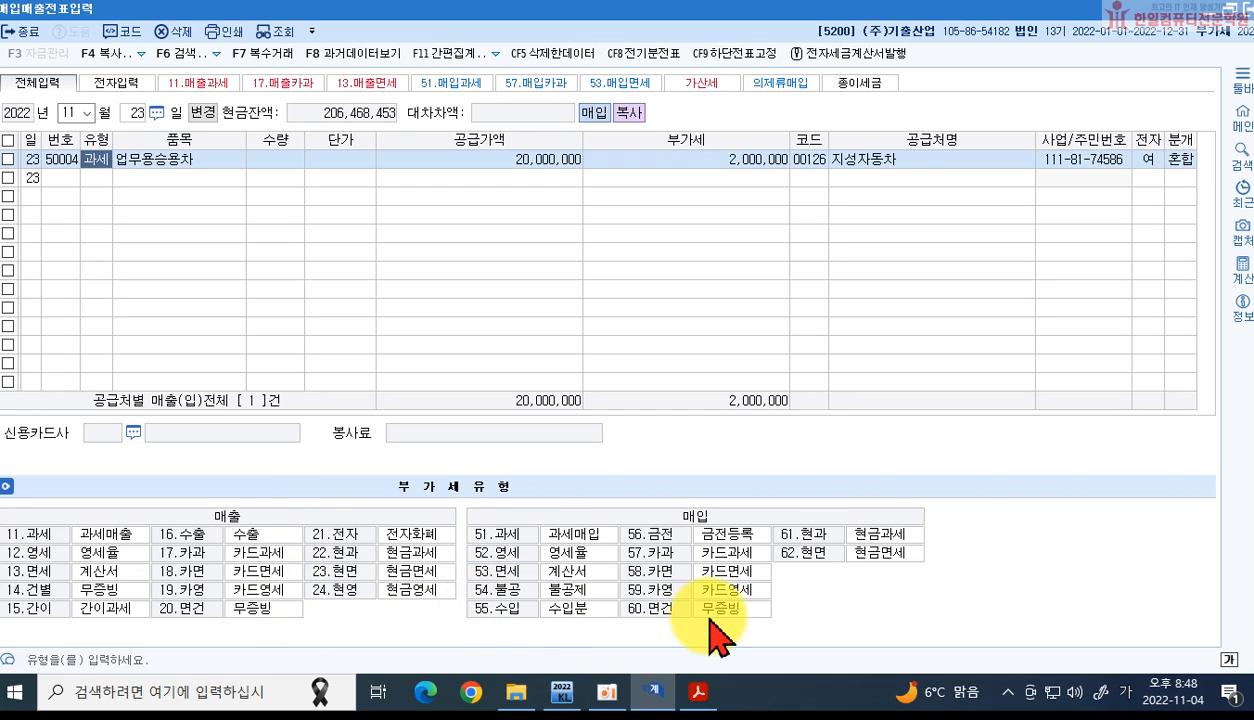
type("54")
key("Return")
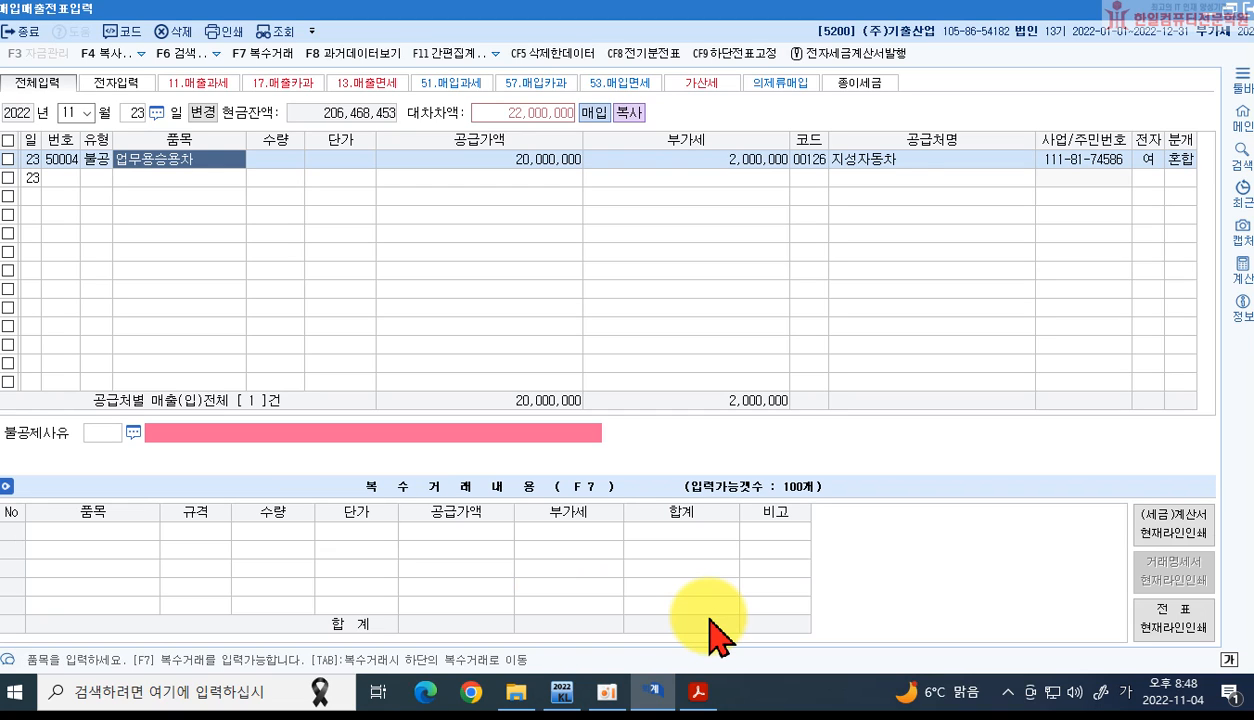
left_click(515, 163)
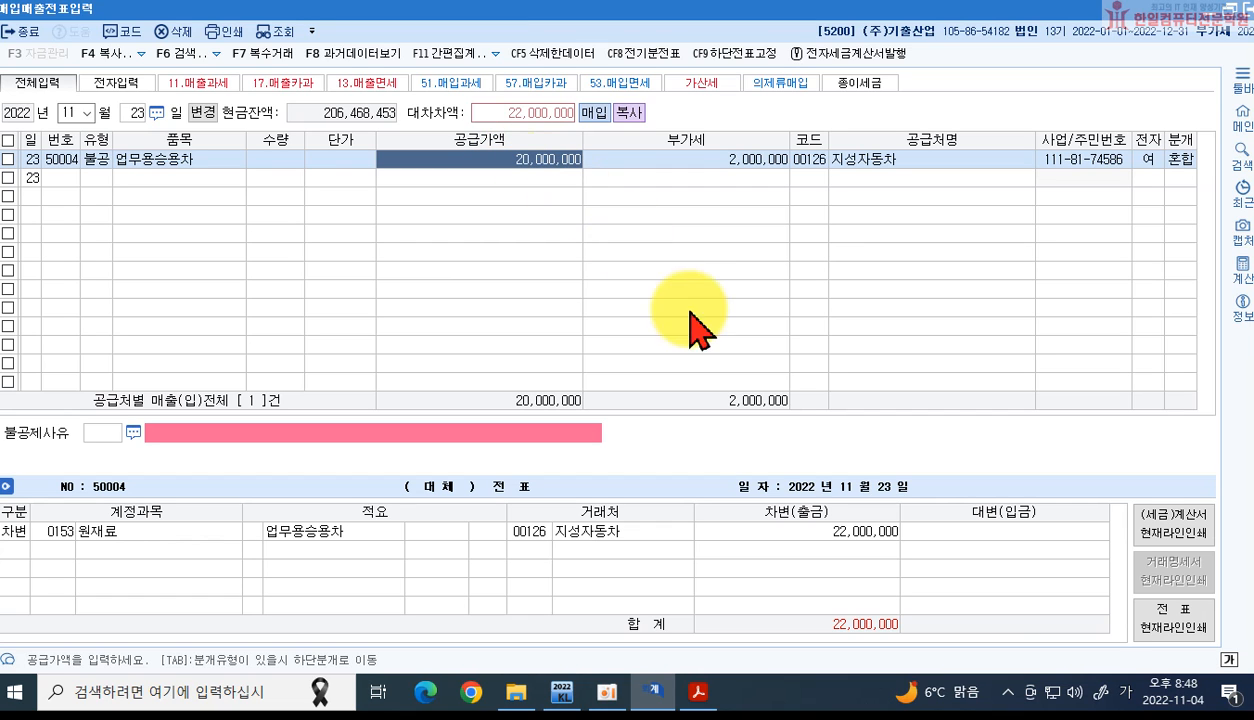
Step: Switch to the textbook PDF and highlight "수기로 작성된 세금계산서를 발급받은 것이었다." in the November 24 item
left_click(700, 700)
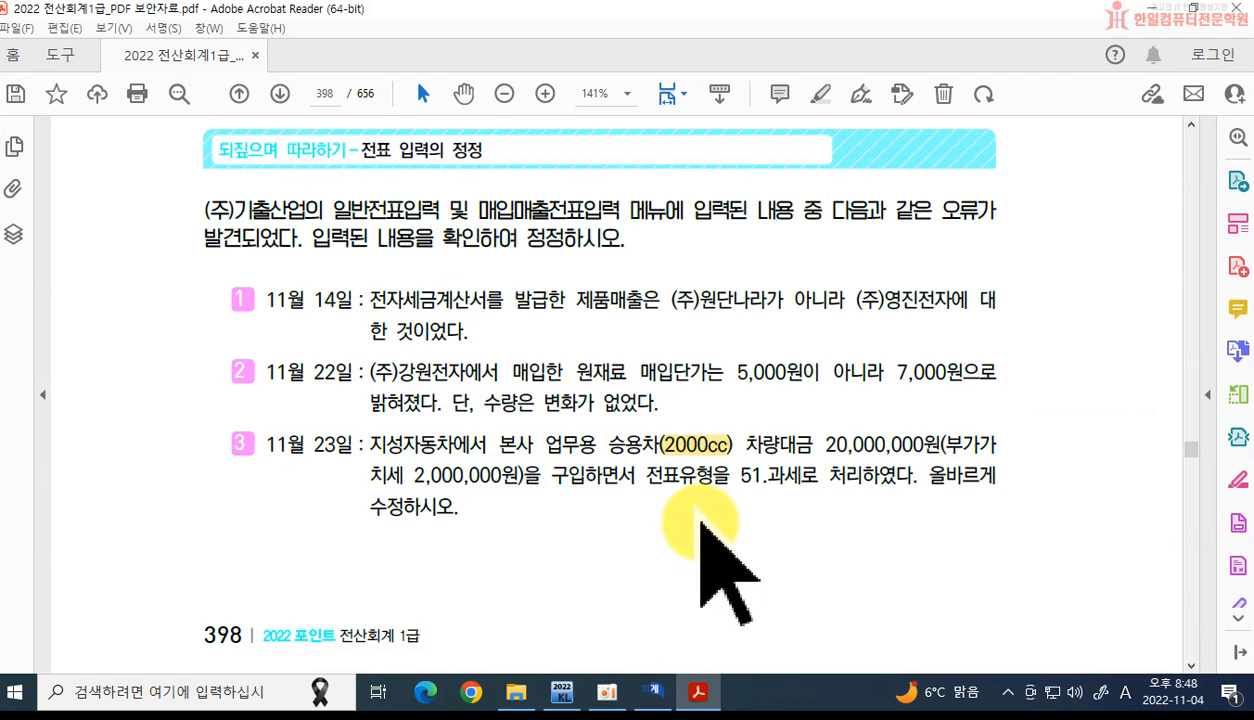
scroll(700, 510, "down", 1)
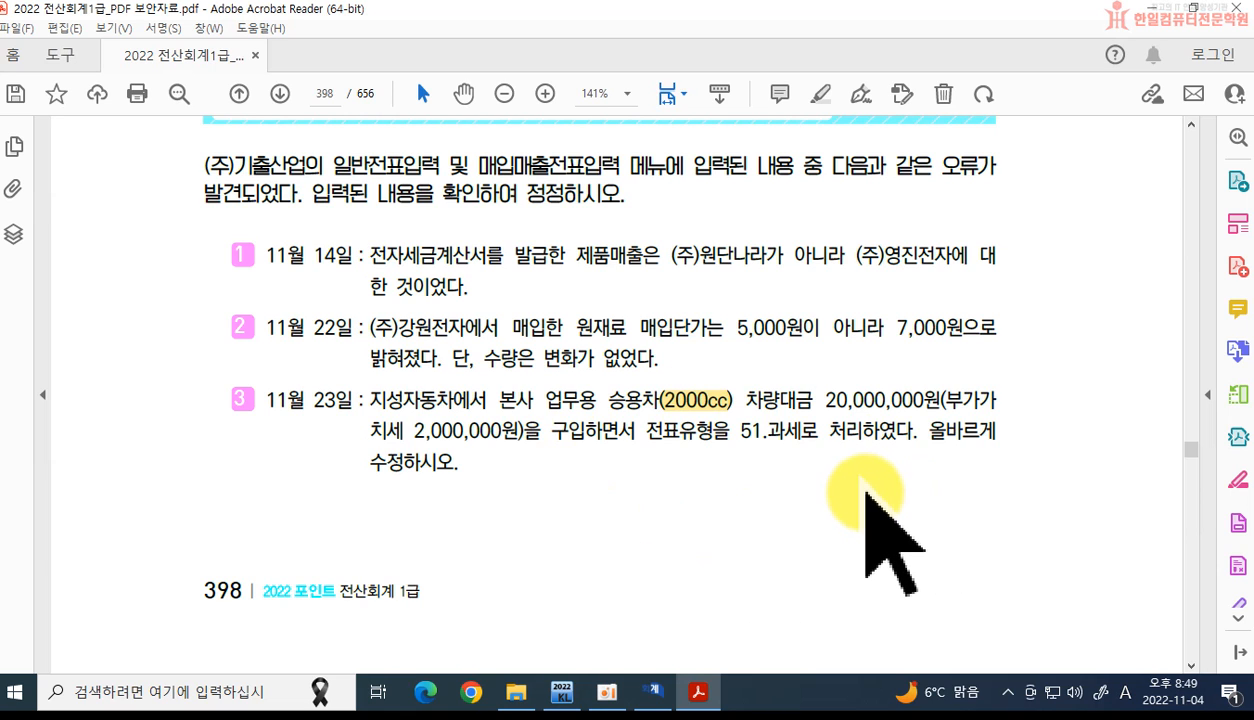
scroll(866, 492, "down", 10)
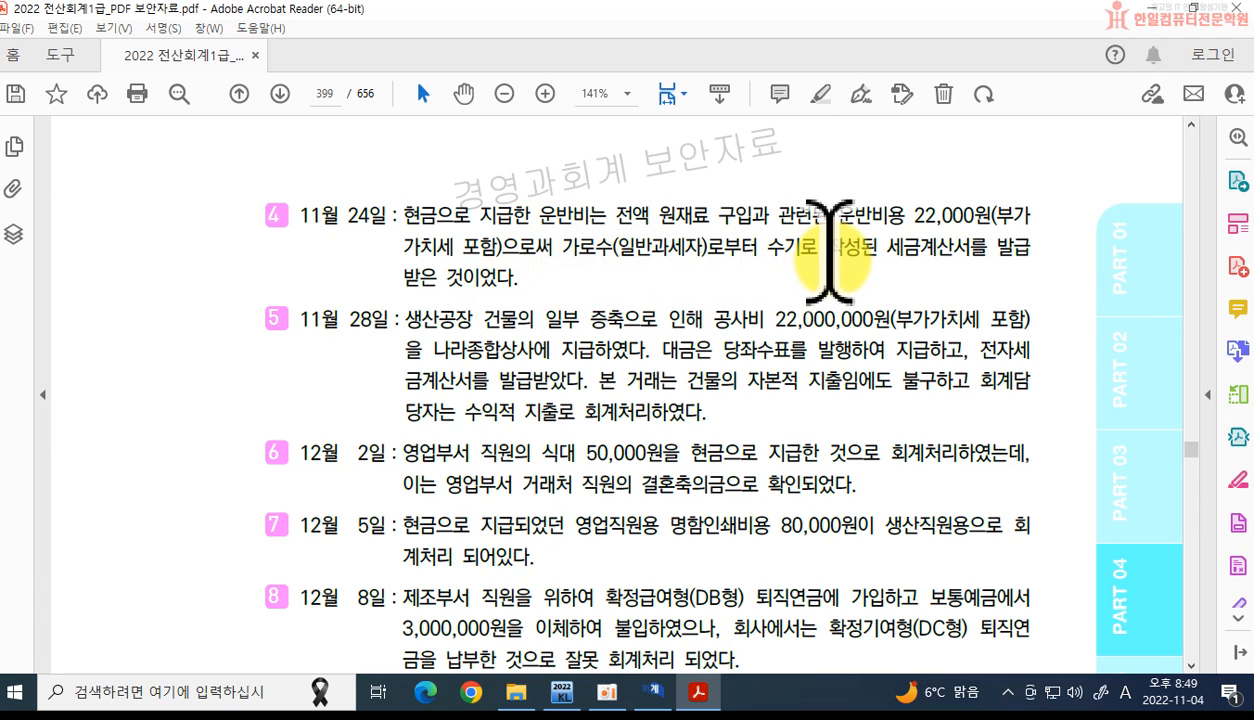
left_click_drag(778, 245, 500, 272)
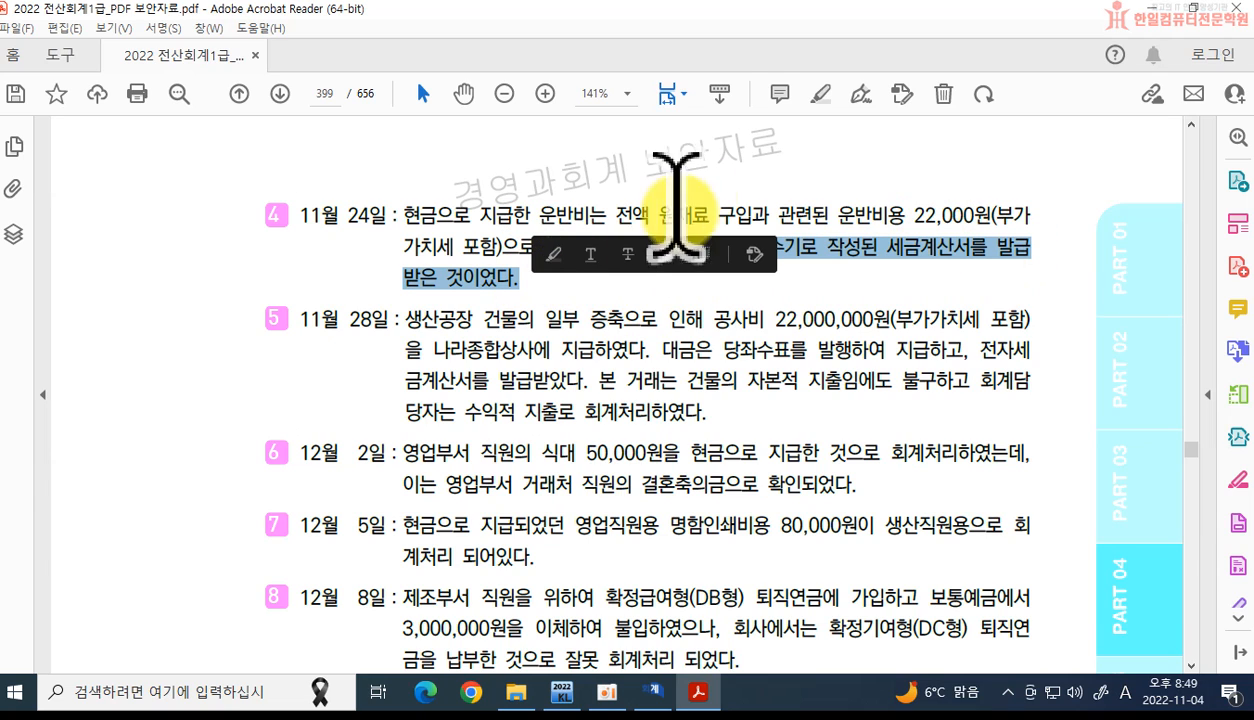
left_click(818, 93)
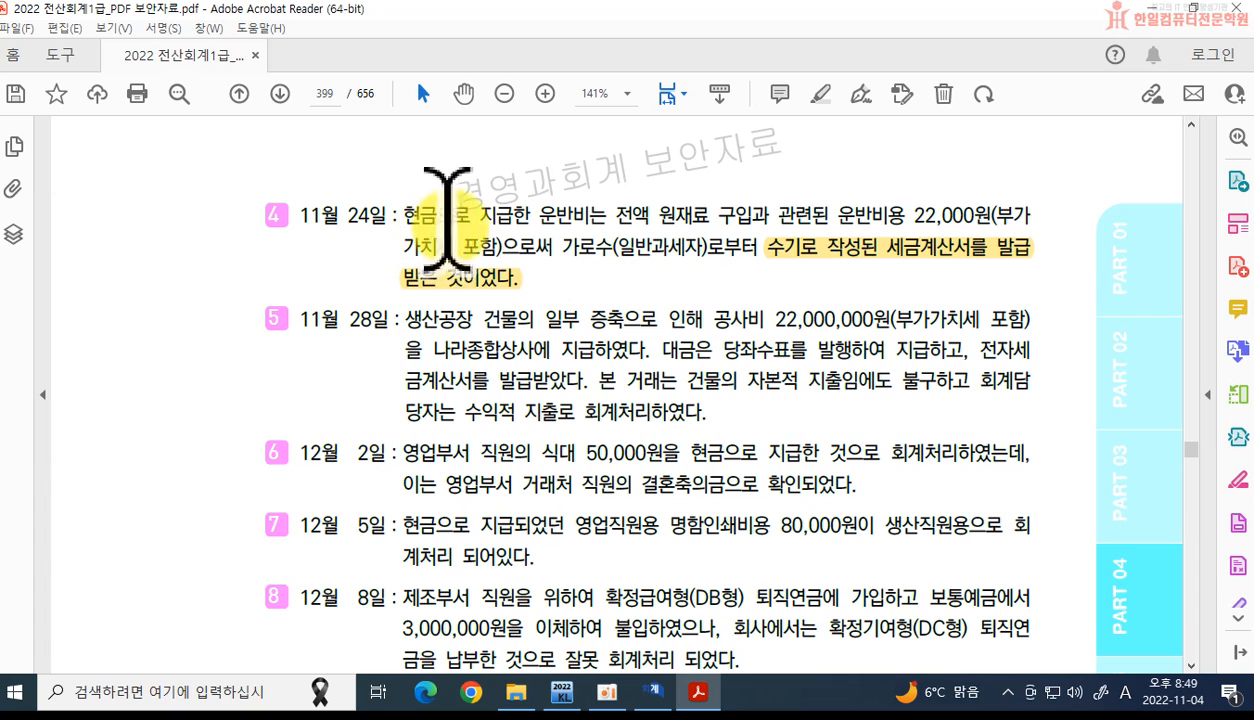
Step: Return to 매입매출전표입력, decline viewing the unbalanced slip, and open November 24
left_click(653, 692)
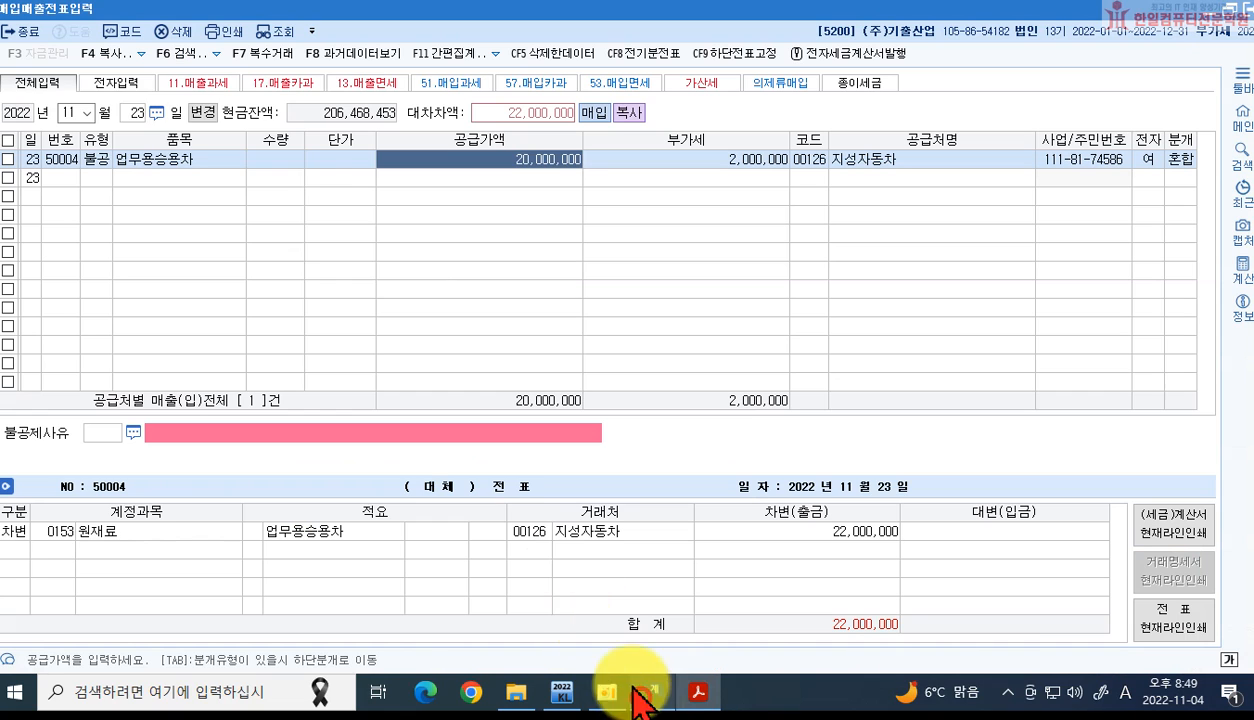
left_click(130, 83)
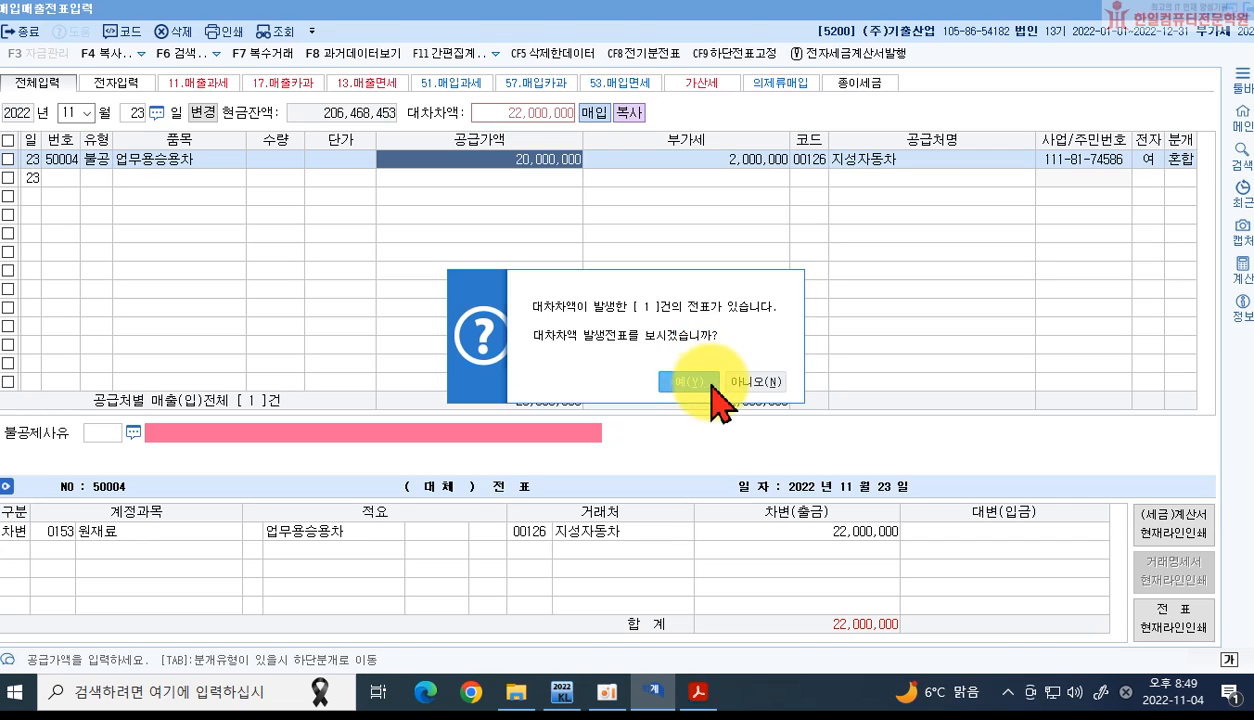
left_click(689, 382)
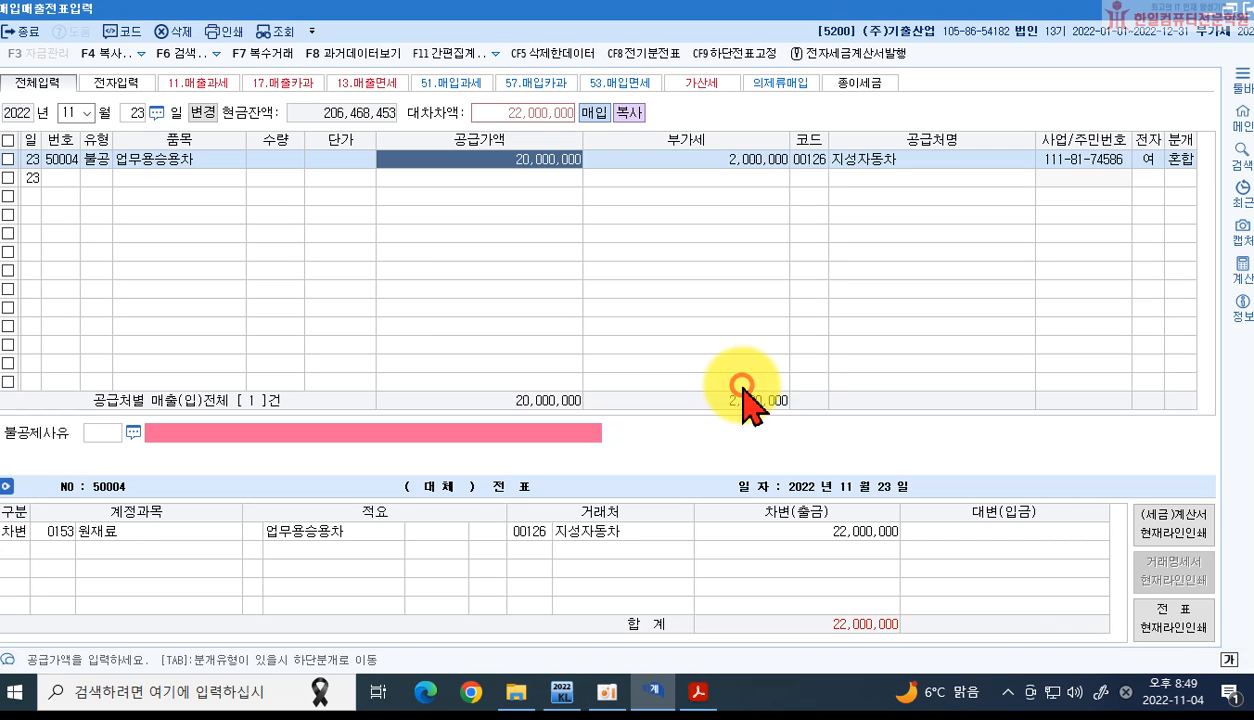
left_click(134, 116)
type("24")
key("Return")
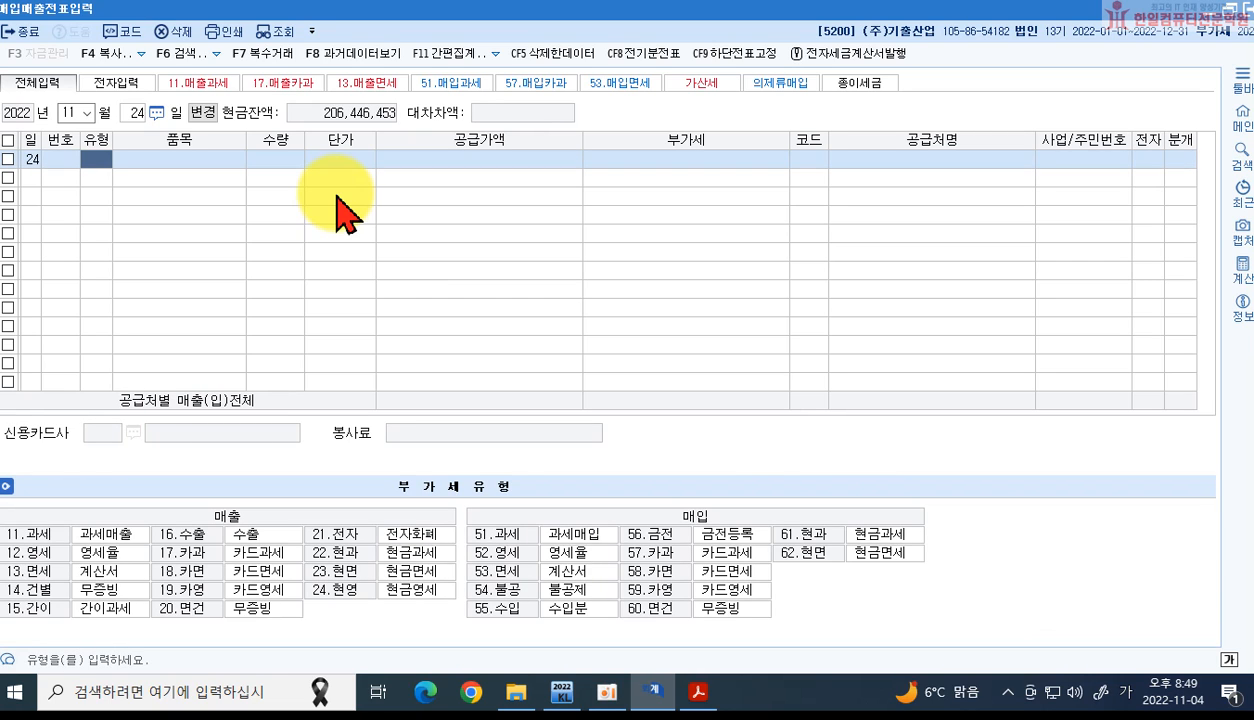
Step: Open the 일반전표입력 window from the KcLep main menu and display the November 24 slip
left_click(566, 700)
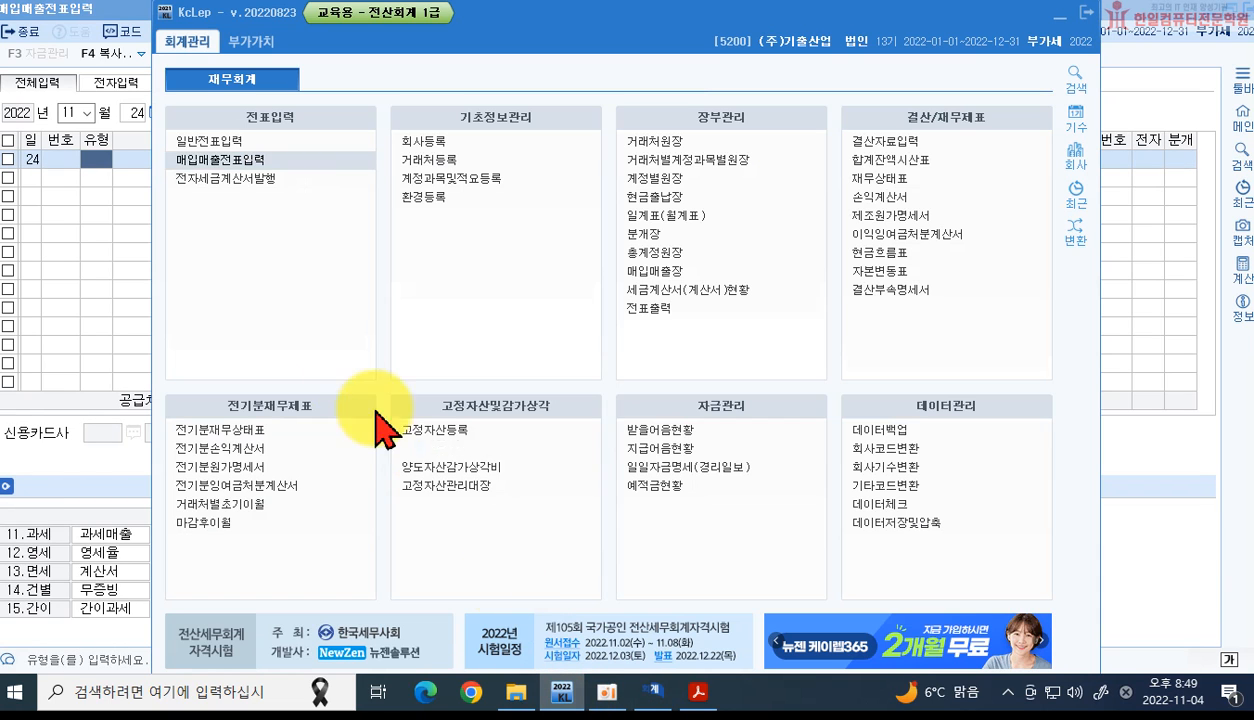
left_click(204, 148)
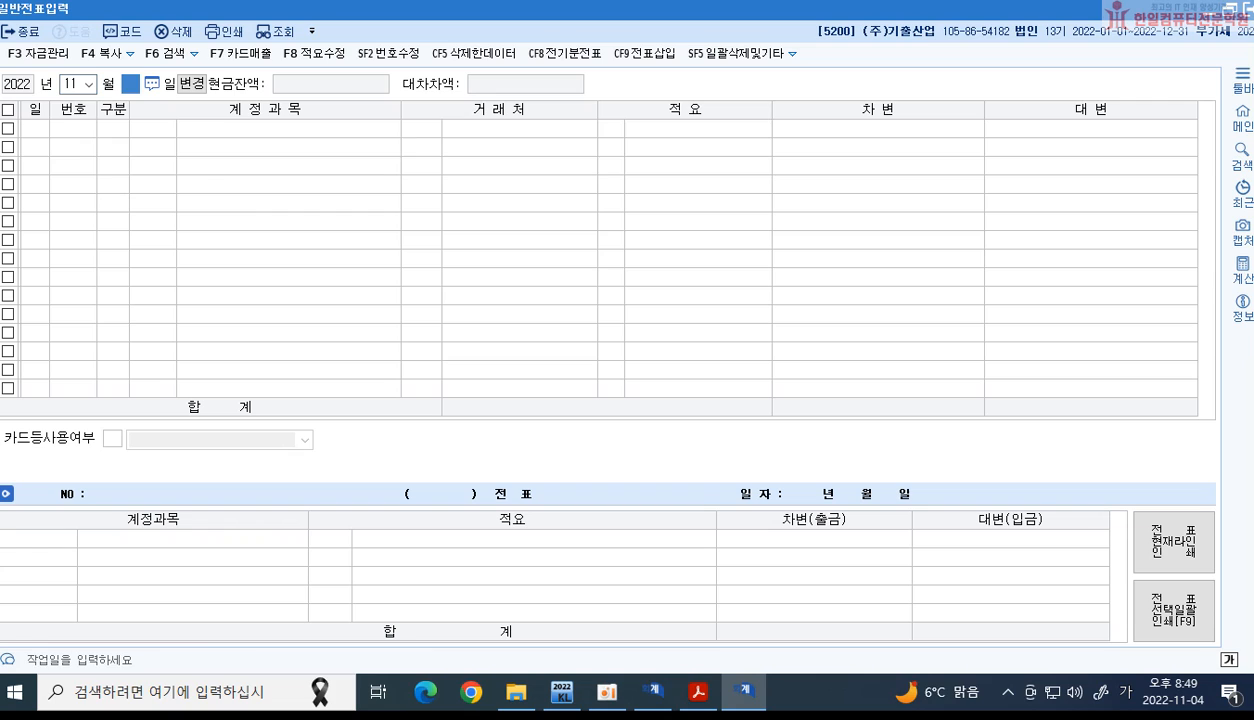
type("24")
key("Return")
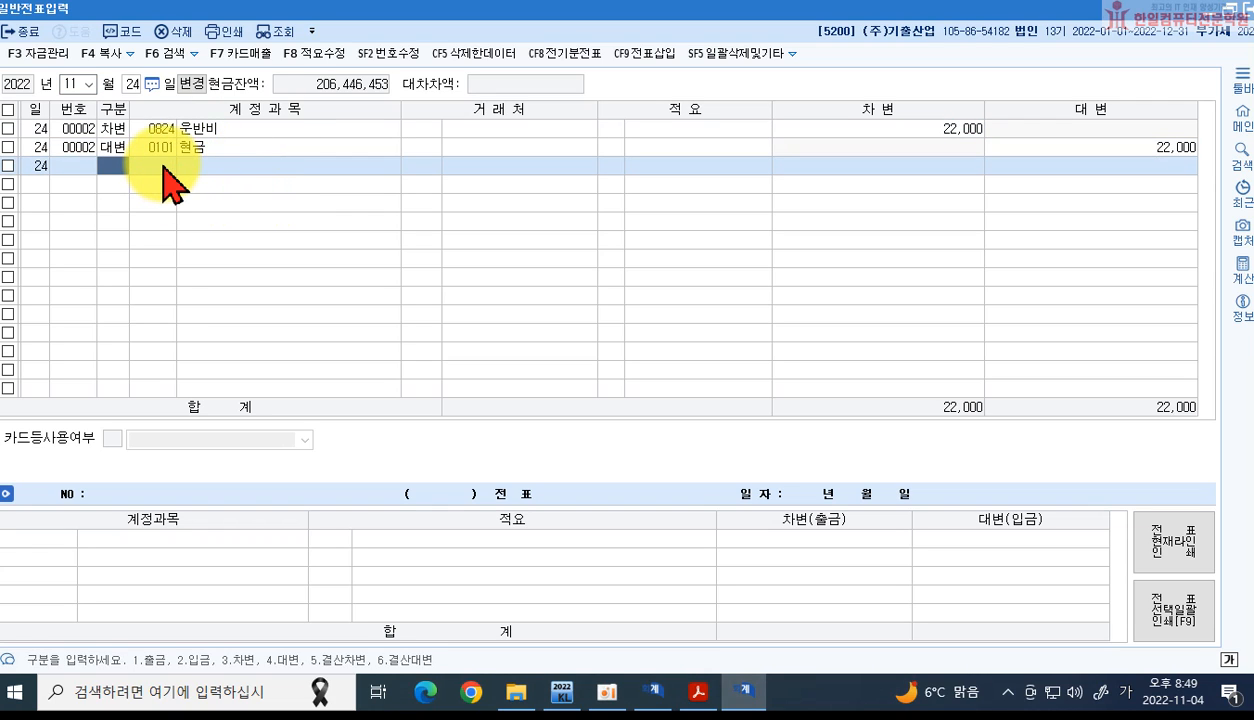
Step: Check the November 24 item in the textbook PDF, then delete both 운반비 and 현금 lines in 일반전표입력
left_click(697, 690)
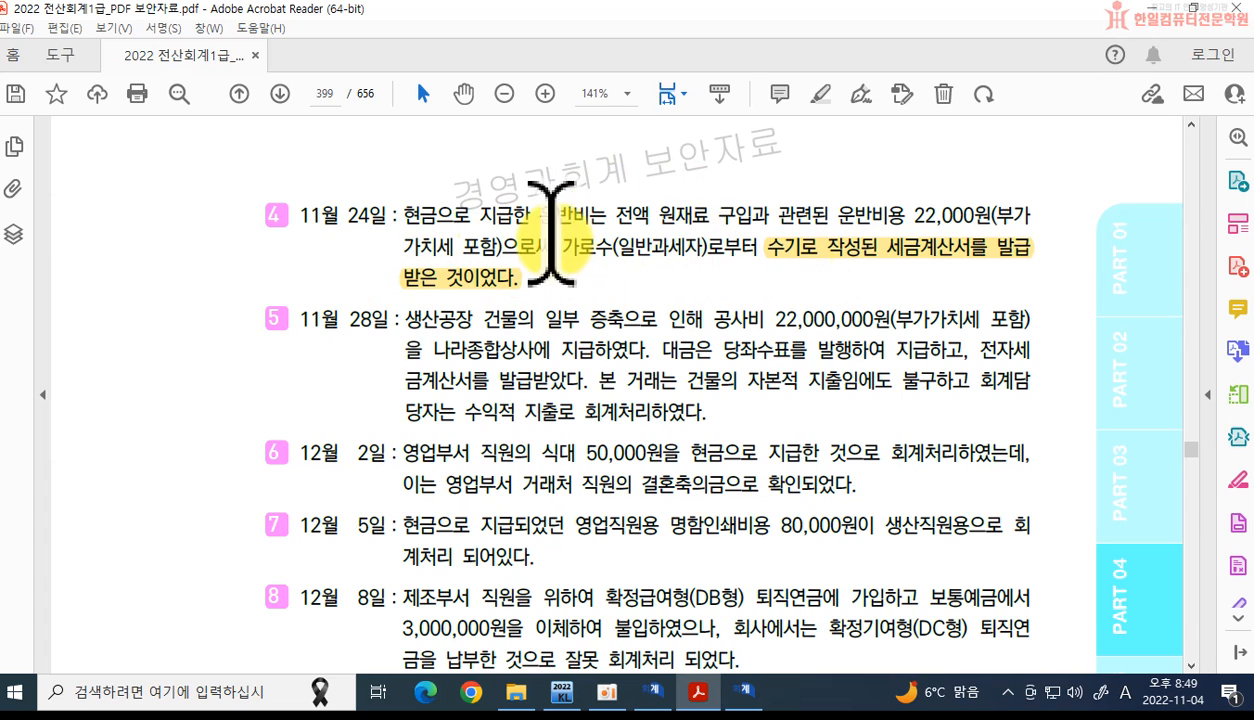
left_click(745, 690)
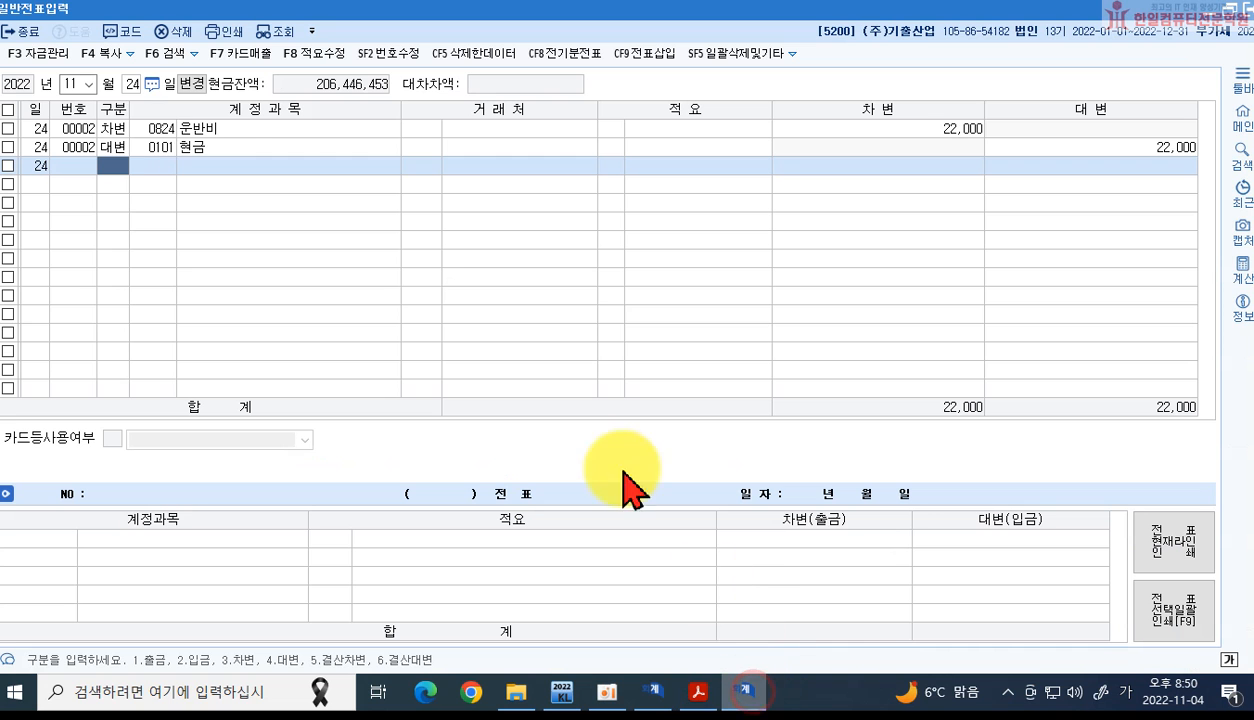
left_click(8, 109)
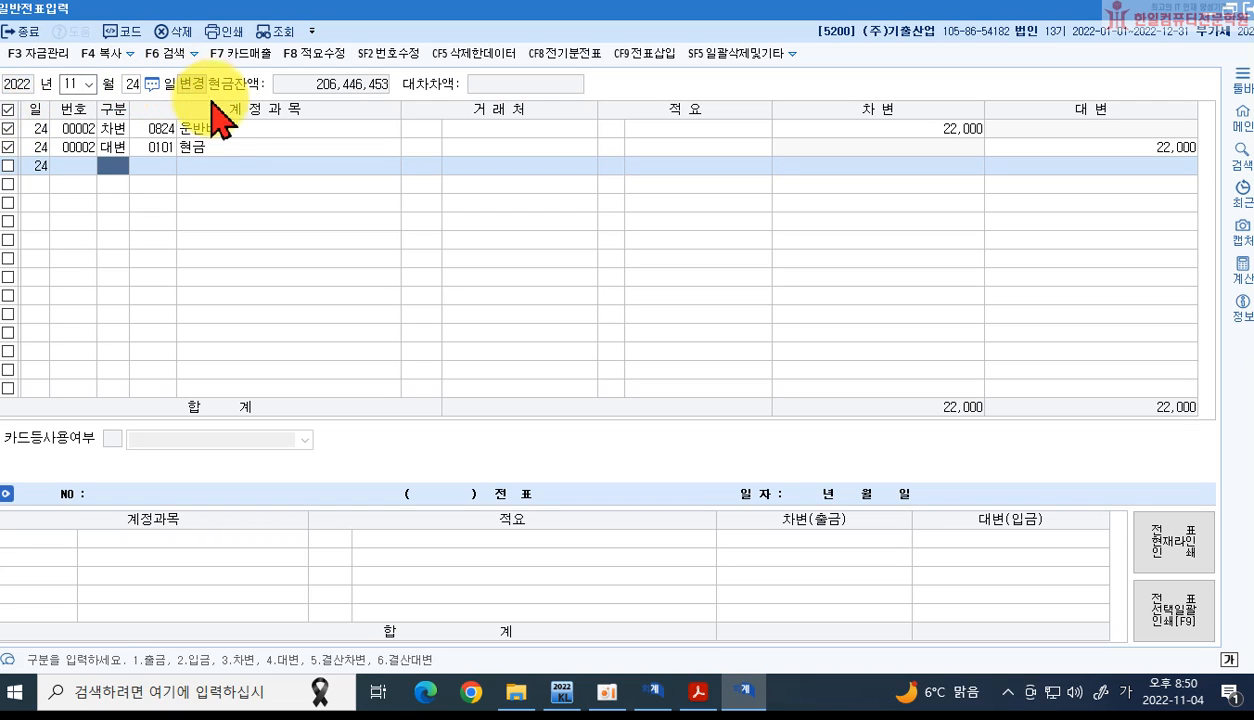
key("F5")
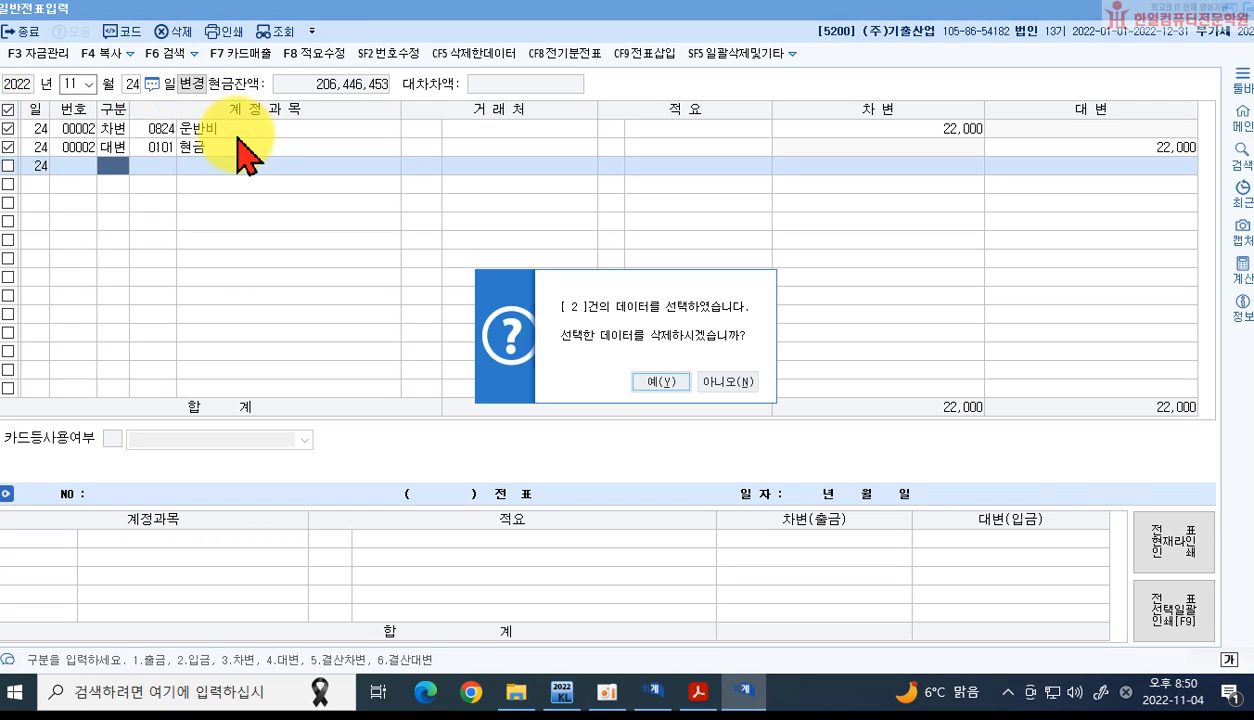
left_click(651, 381)
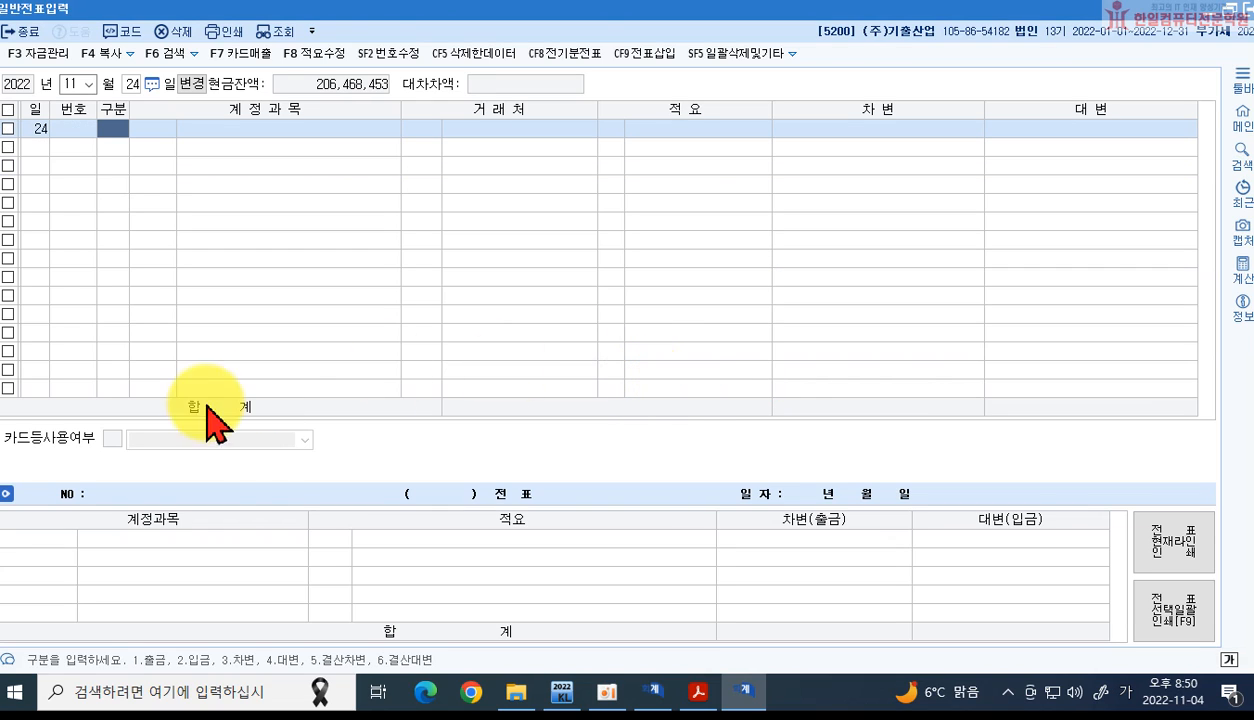
Step: In 매입매출전표입력, enter a November 24 purchase of type 51 (과세) for 운반비 with a 공급가액 of 20,000
left_click(651, 690)
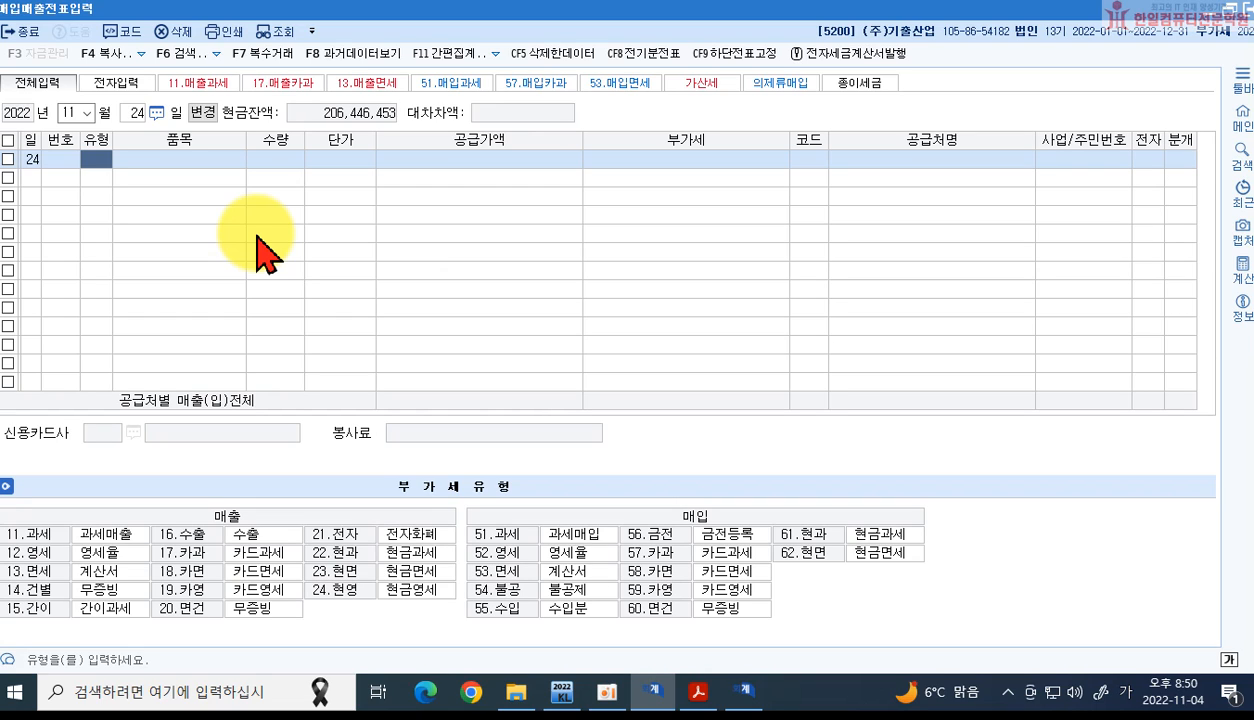
type("51")
key("Return")
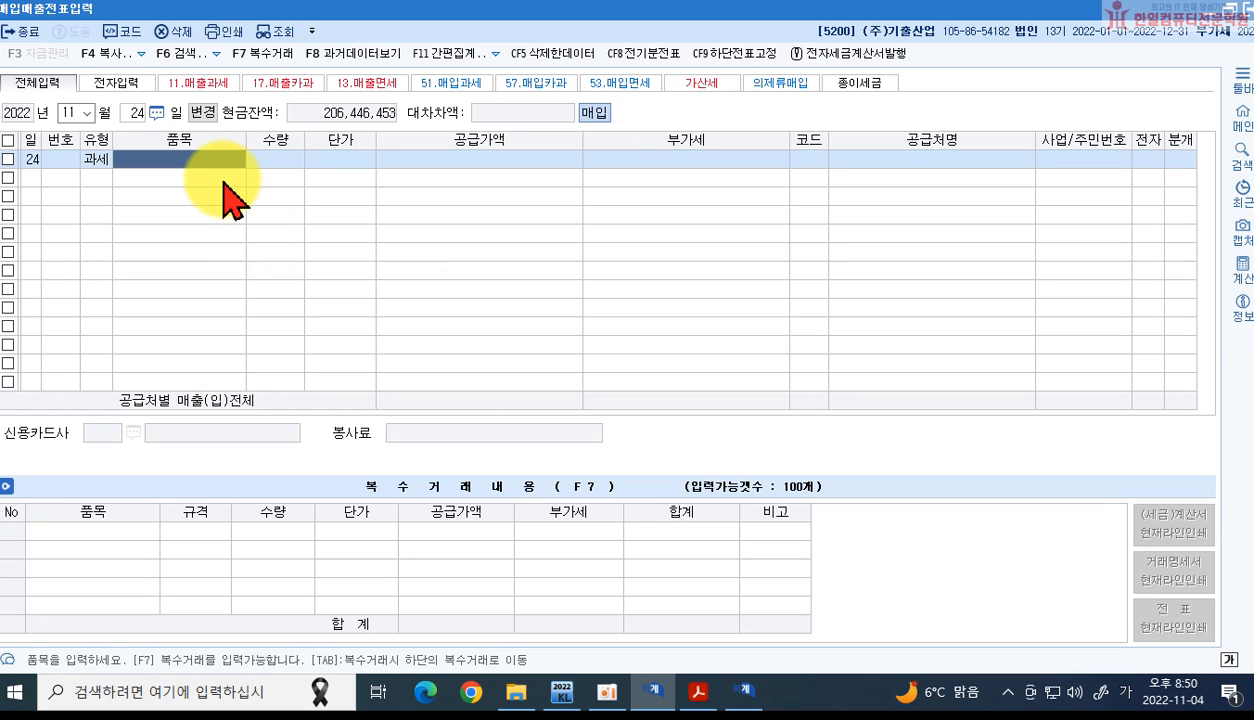
type("운바")
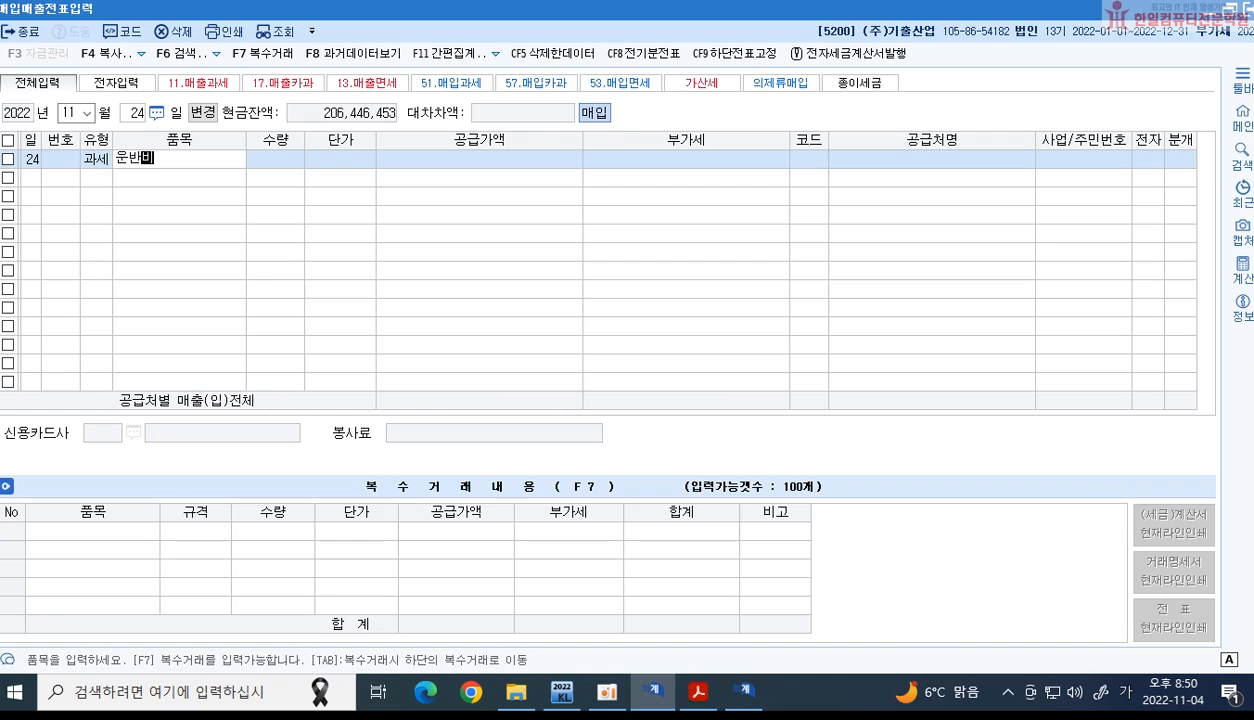
key("Return")
key("Return")
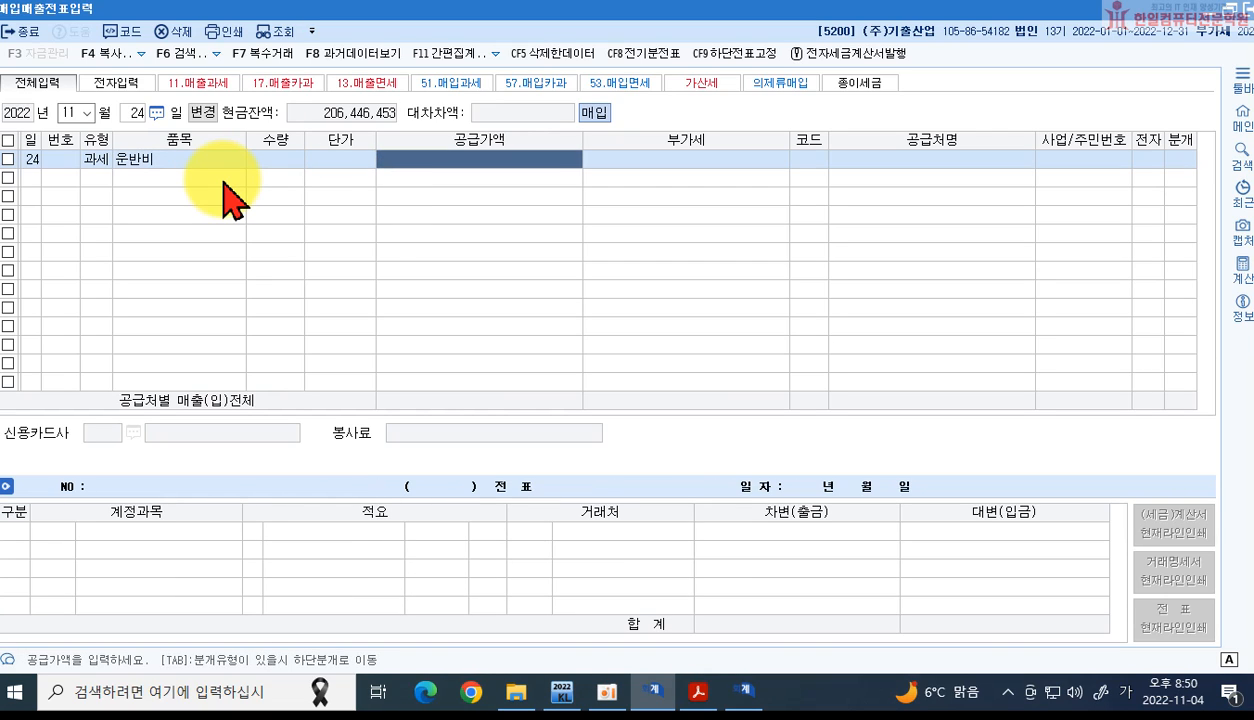
type("20")
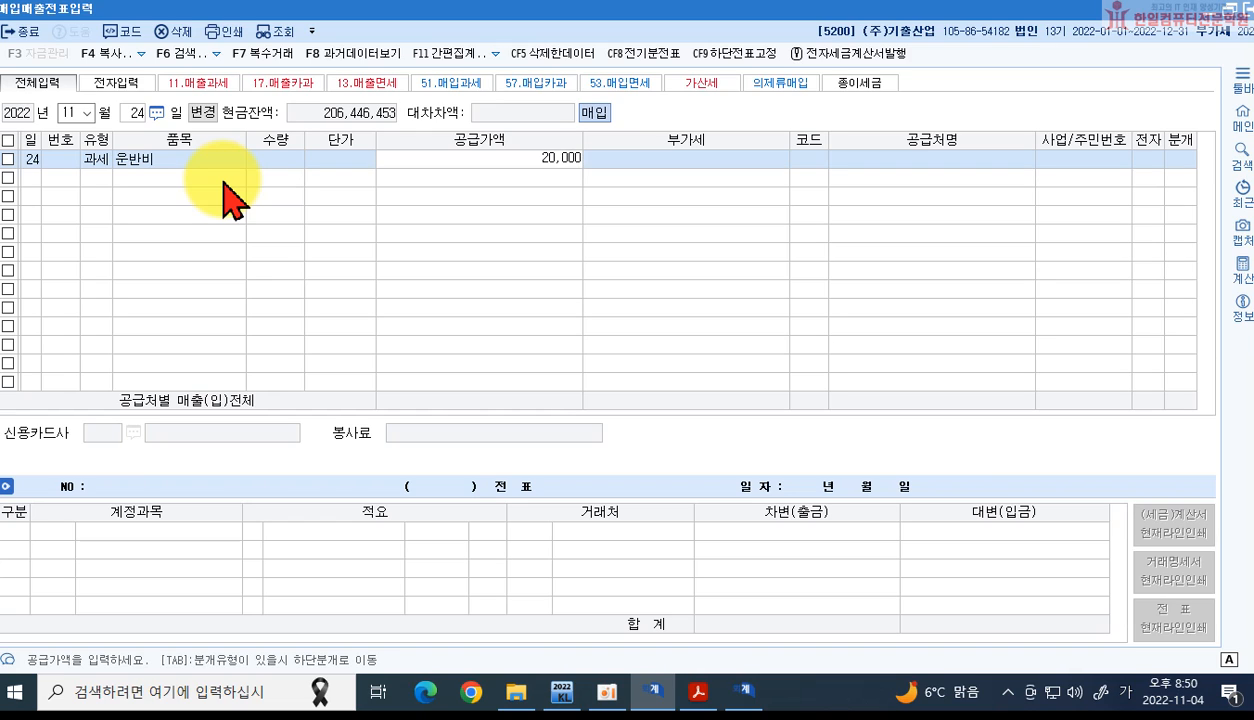
key("Return")
key("Return")
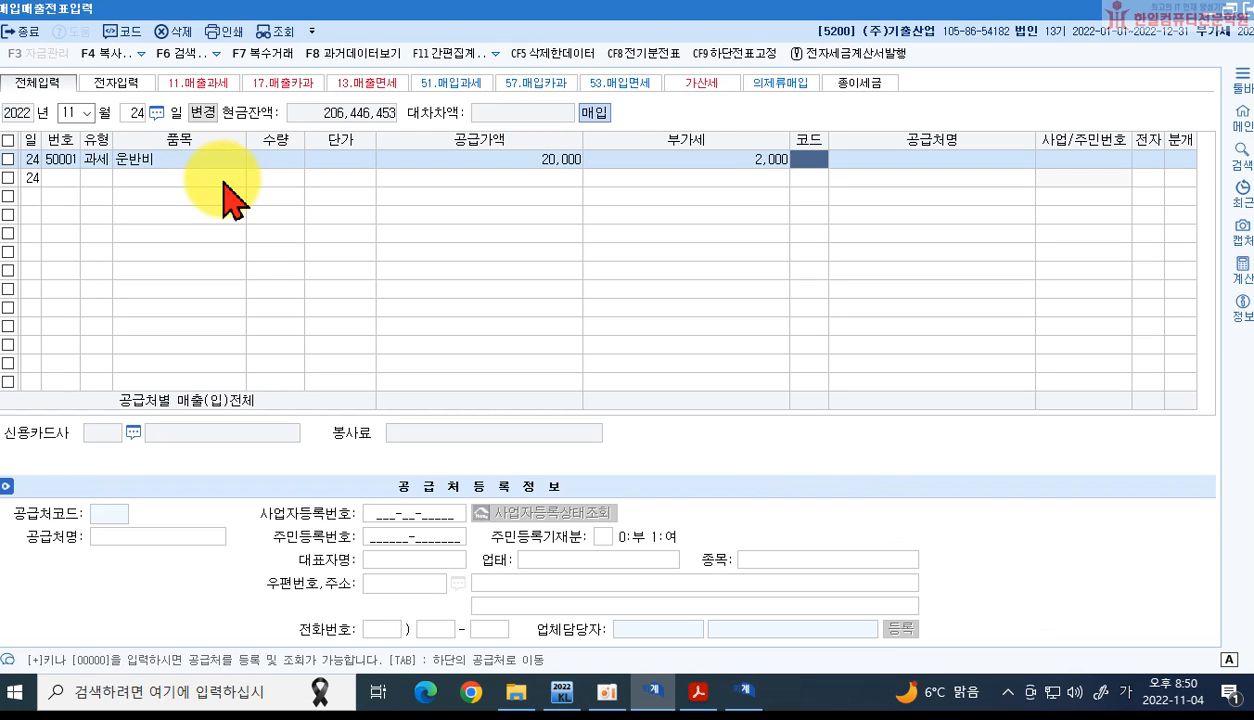
Step: Set the supplier to 가로수, leave the electronic invoice field blank, and journalize the 운반비 purchase as 현금 (1)
type("가")
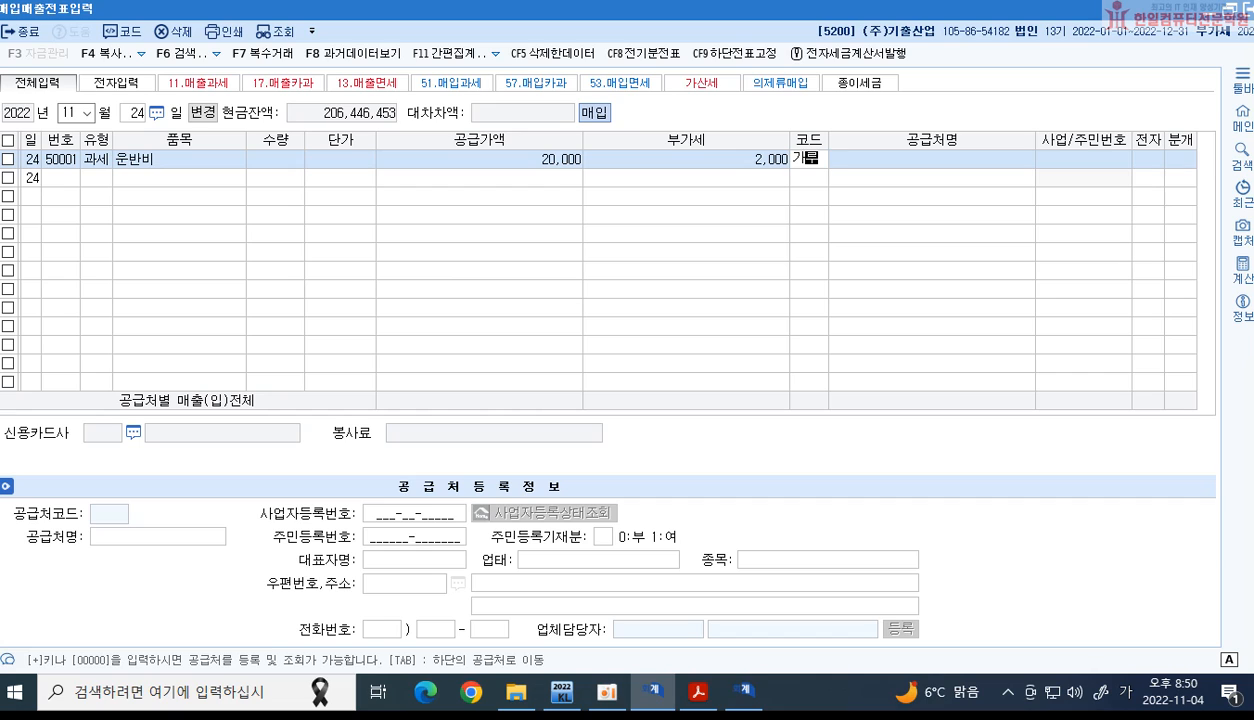
type("로수")
key("Return")
key("Return")
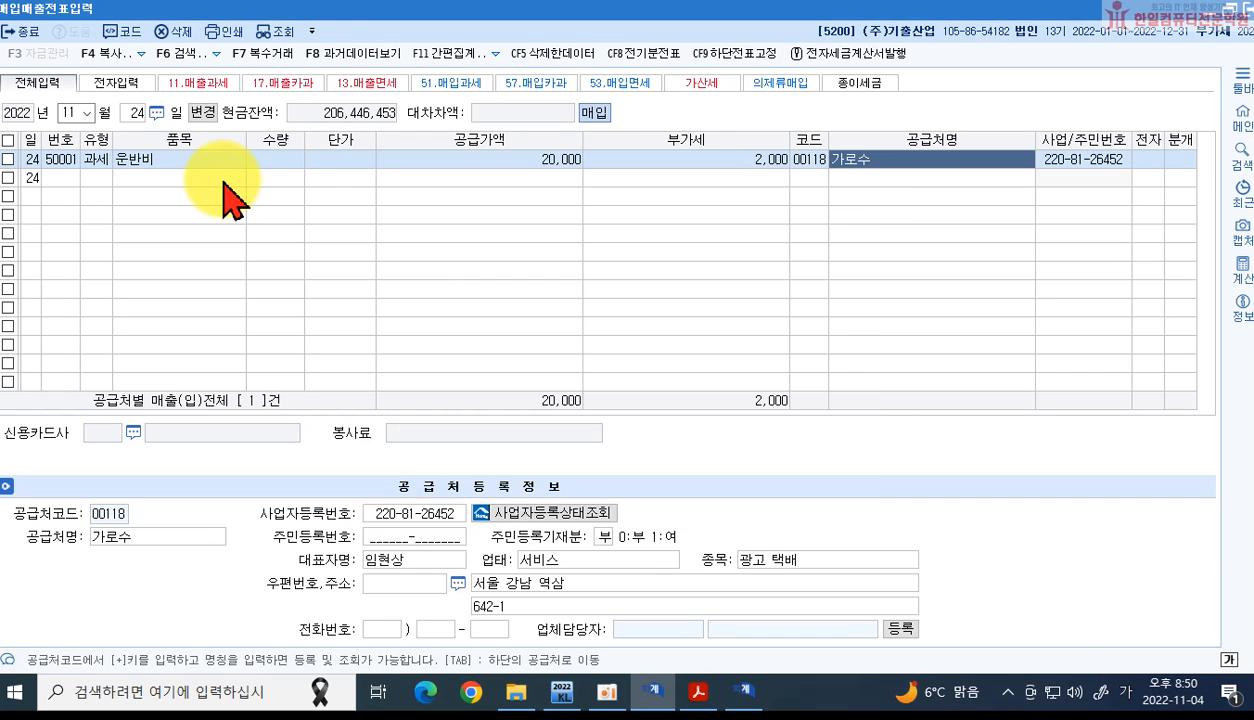
key("Return")
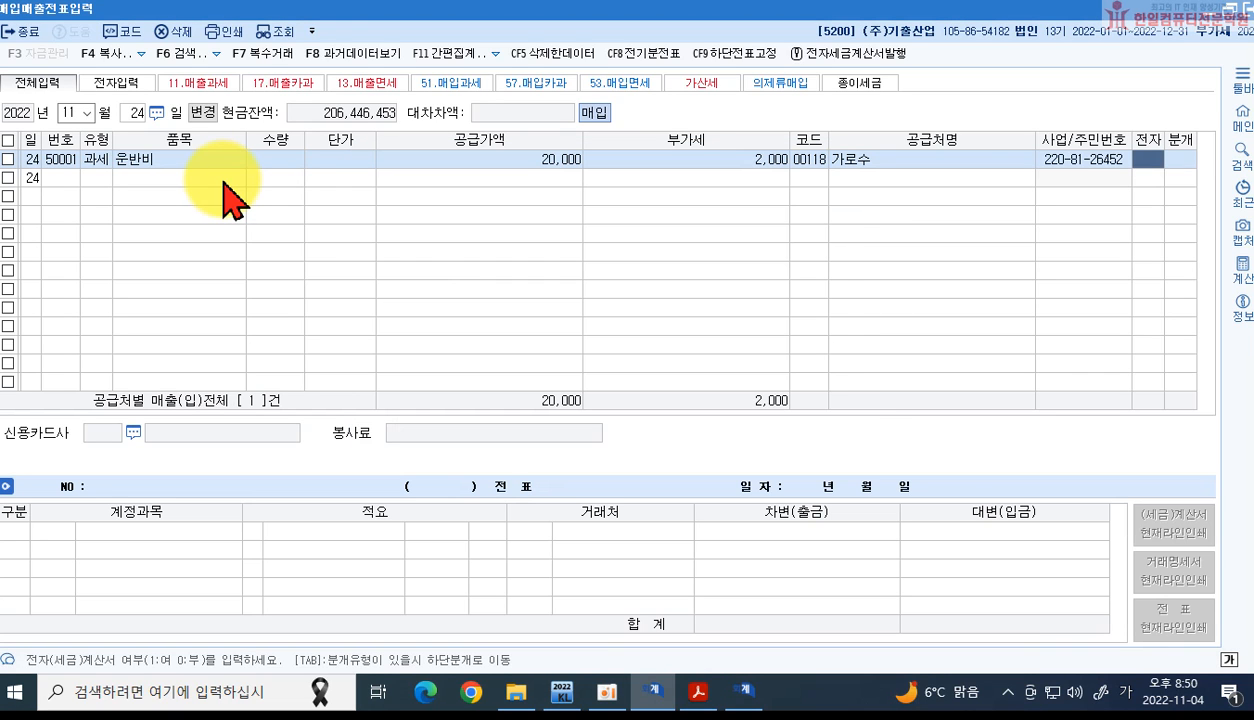
key("Return")
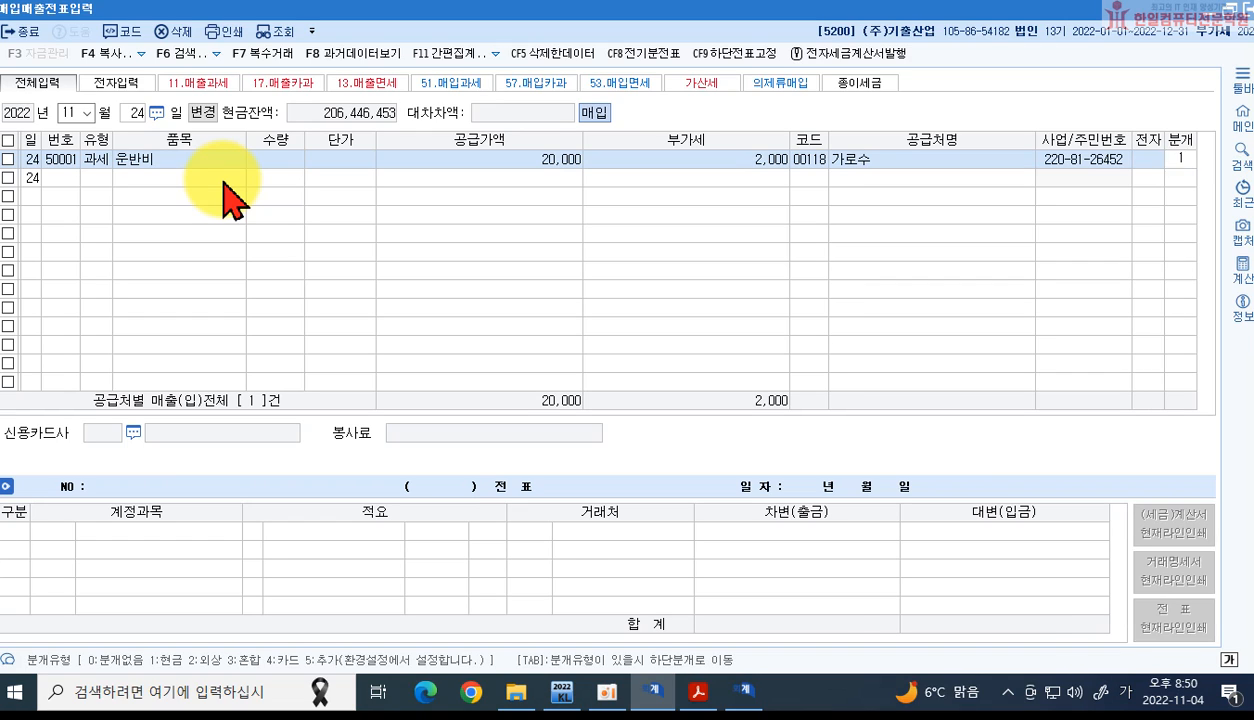
key("Return")
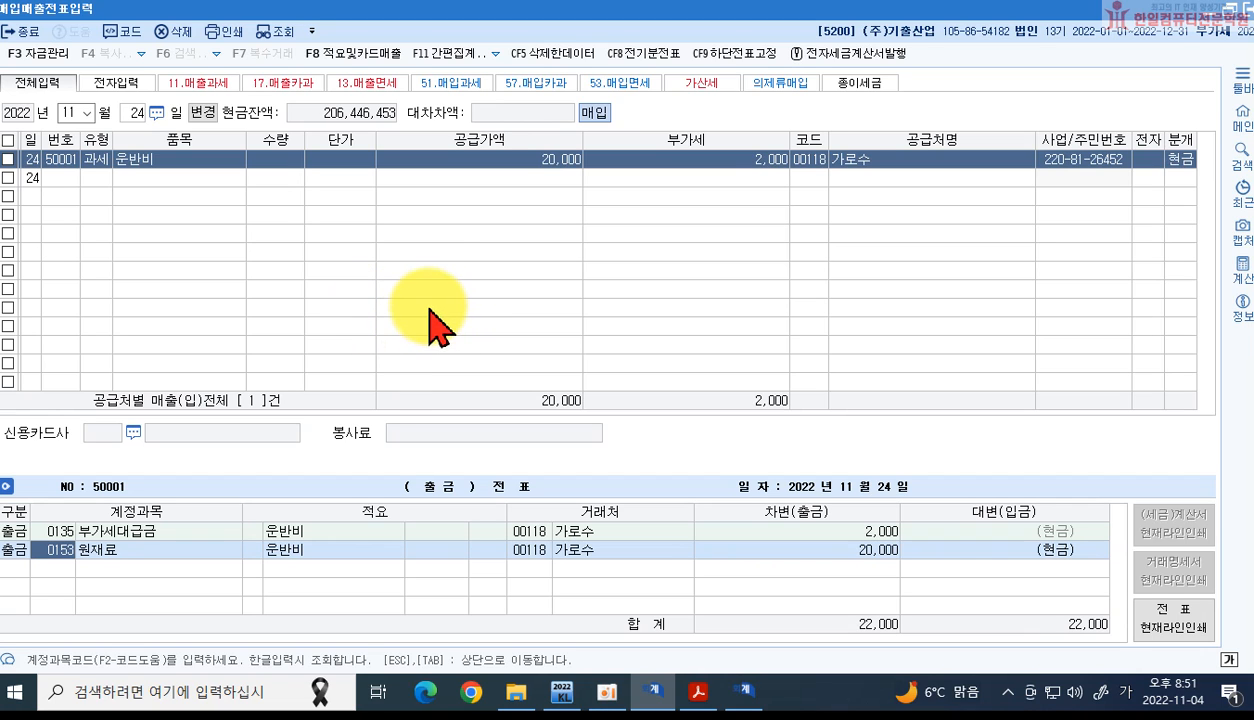
Step: Switch to the textbook PDF and examine the November 28 item's payment method and its capital versus revenue expenditure treatment
left_click(699, 697)
scroll(495, 385, "down", 2)
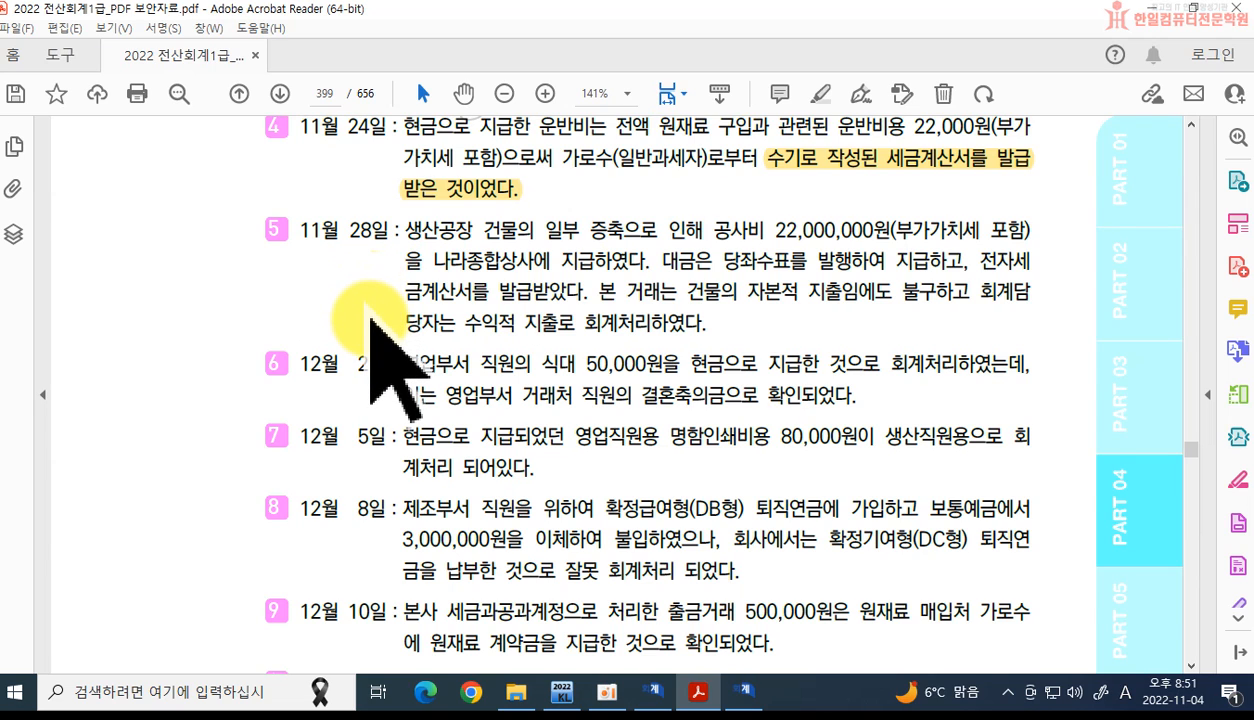
scroll(372, 318, "up", 1)
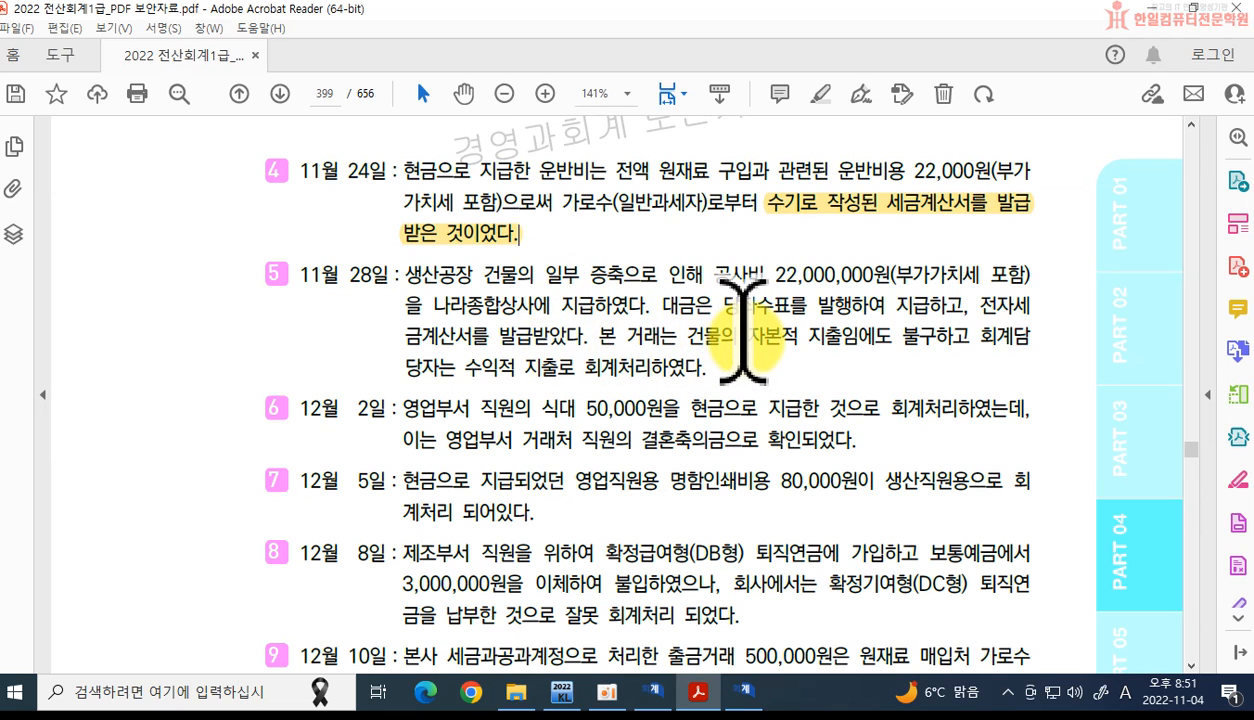
left_click_drag(748, 338, 968, 338)
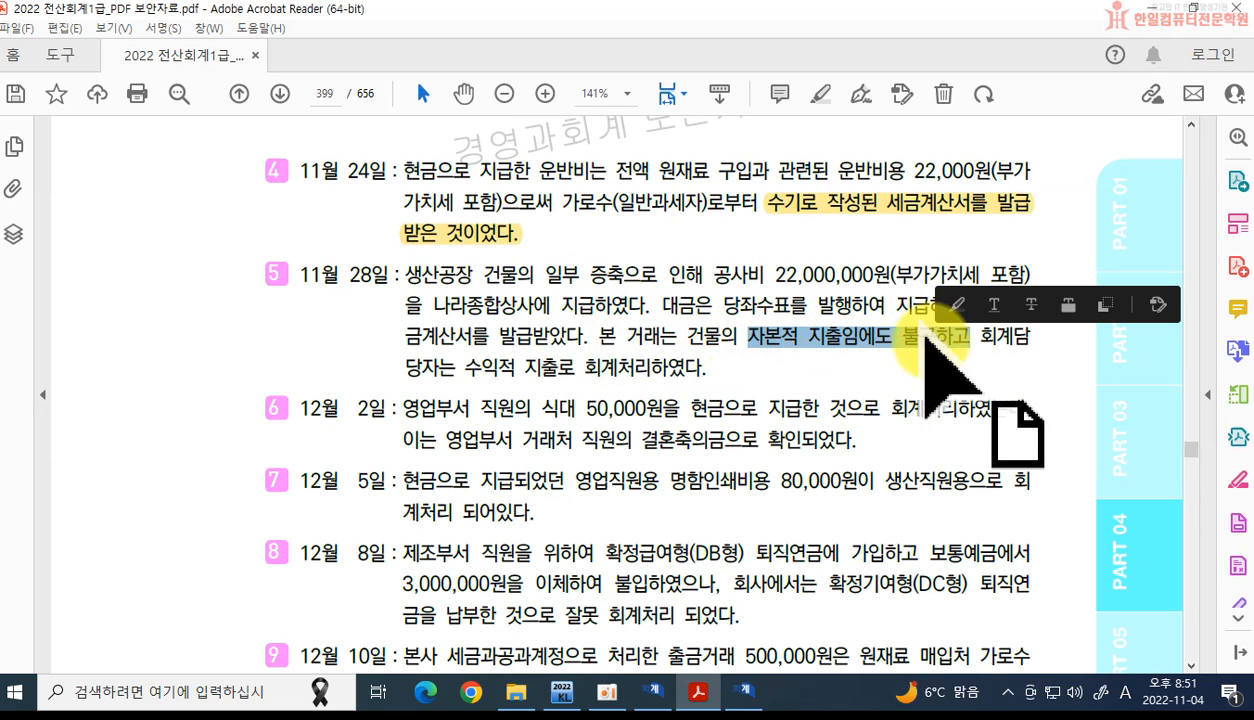
left_click(532, 390)
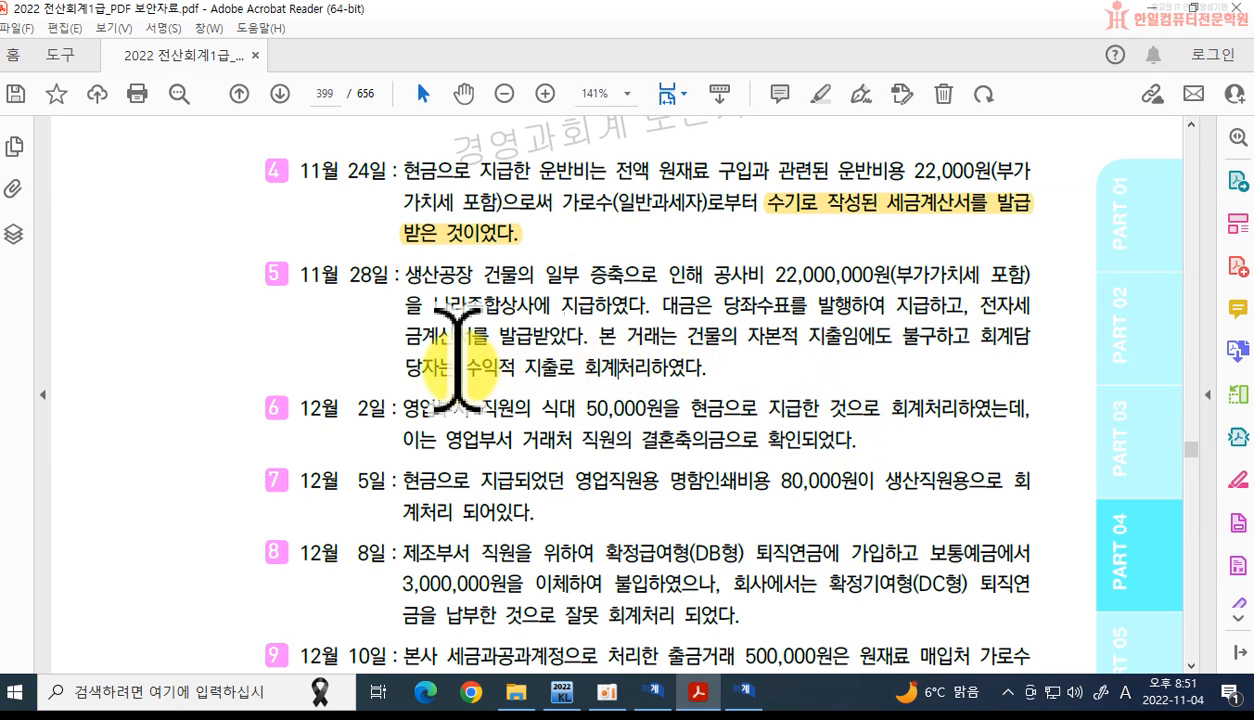
left_click_drag(460, 365, 498, 358)
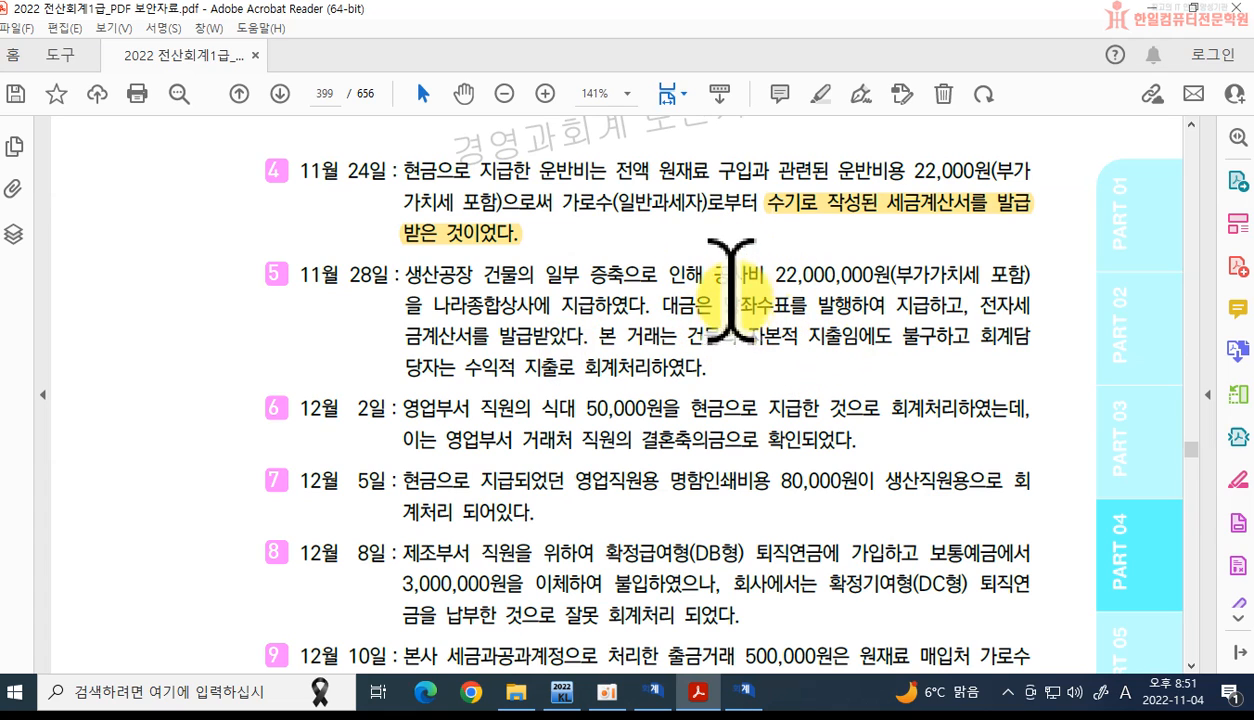
left_click_drag(686, 339, 721, 338)
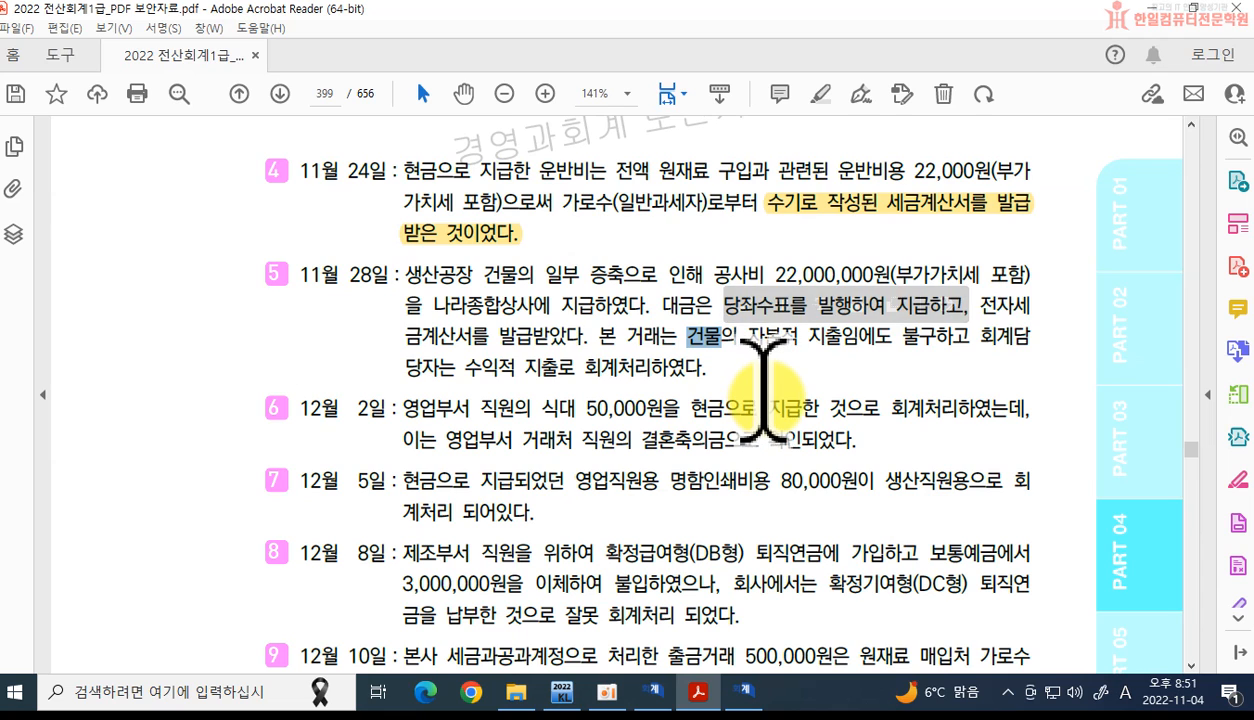
left_click(556, 367)
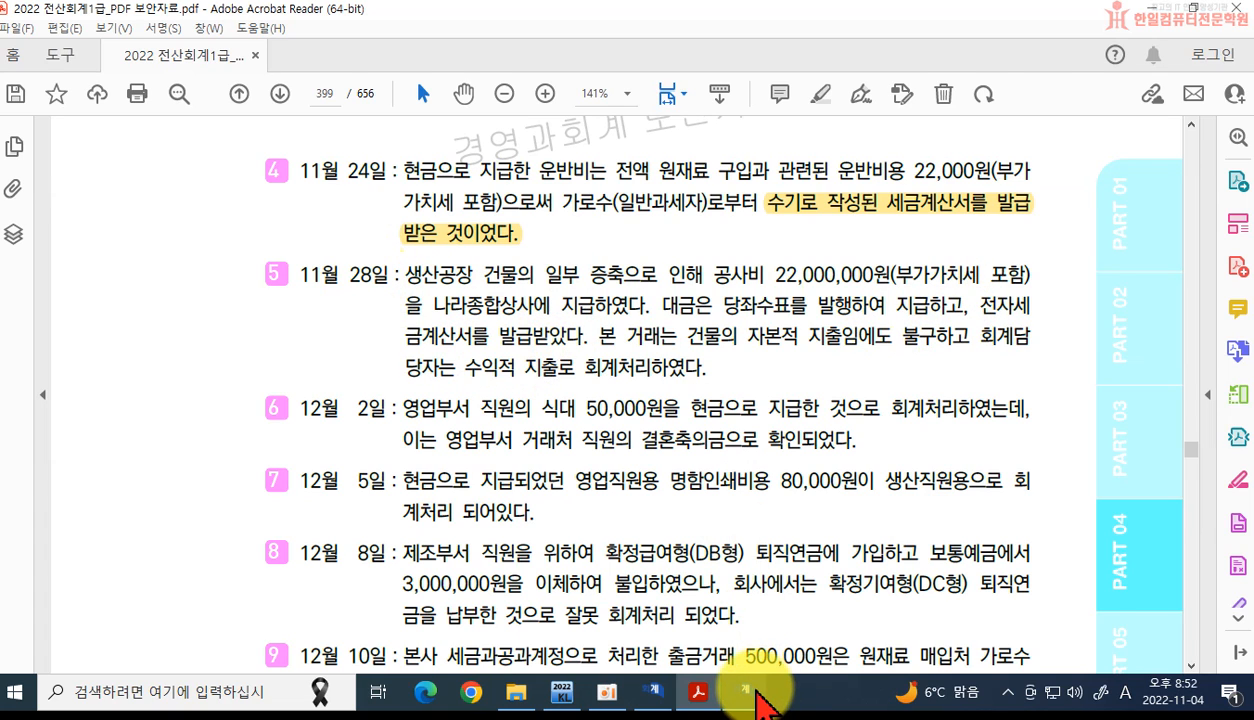
Step: Close the 일반전표입력 window and open the November 28 entries in 매입매출전표입력
left_click(750, 690)
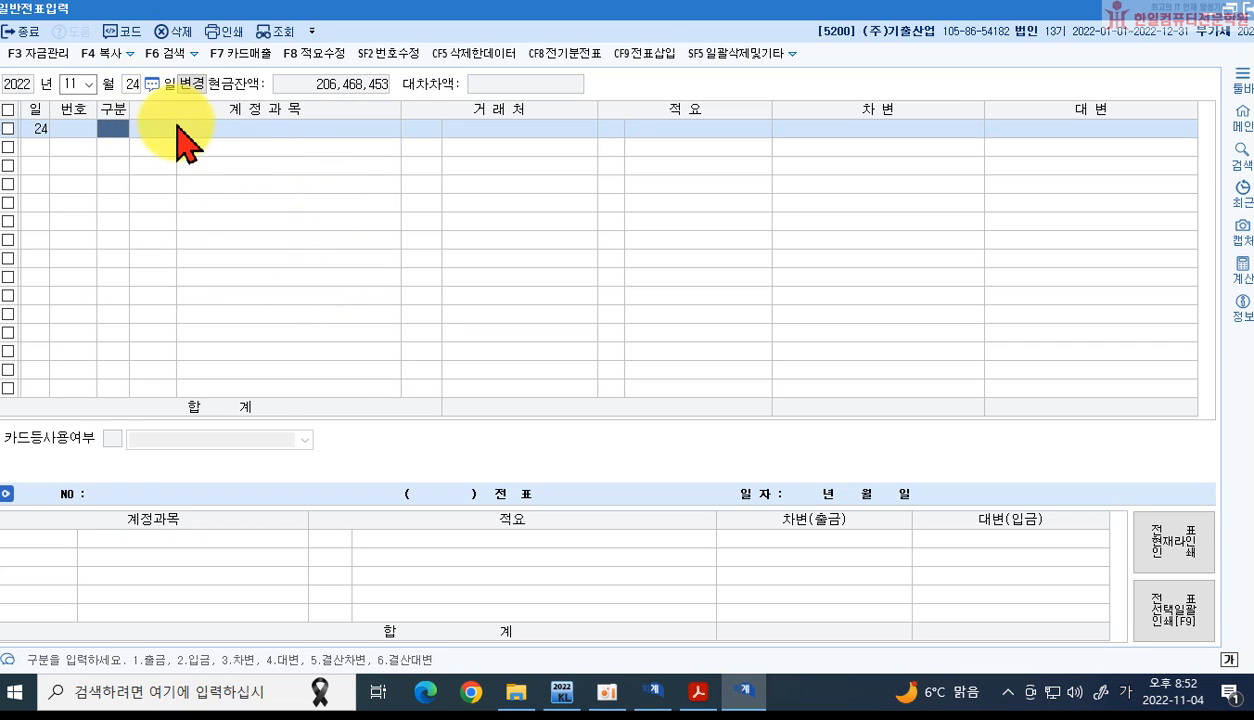
left_click(698, 690)
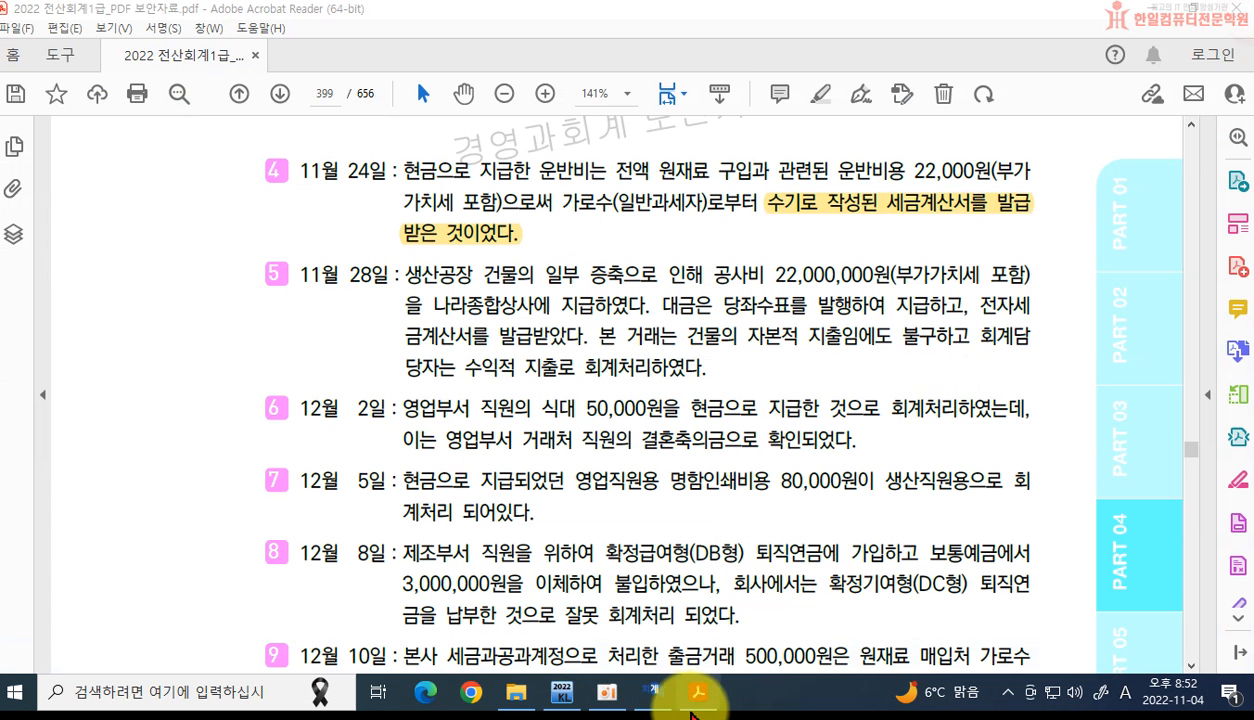
left_click(652, 690)
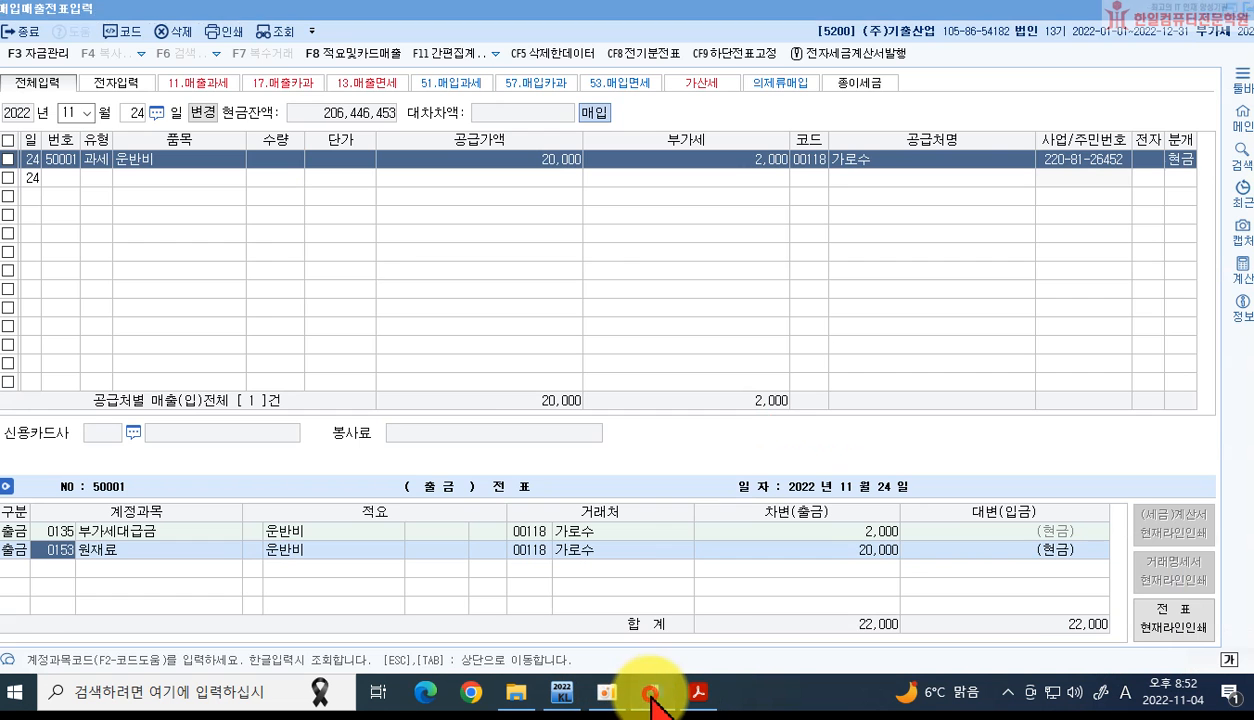
left_click(133, 112)
type("28")
key("Return")
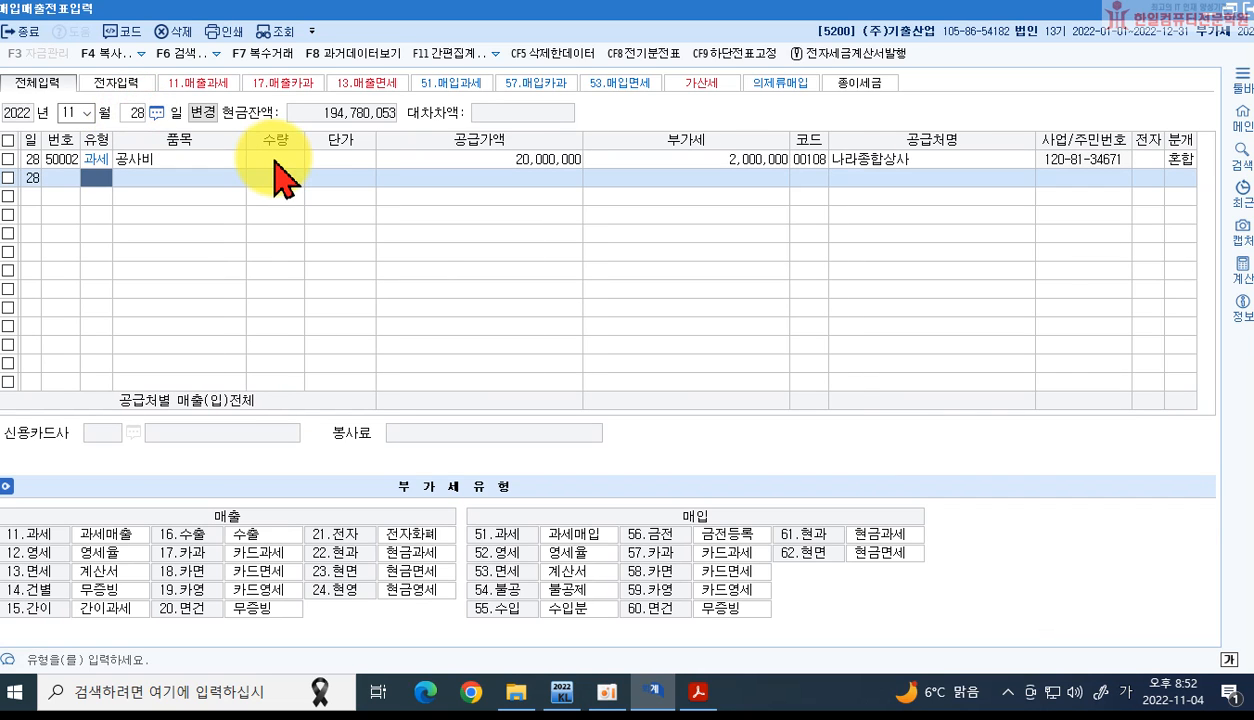
Step: Display the 공사비 entry's journal lines and select the account code of the 수선비 line
left_click(124, 162)
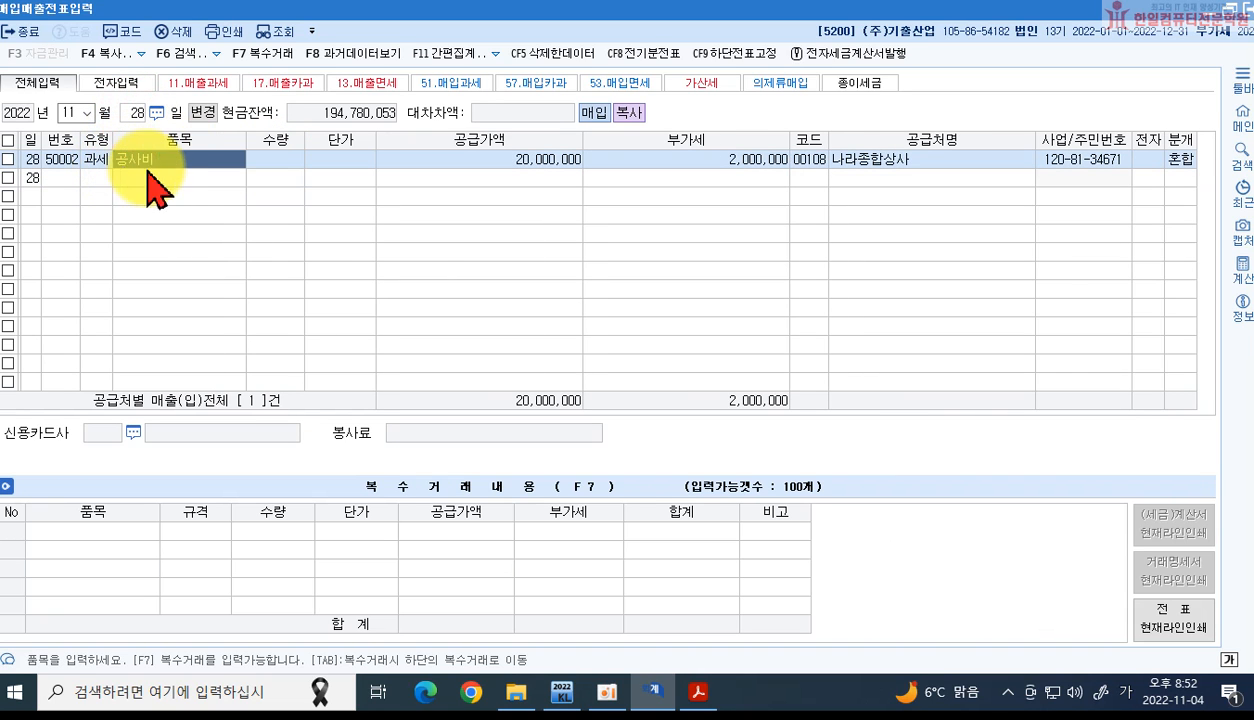
left_click(473, 160)
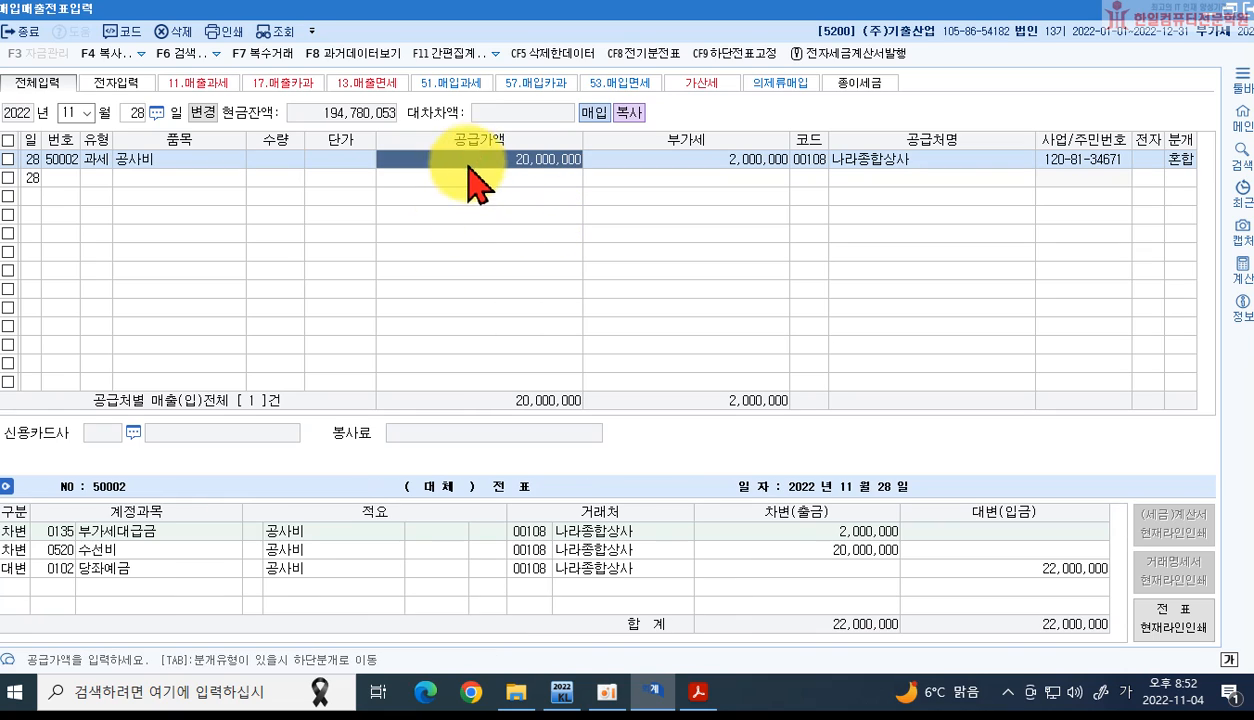
left_click(55, 550)
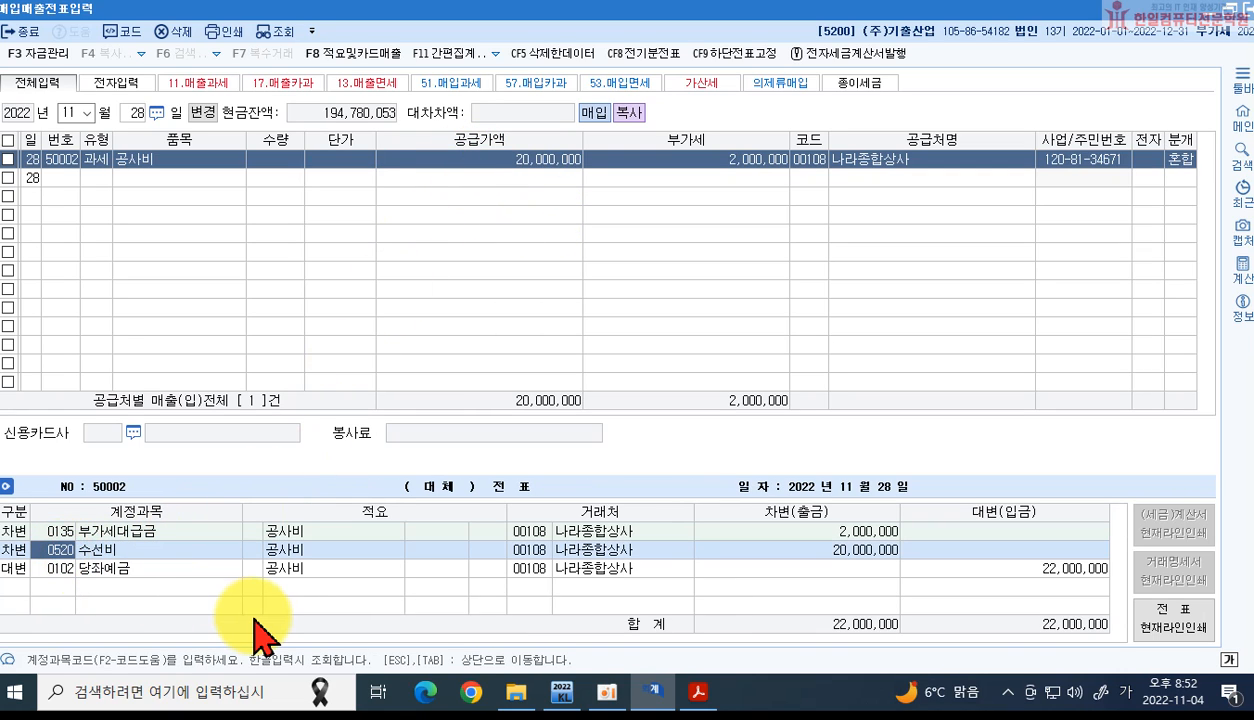
Step: Switch to the textbook PDF and highlight "자본적 지출" in the November 28 item
left_click(699, 691)
left_click_drag(787, 340, 848, 340)
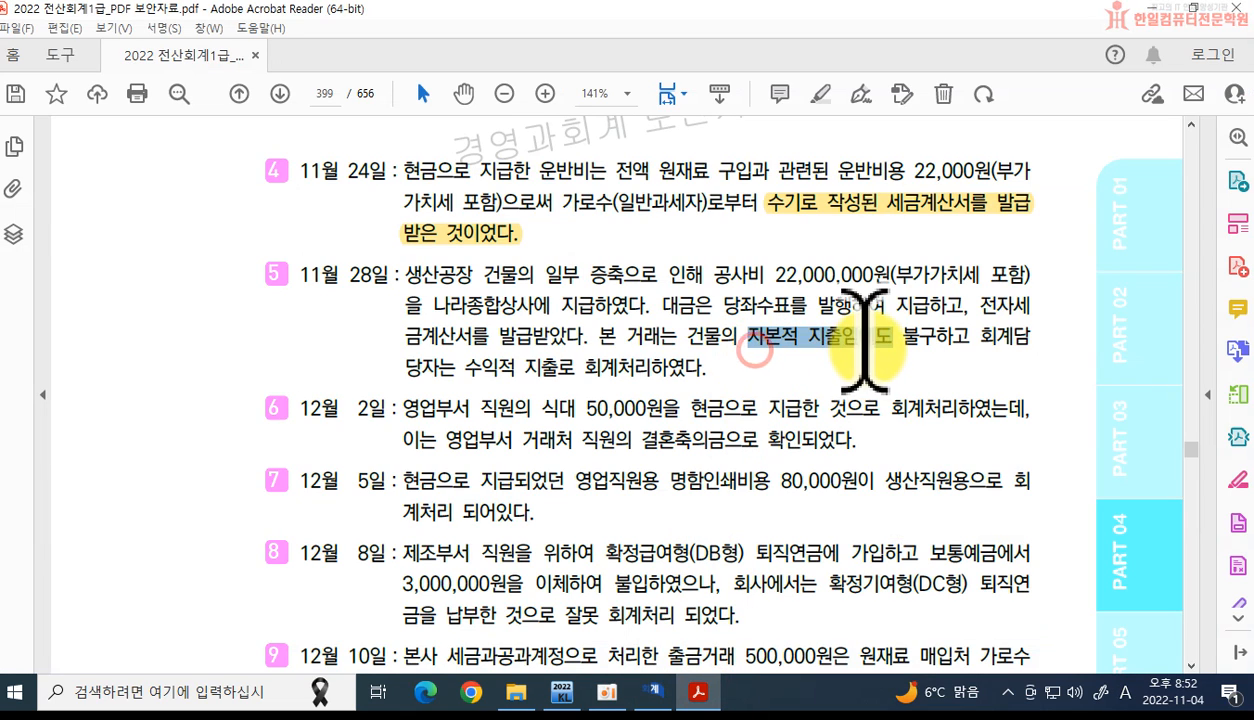
left_click(878, 312)
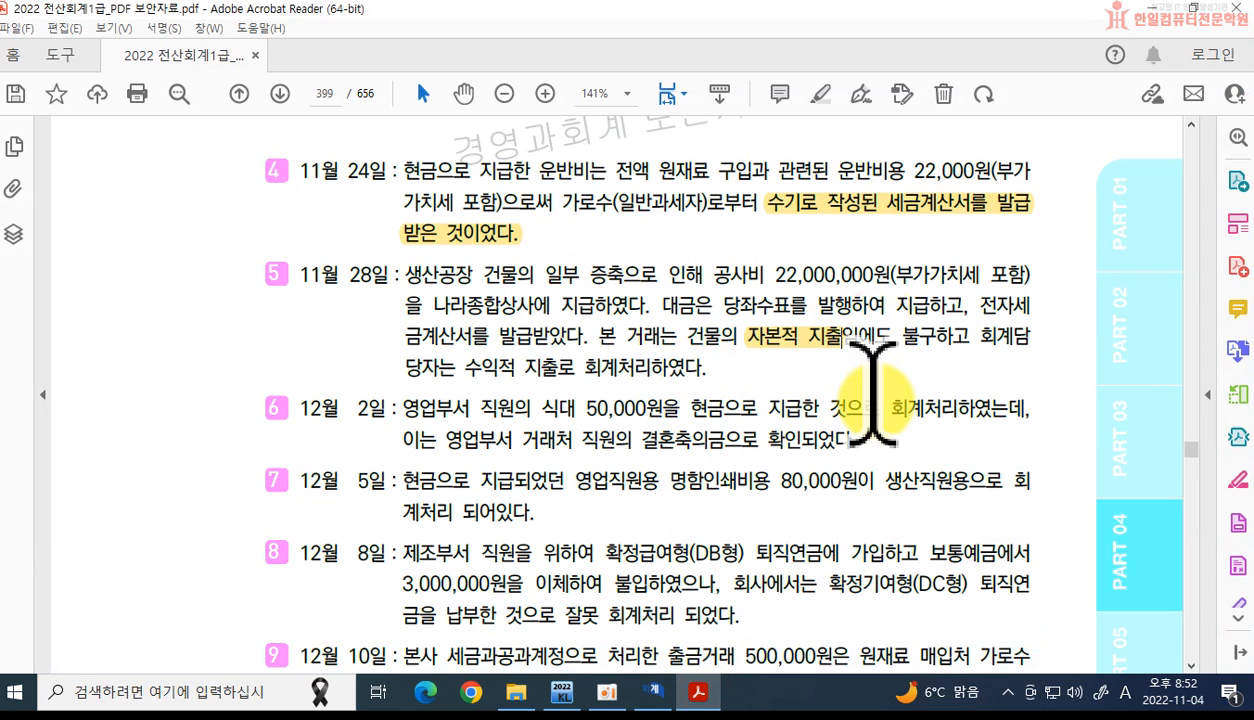
Step: Highlight "건물" in the November 28 item, and switch to KcLep to change the 수선비 line's account to 0202 건물
left_click_drag(483, 273, 521, 273)
left_click(548, 247)
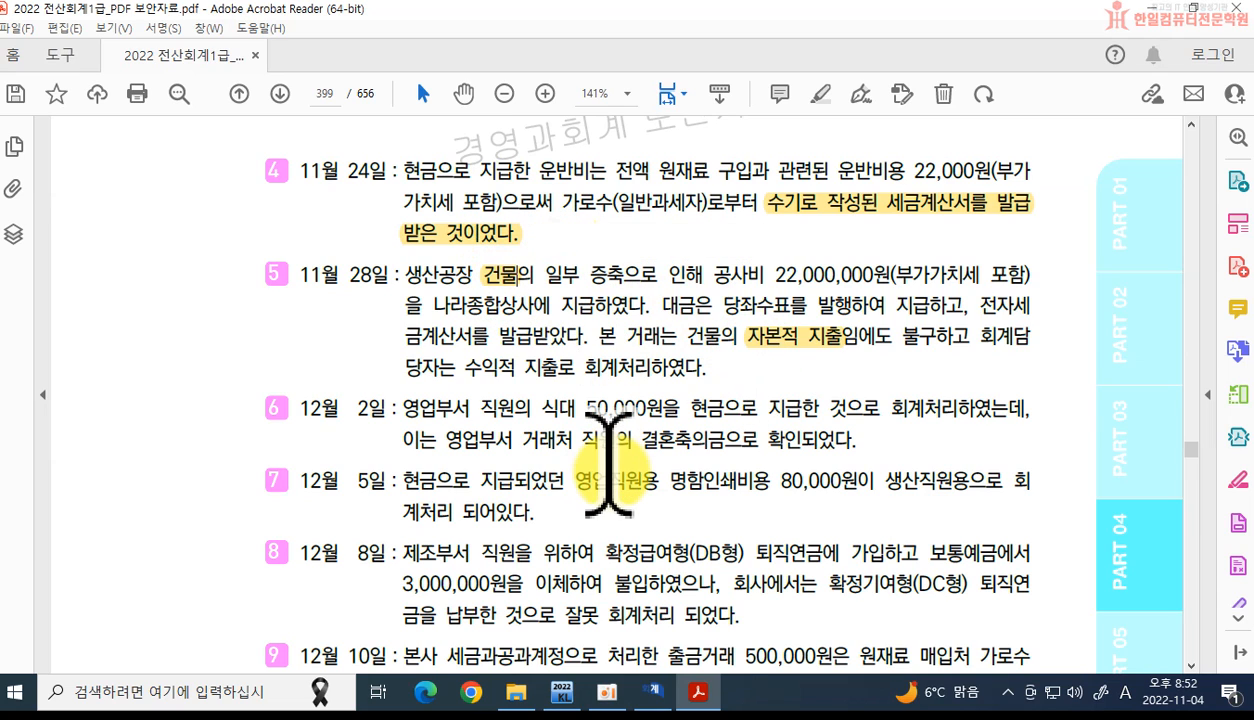
left_click(652, 691)
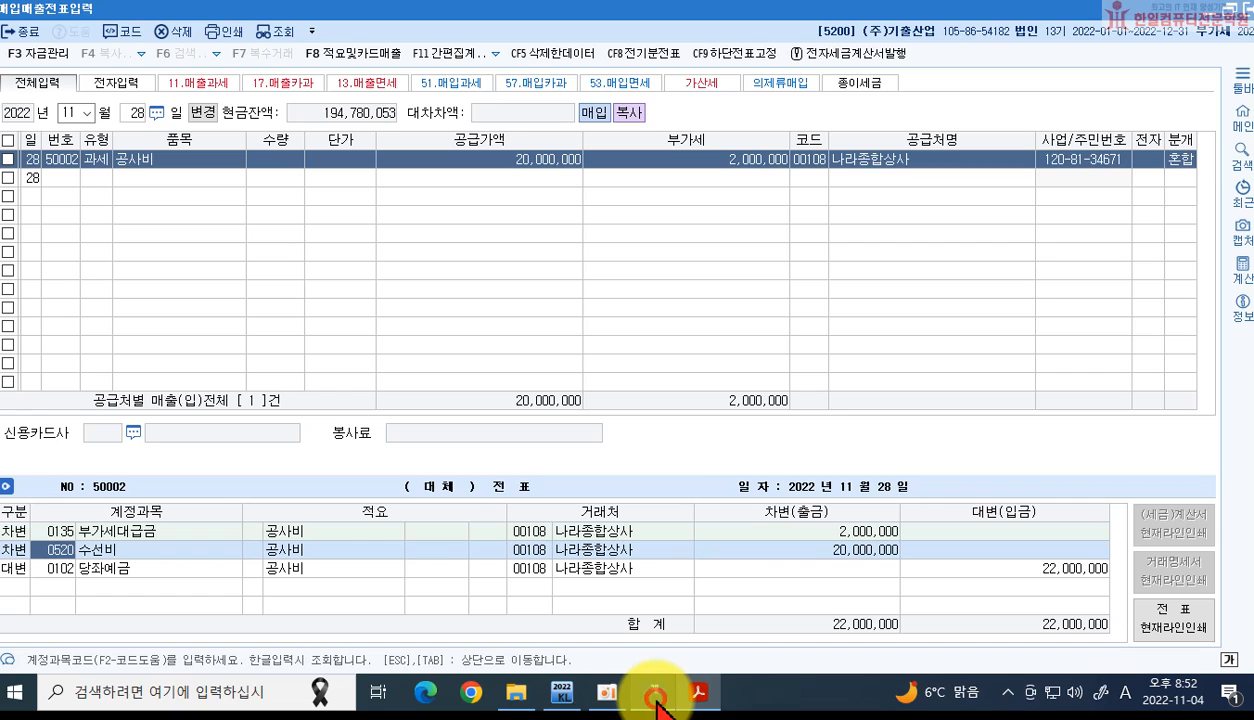
mouse_move(535, 710)
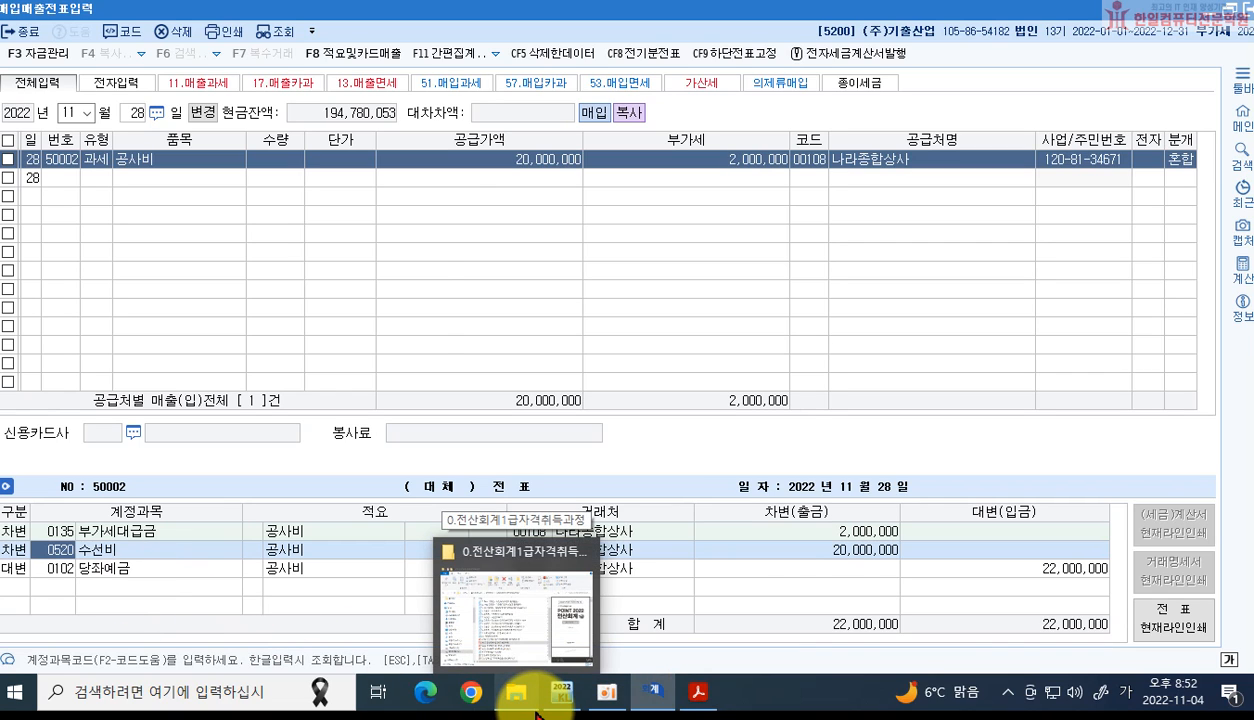
key("Return")
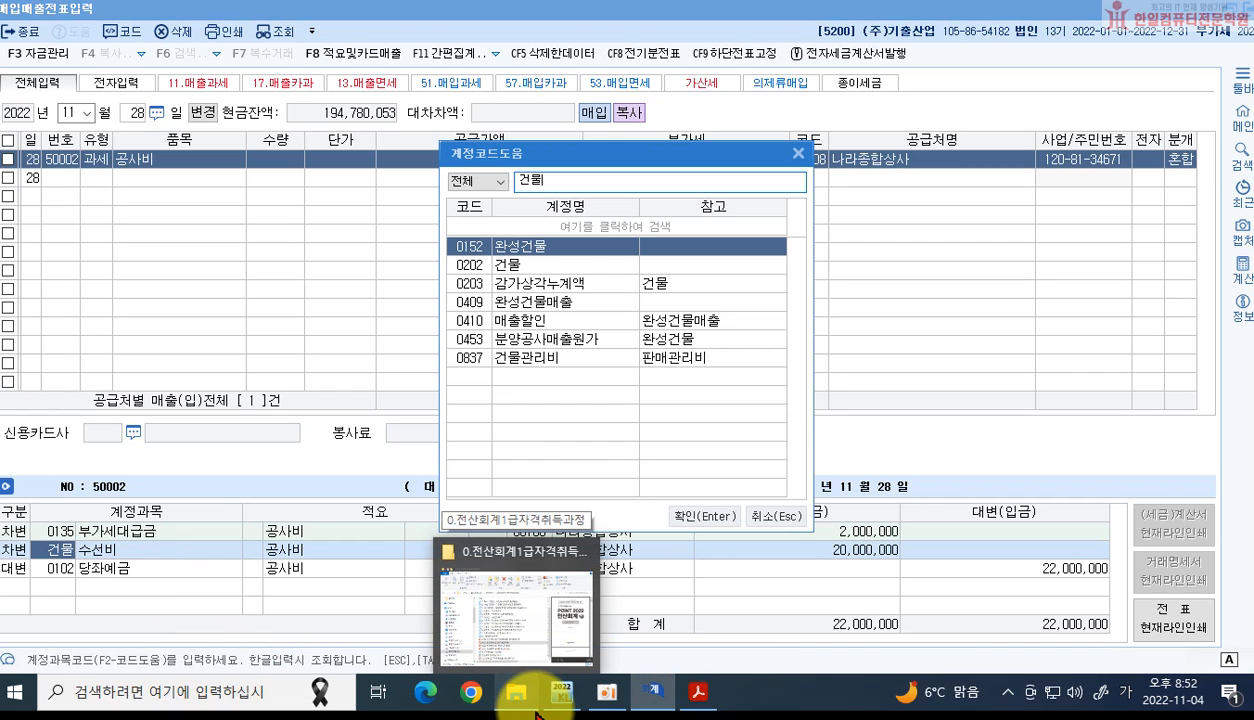
left_click(524, 266)
double_click(522, 267)
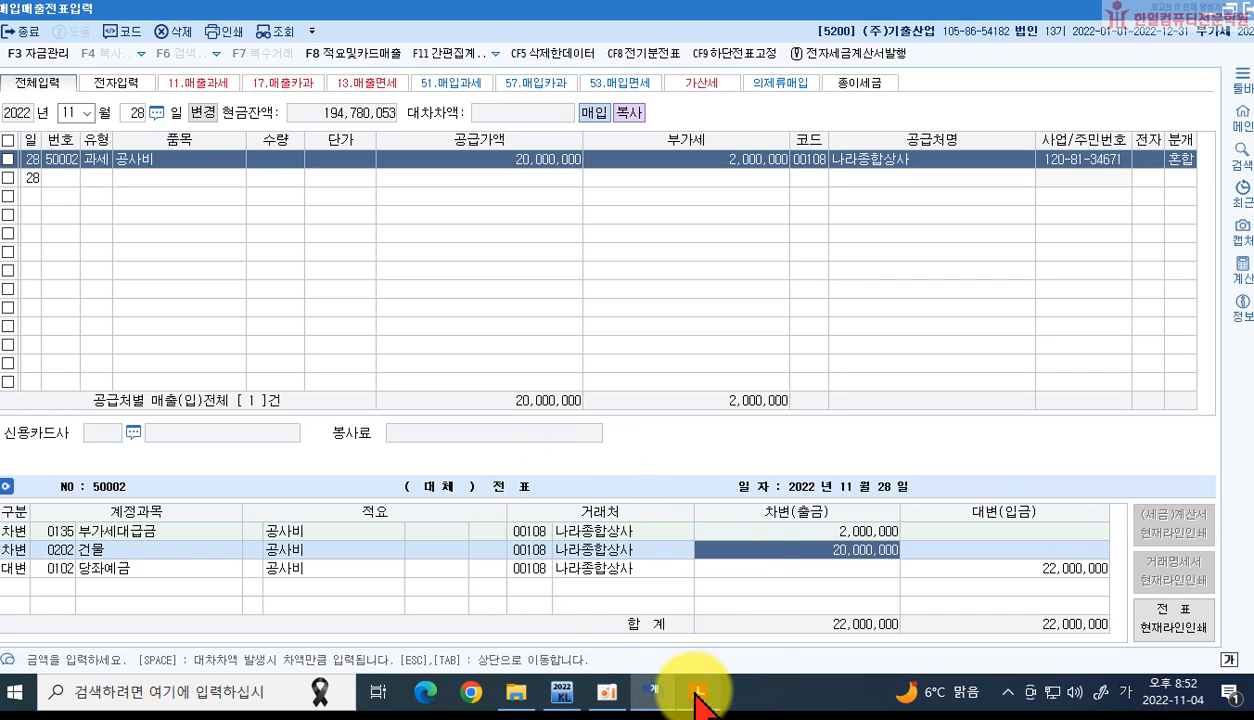
Step: Switch to the textbook PDF and examine the December 2 item's meal expense and its actual wedding gift purpose
mouse_move(700, 703)
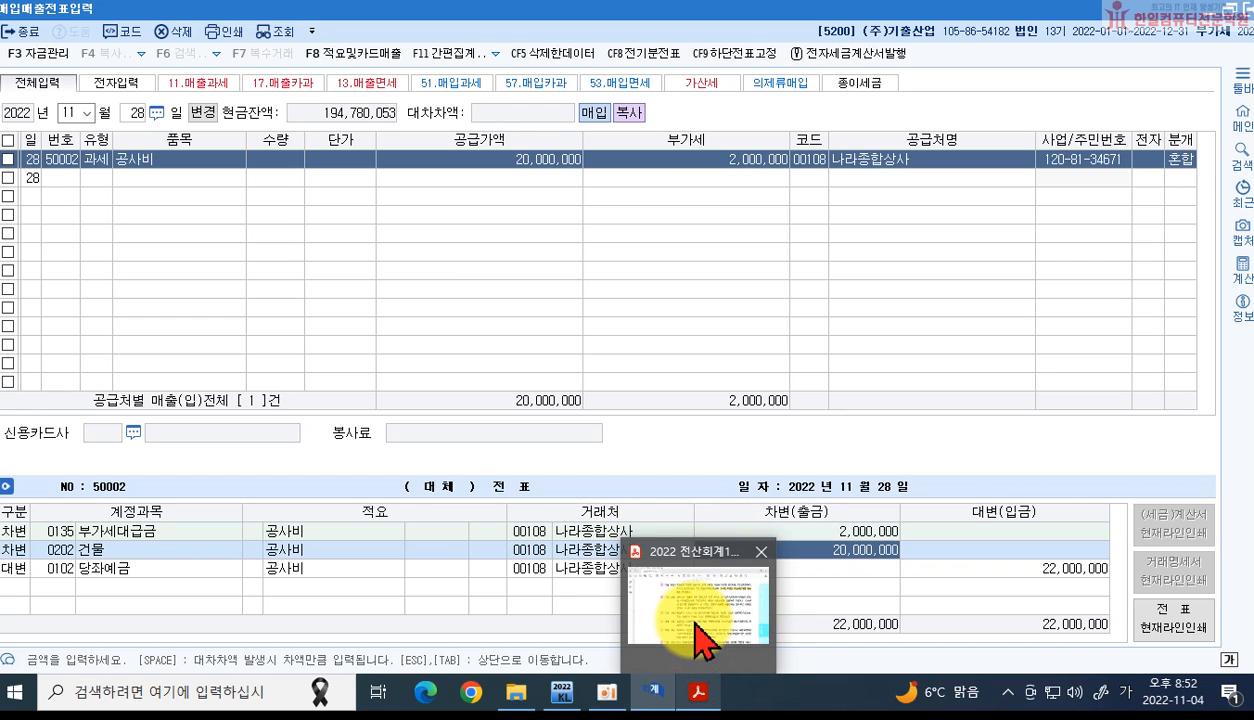
left_click(705, 640)
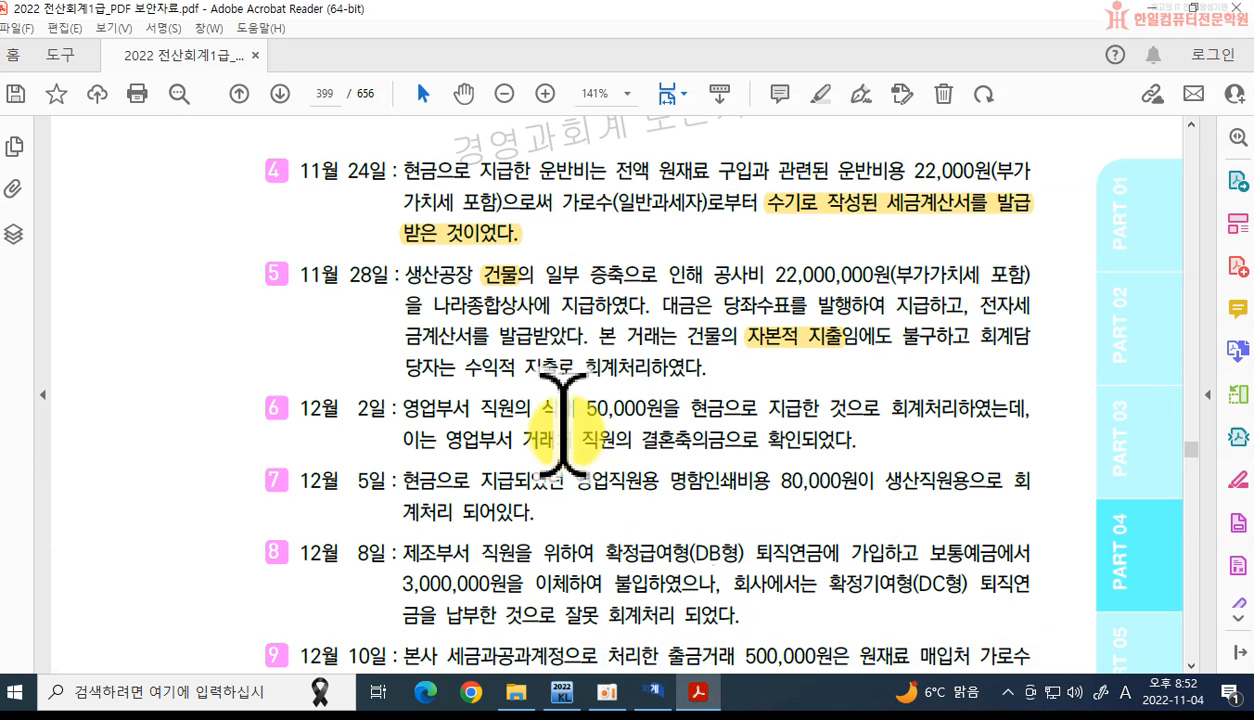
scroll(465, 420, "down", 1)
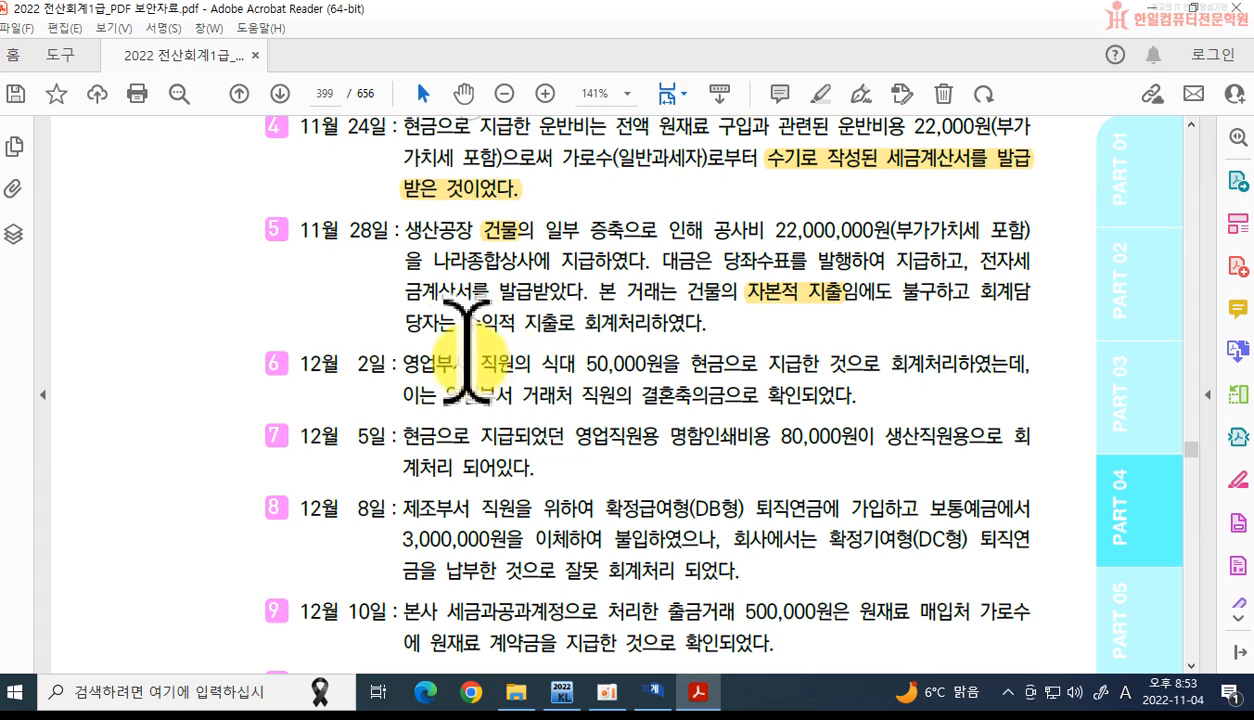
left_click_drag(404, 363, 627, 357)
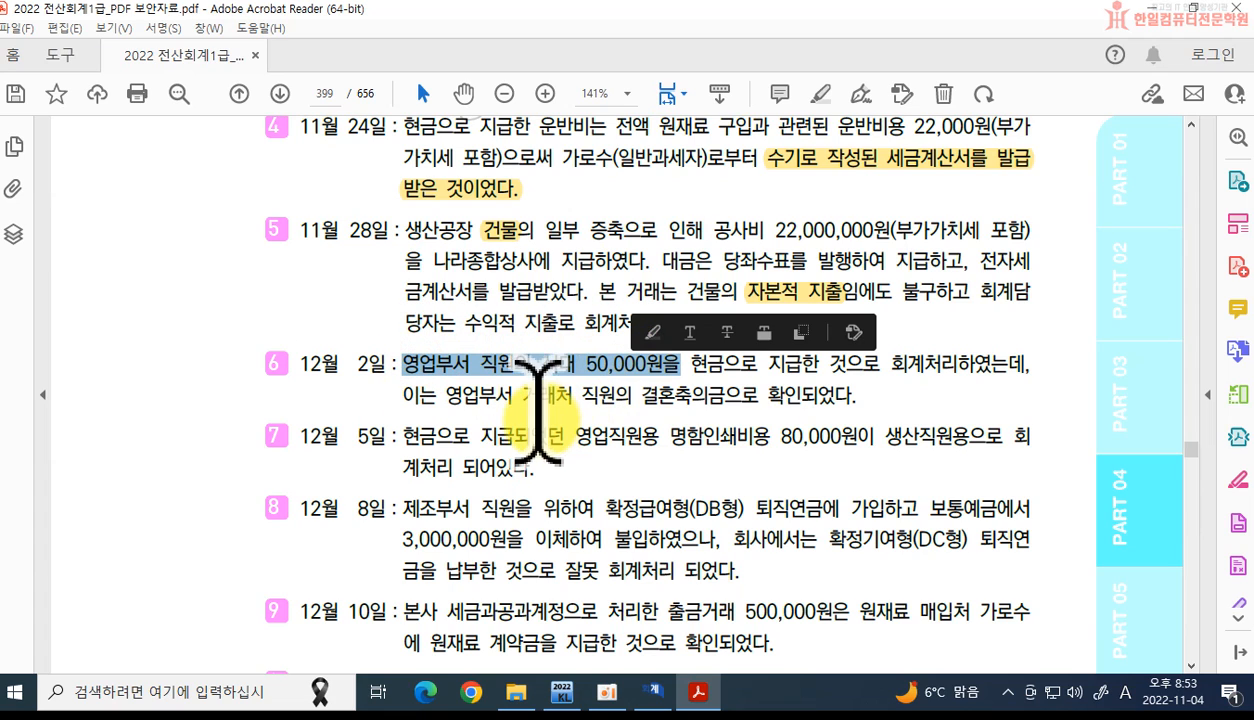
left_click_drag(446, 395, 655, 390)
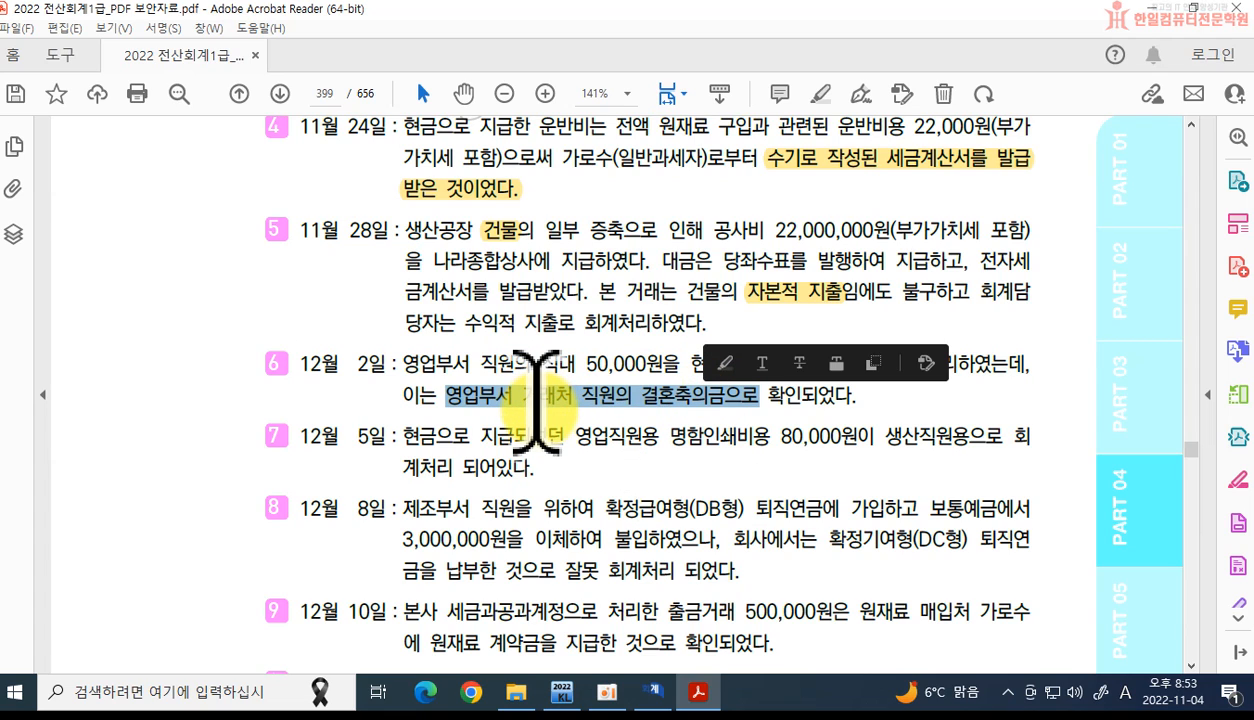
left_click(440, 372)
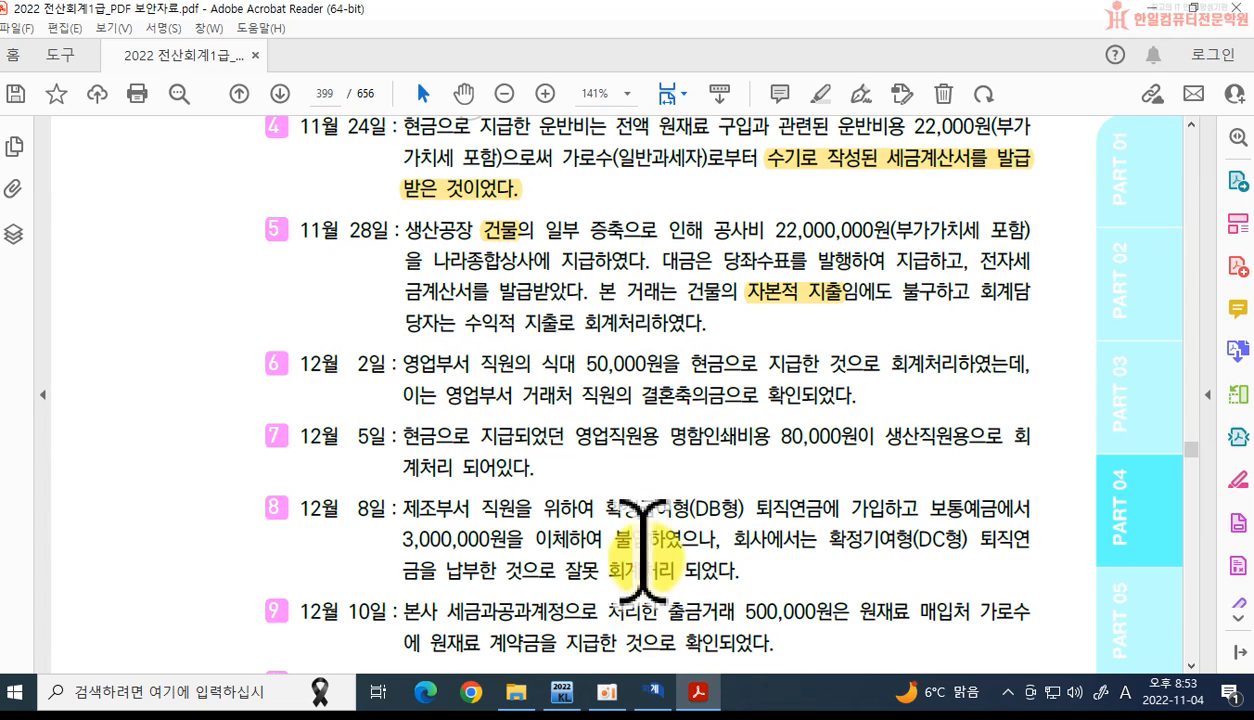
Step: Switch to KcLep and set the 매입매출전표입력 date to December 2
left_click(655, 692)
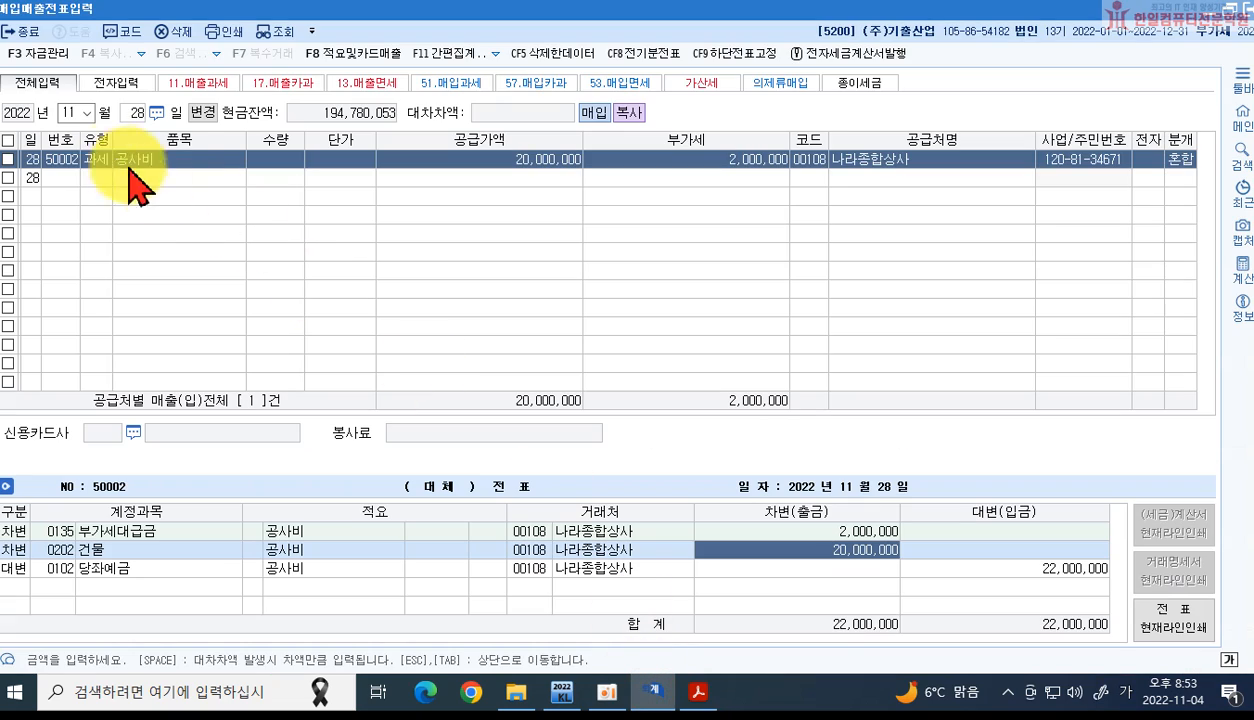
left_click(74, 112)
type("12")
key("Return")
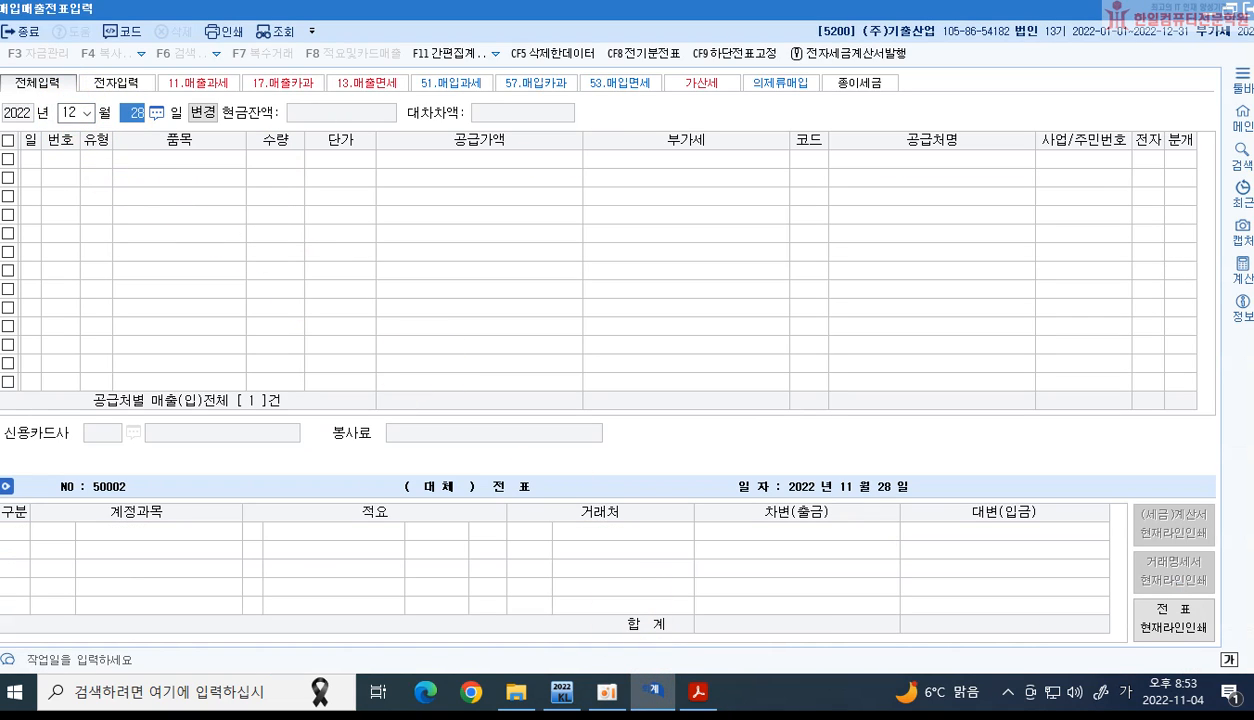
type("2")
key("Return")
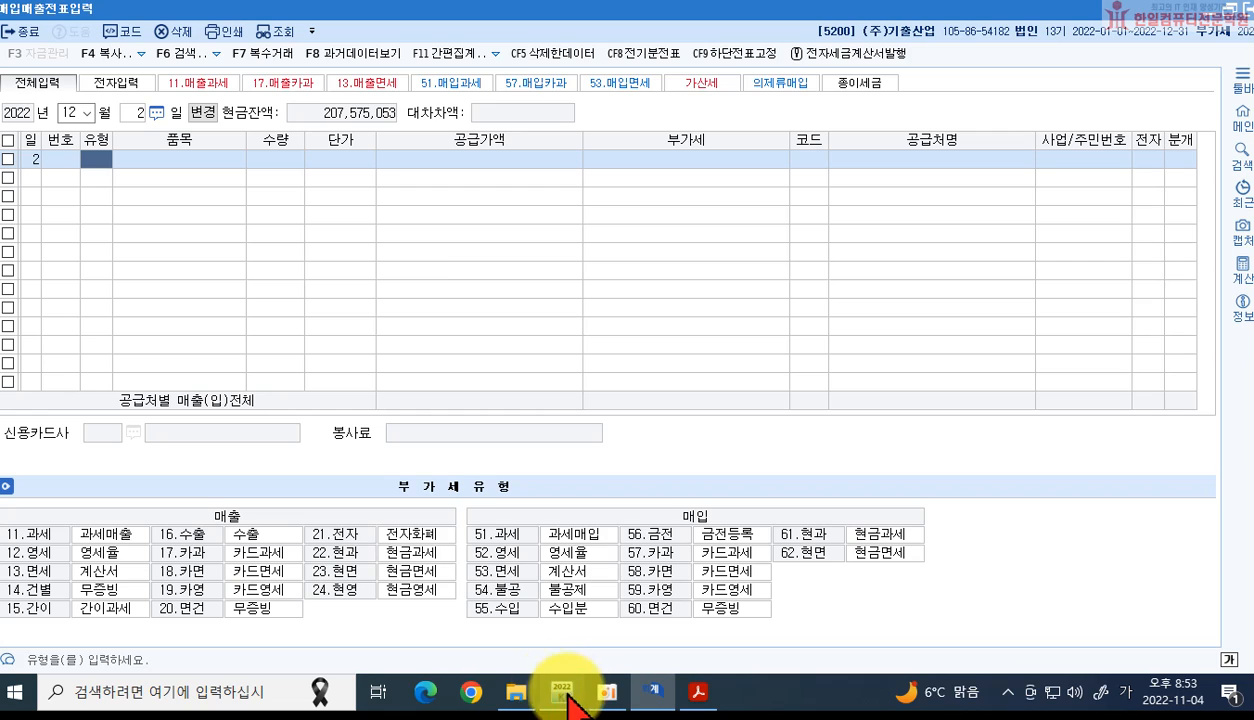
Step: Open 일반전표입력 and display the December 2 entries
left_click(566, 696)
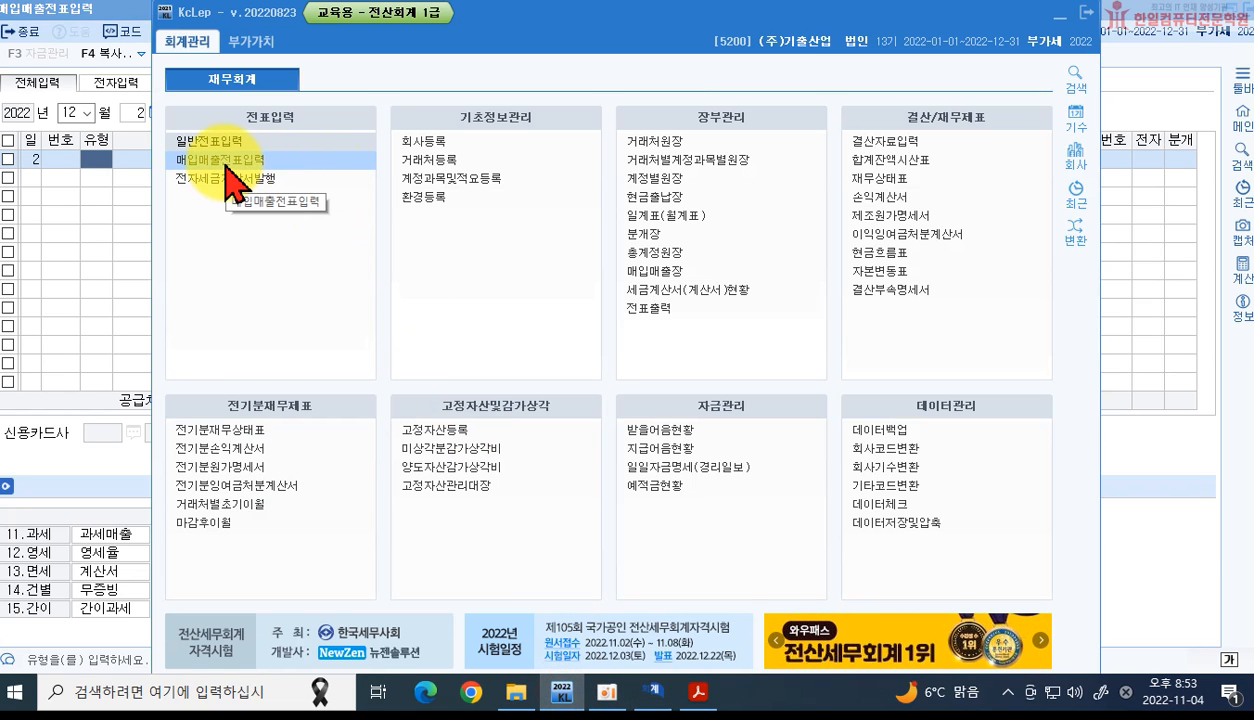
left_click(208, 141)
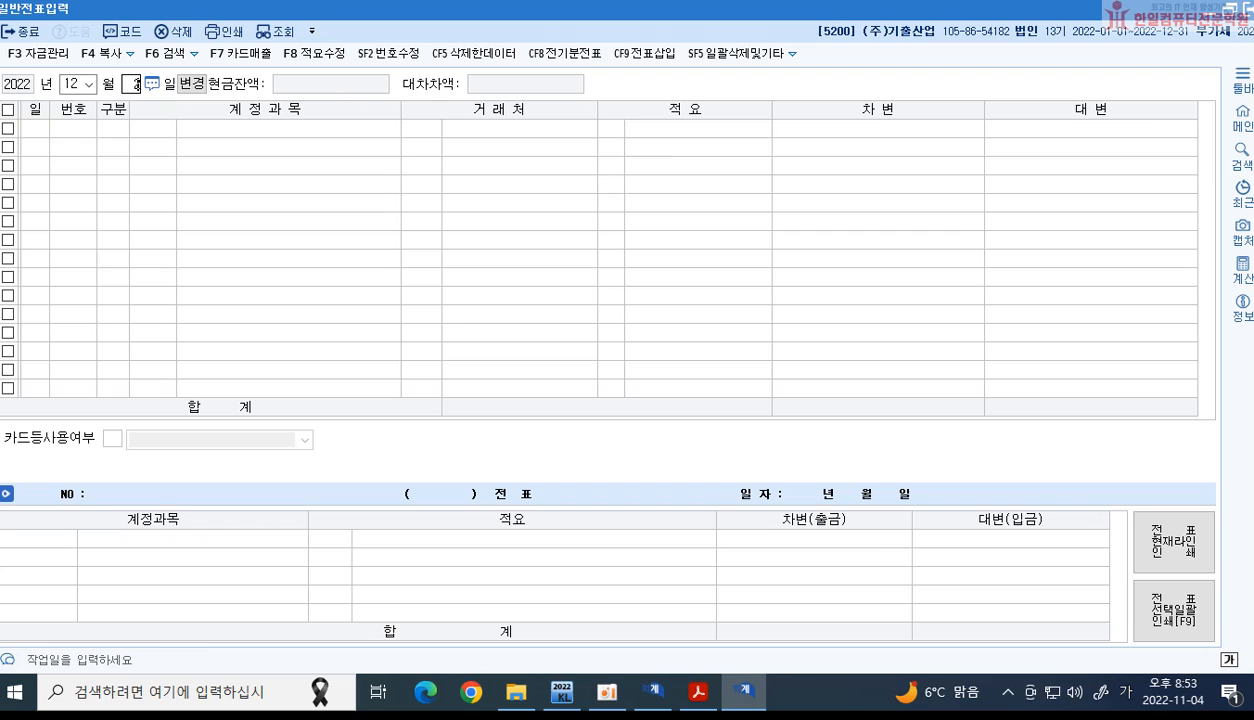
key("Return")
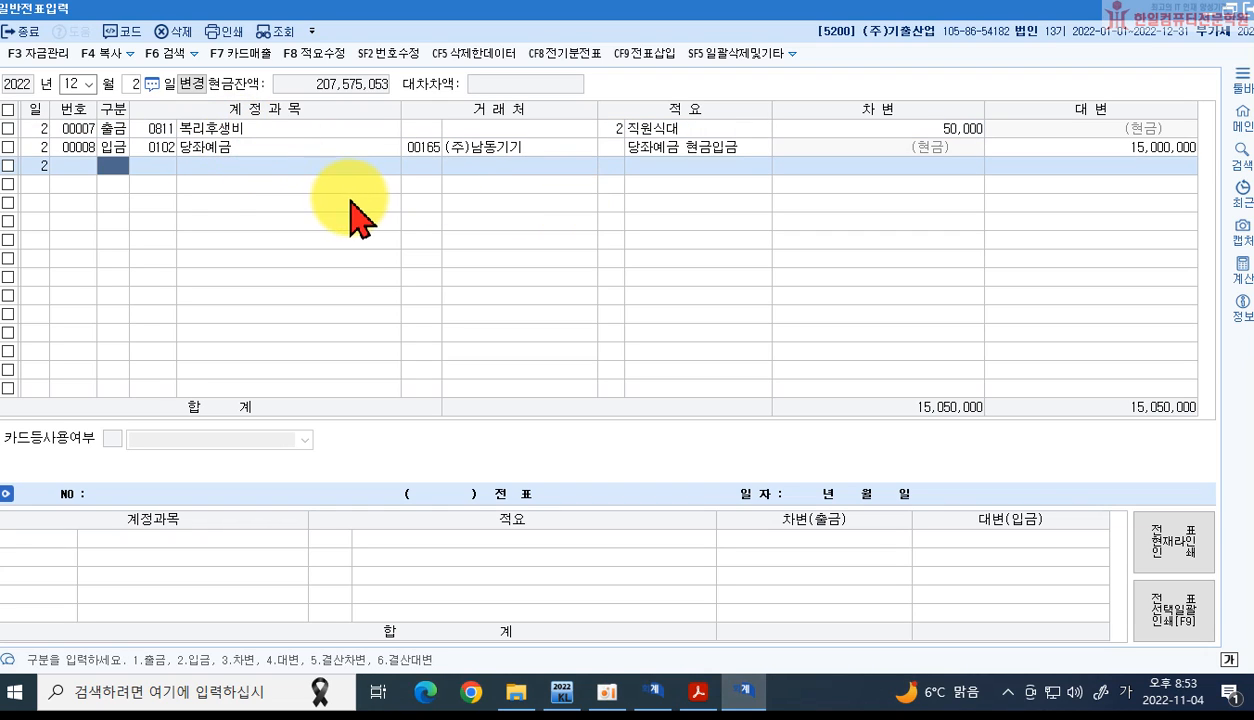
Step: Change the account of the 50,000 직원식대 cash payment from 복리후생비 to 0813 접대비 (판매관리비)
left_click(113, 128)
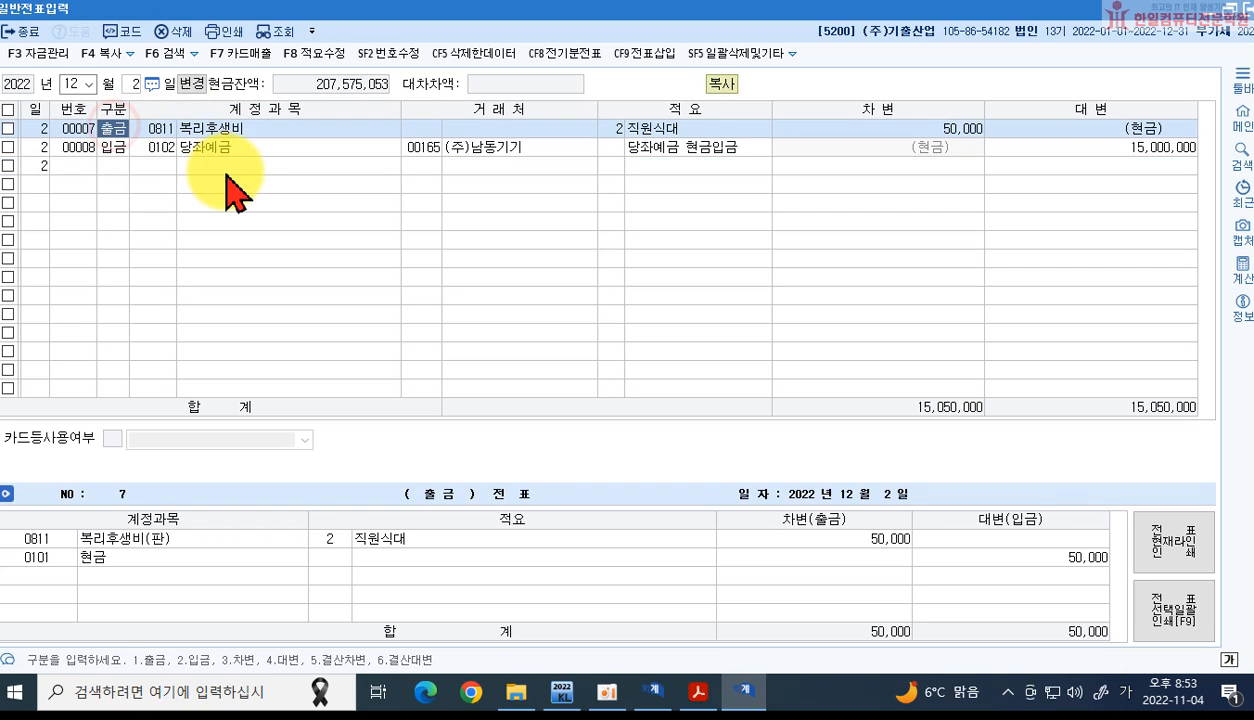
left_click(180, 128)
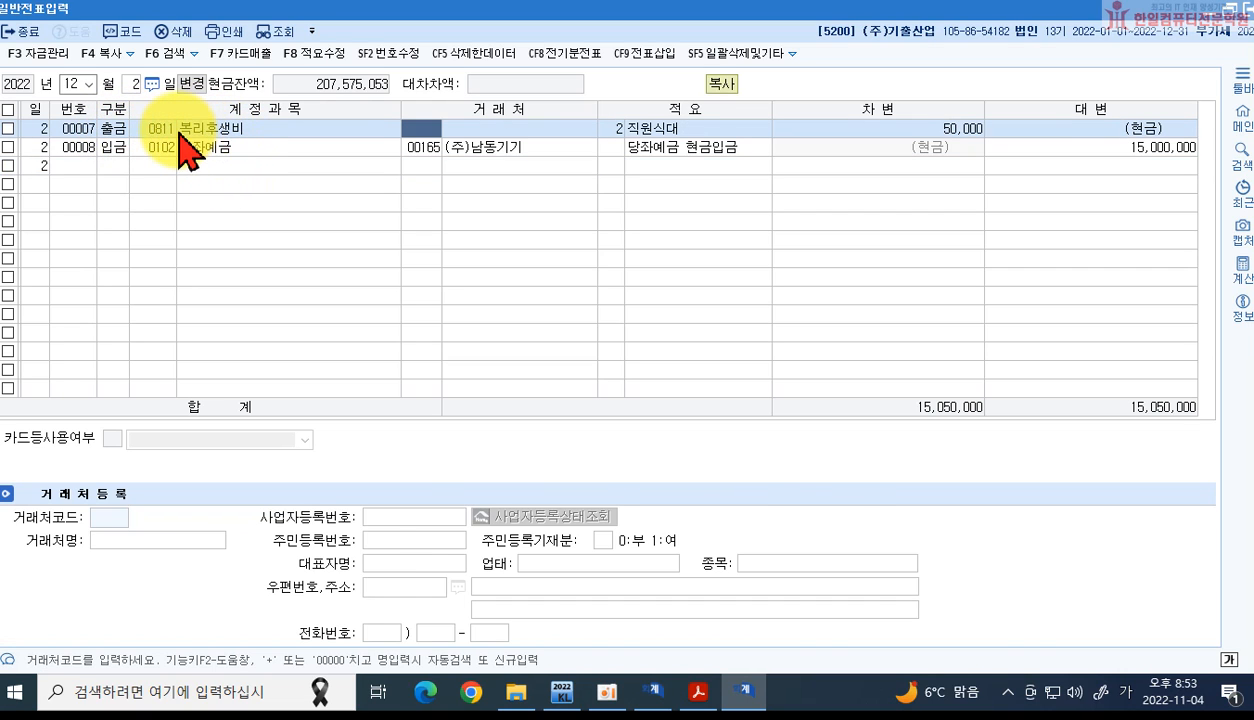
left_click(179, 132)
type("접대")
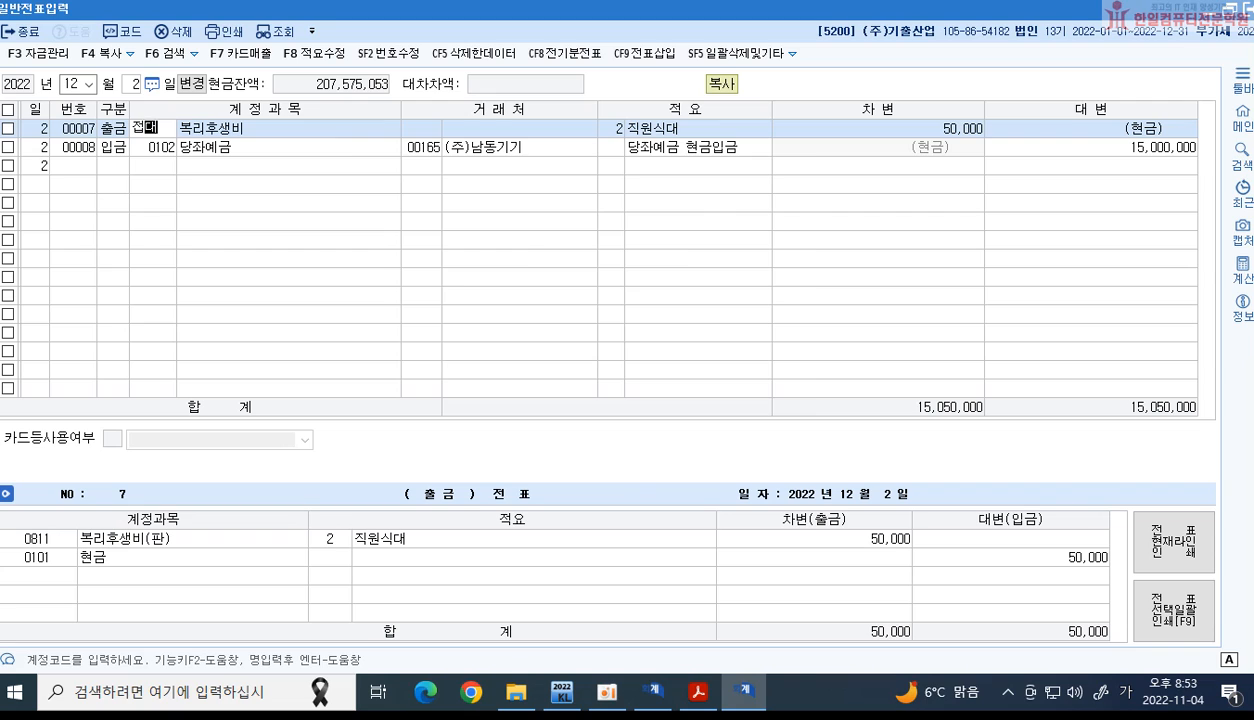
type("비")
key("Return")
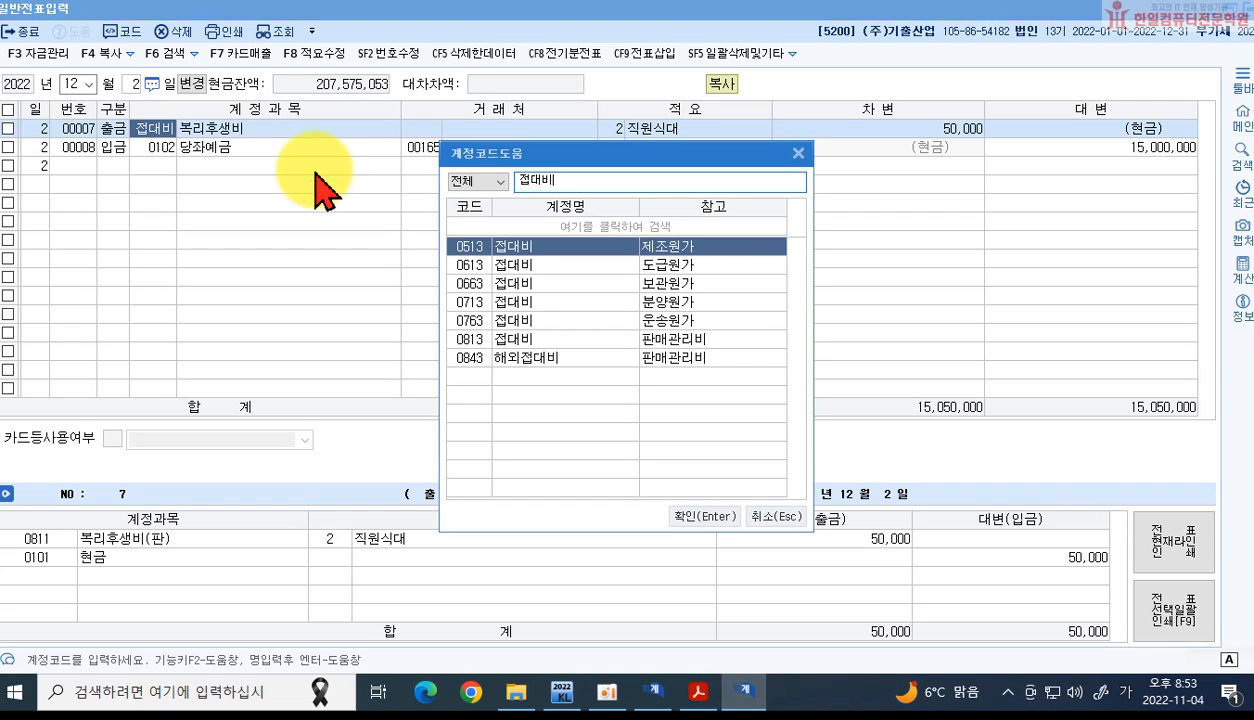
key("Down")
key("Down")
key("Down")
key("Down")
key("Down")
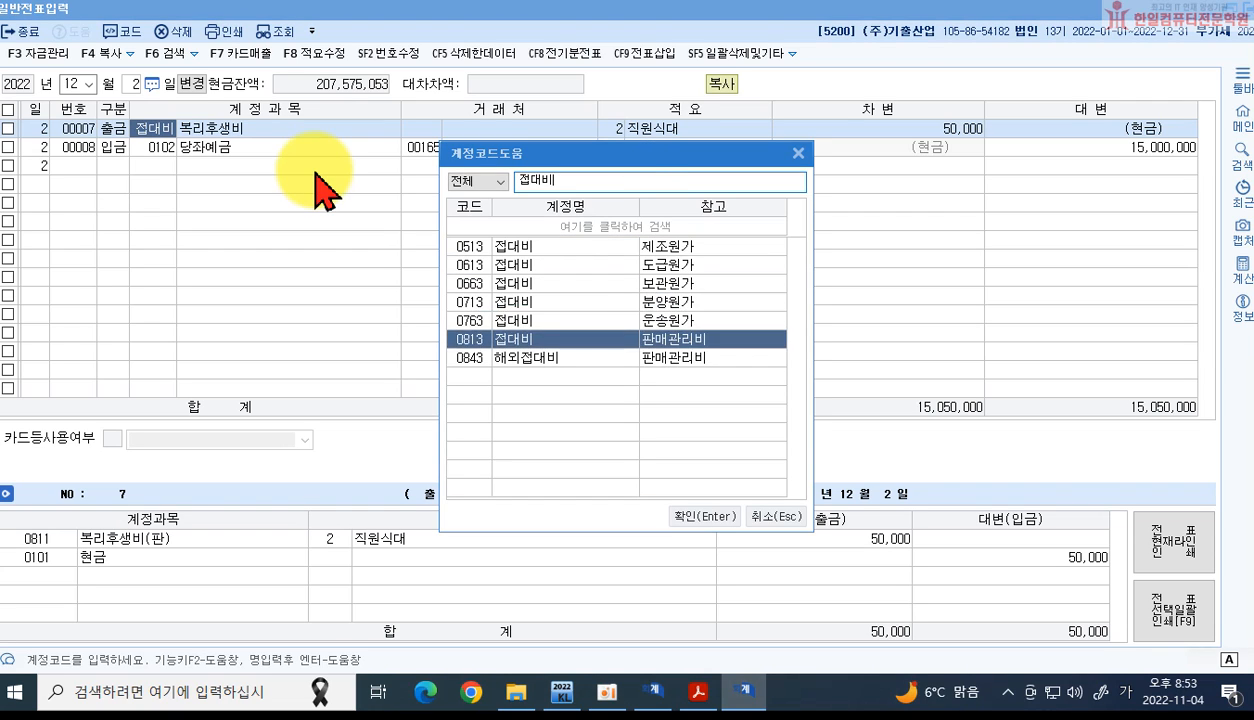
key("Return")
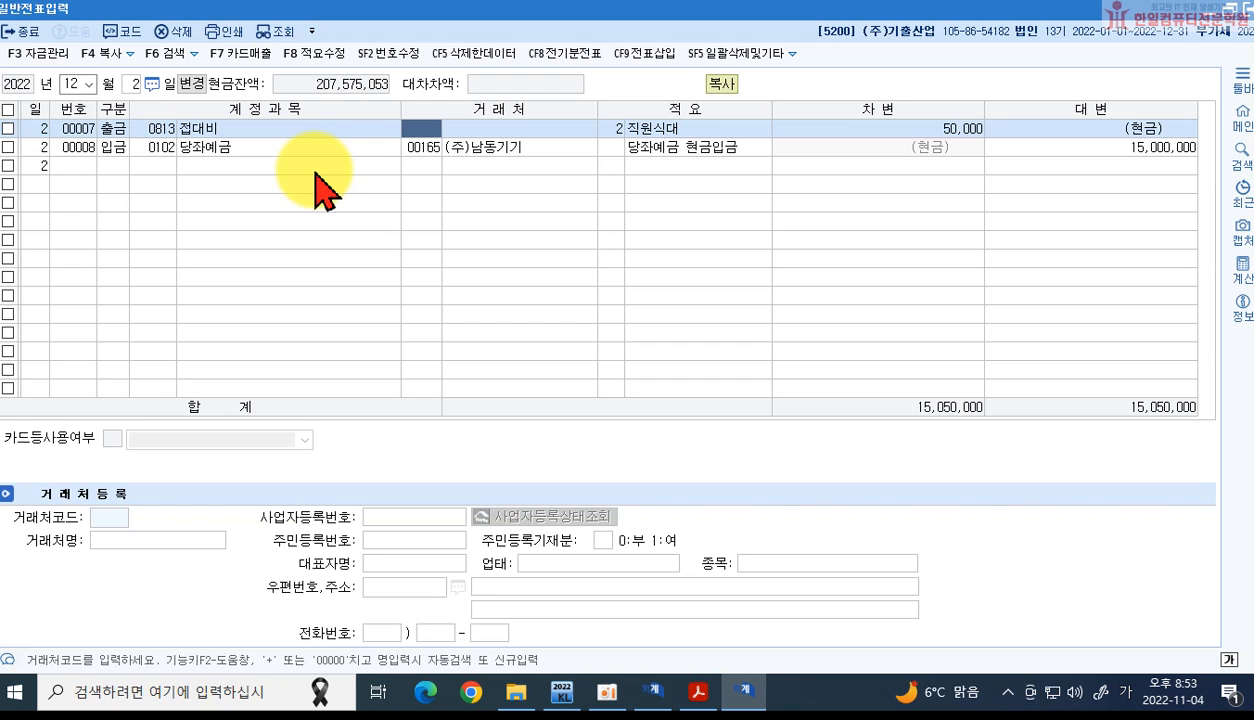
Step: Switch to the textbook PDF and highlight "영업직원용 명함인쇄비용" in the December 5 item
left_click(698, 697)
scroll(590, 390, "down", 2)
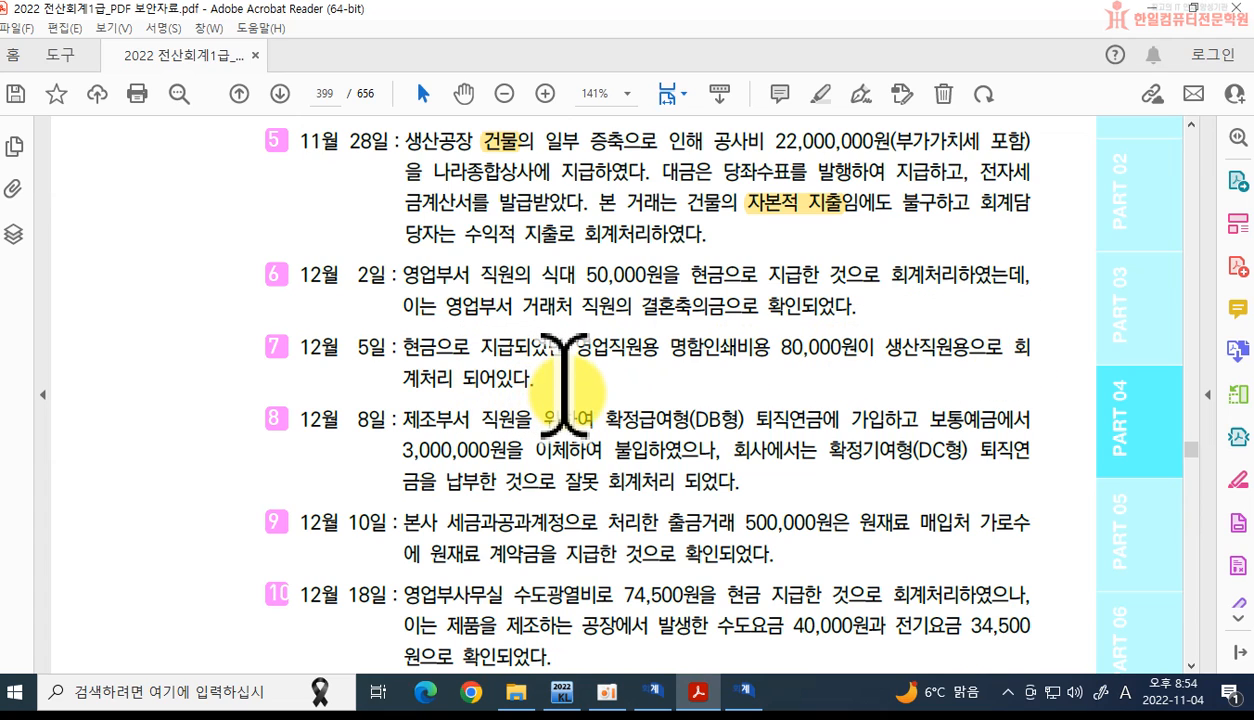
left_click_drag(576, 352, 772, 358)
left_click(680, 352)
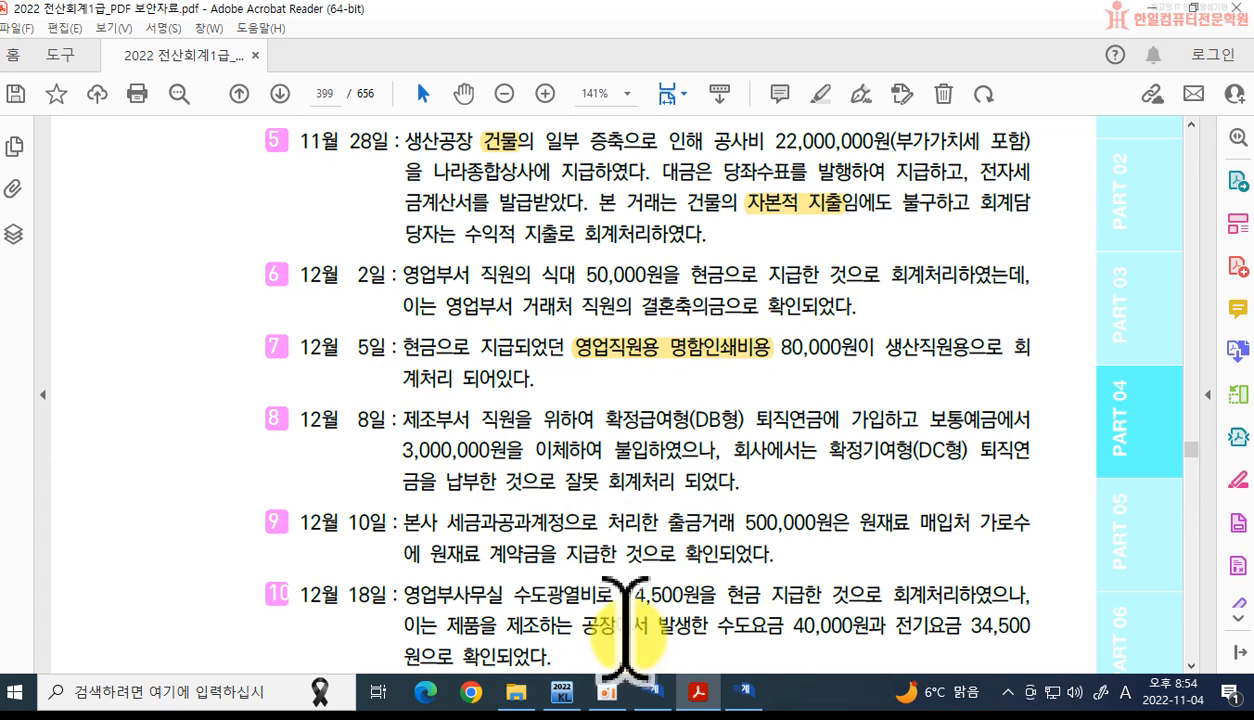
Step: Switch to KcLep and display the December 5 entries in 일반전표입력
left_click(740, 690)
left_click(133, 85)
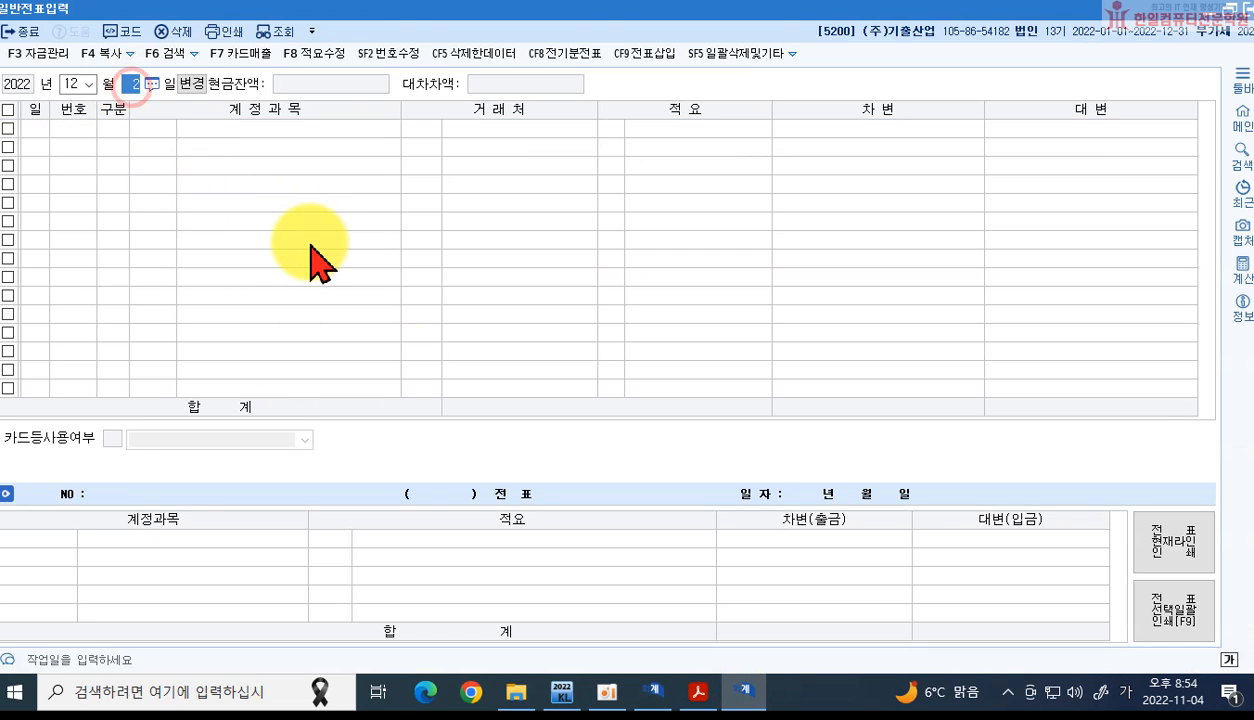
type("5")
key("Return")
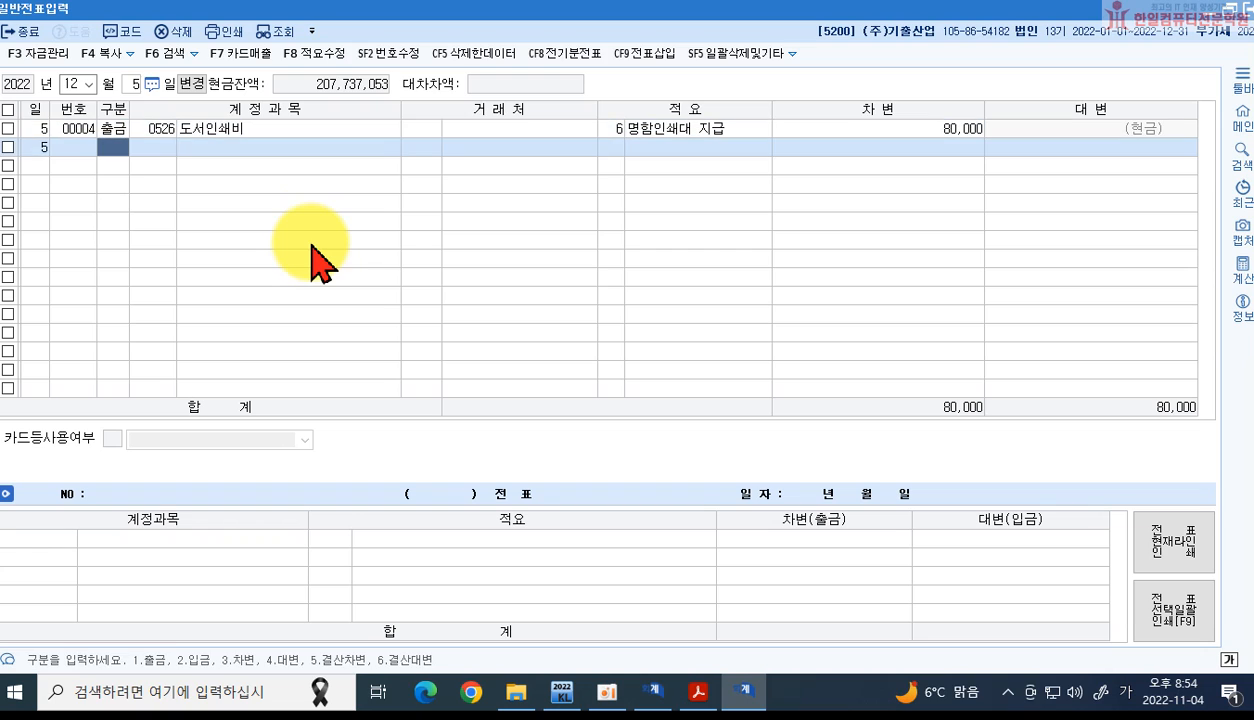
Step: Change the account of the 명함인쇄대 지급 entry to 0826 도서인쇄비 (판매관리비)
left_click(150, 127)
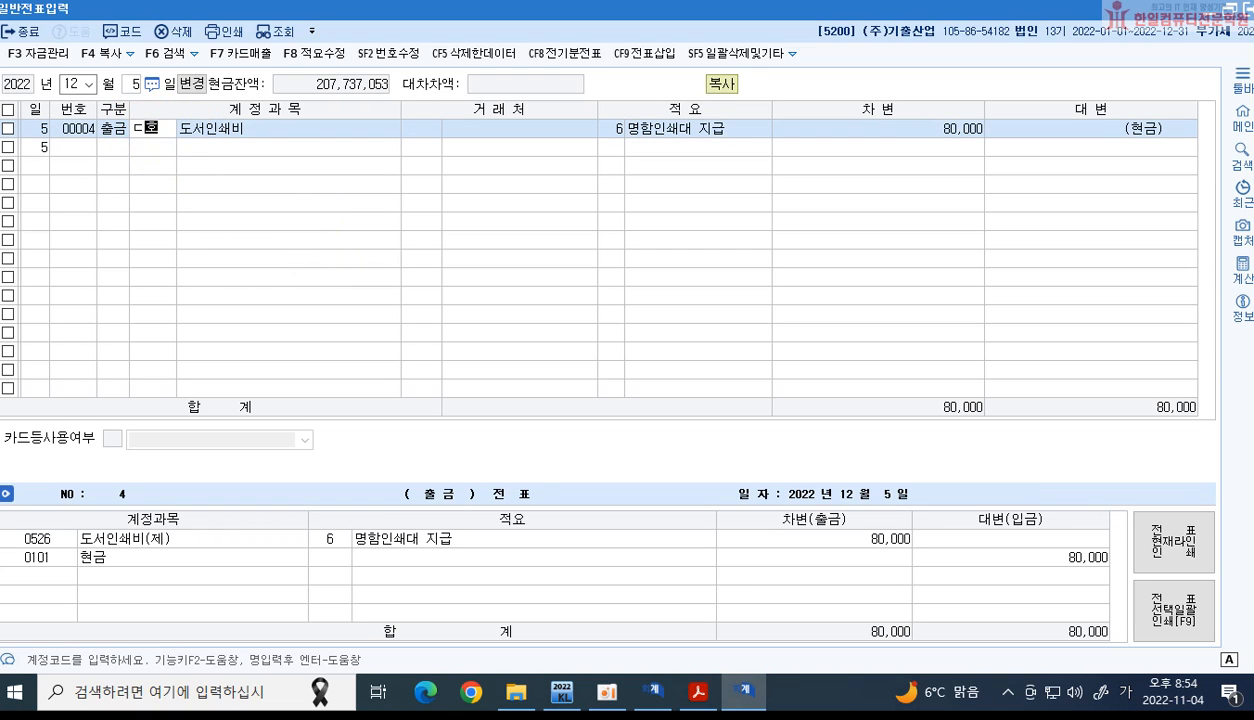
type("도서")
key("Return")
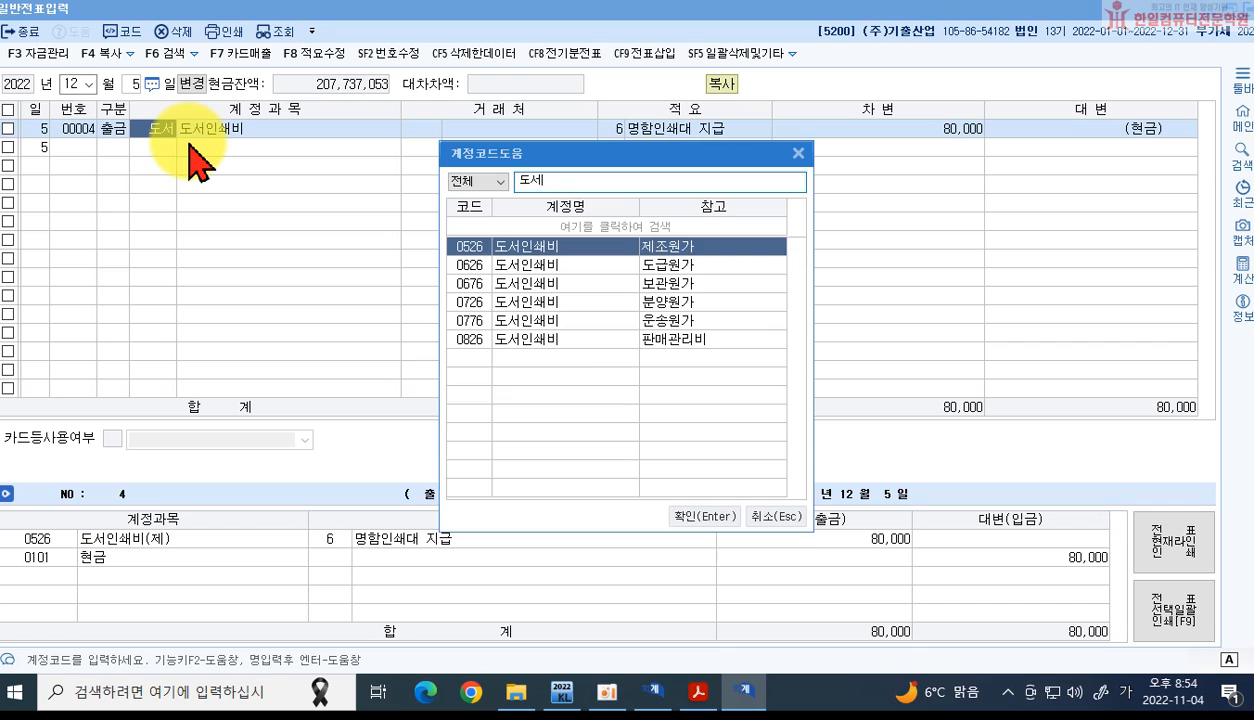
key("Down")
key("Down")
key("Down")
key("Down")
key("Down")
key("Return")
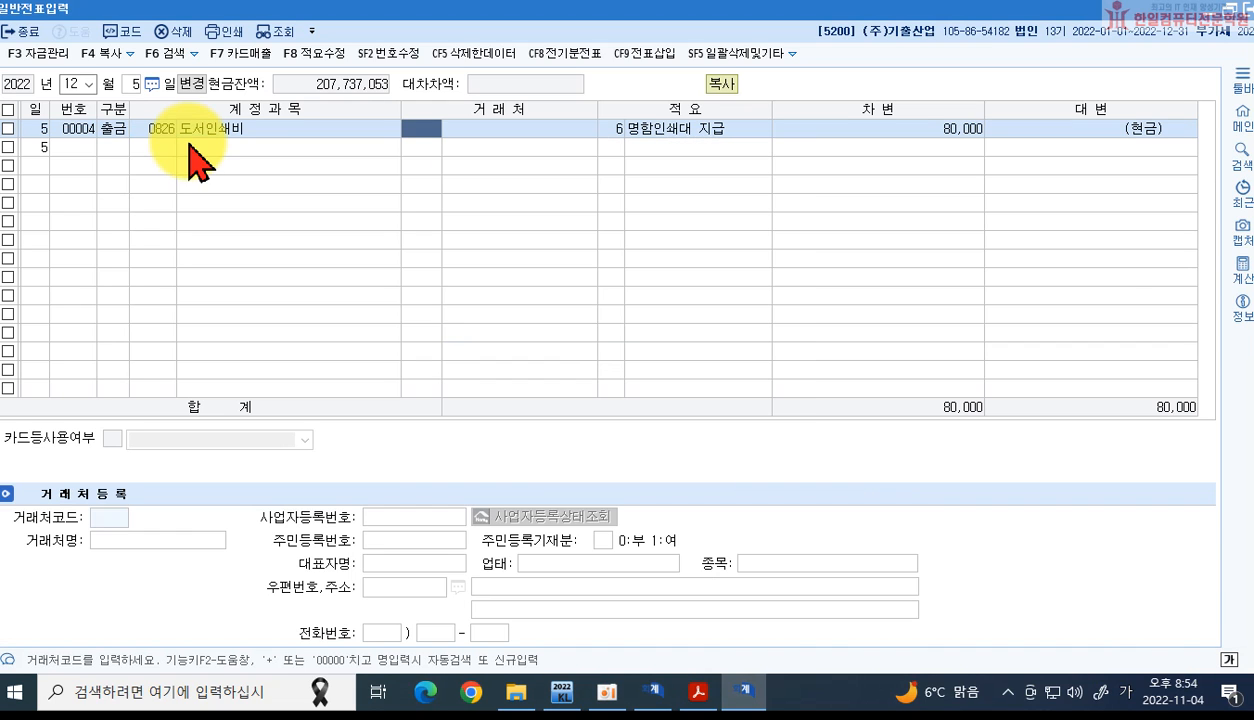
Step: Switch to the textbook PDF, highlight "확정급여형(DB형) 퇴직연금에" in the December 8 item, and select its "확정기여형(DC형)" wording
left_click(700, 692)
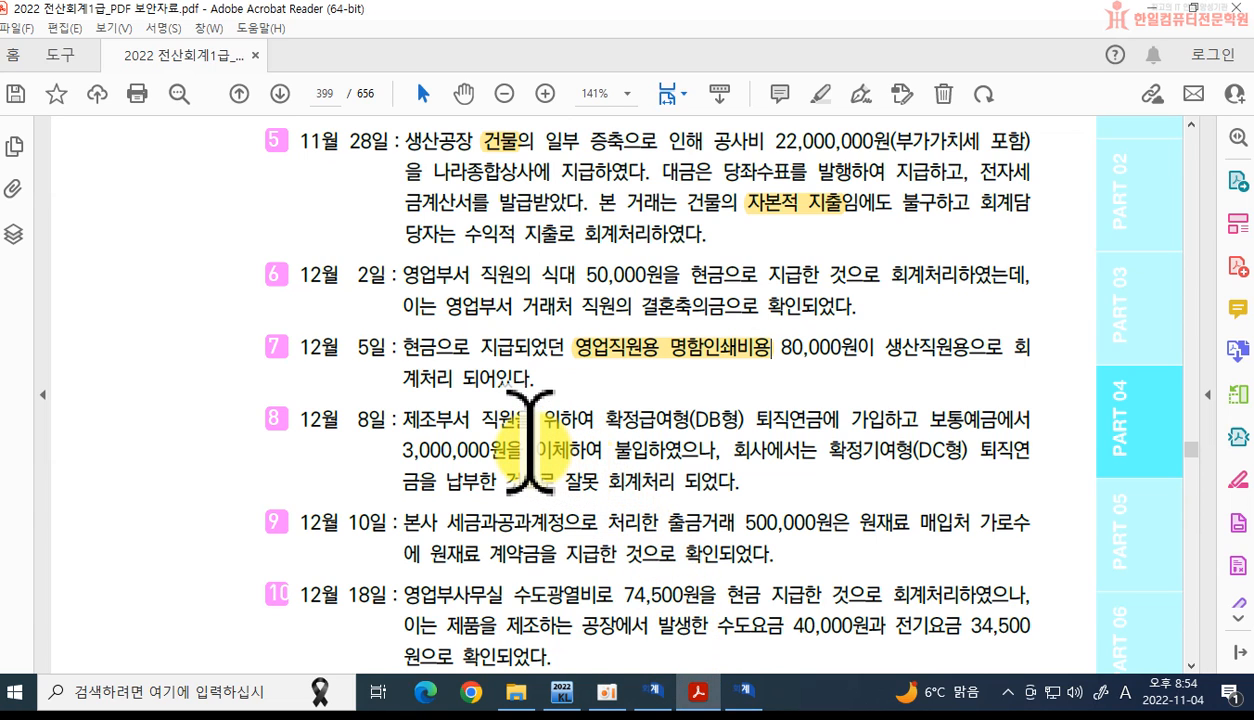
scroll(527, 437, "down", 2)
scroll(527, 440, "down", 7)
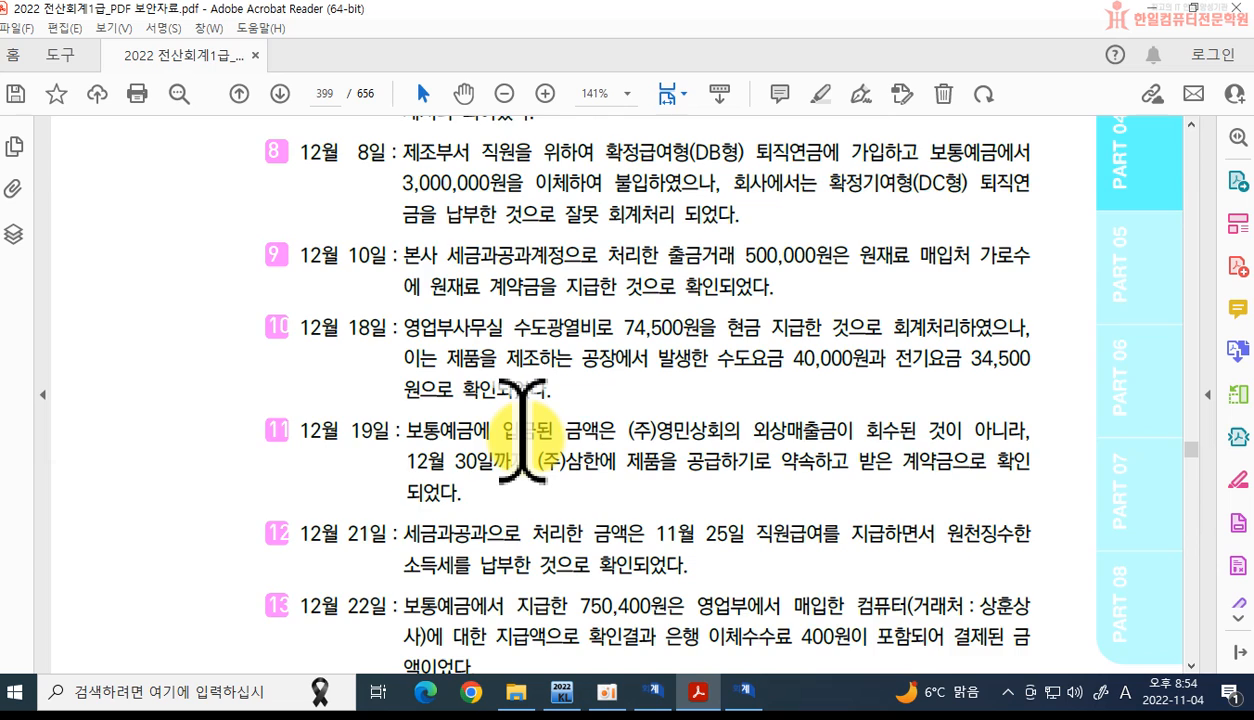
scroll(521, 440, "up", 8)
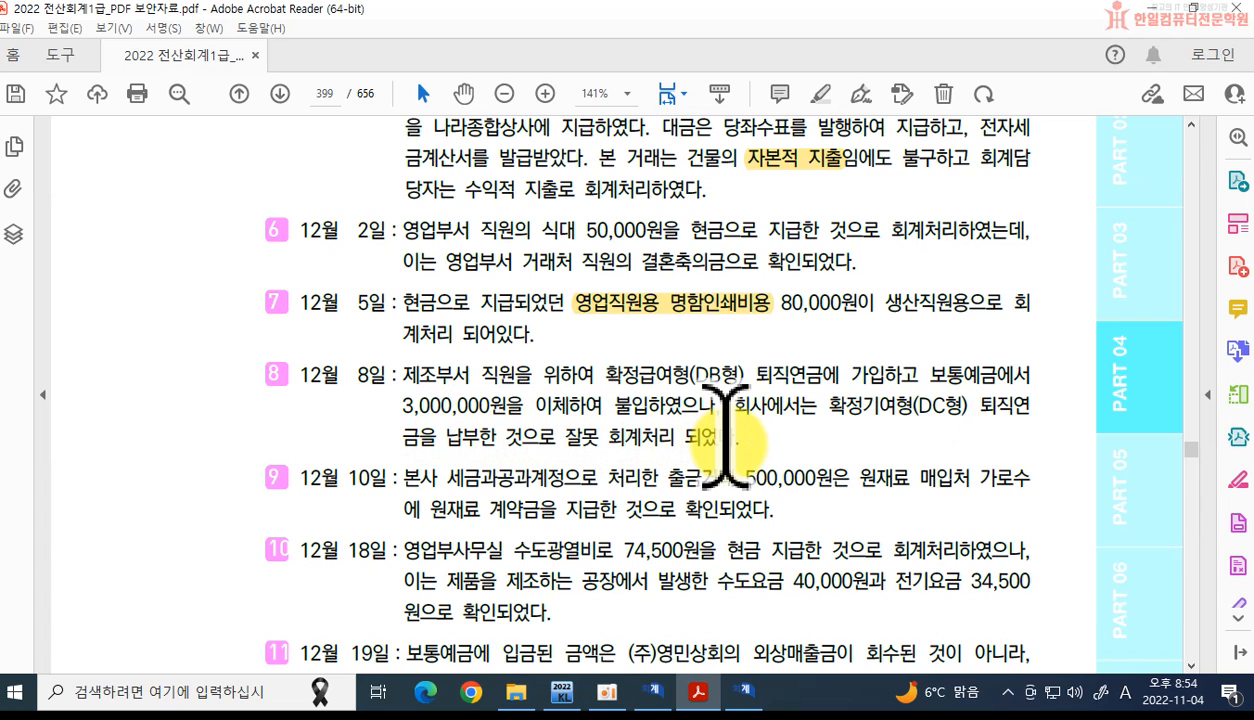
left_click_drag(607, 375, 797, 360)
left_click(825, 343)
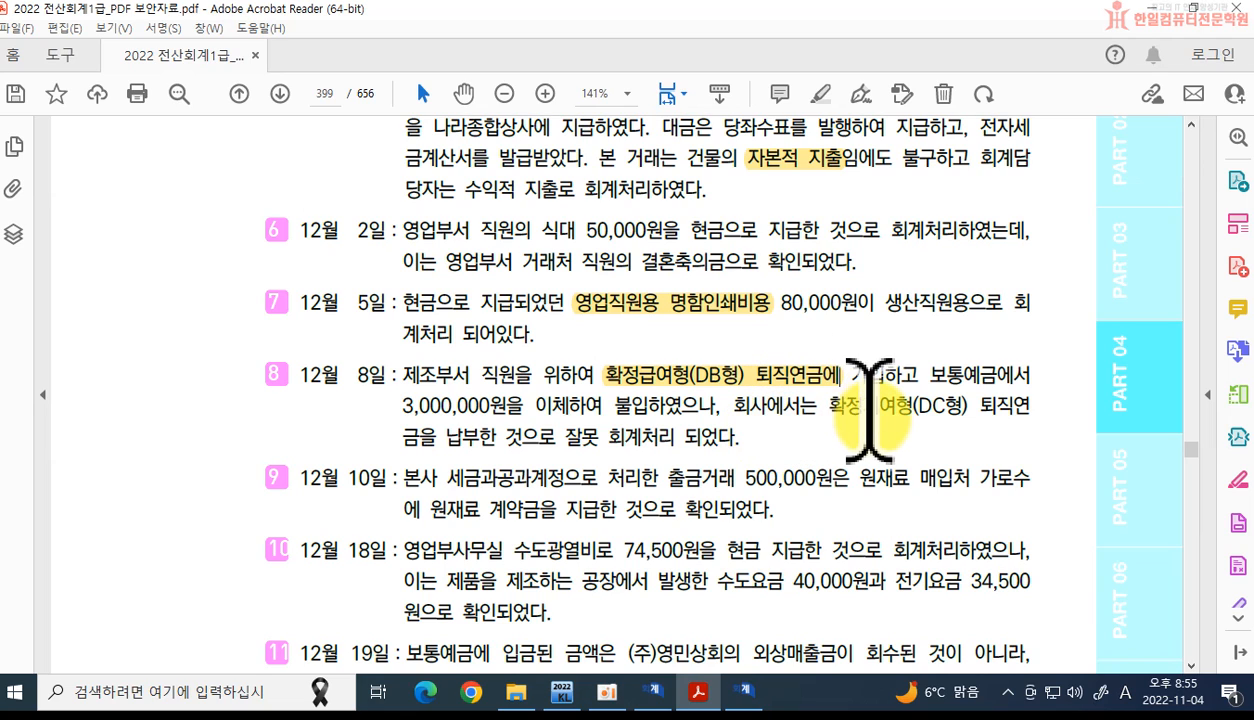
left_click_drag(836, 410, 952, 418)
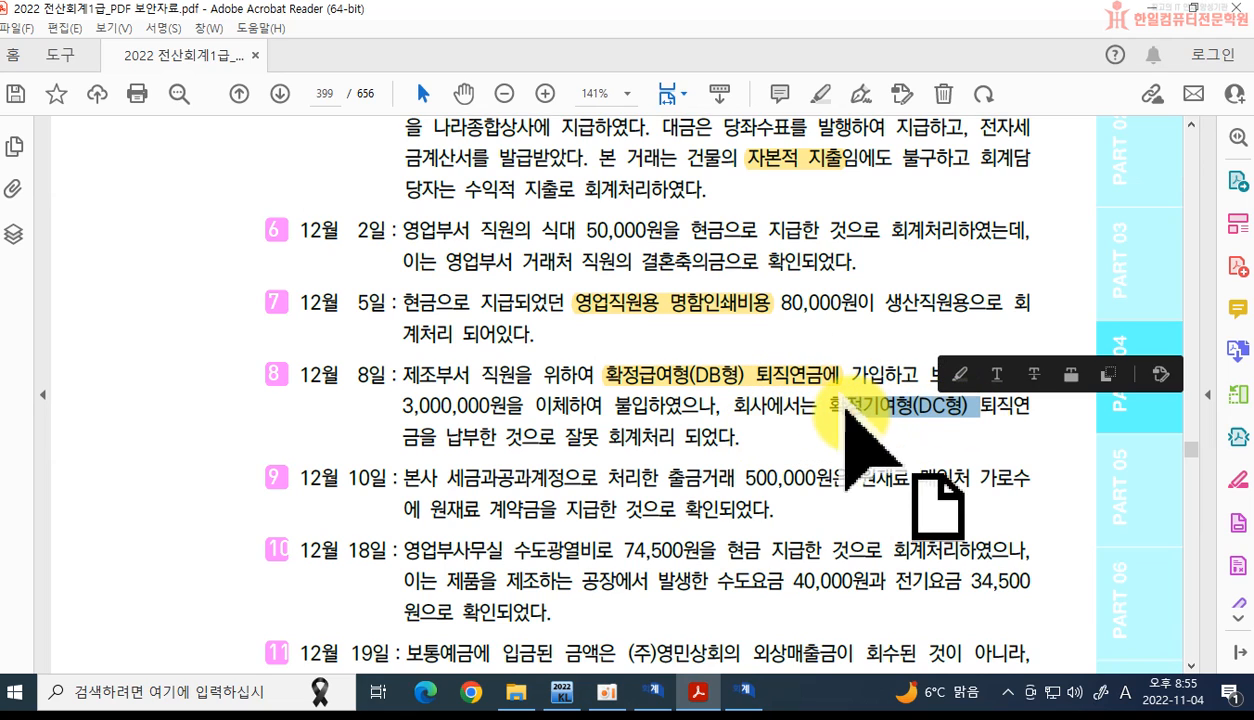
Step: Highlight "확정기여형(DC형)" in the December 8 item, and switch to KcLep to display the December 8 entries in 일반전표입력
left_click_drag(824, 412, 975, 400)
left_click(985, 372)
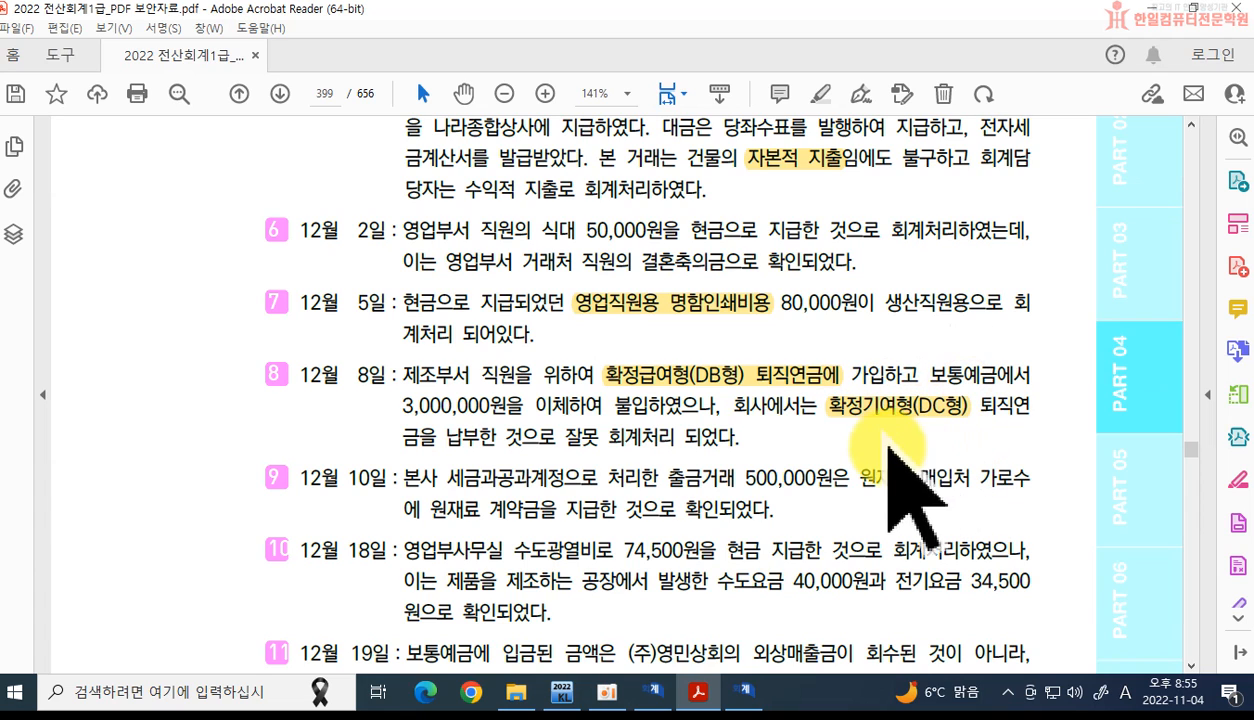
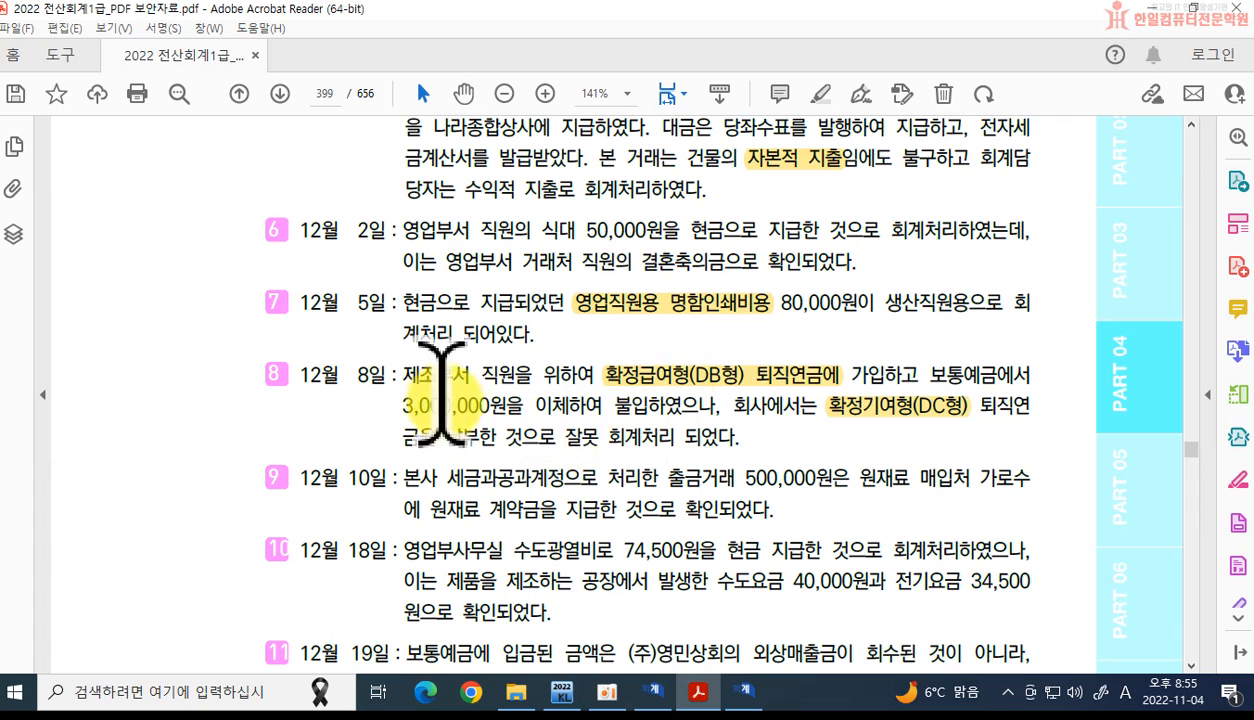
left_click(745, 690)
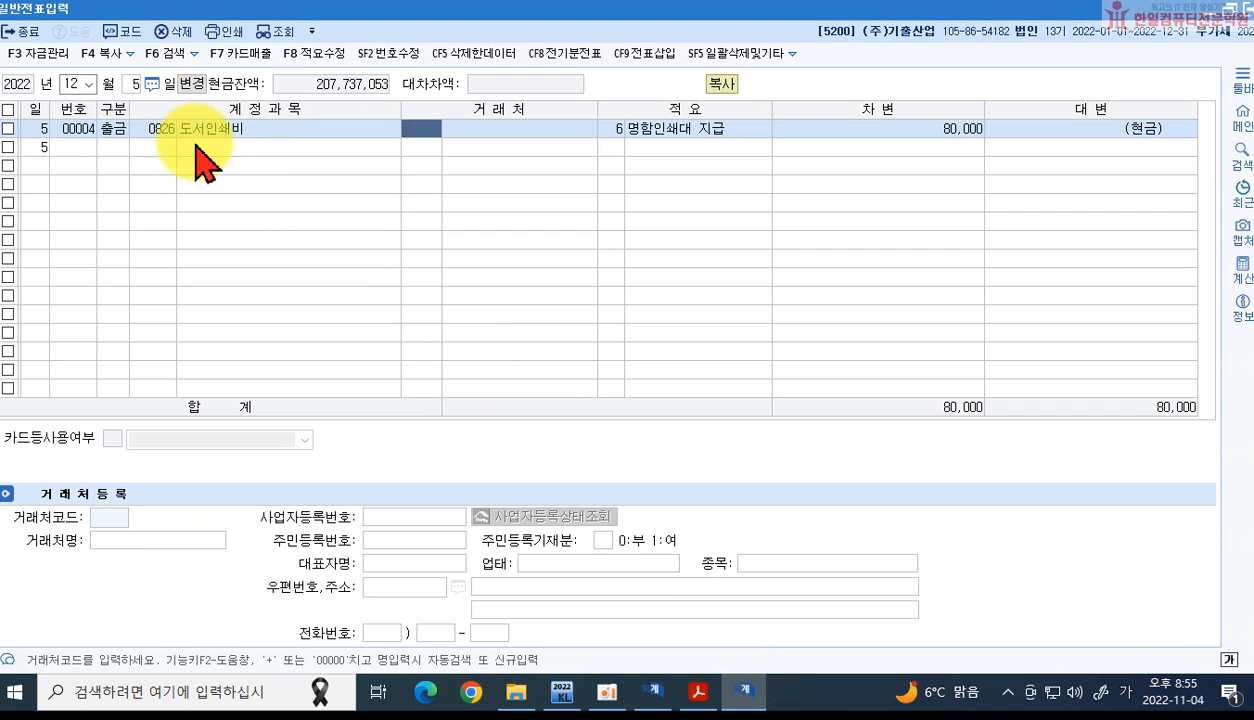
left_click(136, 84)
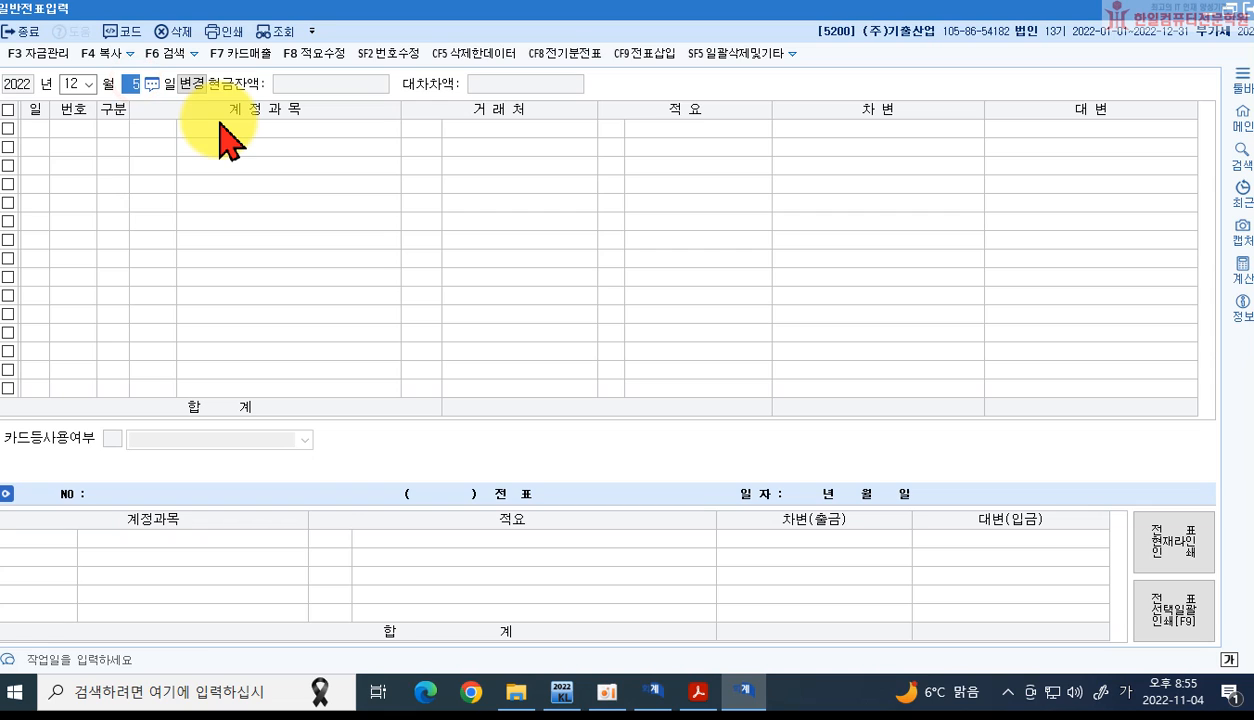
key("Return")
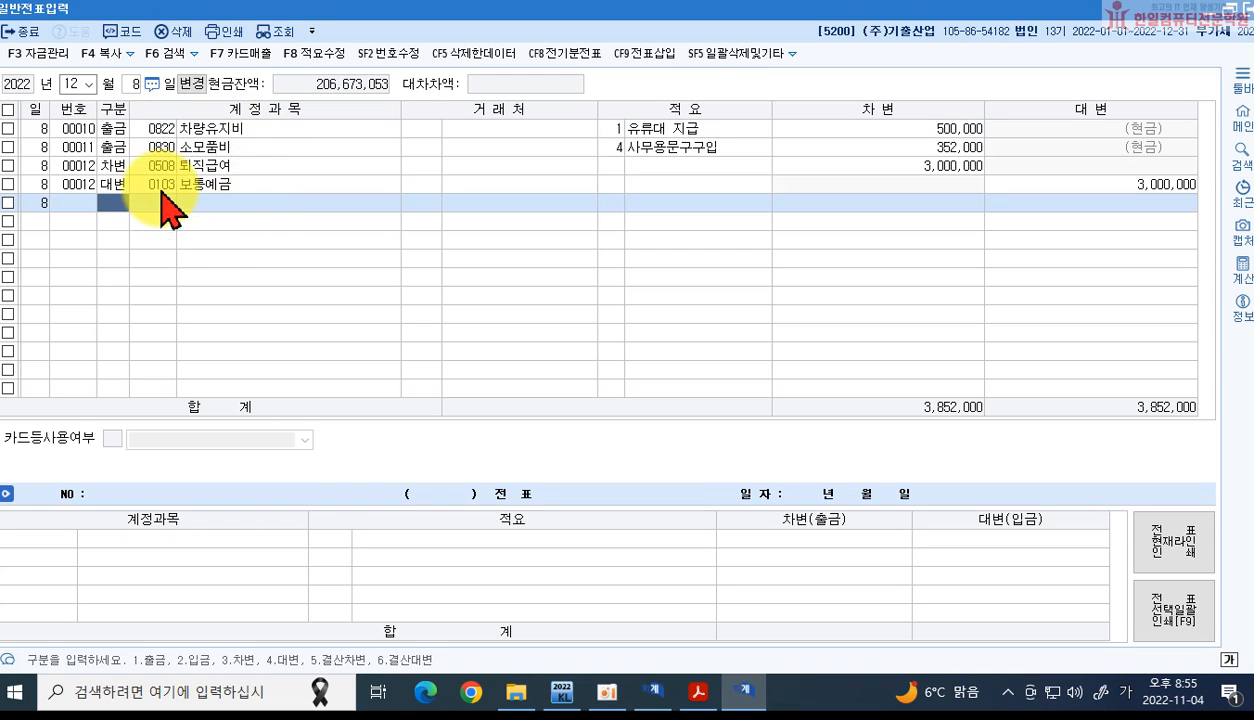
Step: Change the debit account of the 3,000,000 퇴직급여 slip to 0186 퇴직연금운용자산
left_click(215, 164)
left_click(157, 167)
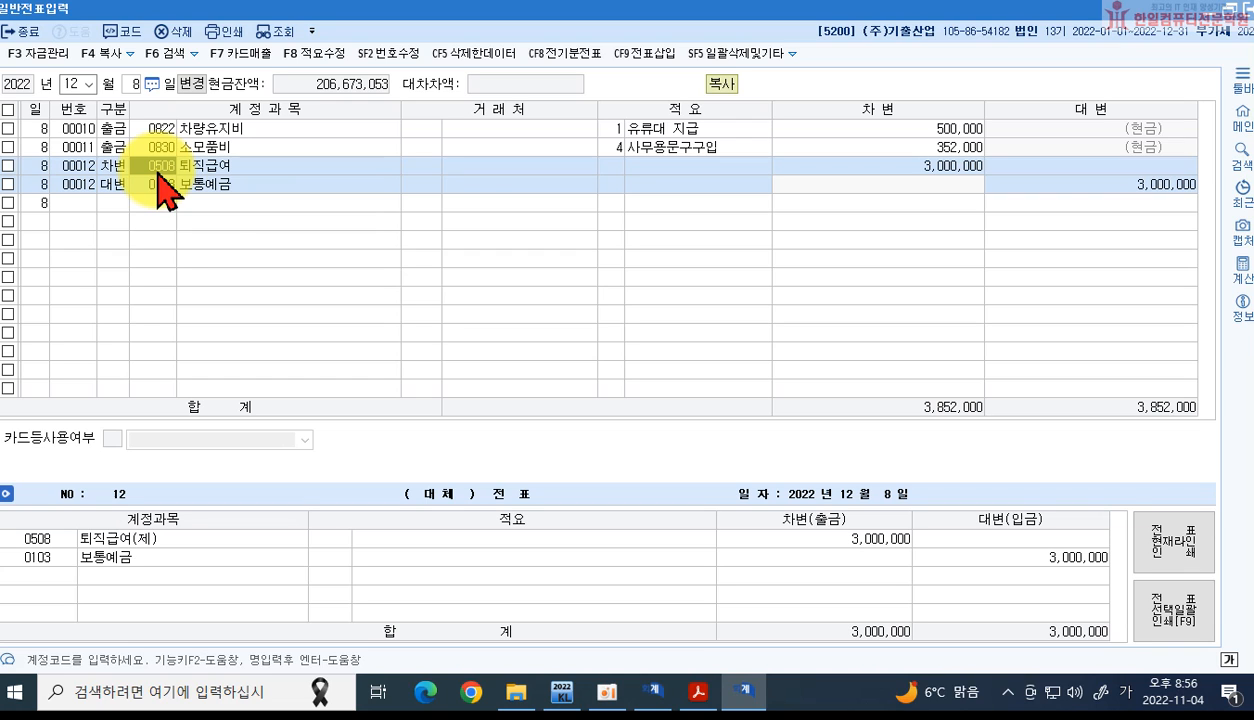
type("퇴직연")
key("Return")
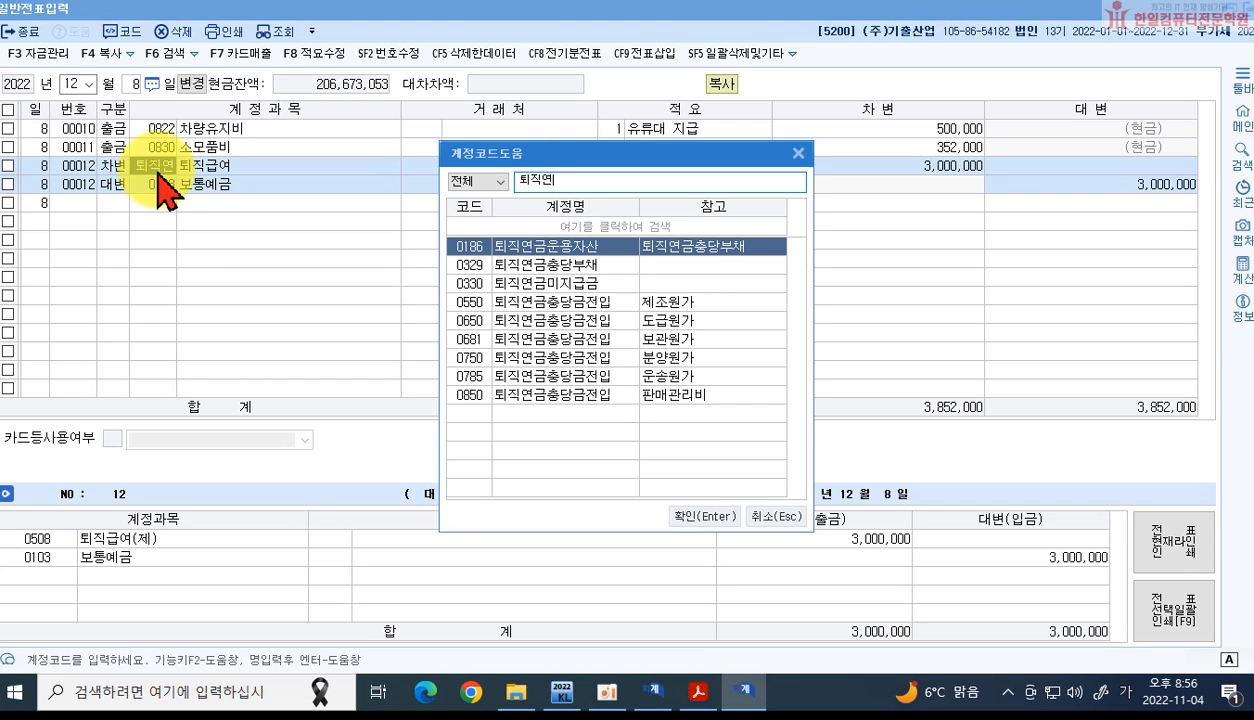
key("Return")
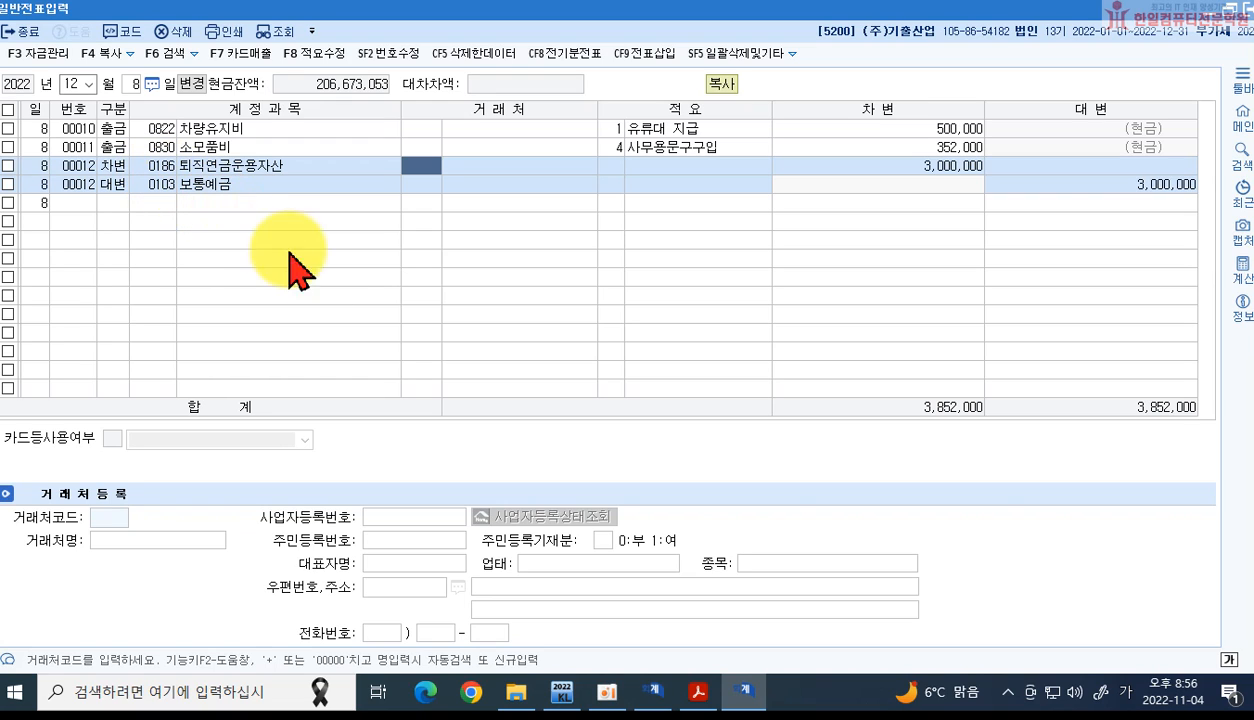
Step: Switch to the textbook PDF and highlight "원재료 계약금을" in the December 10 item
left_click(703, 692)
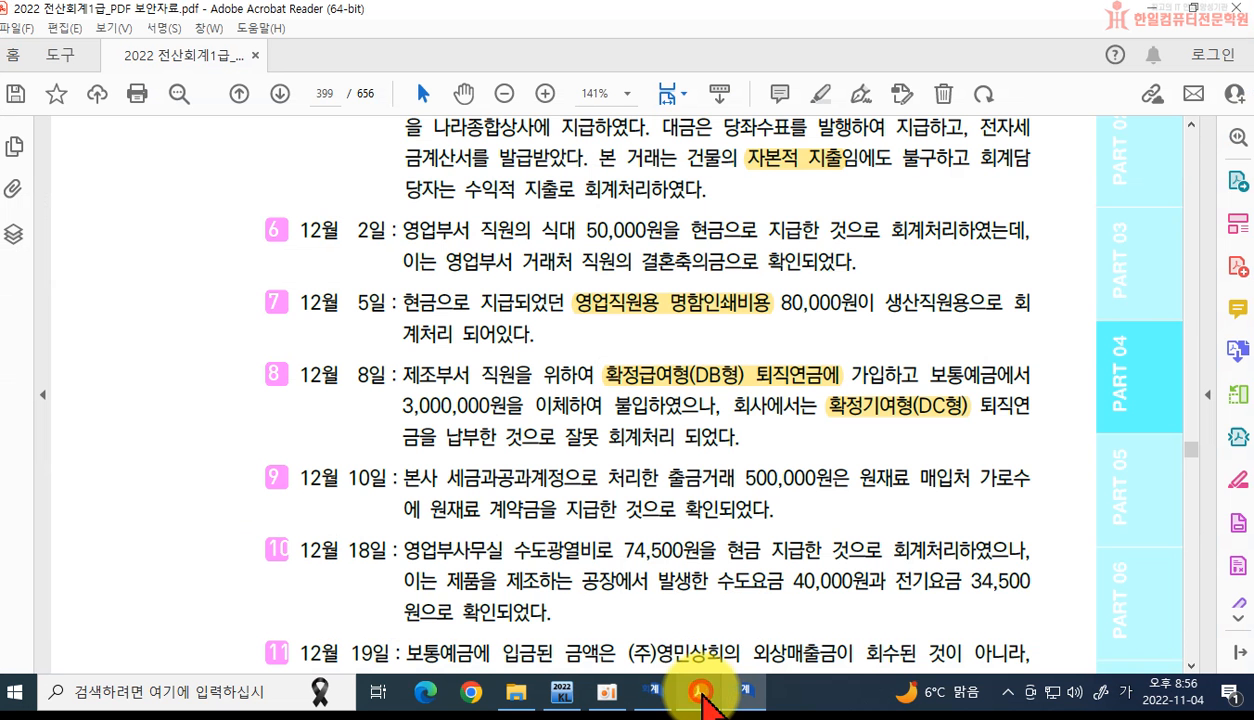
scroll(640, 480, "down", 1)
scroll(490, 432, "down", 1)
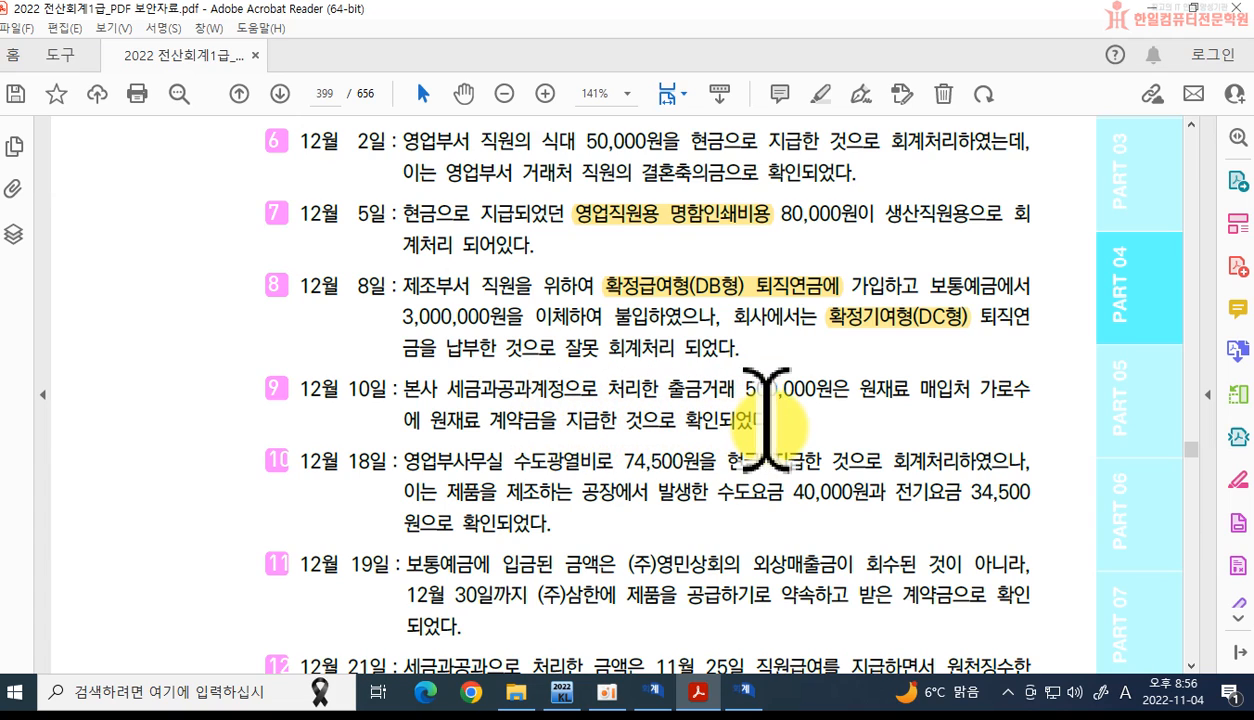
left_click_drag(420, 375, 532, 400)
left_click_drag(430, 420, 556, 420)
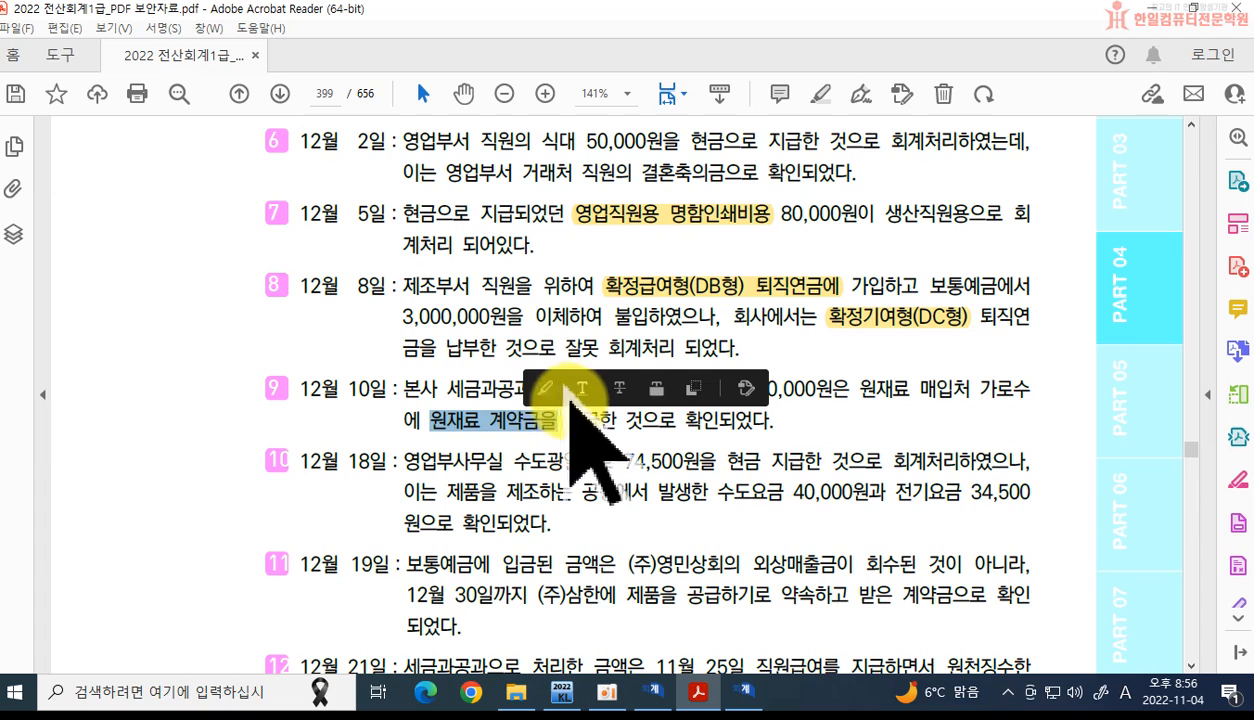
left_click(546, 388)
left_click(585, 418)
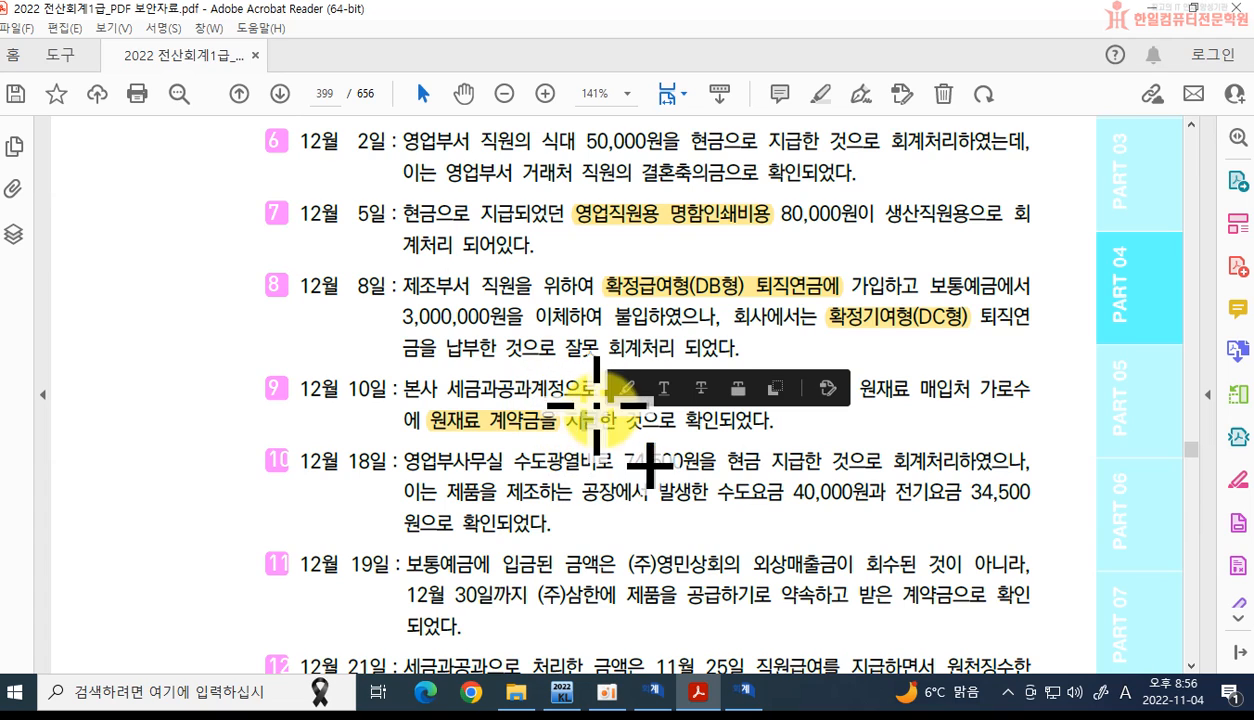
left_click(590, 395)
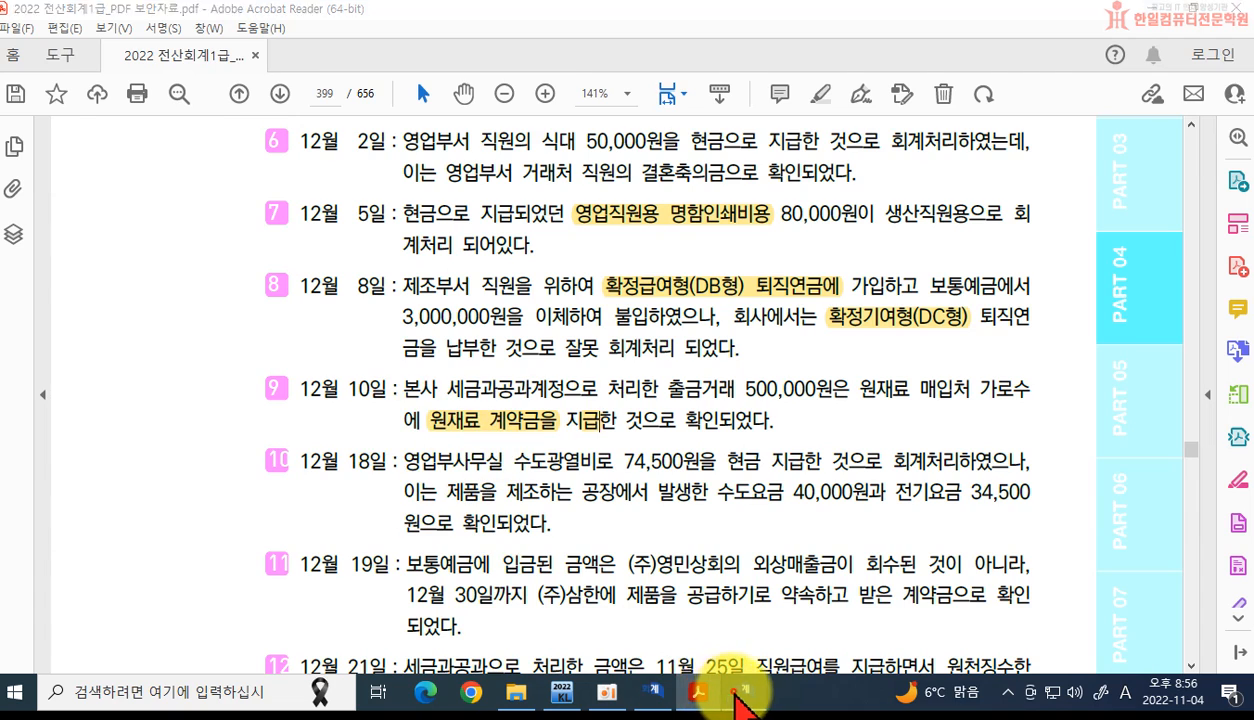
Step: Switch to KcLep and display the December 10 entries in 일반전표입력
left_click(742, 690)
left_click(134, 84)
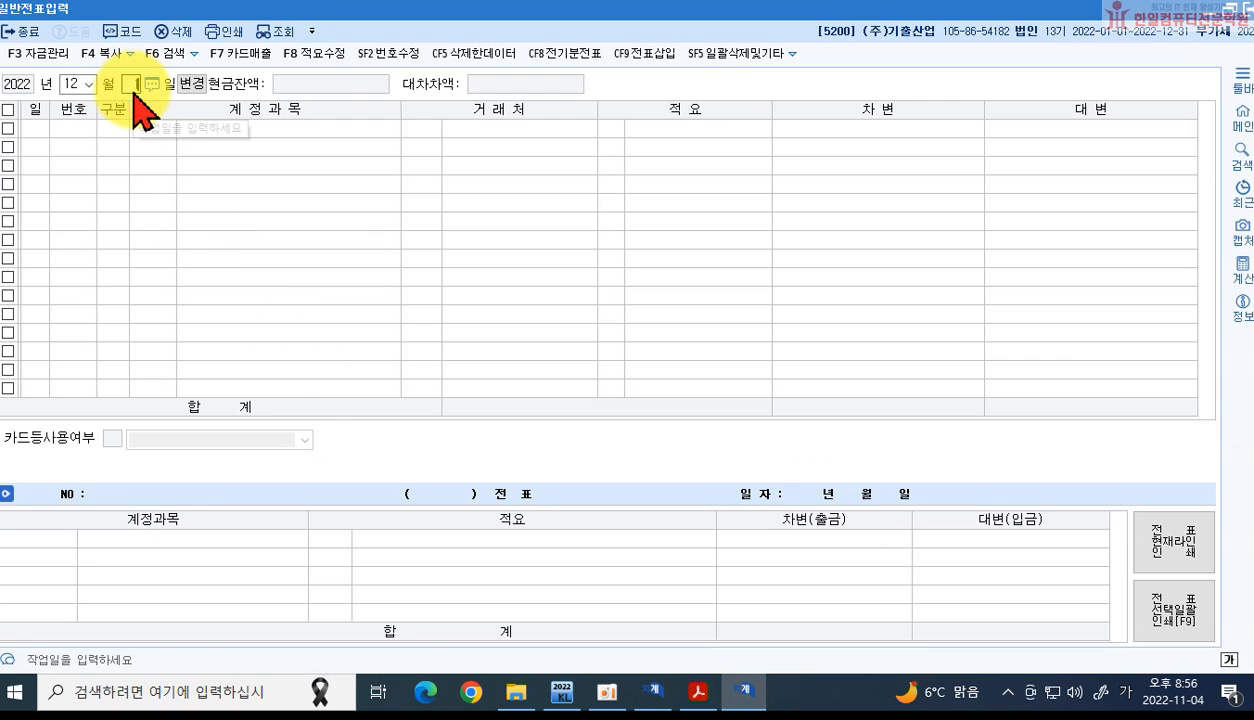
type("10")
key("Return")
Step: Change the 세금과공과 entry's account to 0131 선급금 and set its 거래처 to 00118 가로수
left_click(150, 128)
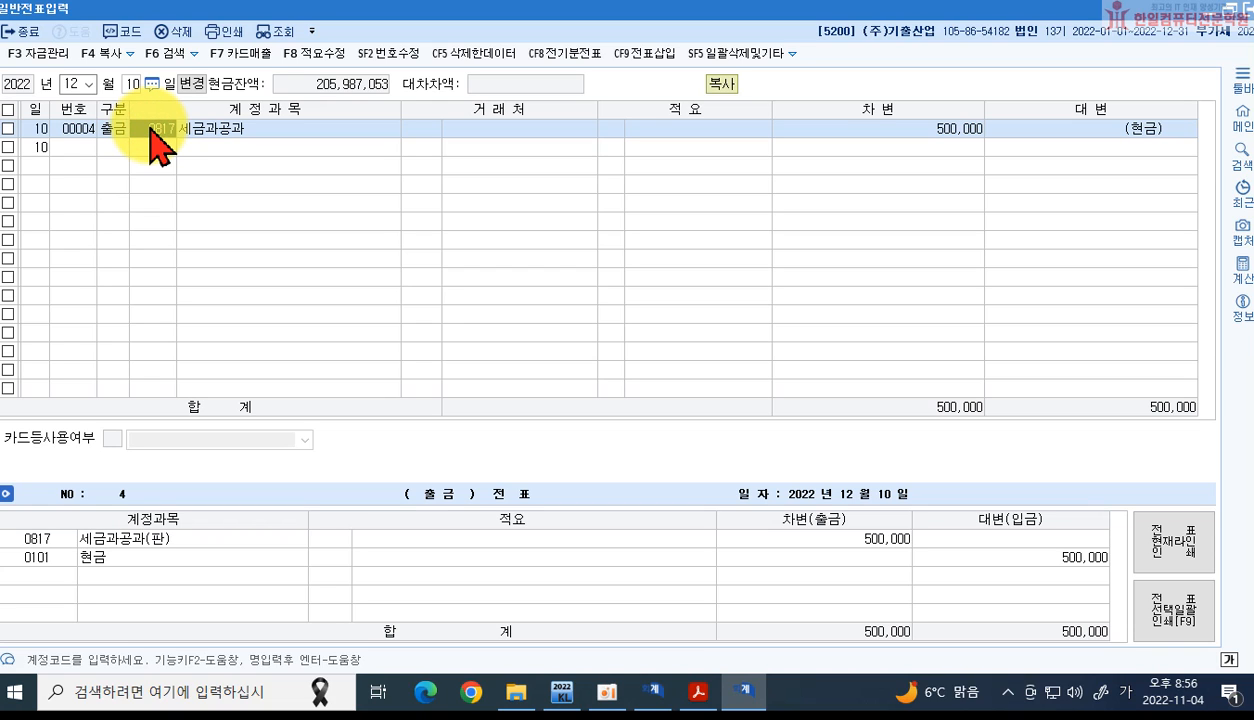
type("선급")
key("Return")
key("Return")
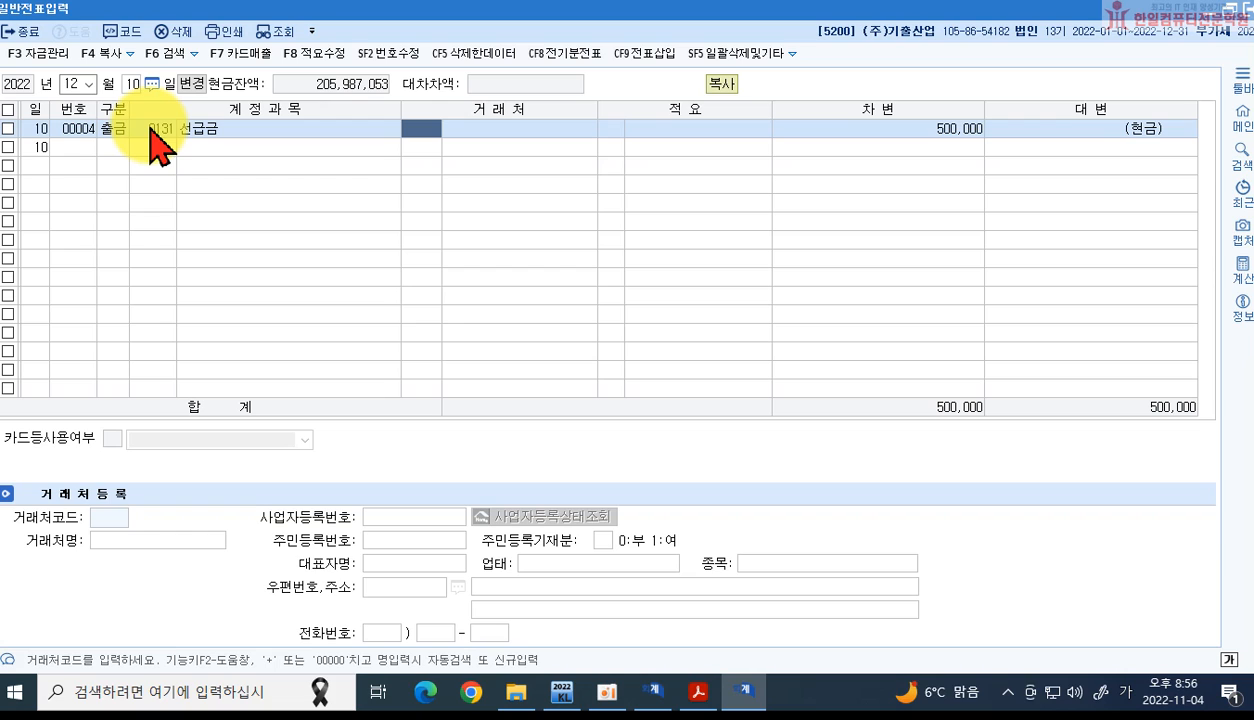
type("가로수")
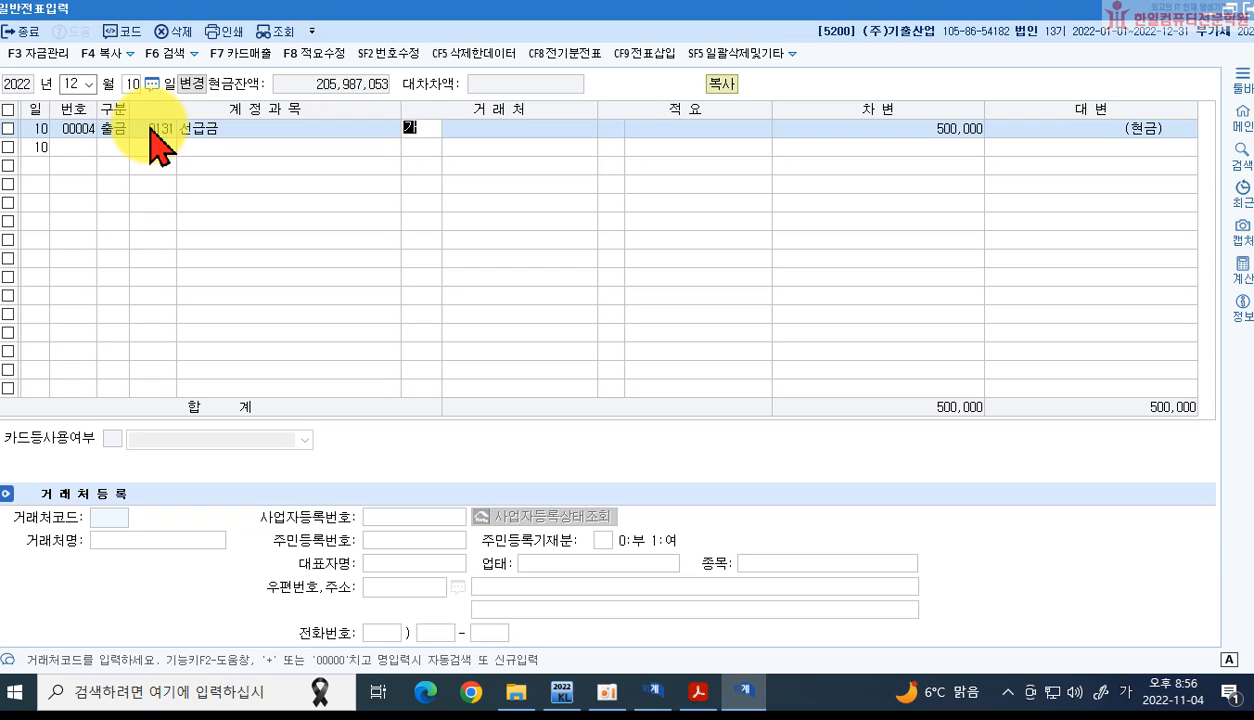
key("Return")
key("Return")
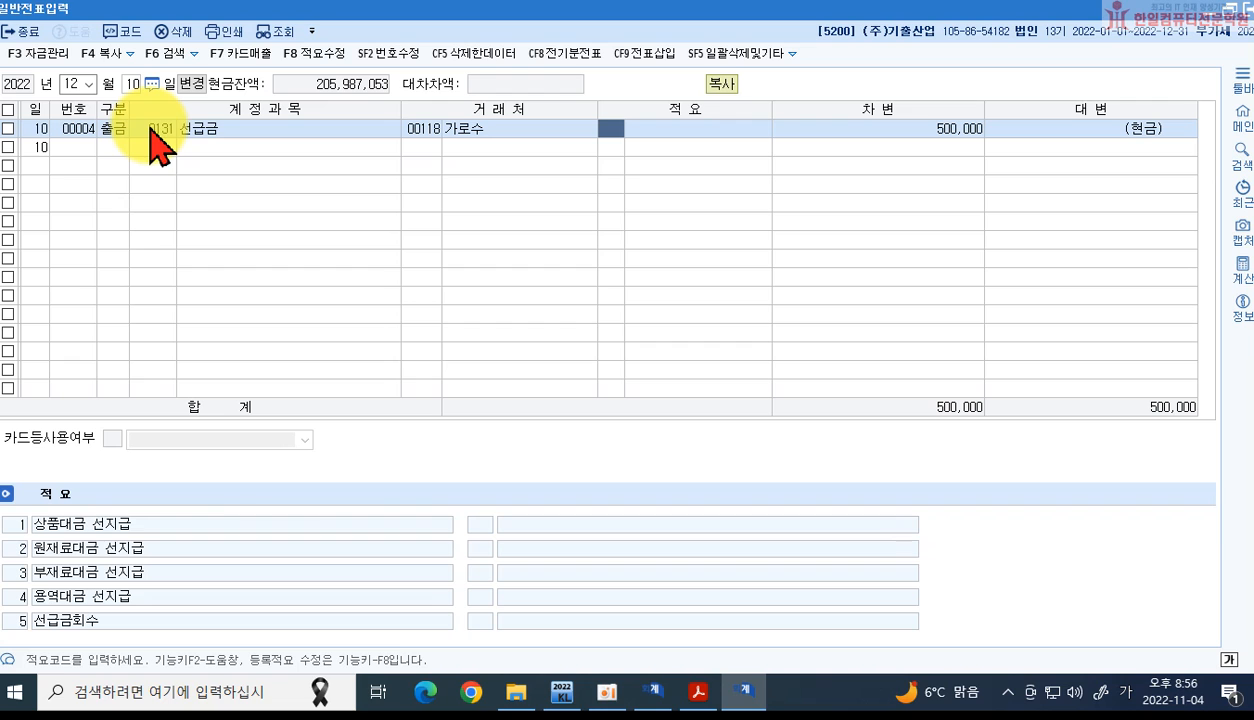
Step: Check the December 18 item in the textbook PDF and return to KcLep to display the December 18 entries
left_click(697, 694)
scroll(663, 530, "down", 1)
scroll(505, 440, "down", 1)
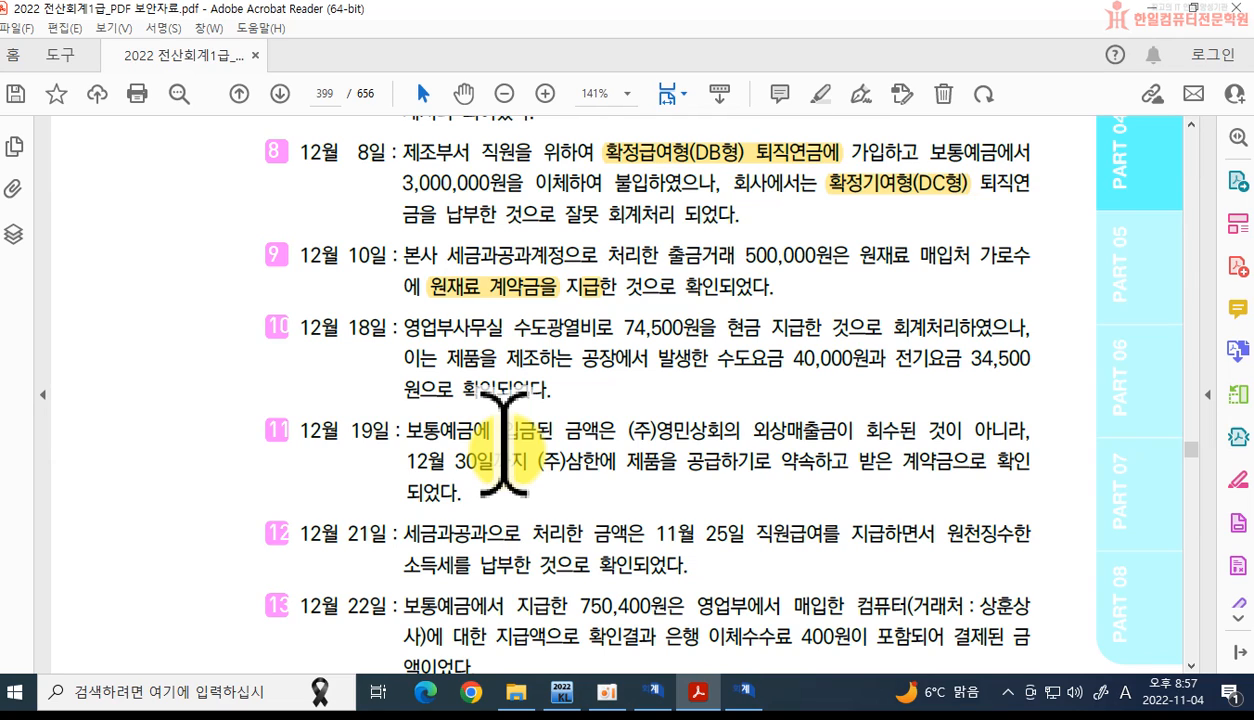
left_click(743, 691)
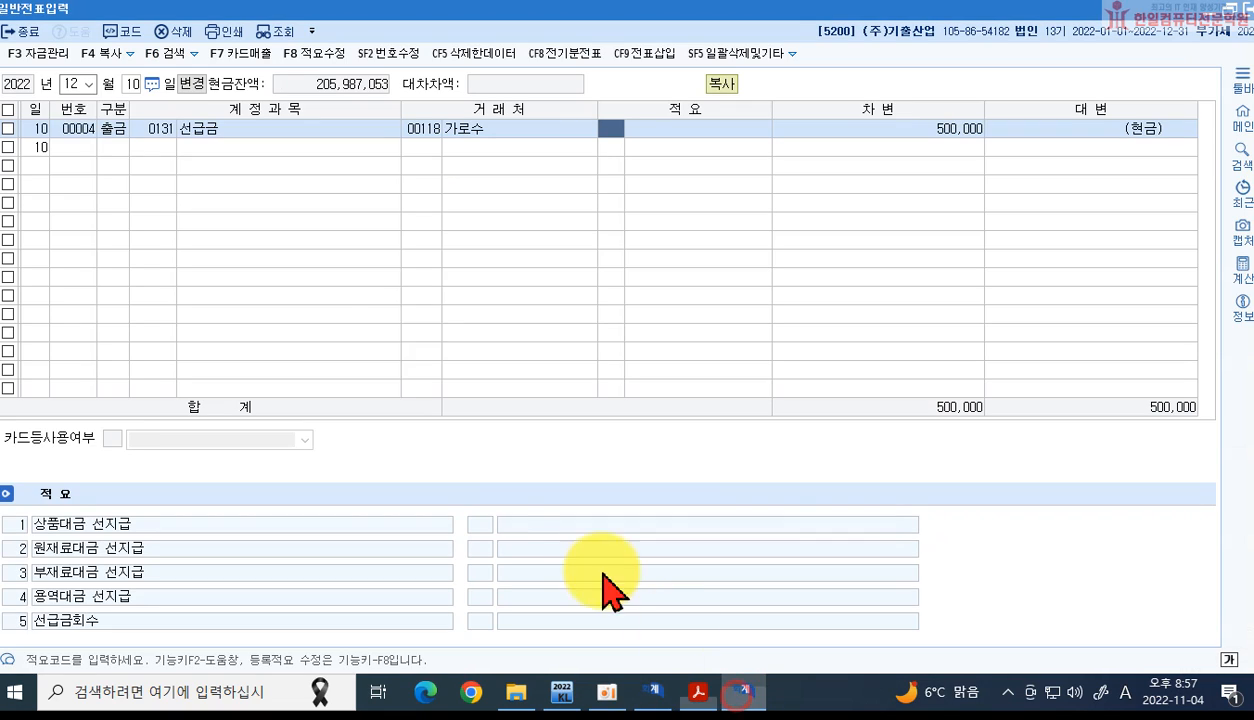
left_click(131, 84)
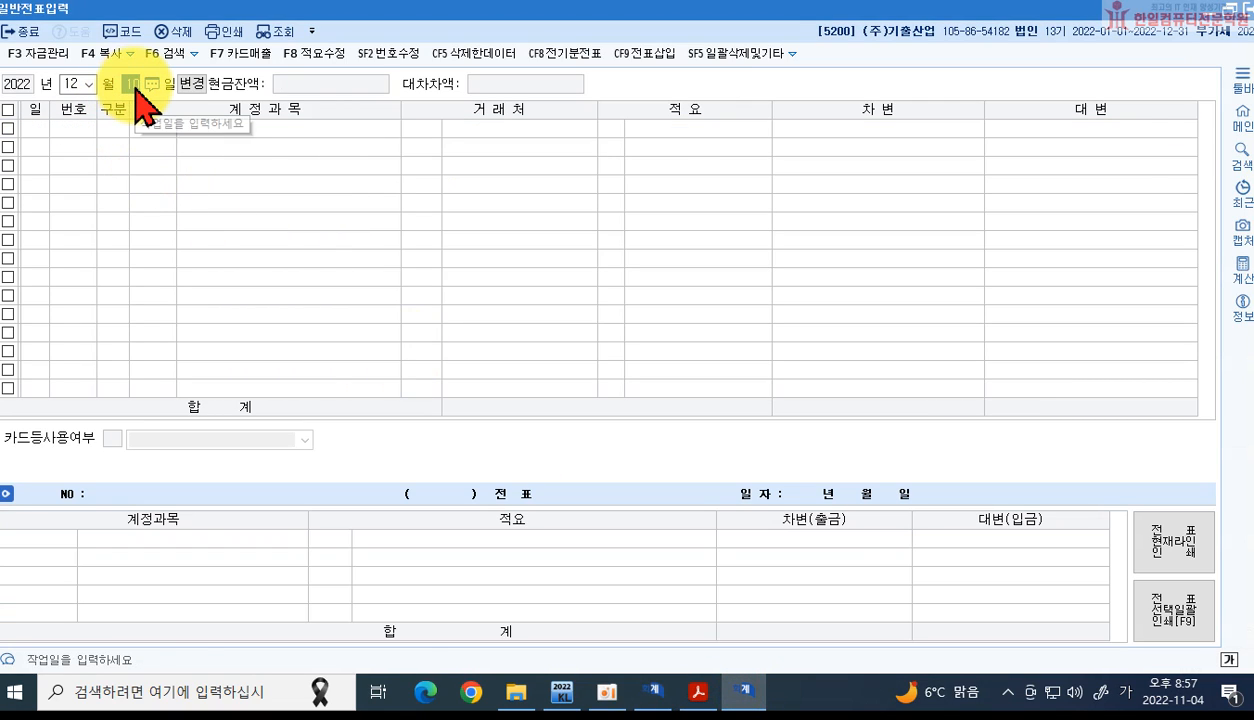
type("18")
key("Return")
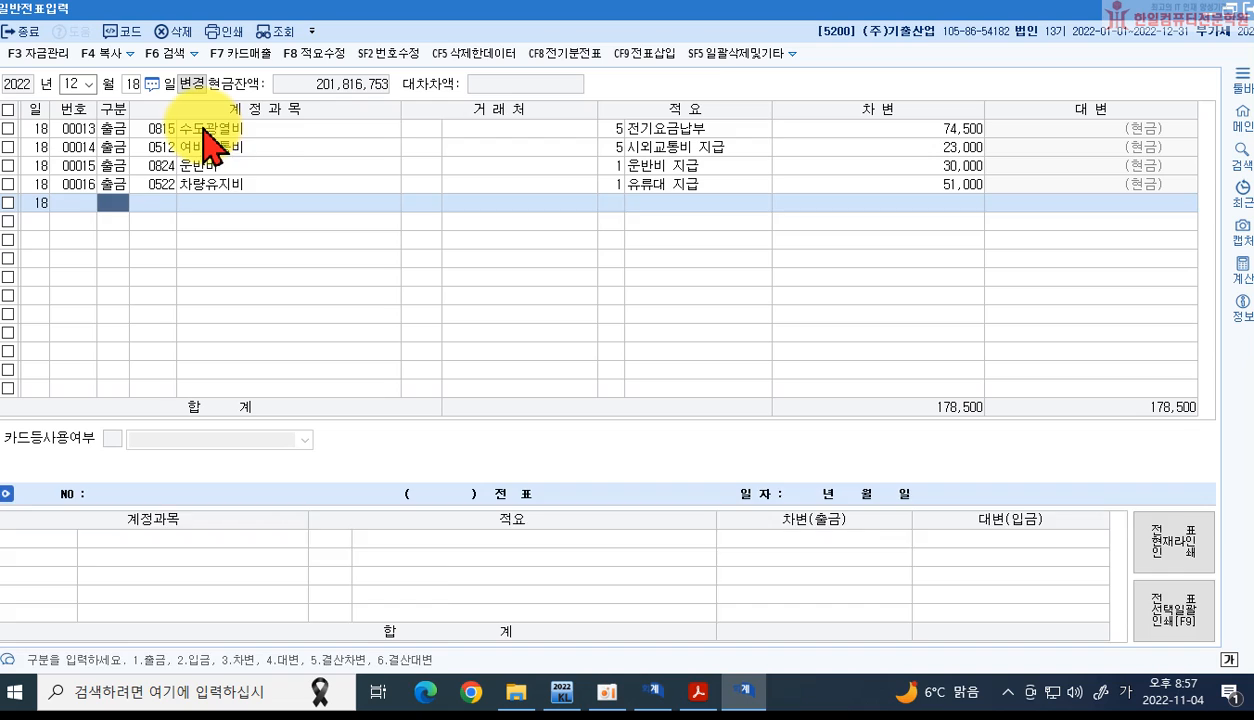
Step: Change the 전기요금납부 entry's account to 0515 가스수도료 (제조원가) and set its debit amount to 40,000
left_click(200, 129)
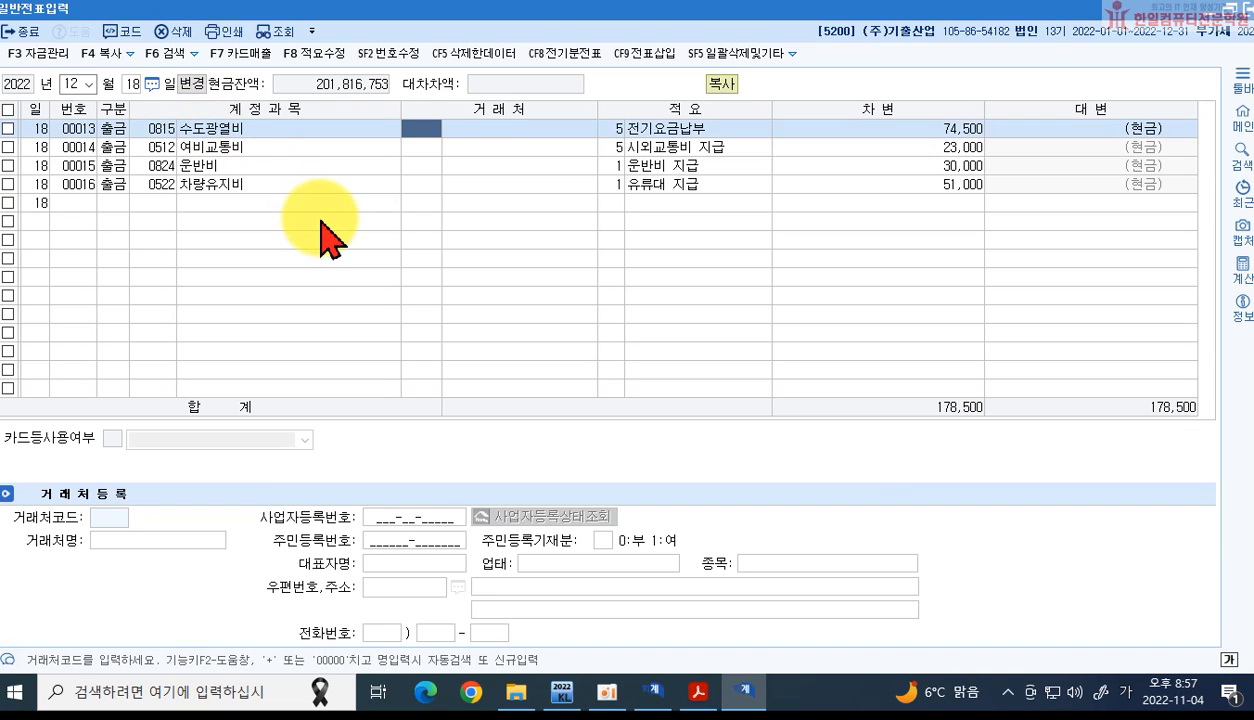
left_click(155, 128)
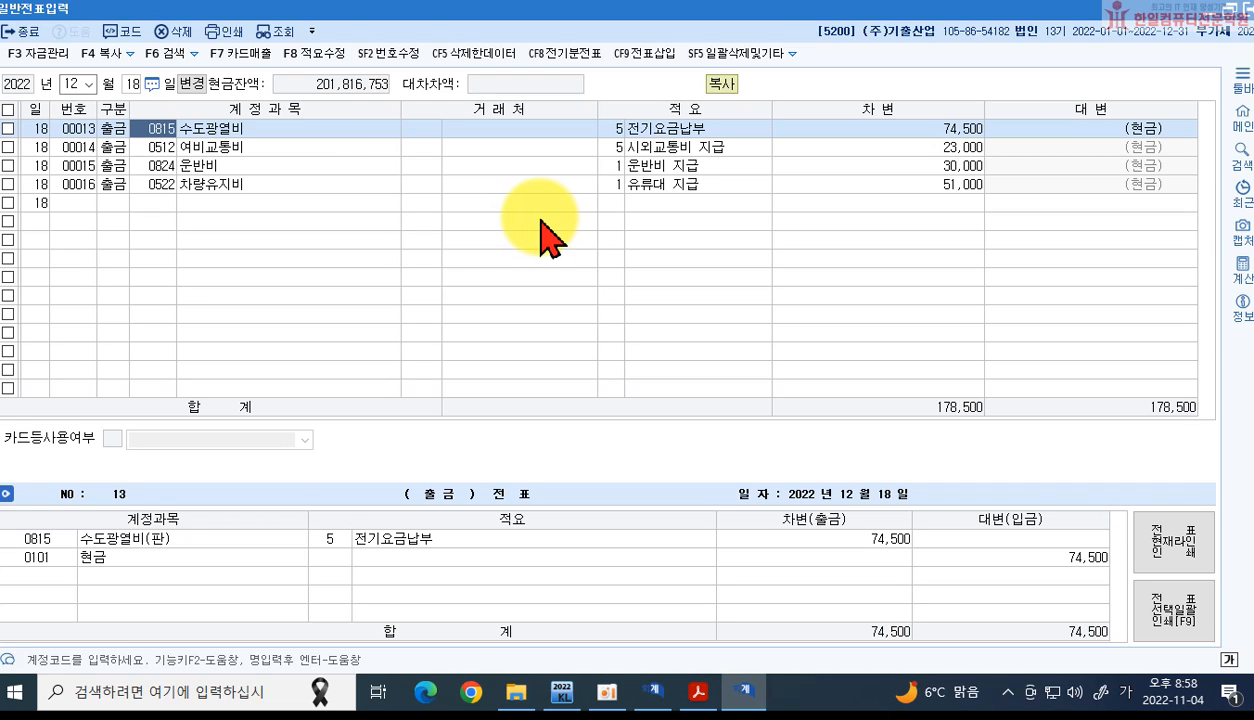
type("가스수")
key("Return")
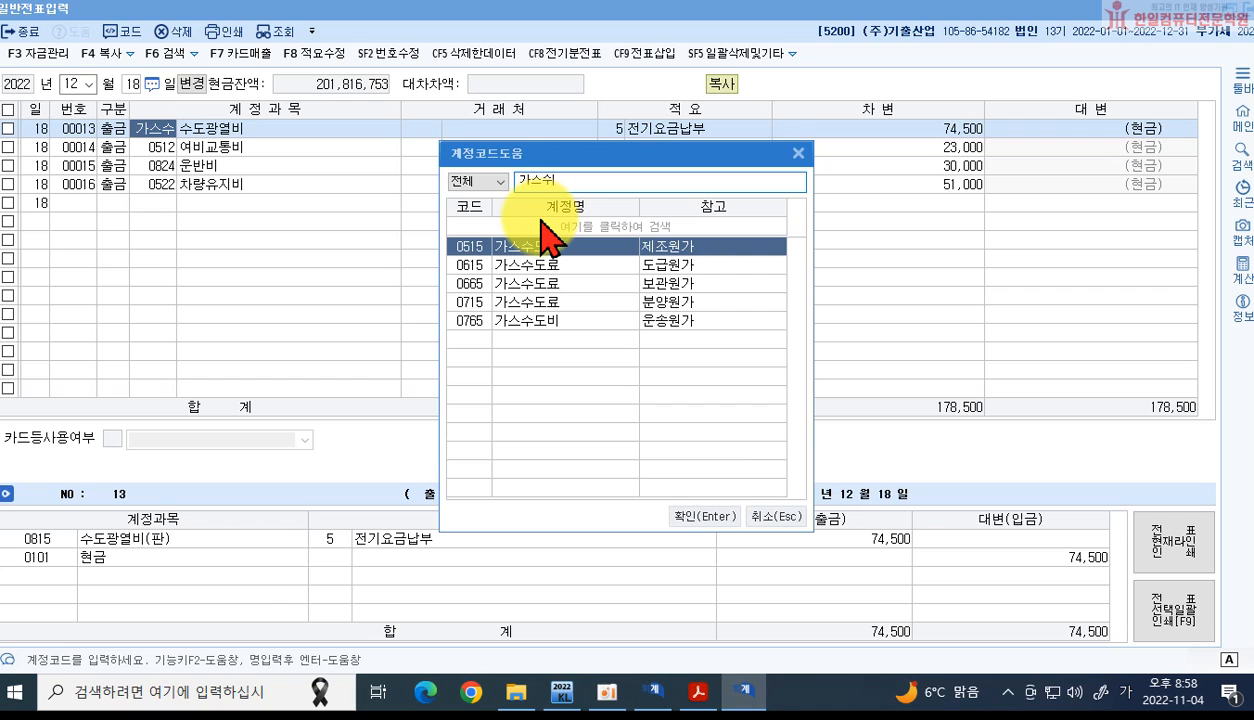
key("Return")
key("Return")
key("Return")
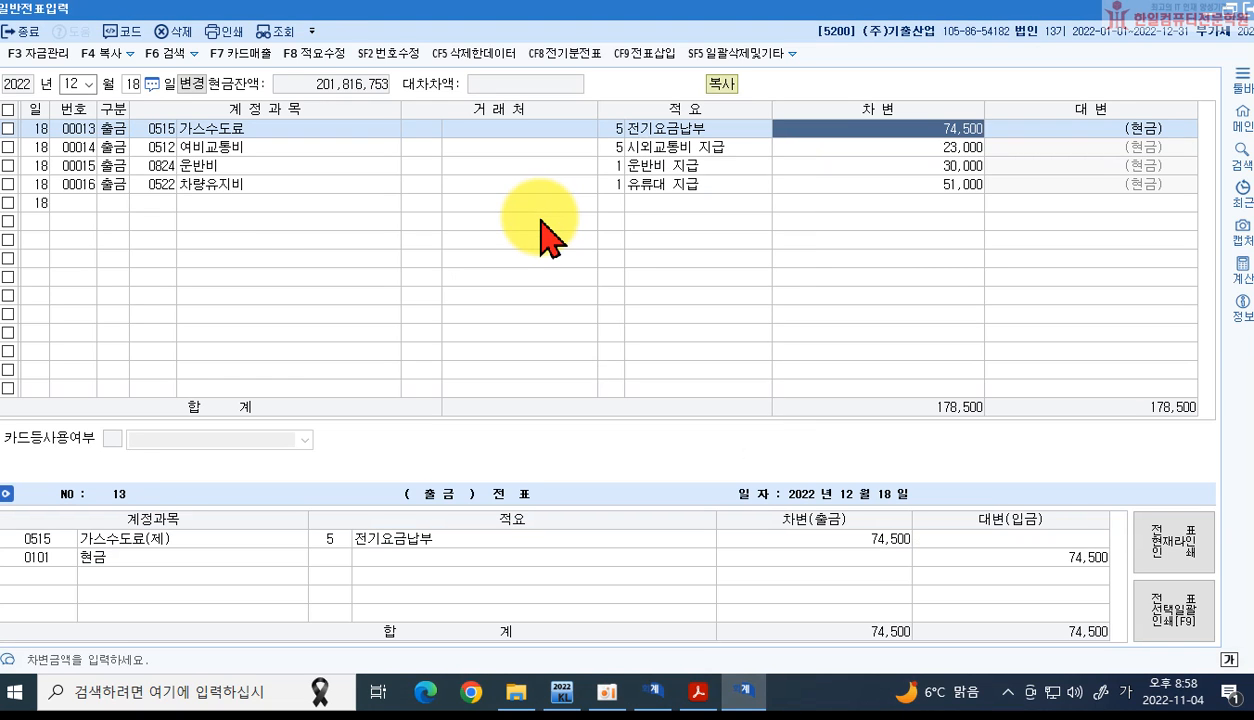
type("40,000")
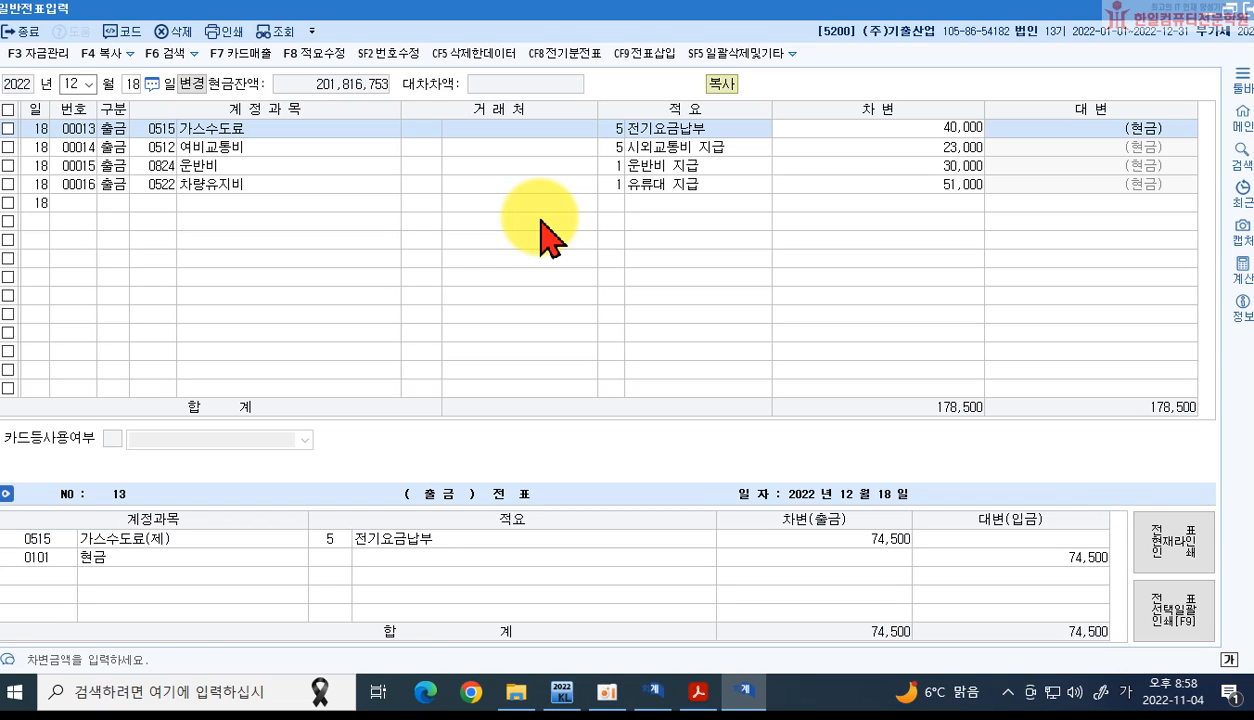
key("Return")
key("Return")
key("Return")
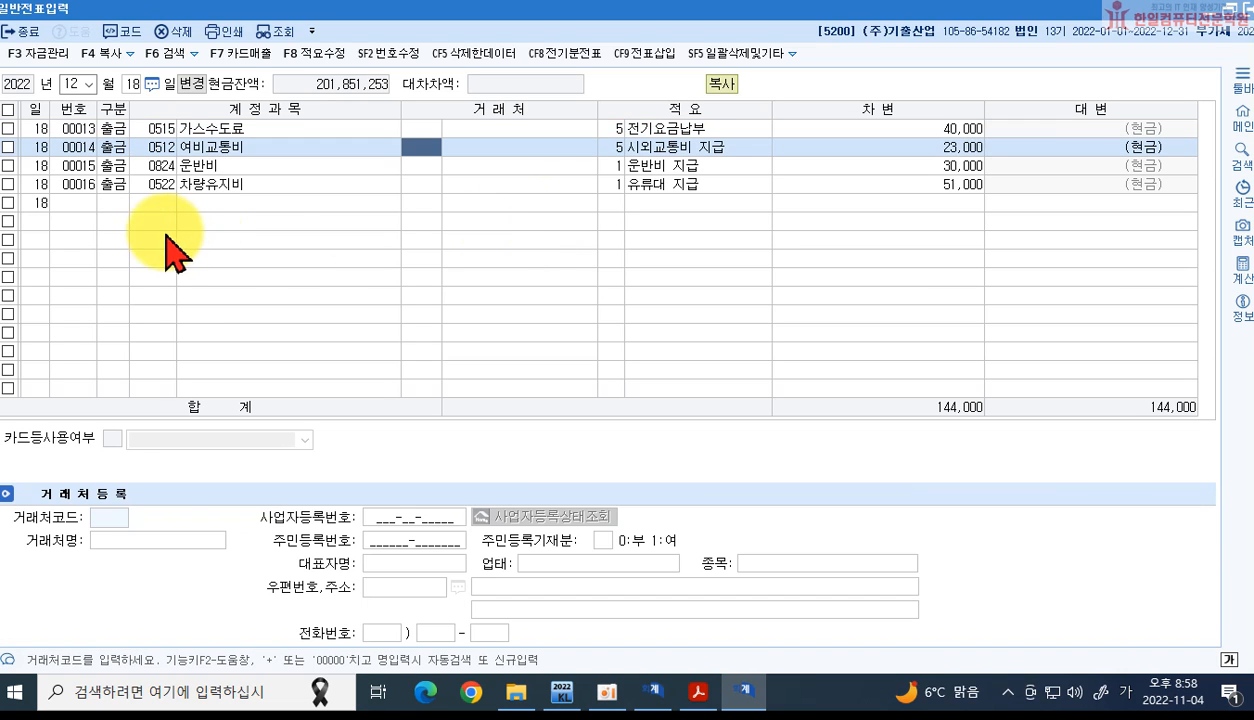
Step: Use 번호수정 to assign slip number 13 to a new line below the December 18 entries
left_click(115, 203)
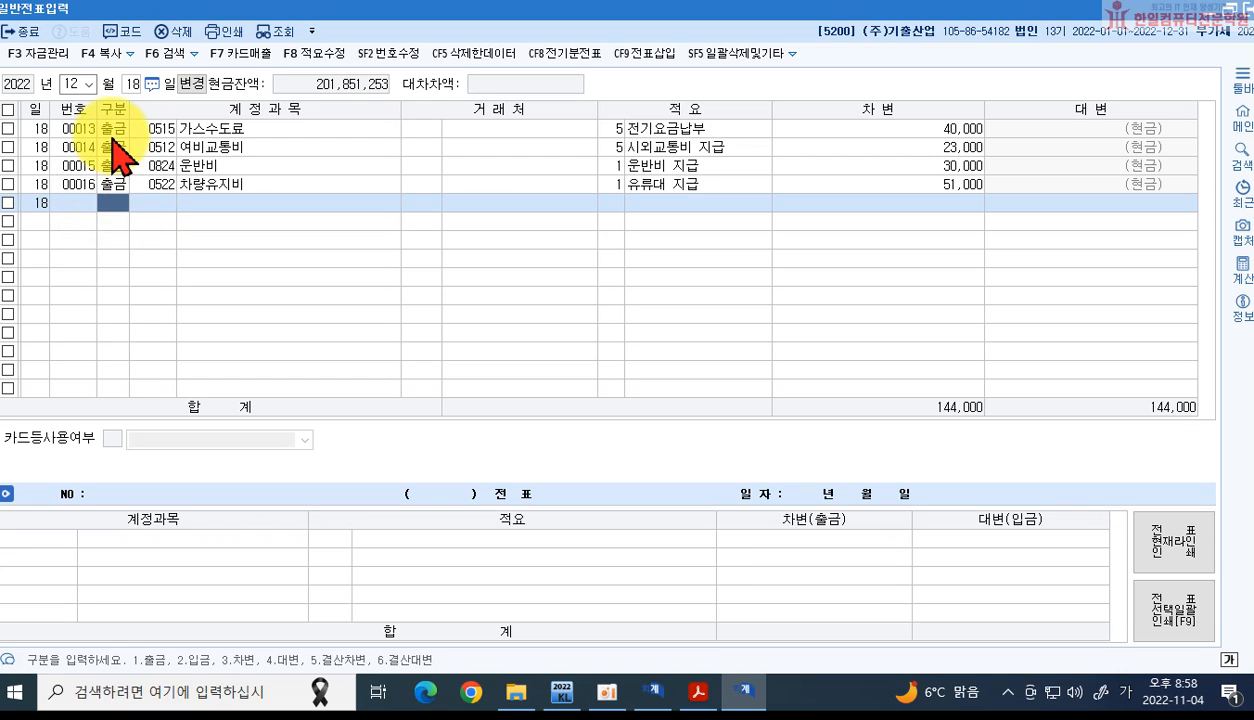
left_click(66, 203)
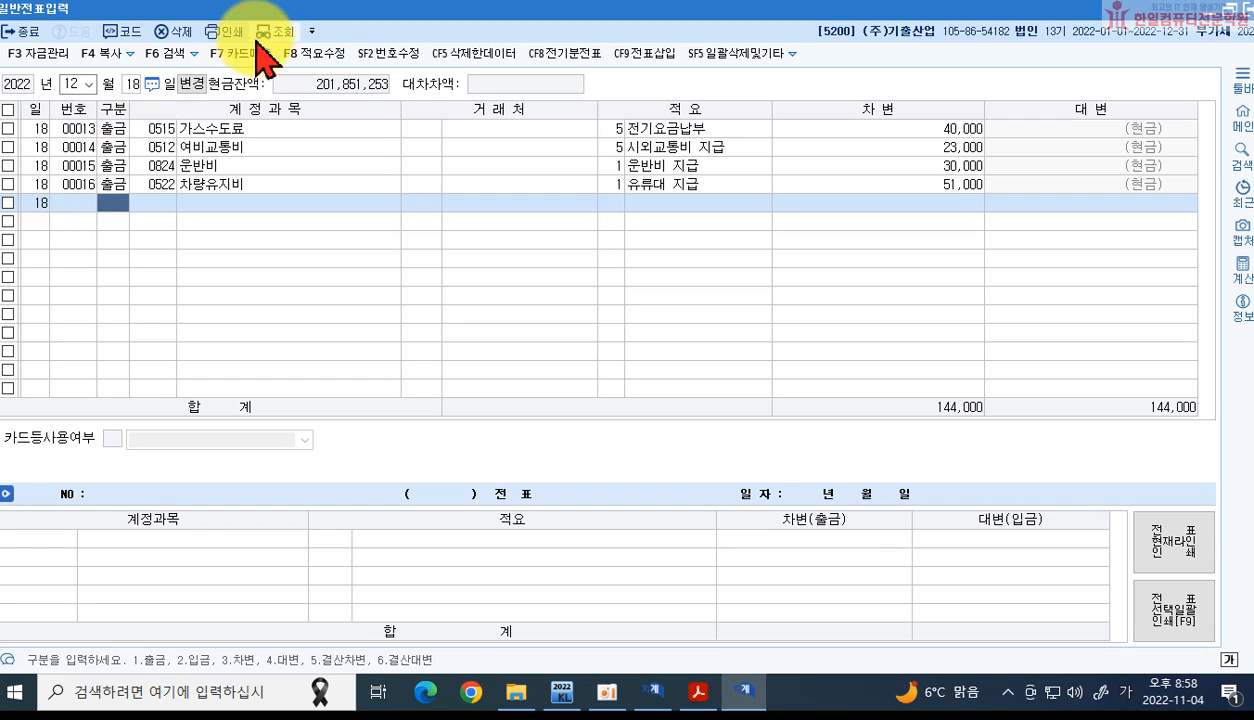
left_click(386, 52)
type("12")
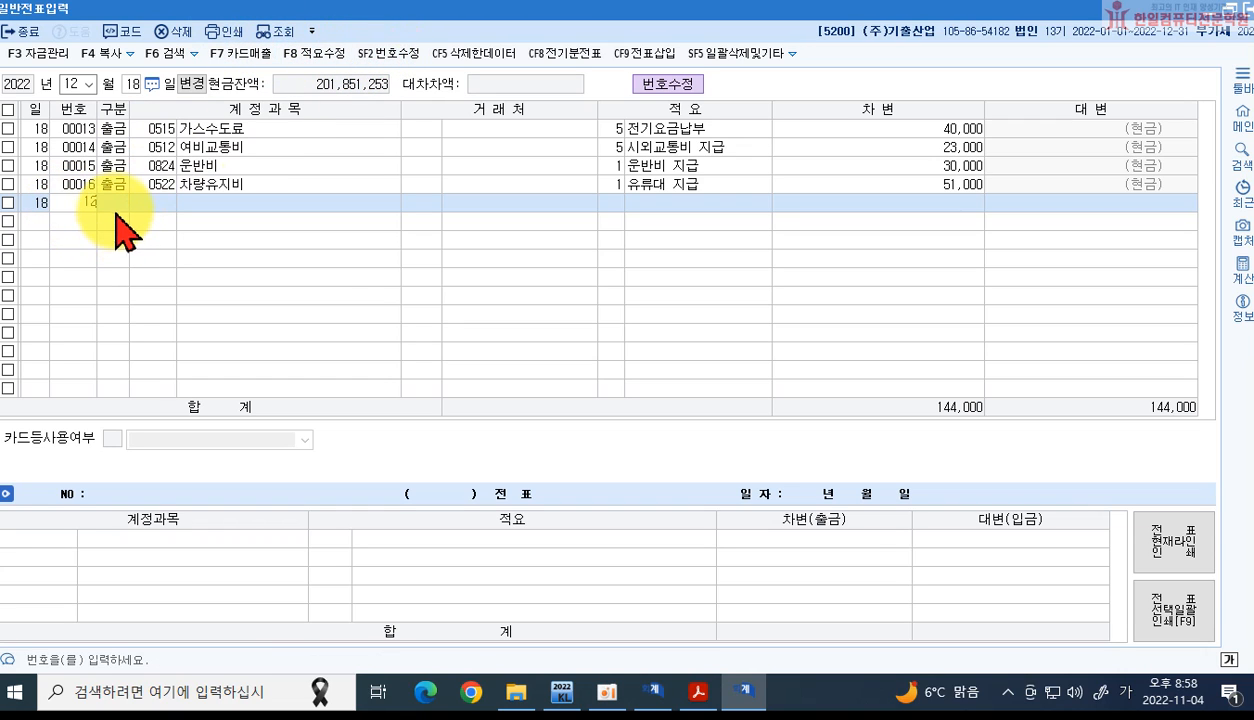
type("3")
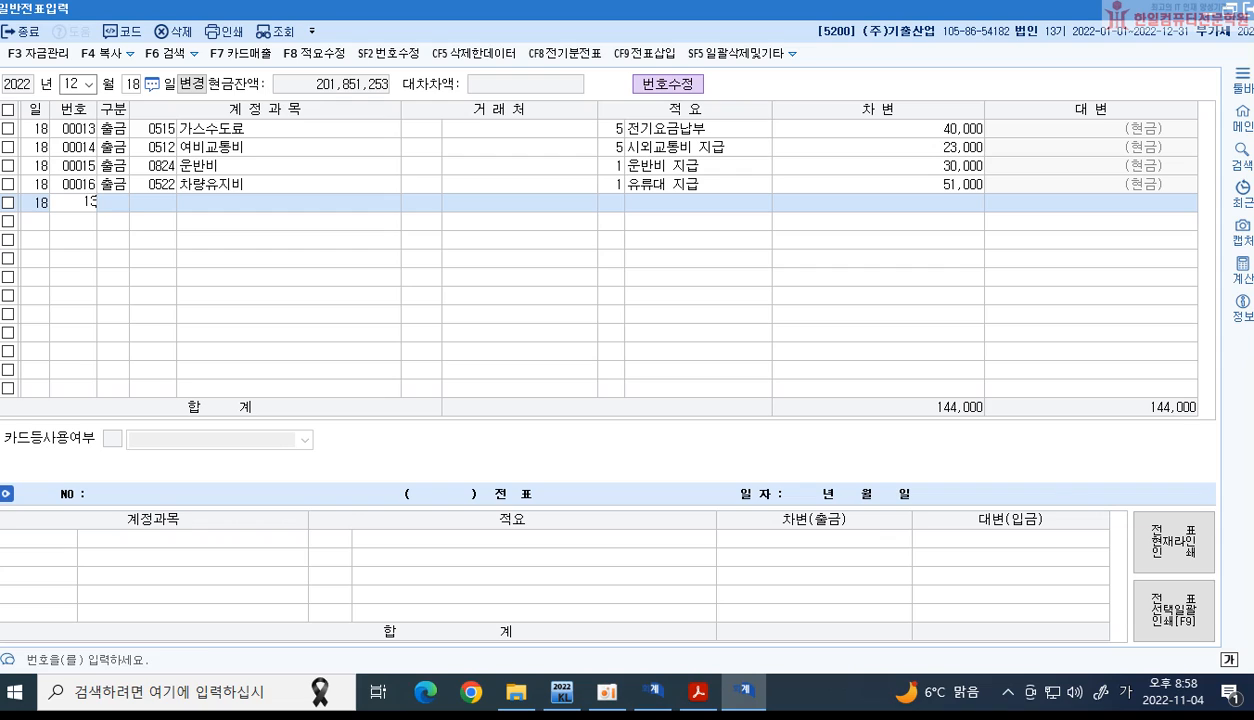
key("Return")
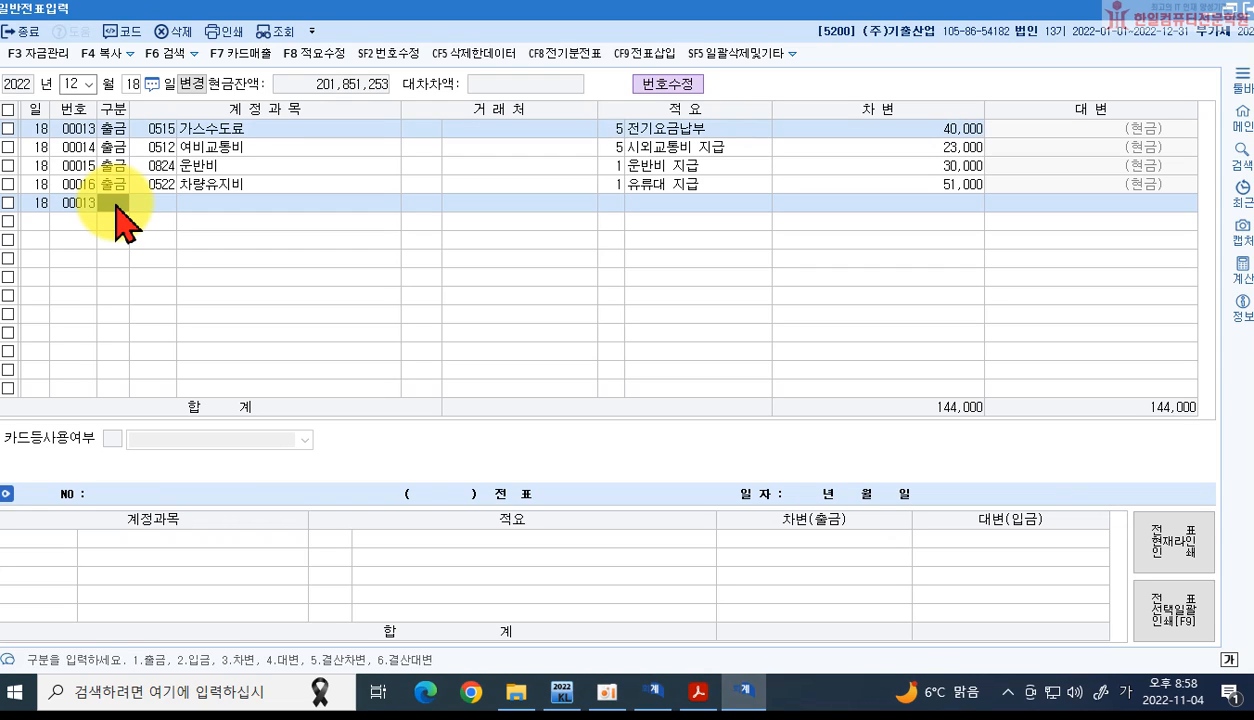
Step: Complete the new December 18 line of slip 13 as 출금 with account 0516 전력비 and a debit of 34,500
type("1")
key("Return")
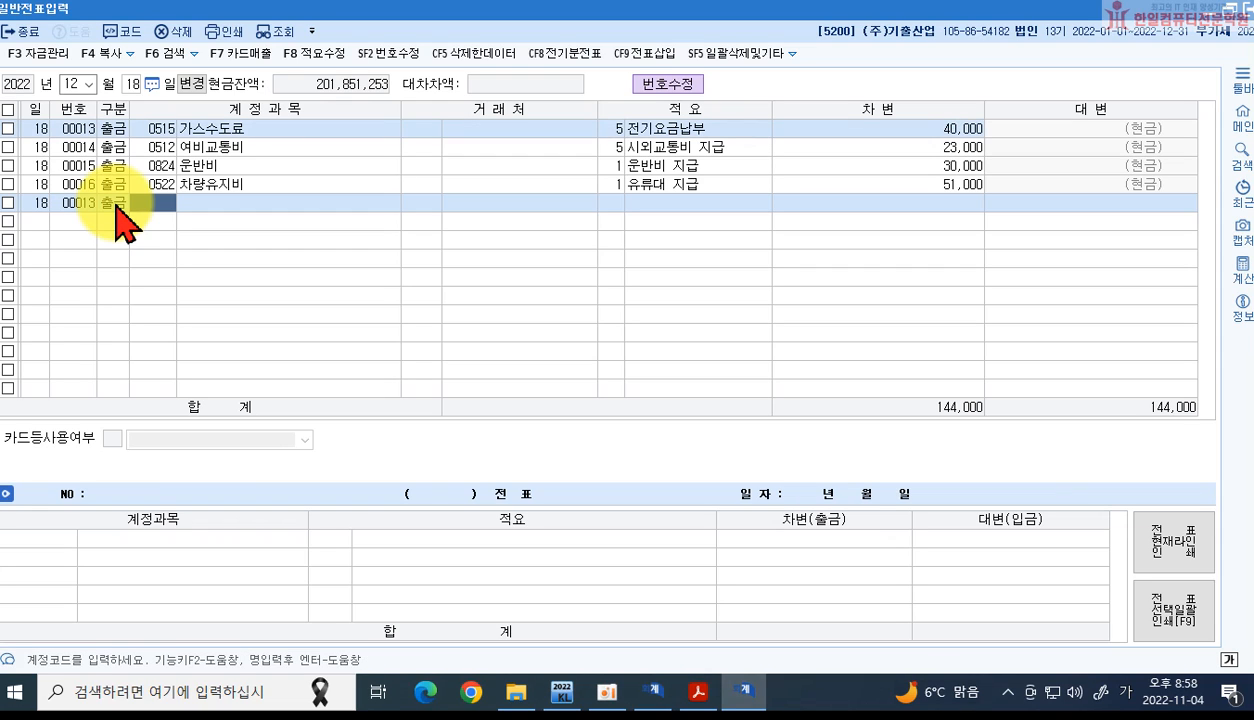
type("전력")
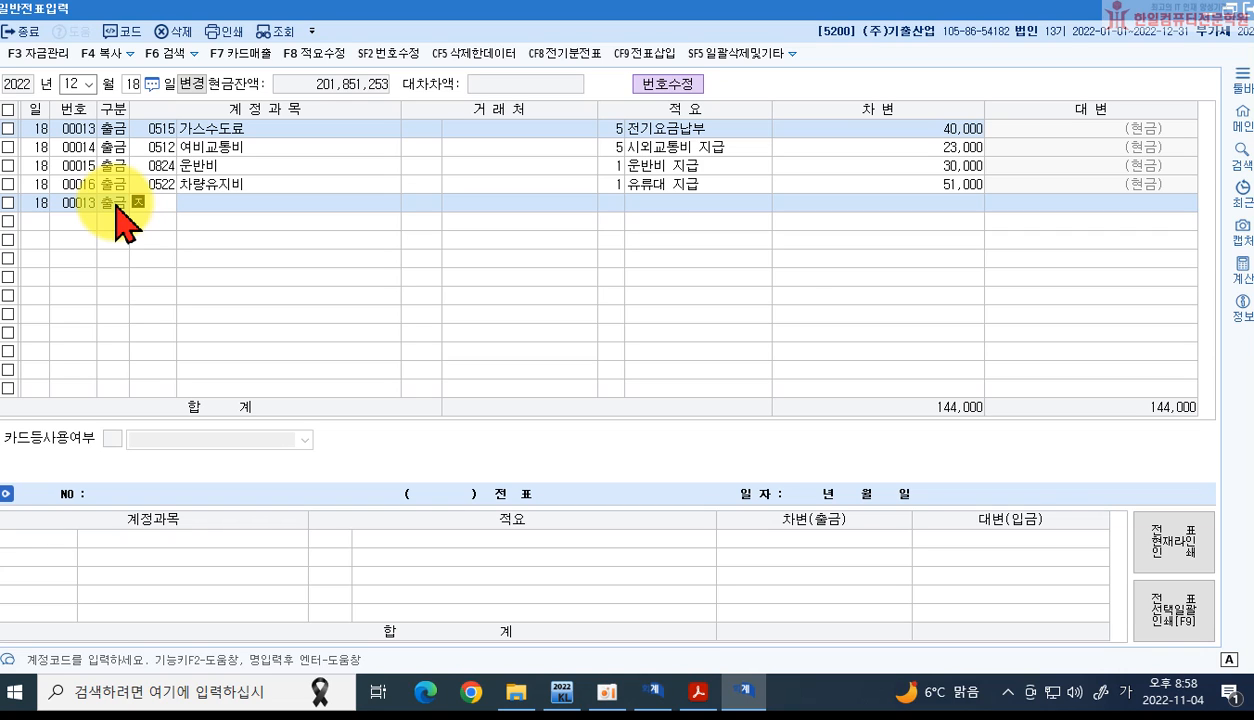
key("Return")
key("Return")
key("Return")
key("Return")
key("Return")
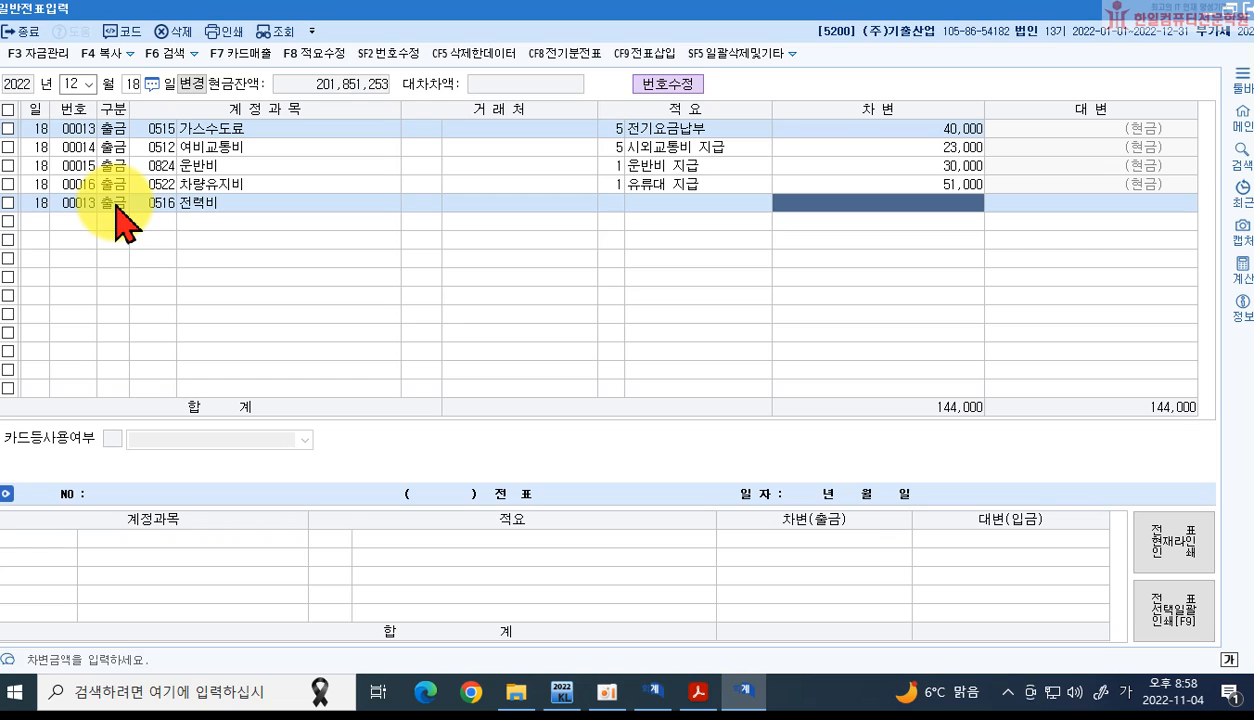
type("34500")
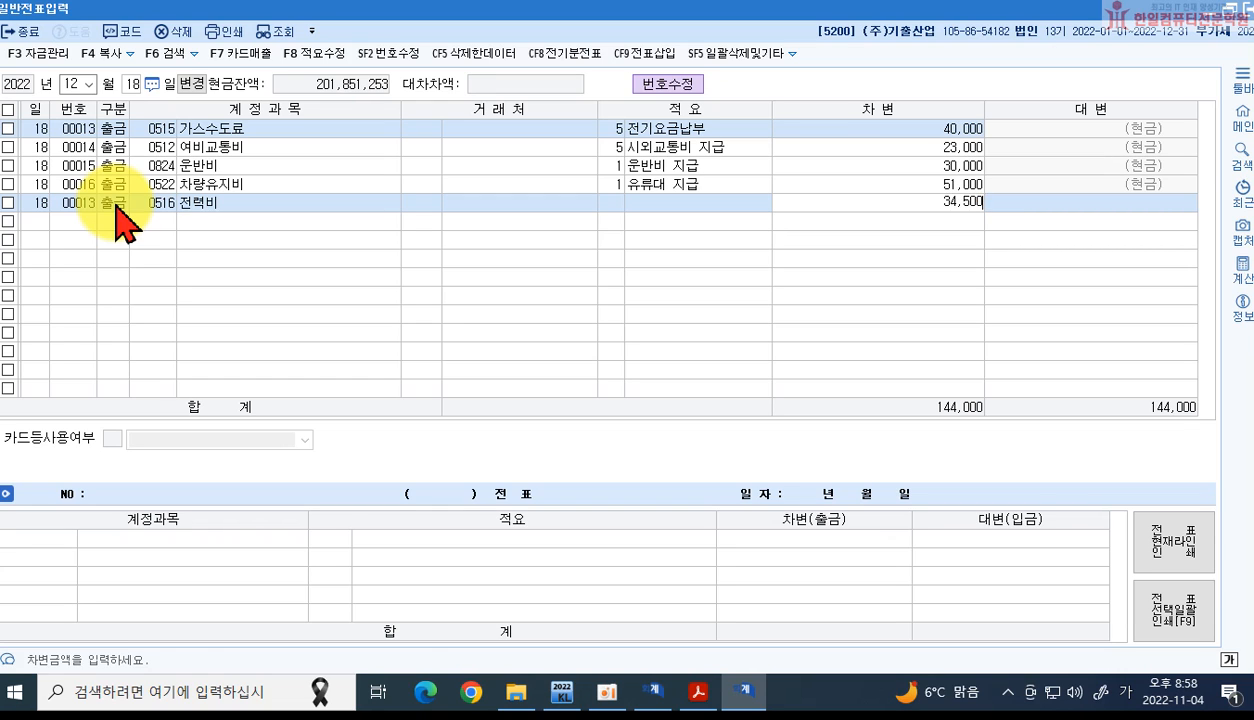
key("Return")
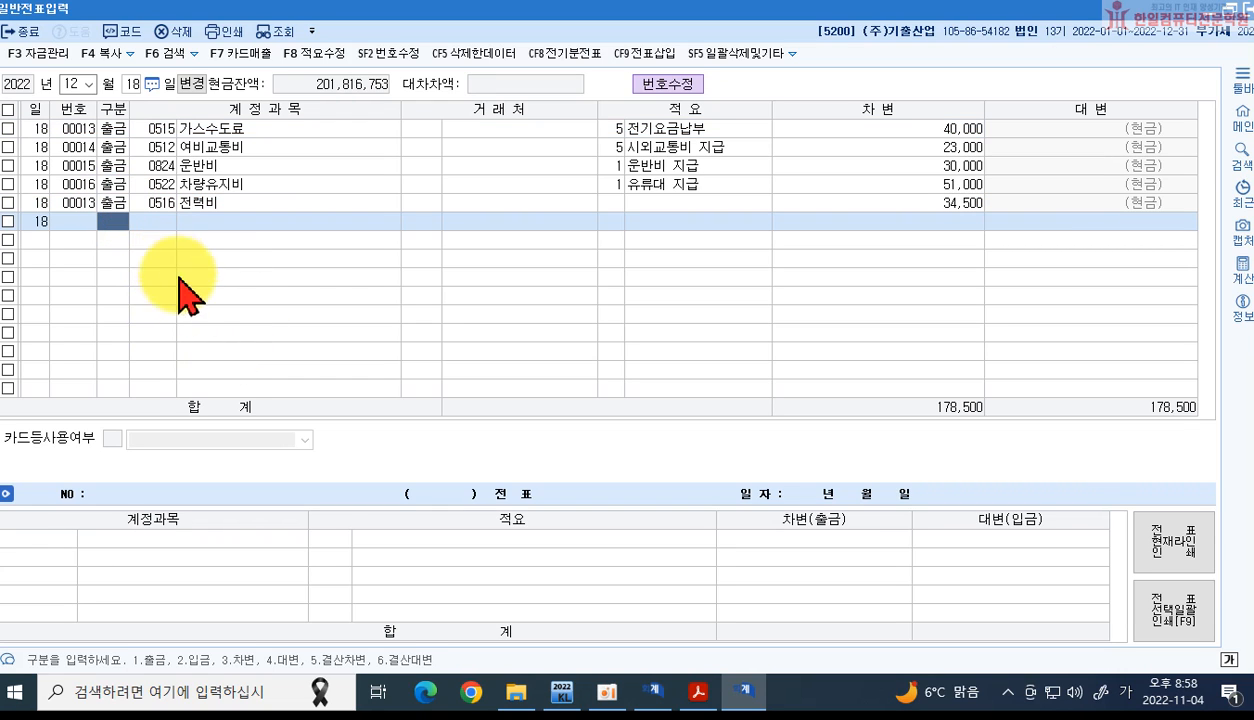
Step: Reload the December 18 entries and inspect the 전력비 line grouped under slip 13
left_click(133, 84)
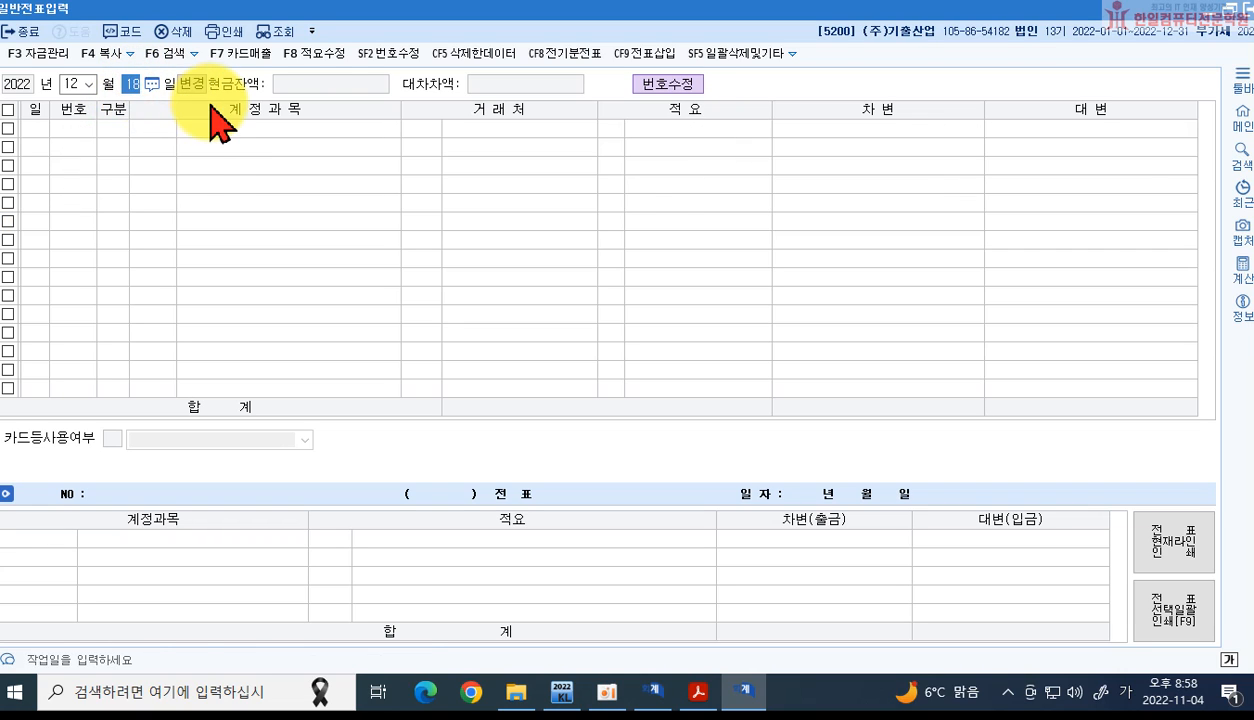
key("Return")
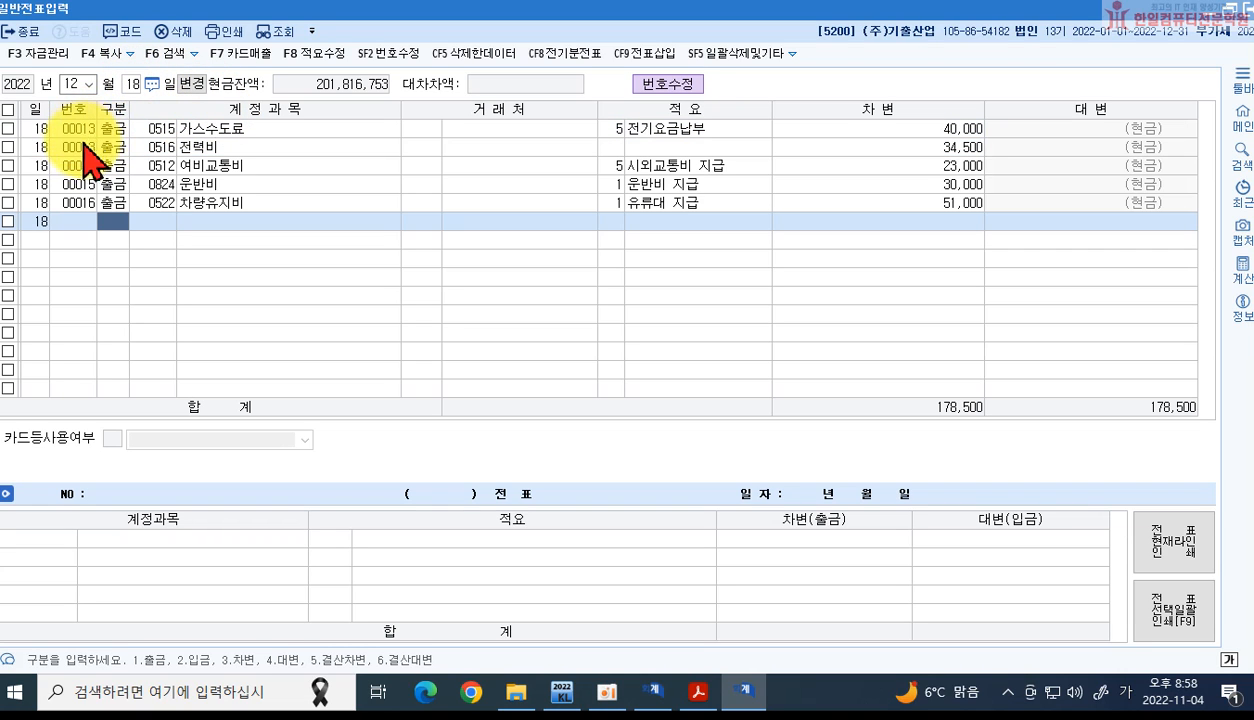
left_click(171, 147)
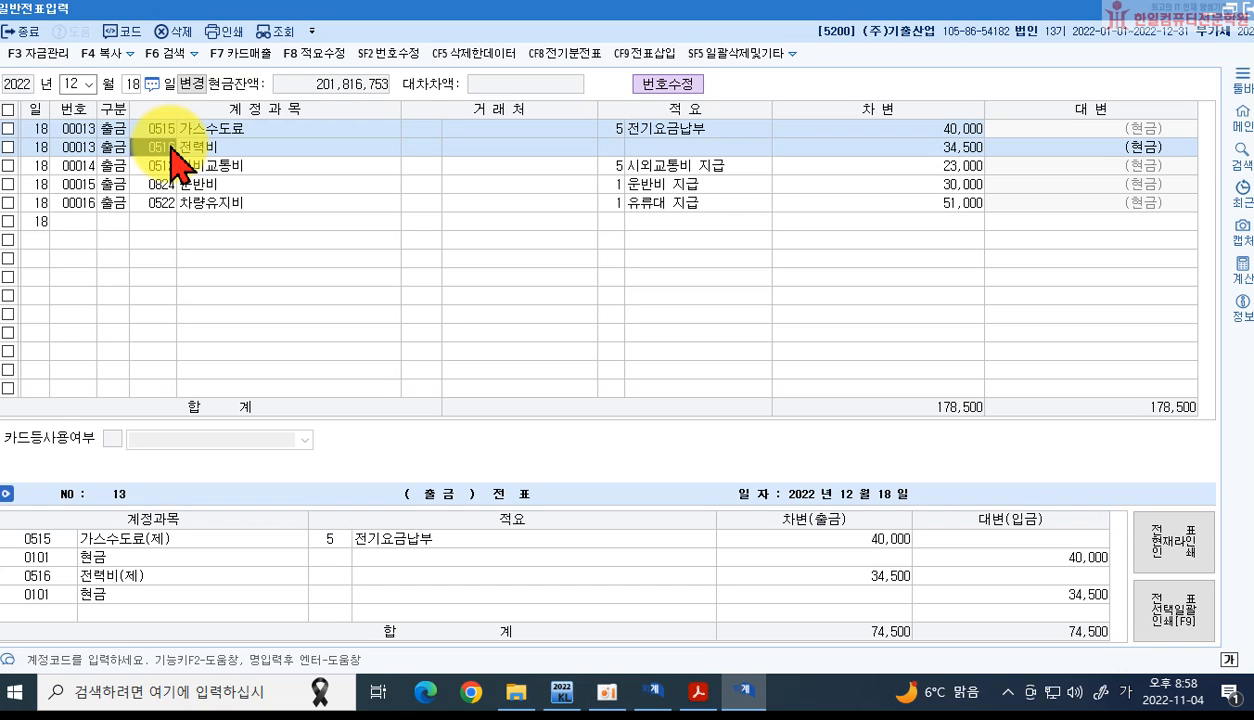
left_click(80, 147)
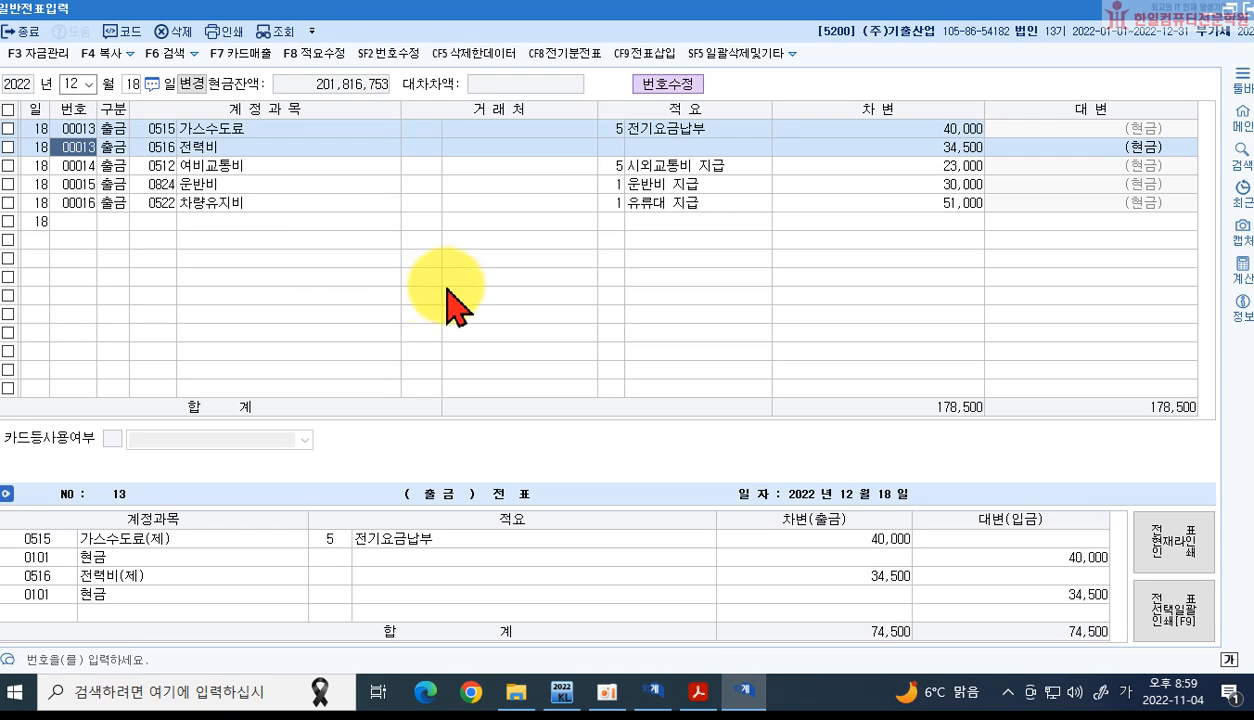
Step: Check the December 19 item in the textbook PDF and return to KcLep to display the December 19 entries
mouse_move(706, 697)
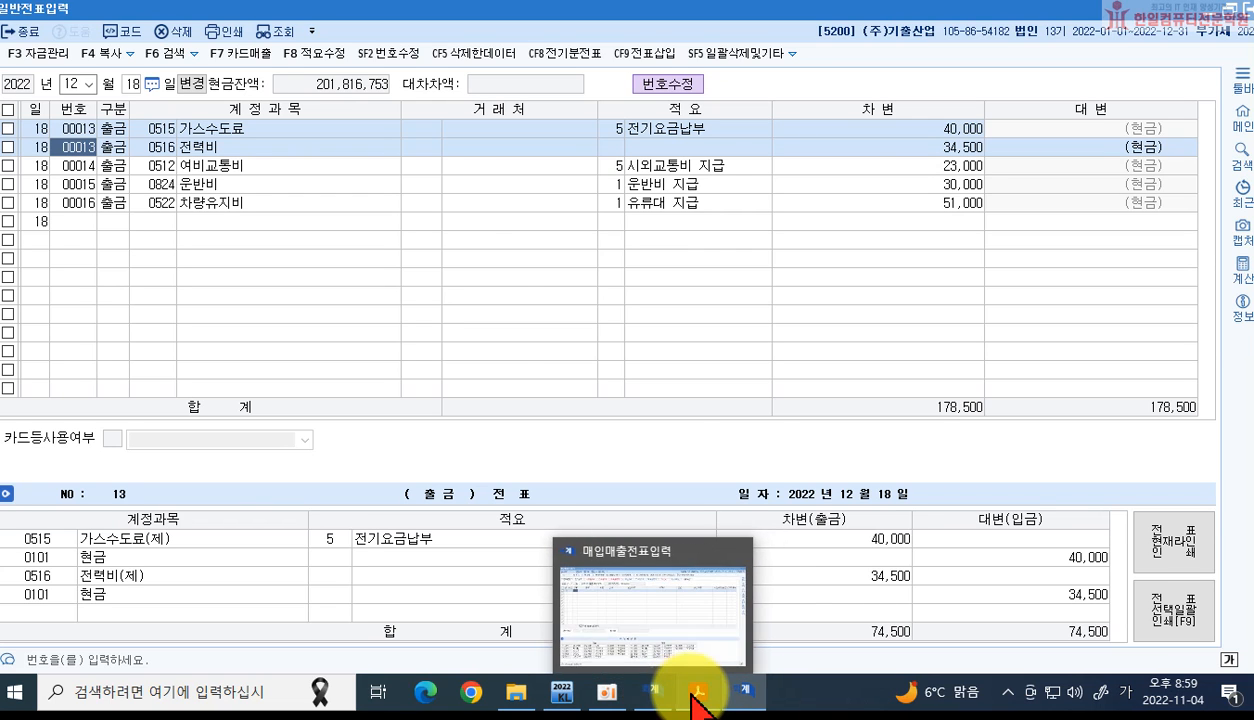
left_click(700, 688)
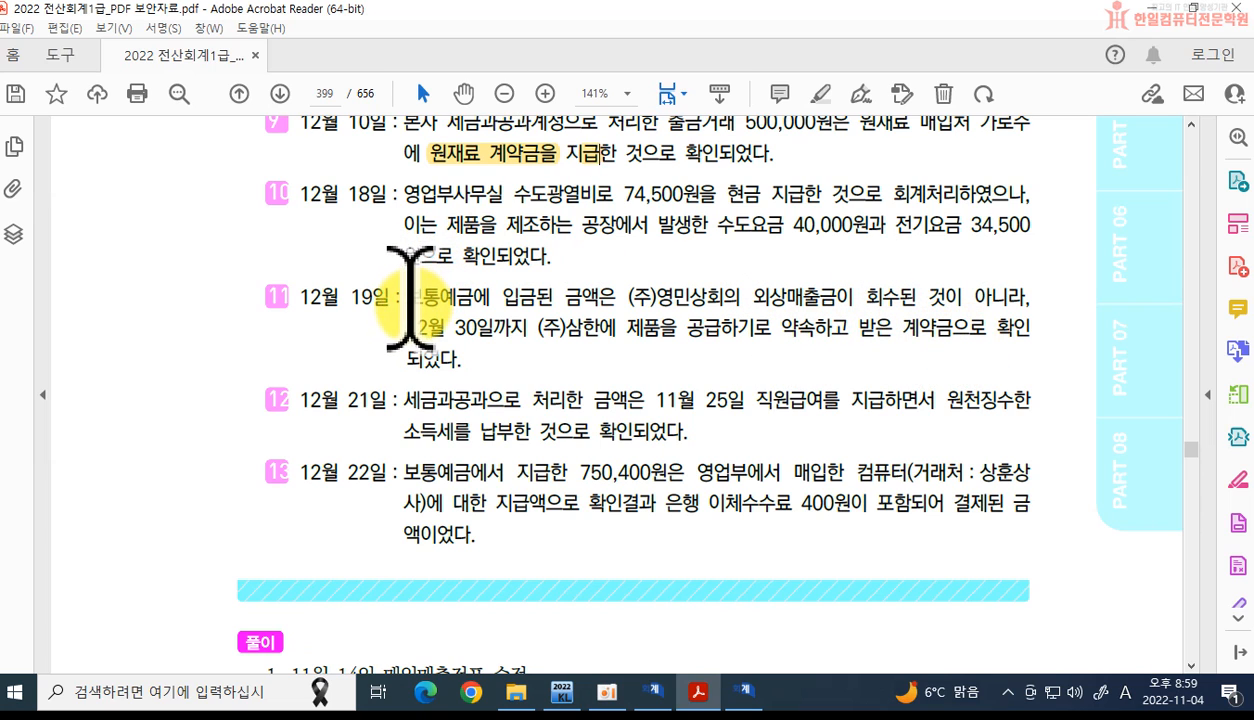
left_click(737, 706)
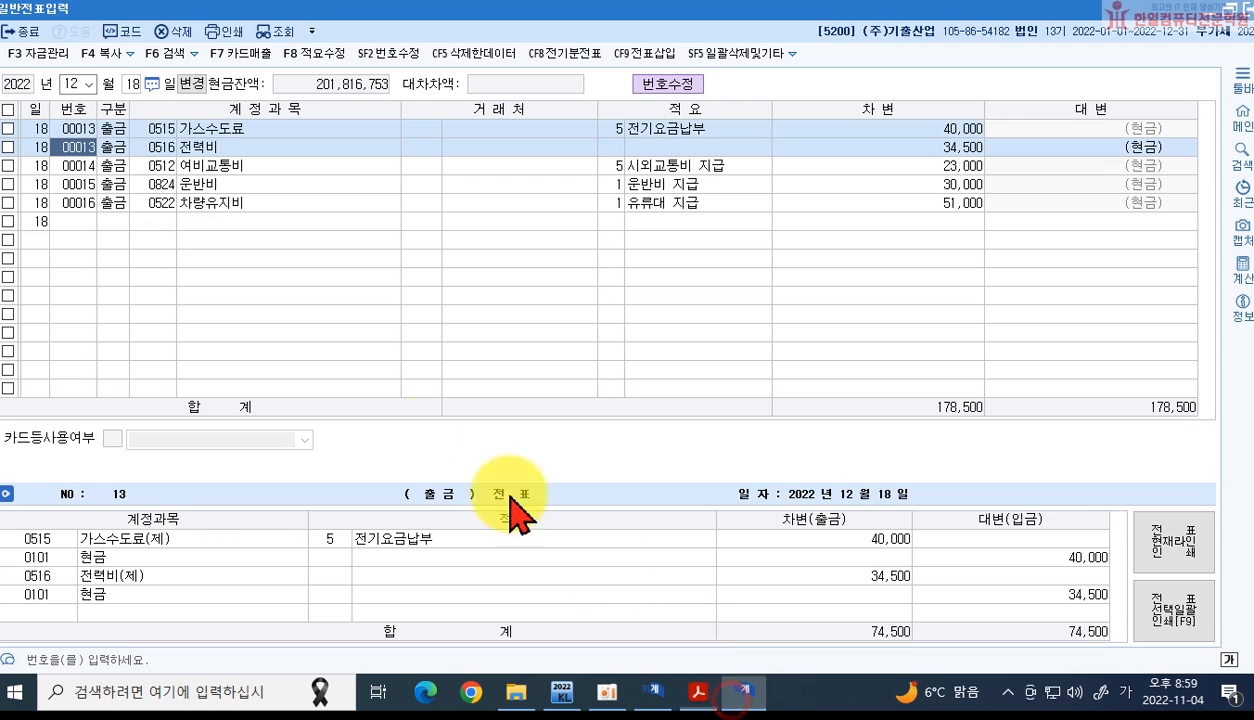
left_click(133, 84)
type("19")
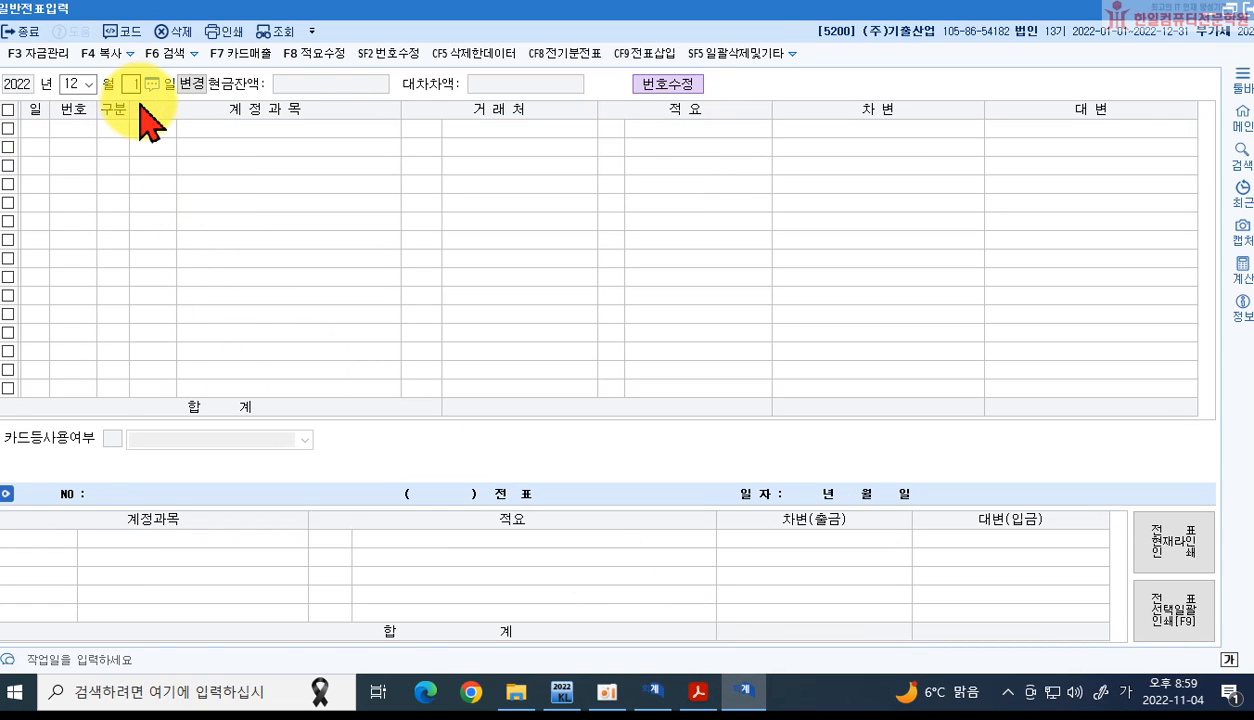
key("Return")
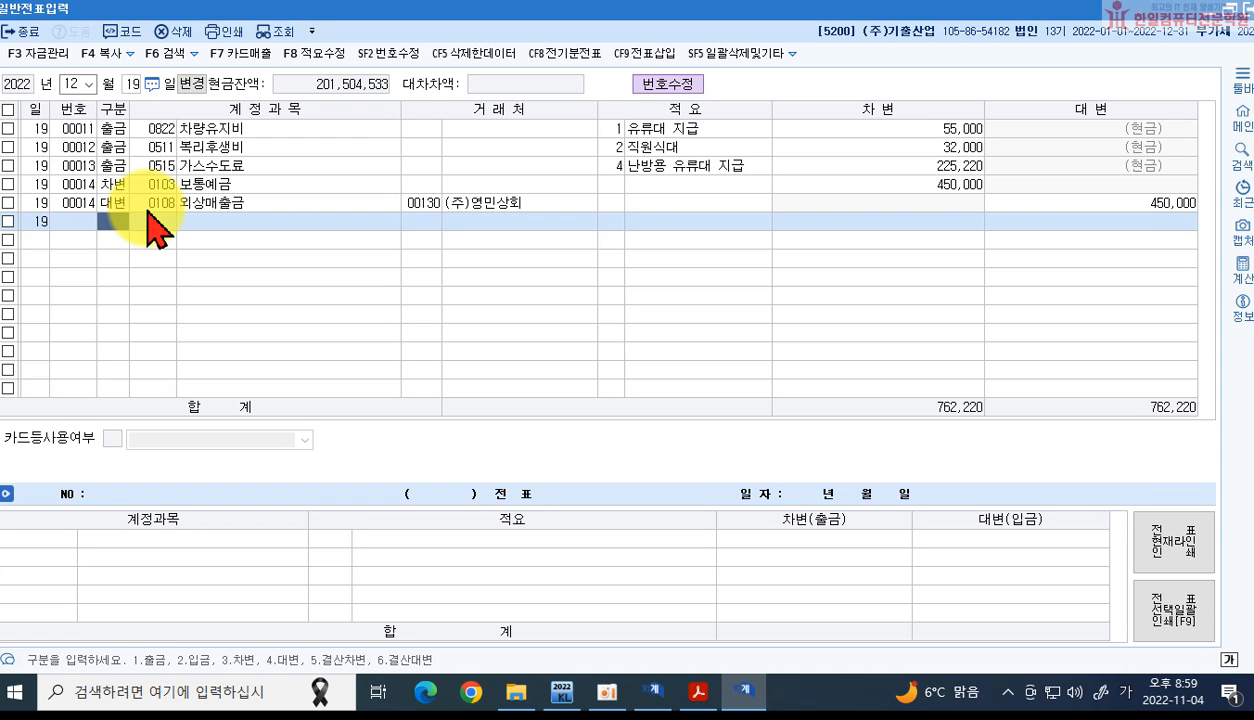
Step: Change the 외상매출금 entry's account to 0259 선수금 and set its 거래처 to 00135 (주)삼한
left_click(258, 201)
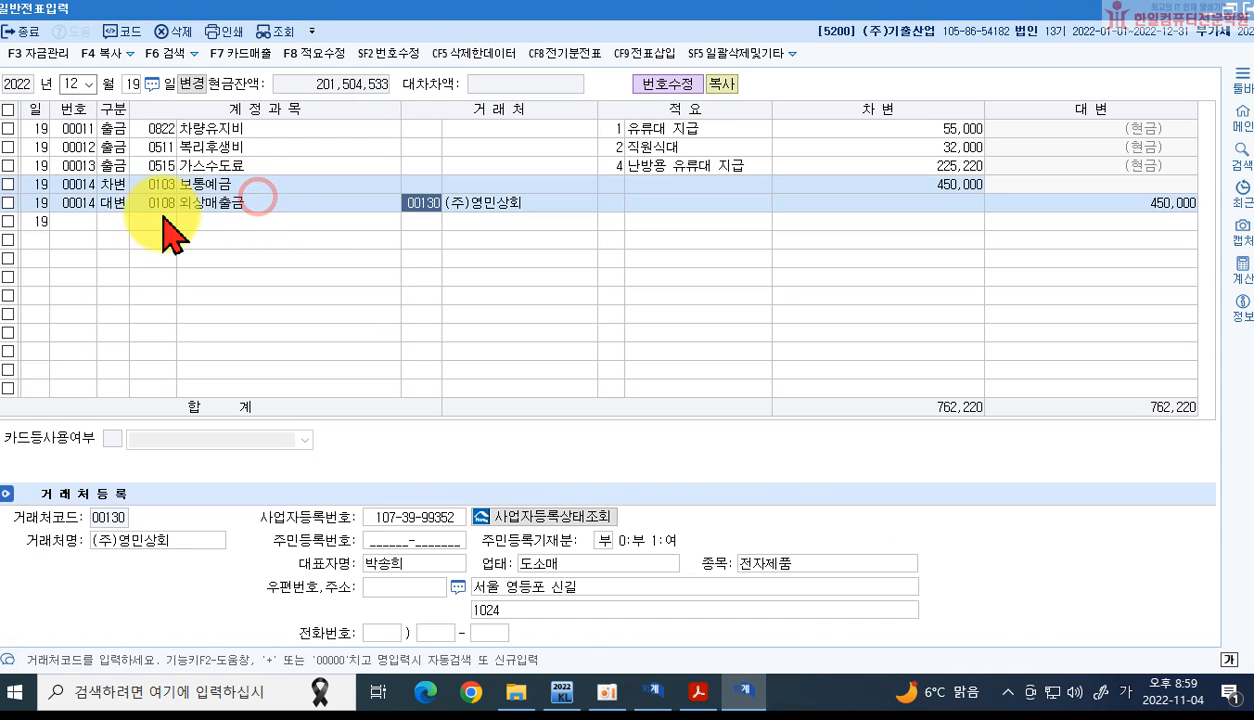
left_click(110, 203)
left_click(170, 206)
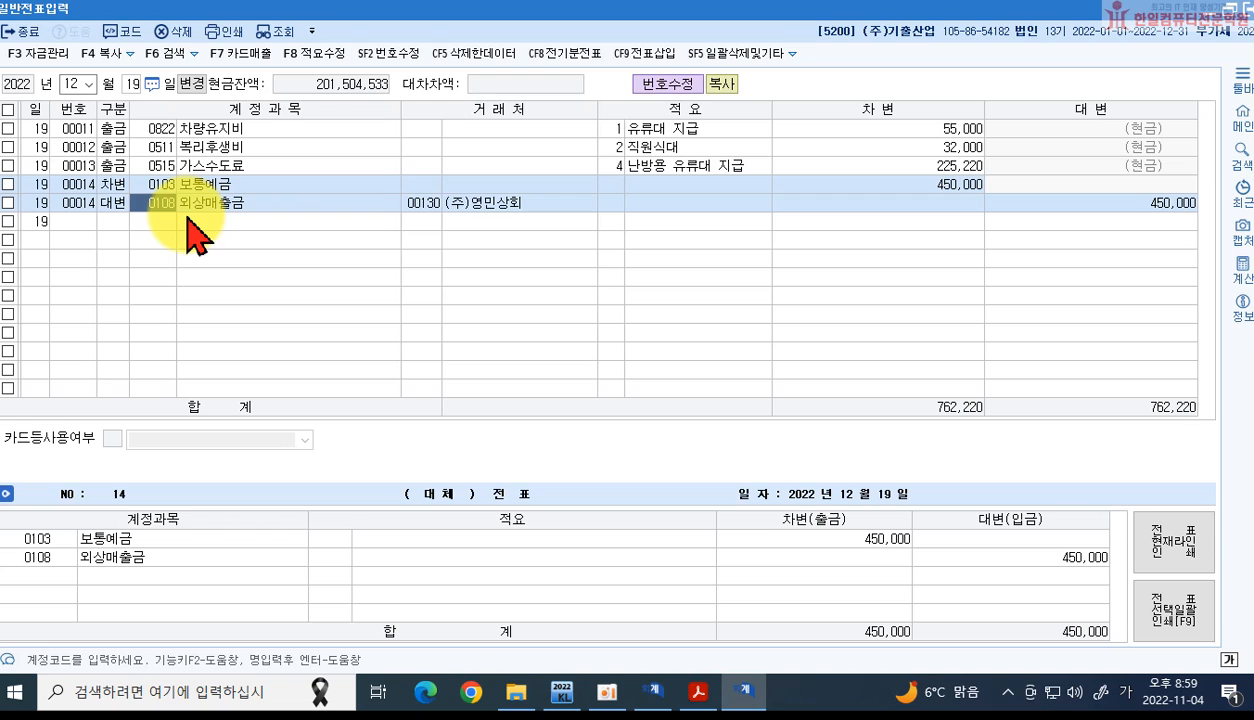
type("선수금")
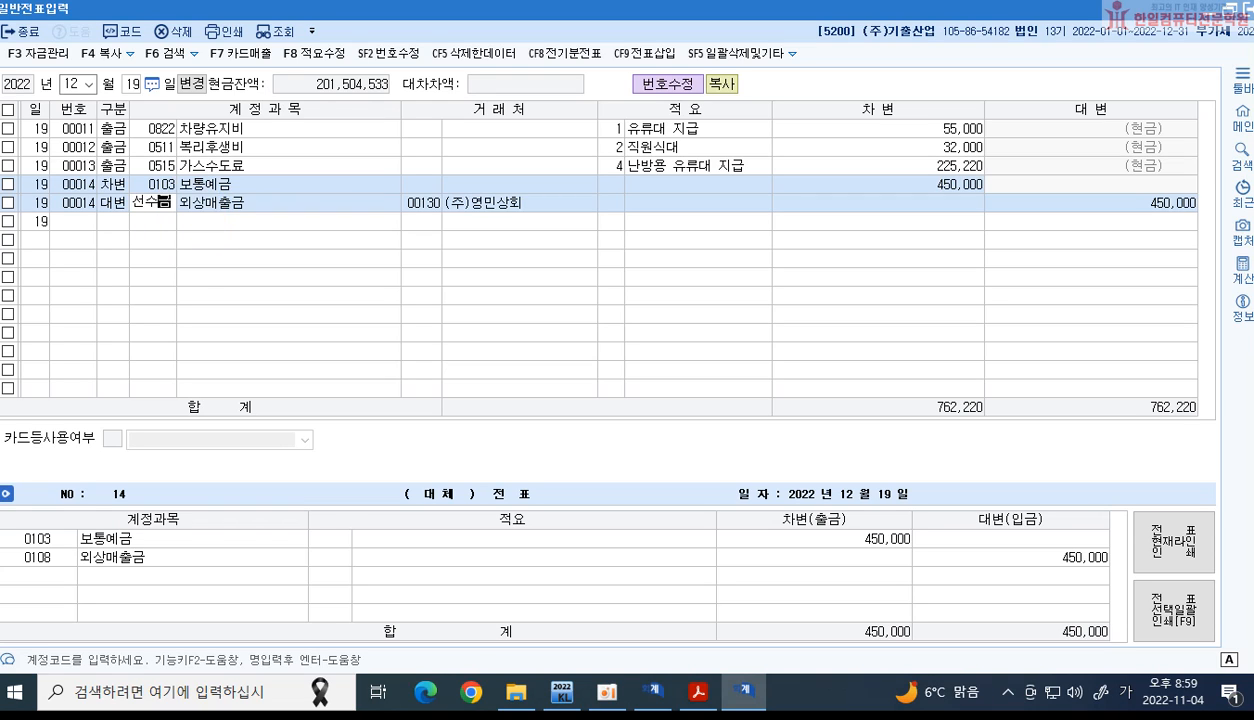
key("Return")
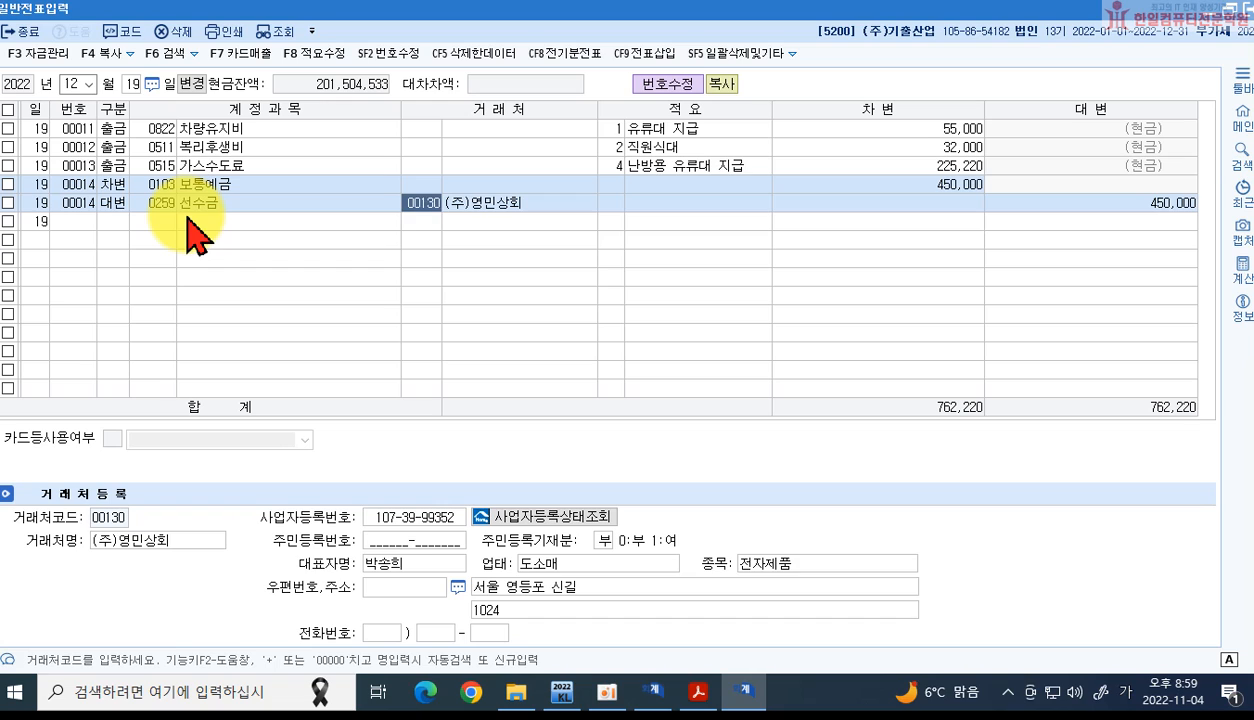
type("삼한")
key("Return")
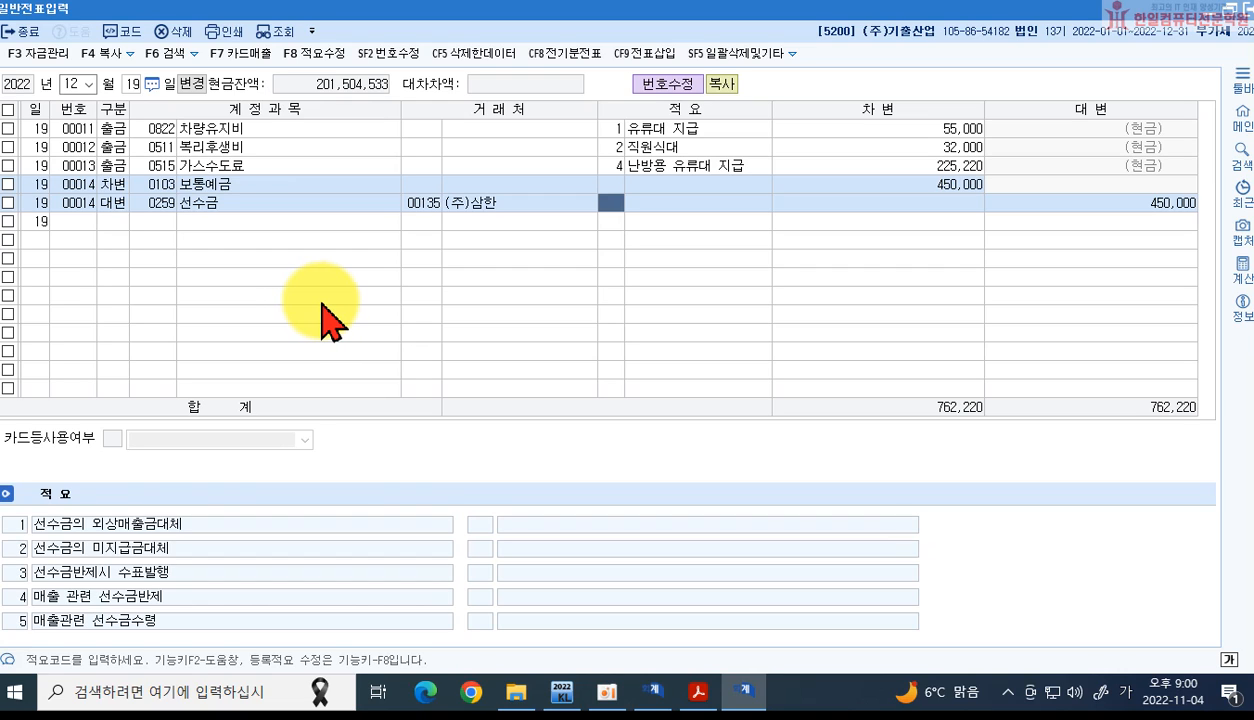
Step: Switch to the textbook PDF and highlight "원천징수한 소득세" in the December 21 item
left_click(700, 693)
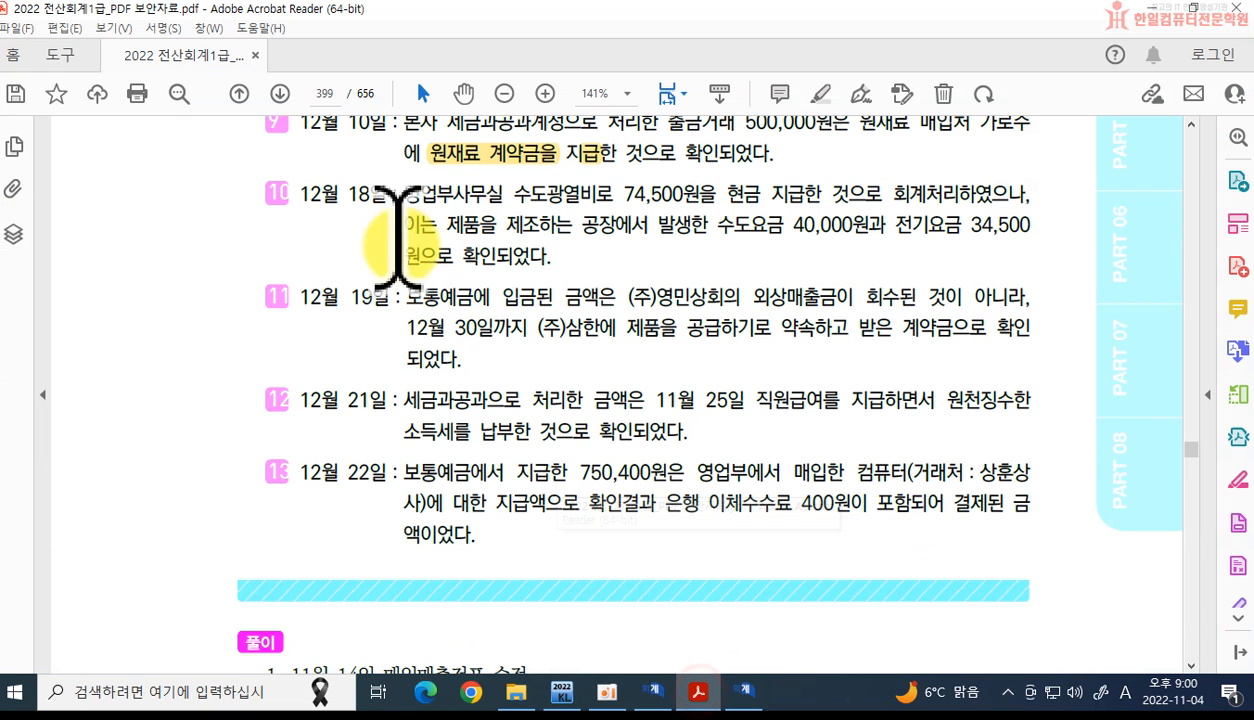
left_click(471, 432)
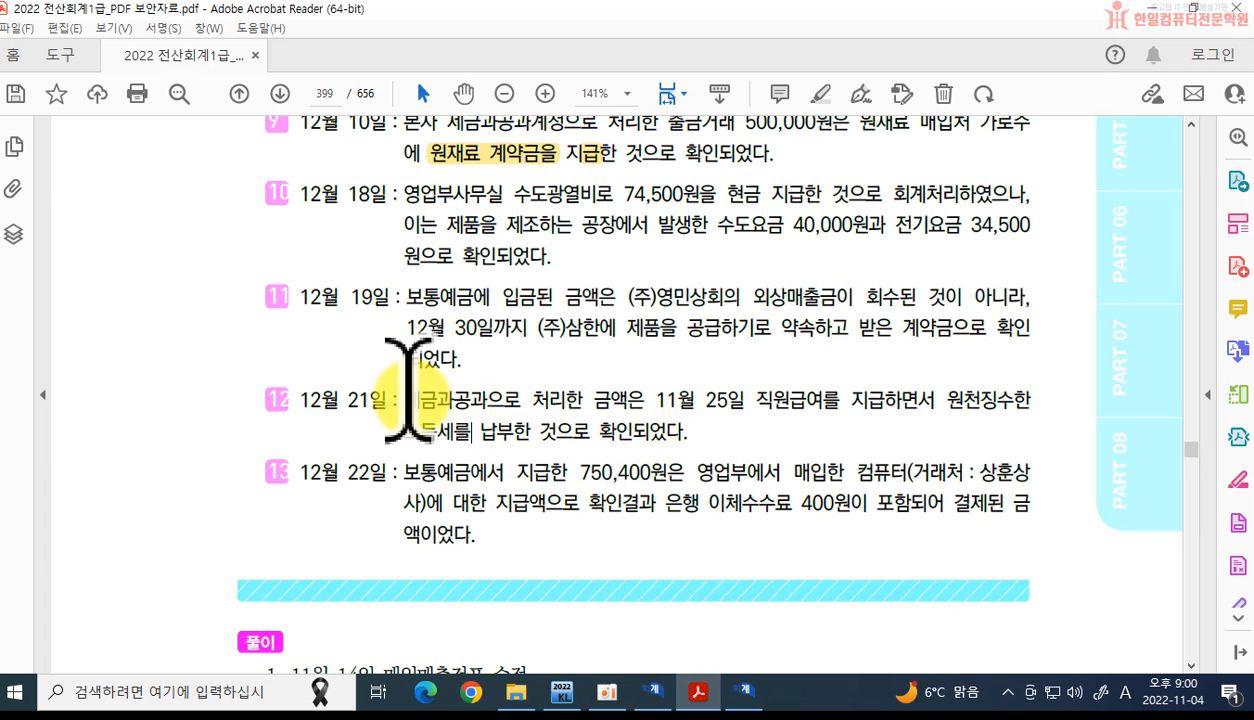
left_click_drag(405, 400, 496, 400)
left_click(933, 396)
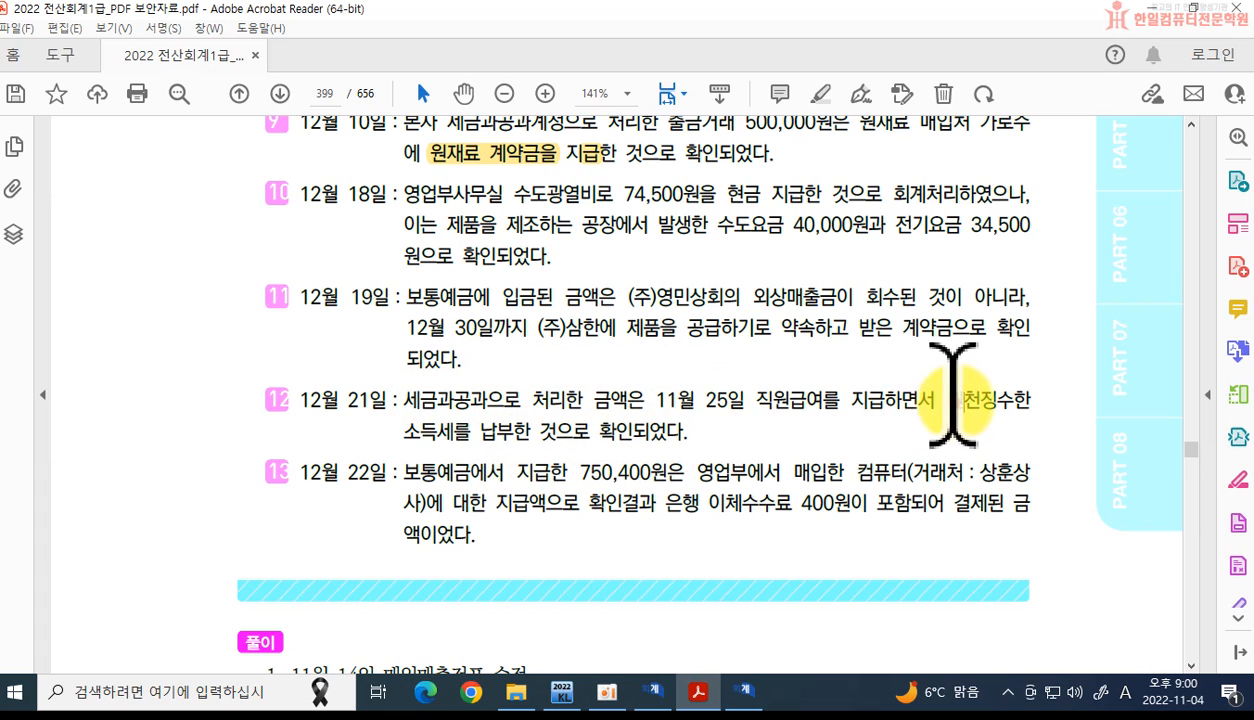
left_click_drag(965, 398, 806, 390)
left_click(922, 395)
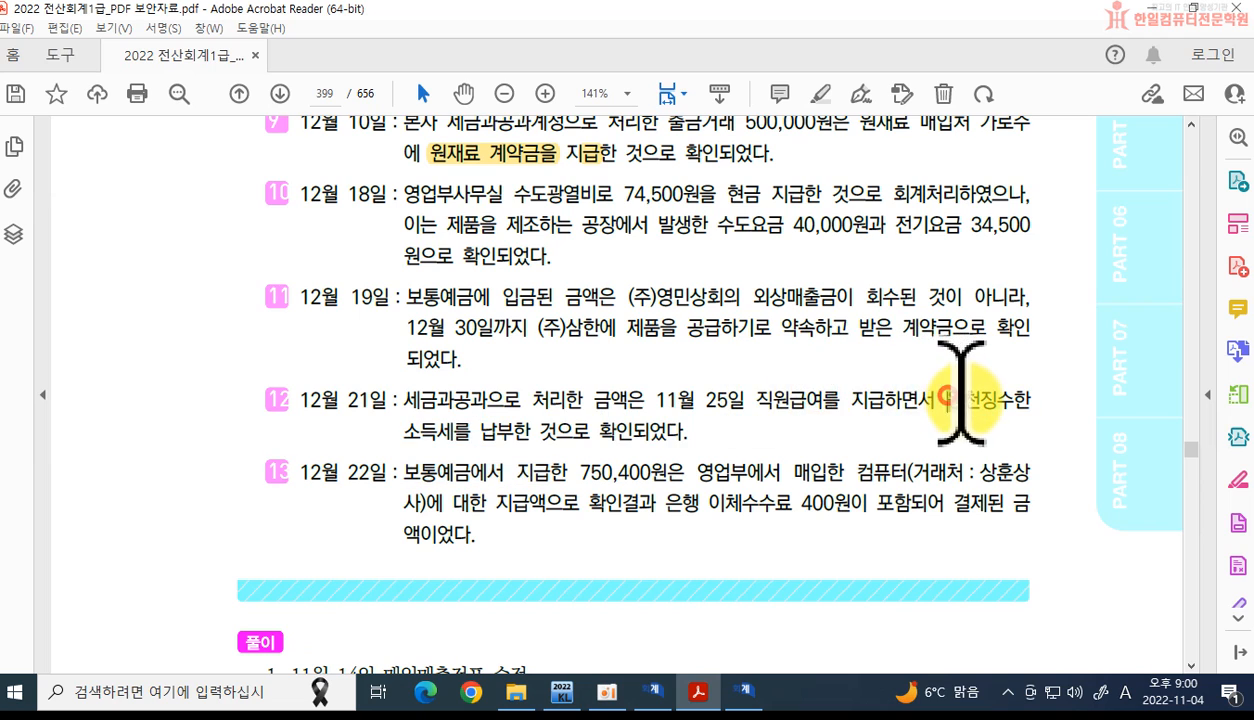
left_click_drag(945, 400, 455, 432)
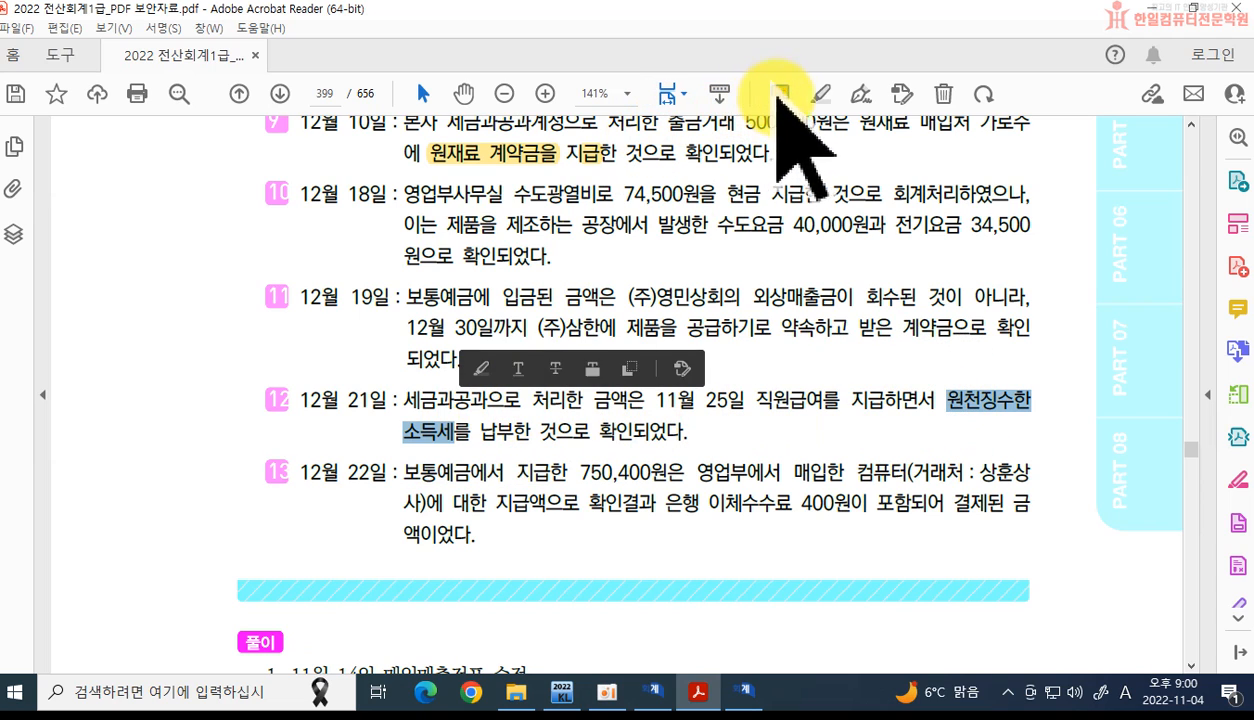
left_click(820, 93)
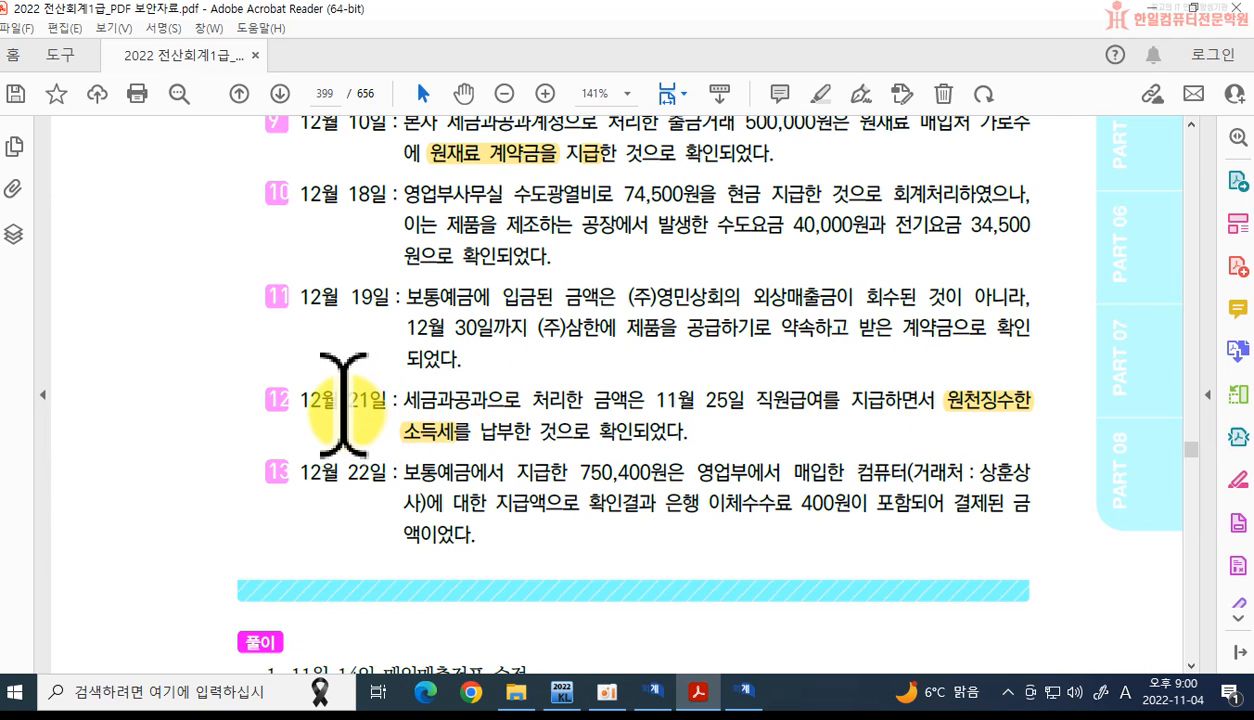
Step: Return to KcLep, display the December 21 entries and change the 세금과공과 entry's account to 0254 예수금
left_click(743, 692)
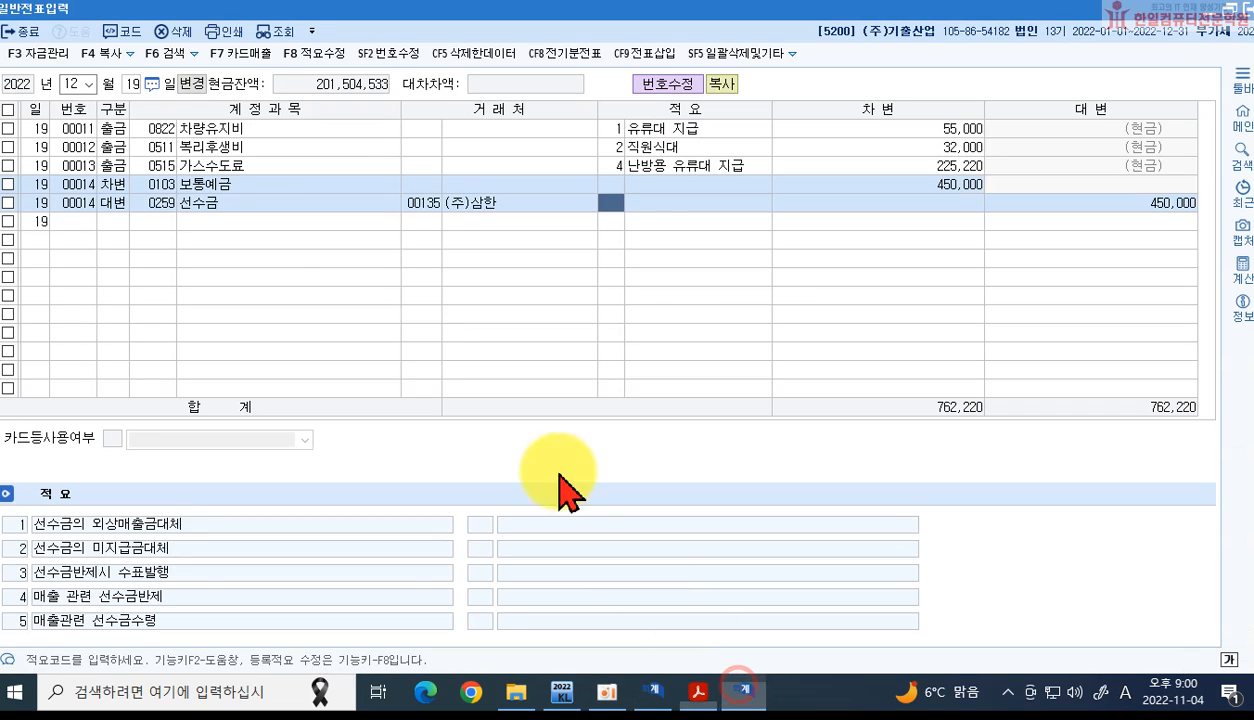
type("1921")
key("Return")
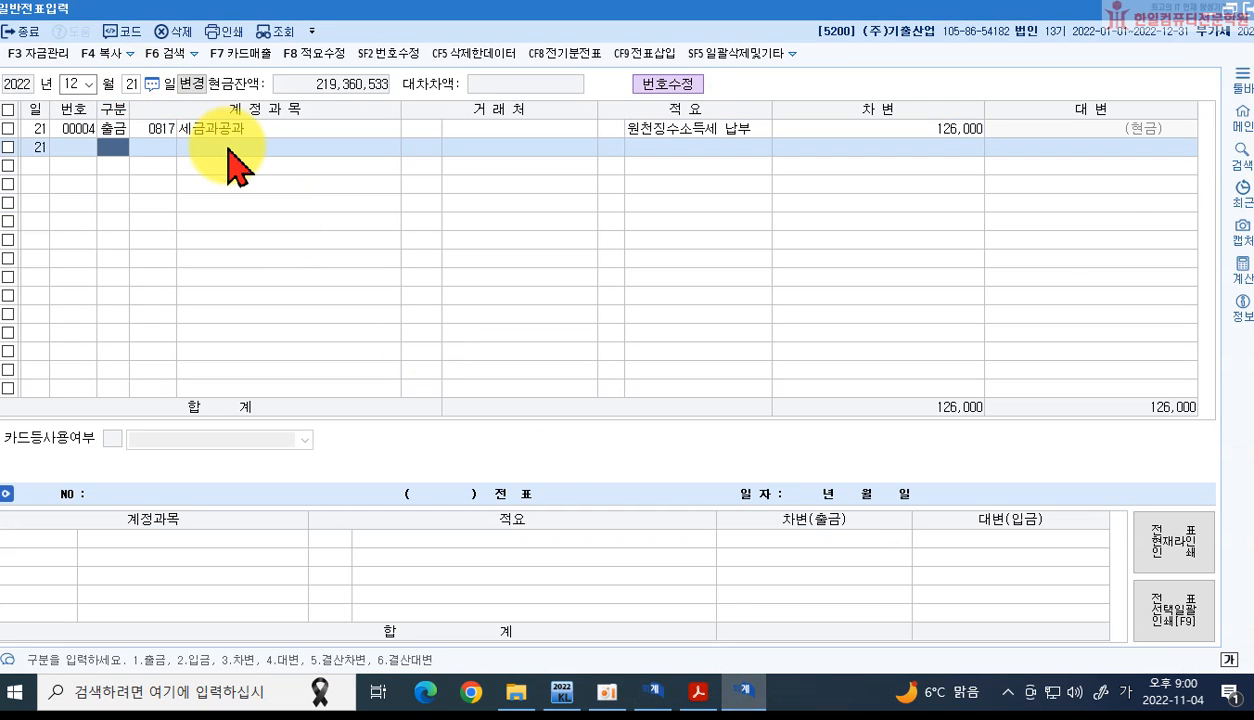
left_click(150, 128)
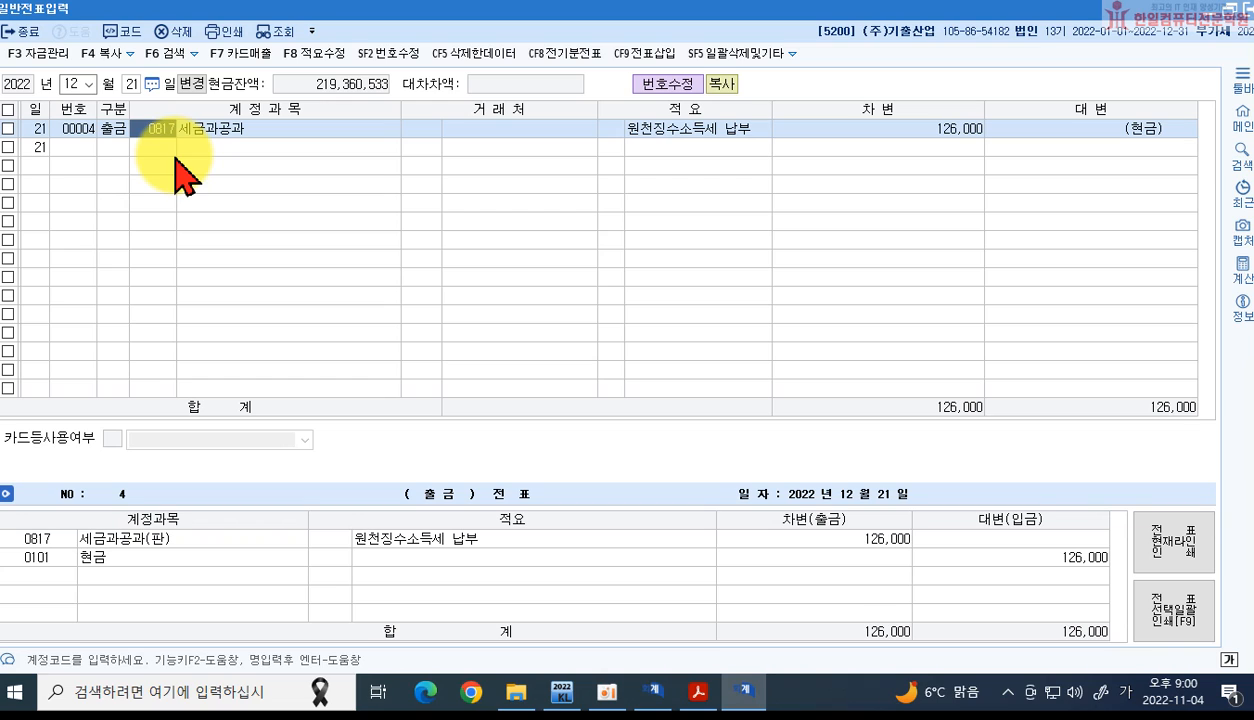
type("예수")
key("Return")
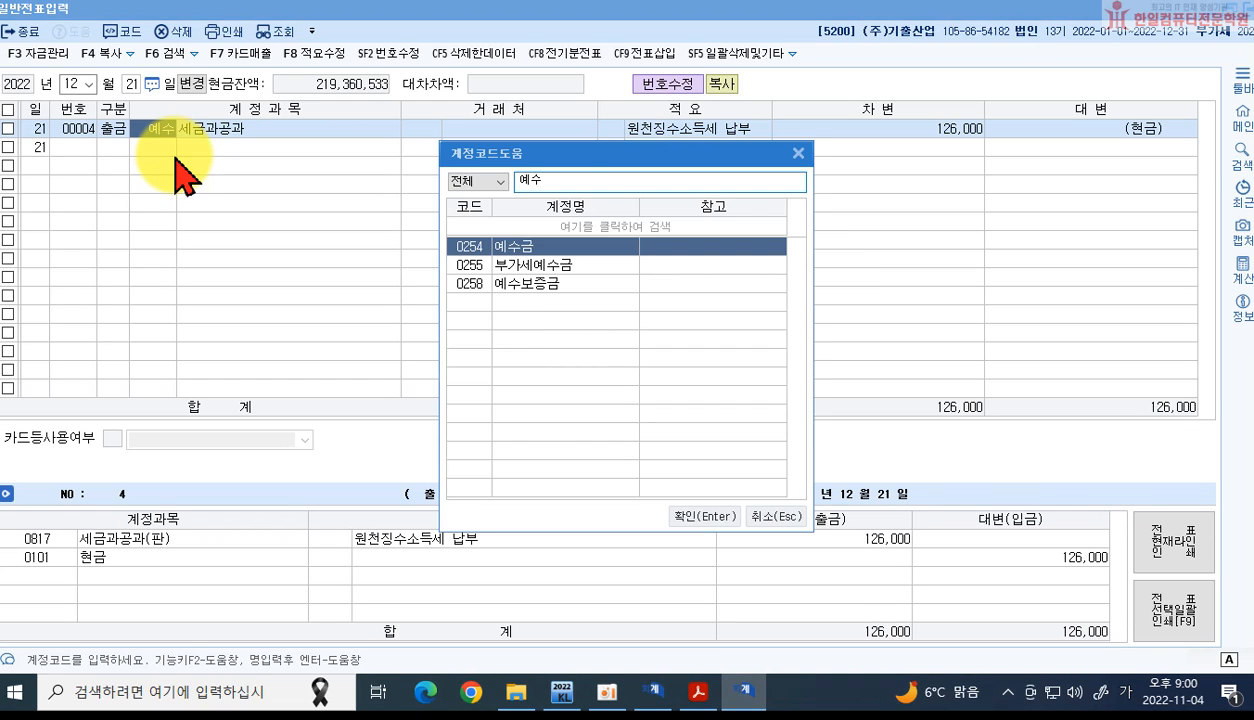
key("Return")
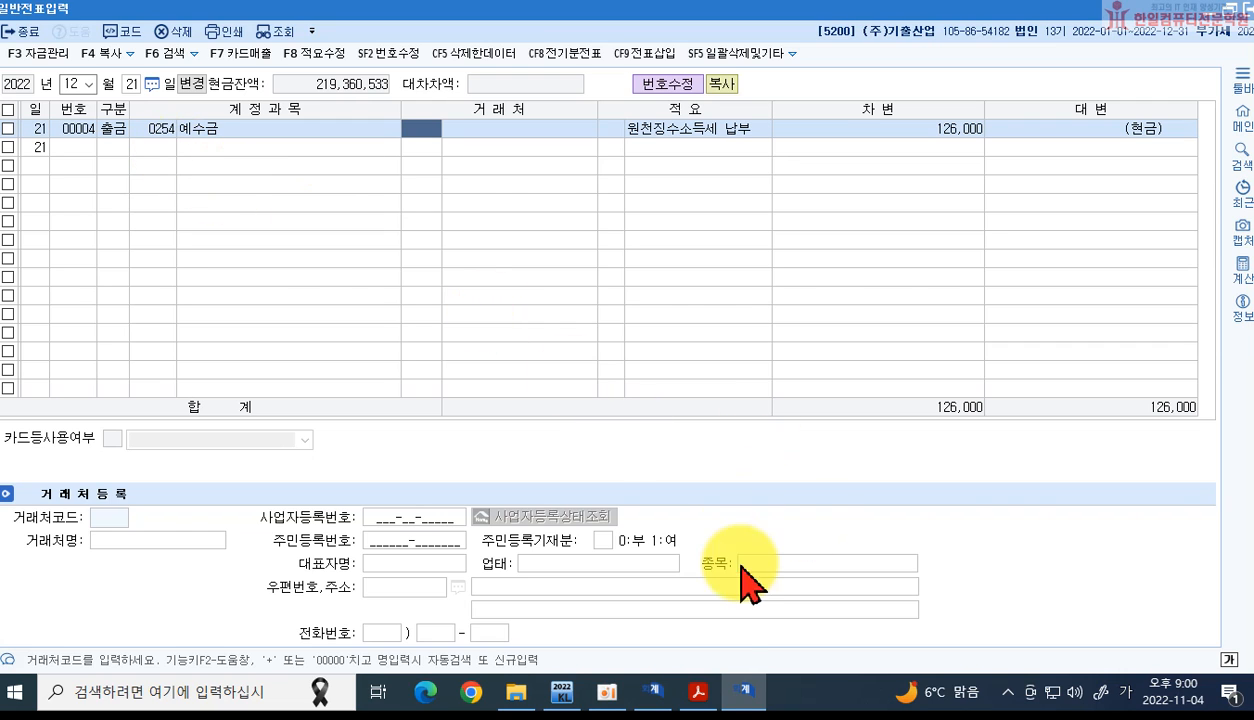
Step: Check the December 22 item in the textbook PDF, then display December 22 in KcLep and select the 미지급금 line of slip 12
left_click(700, 690)
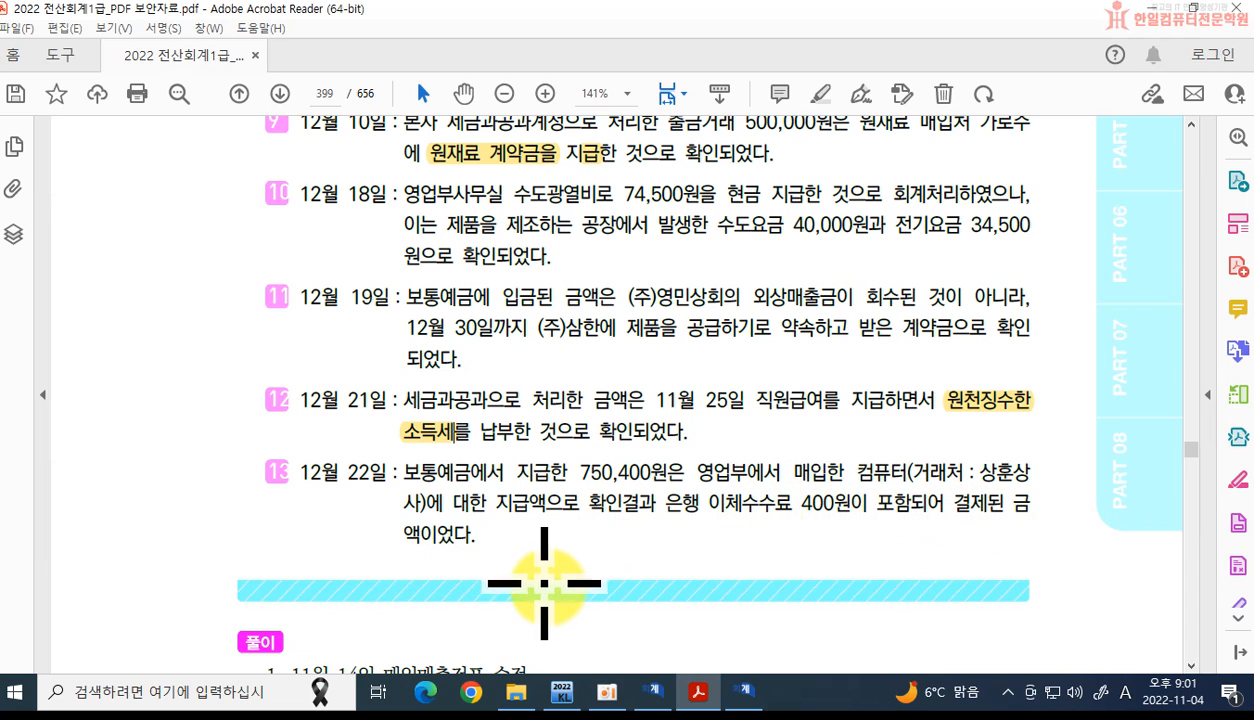
double_click(626, 470)
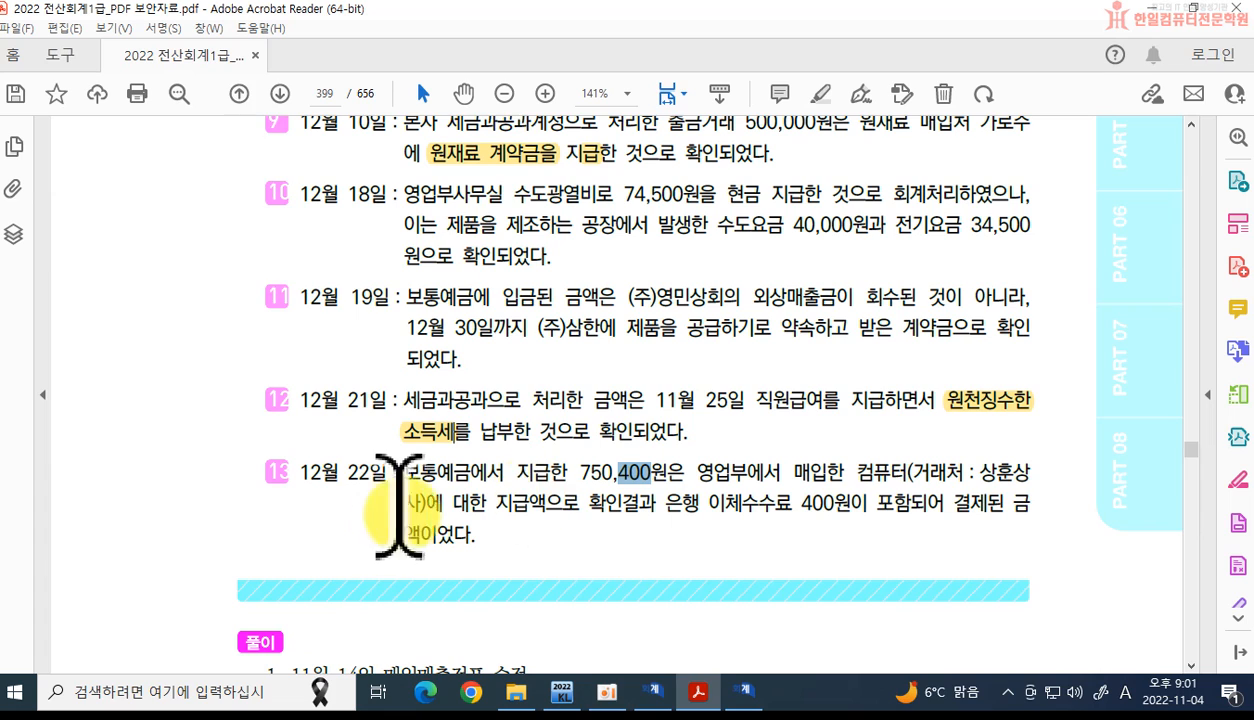
left_click(745, 690)
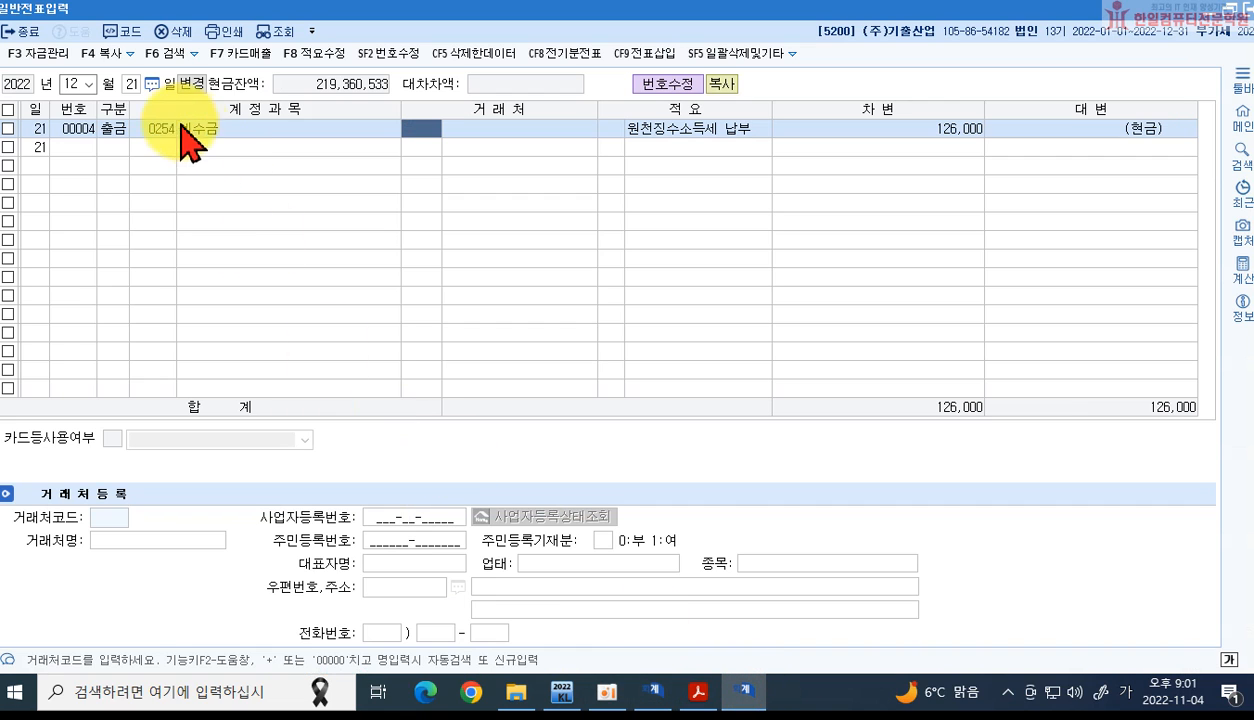
left_click(133, 84)
type("22")
key("Return")
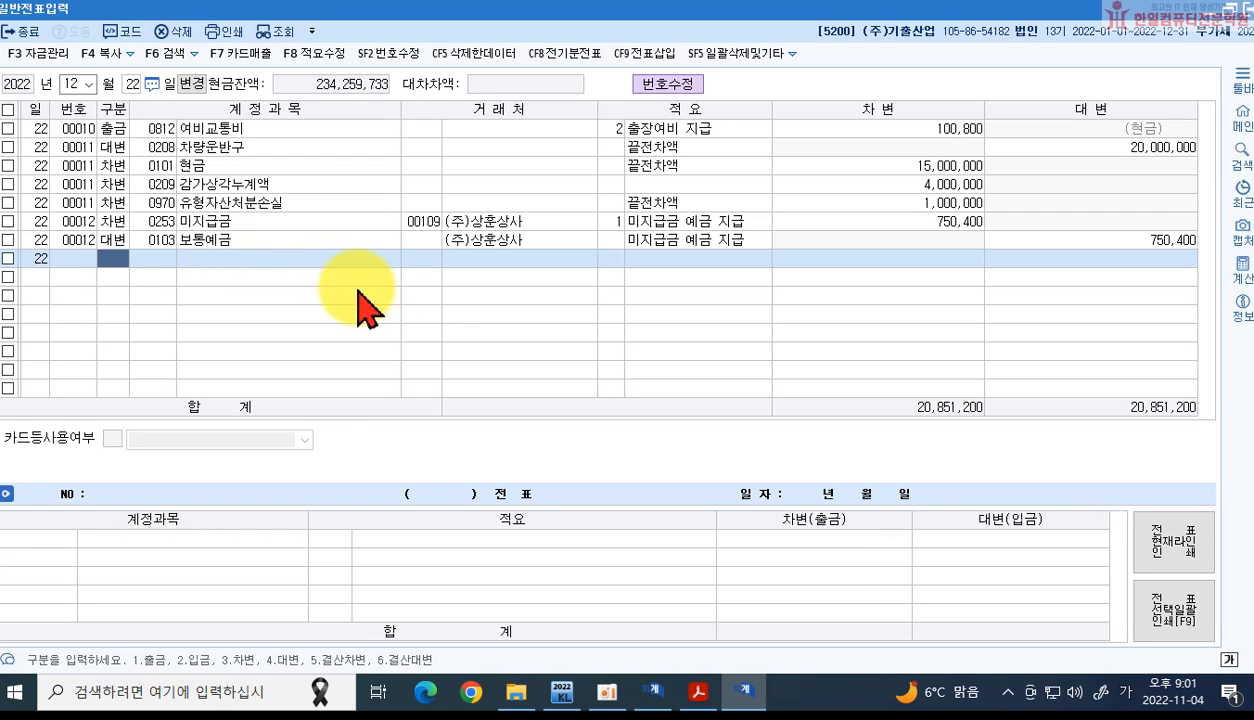
left_click(740, 222)
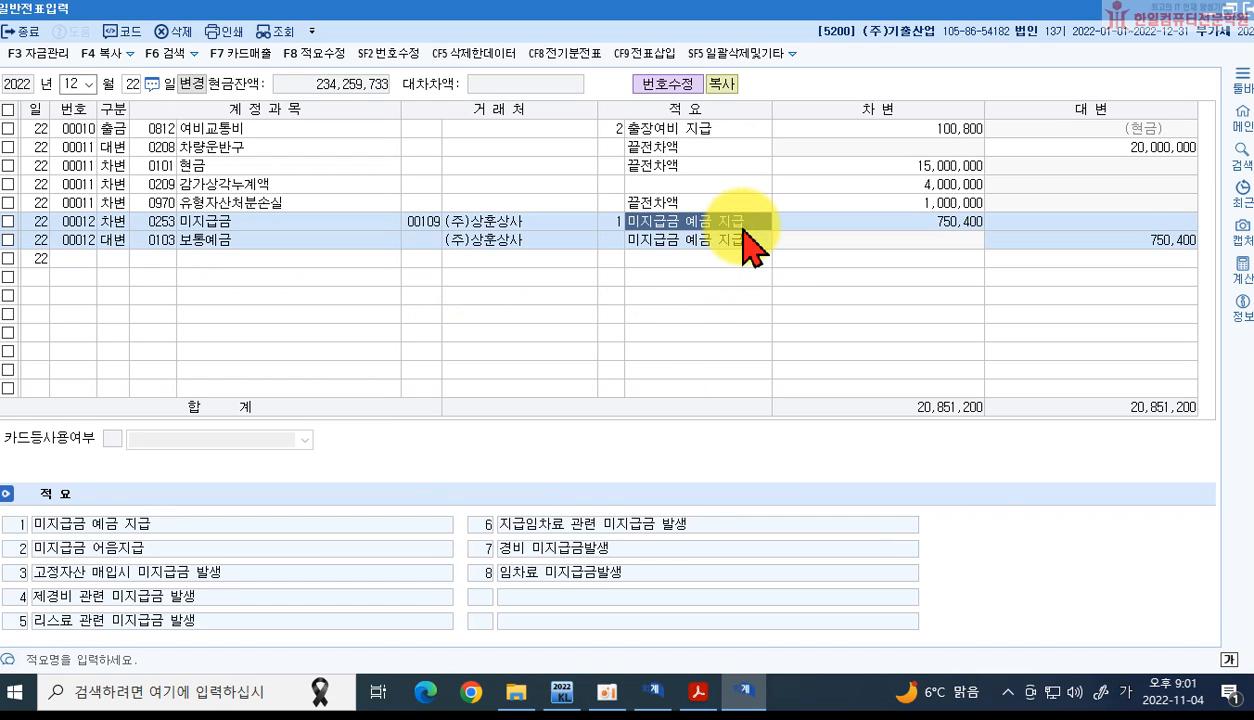
Step: Change the account of slip 12's 미지급금 entry to 0212 비품
left_click(160, 222)
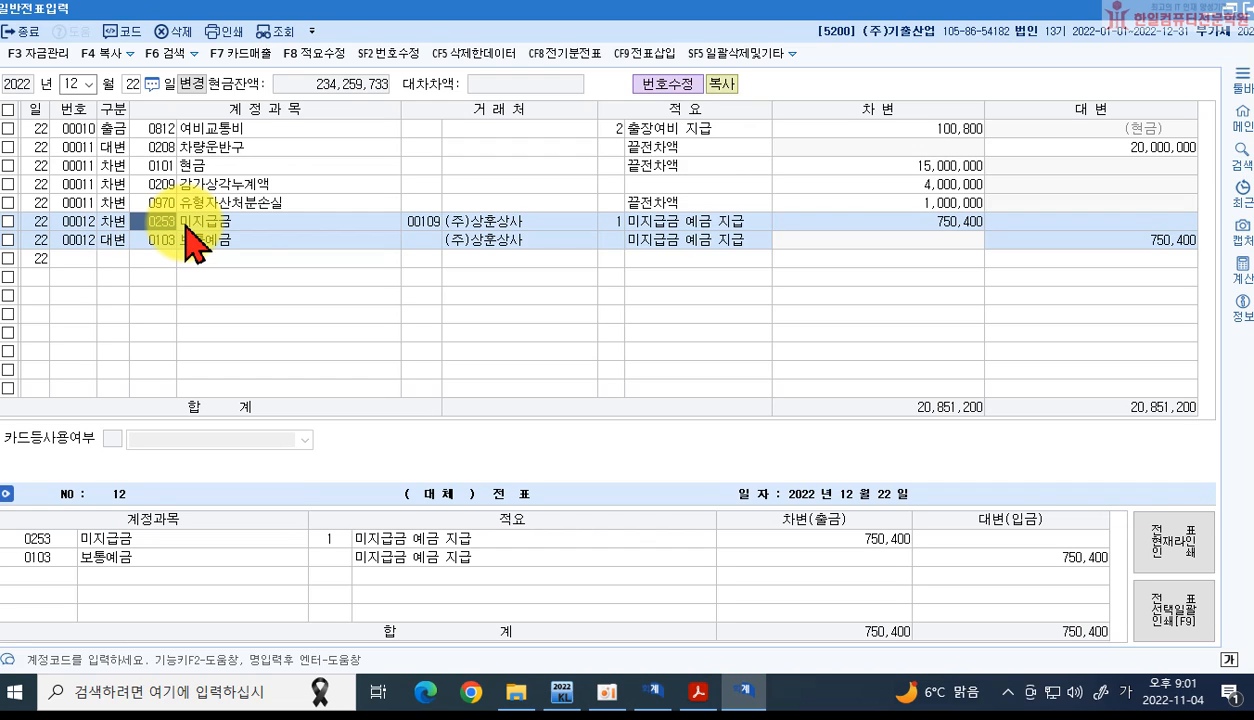
type("0212")
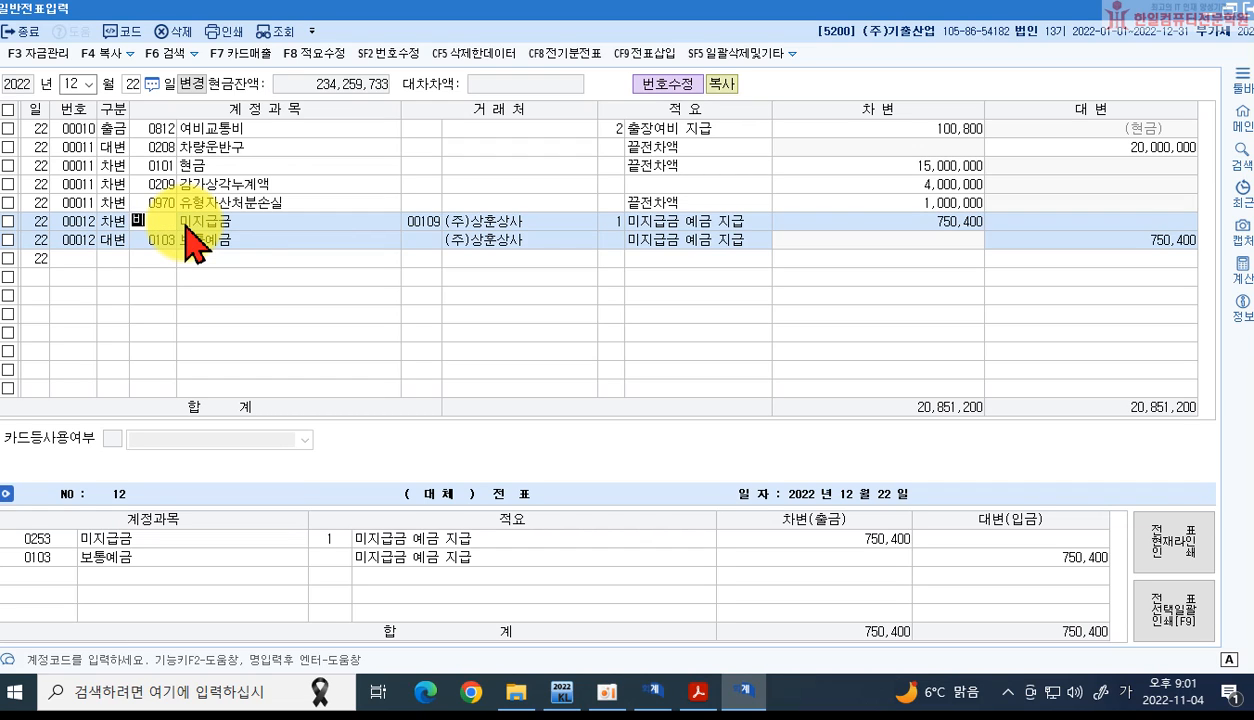
key("Return")
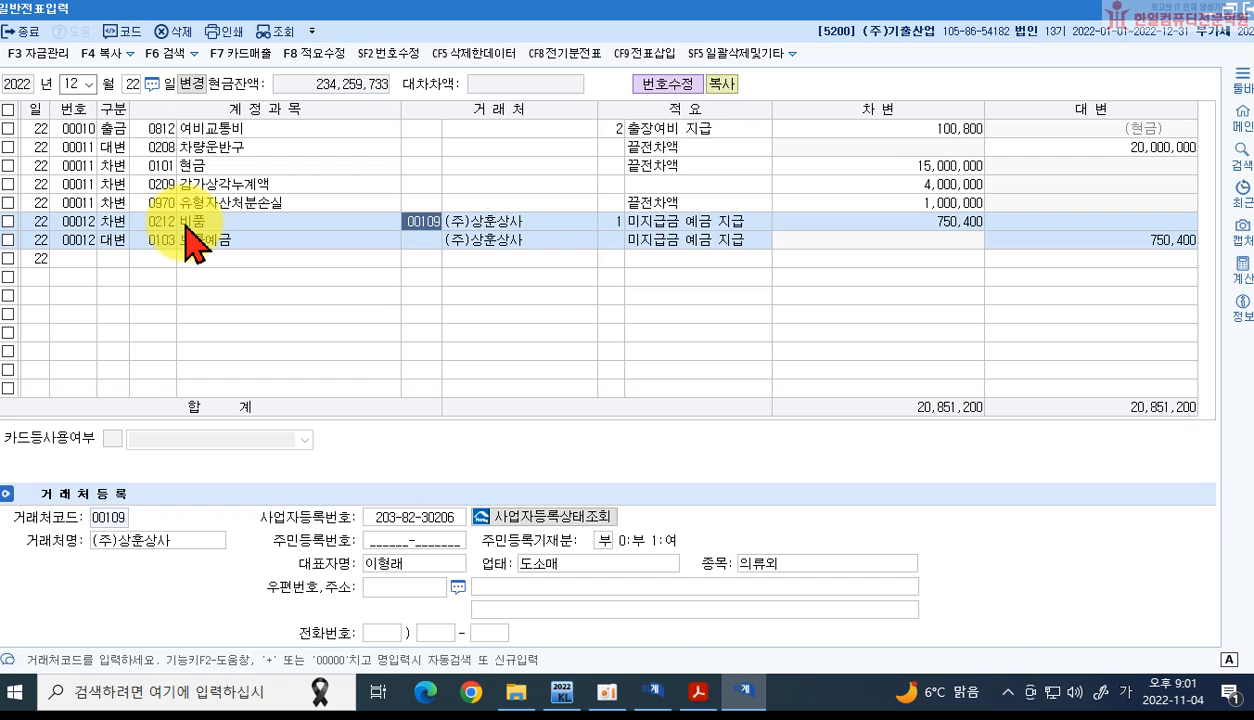
Step: Set the 차변 amount of slip 12's first line, for (주)상훈상사, to 750,000
key("Return")
key("Return")
key("Return")
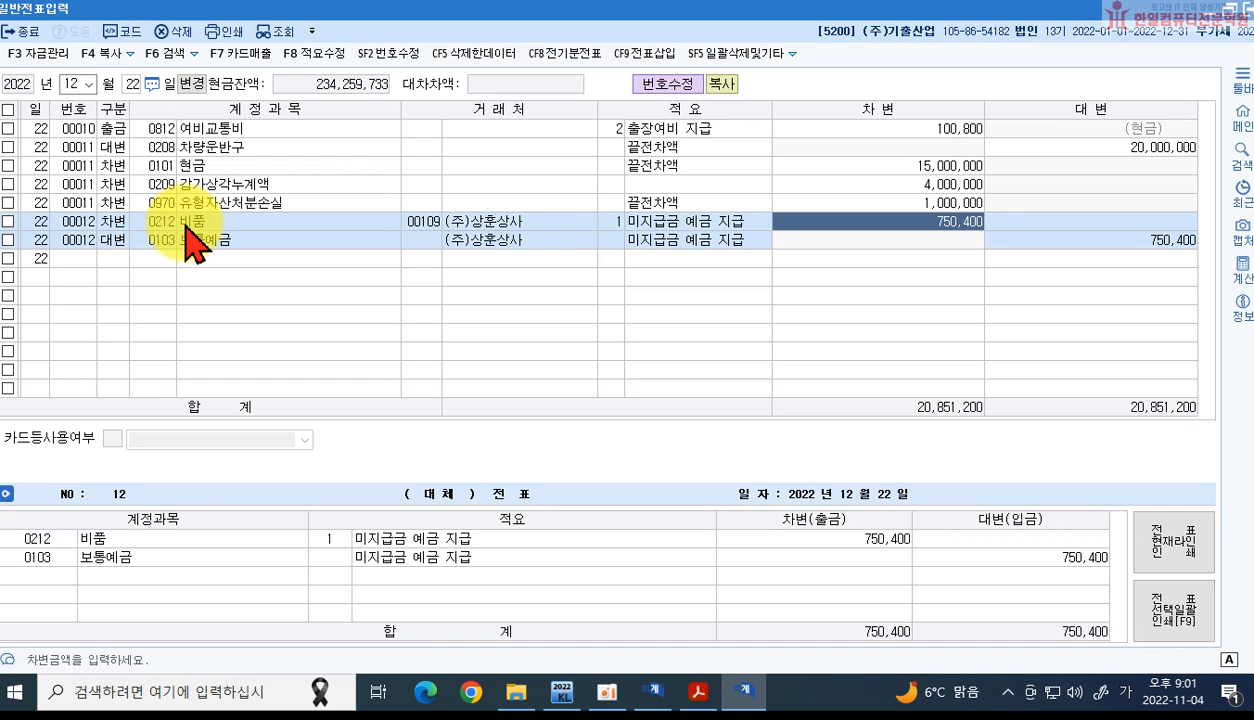
type("750000")
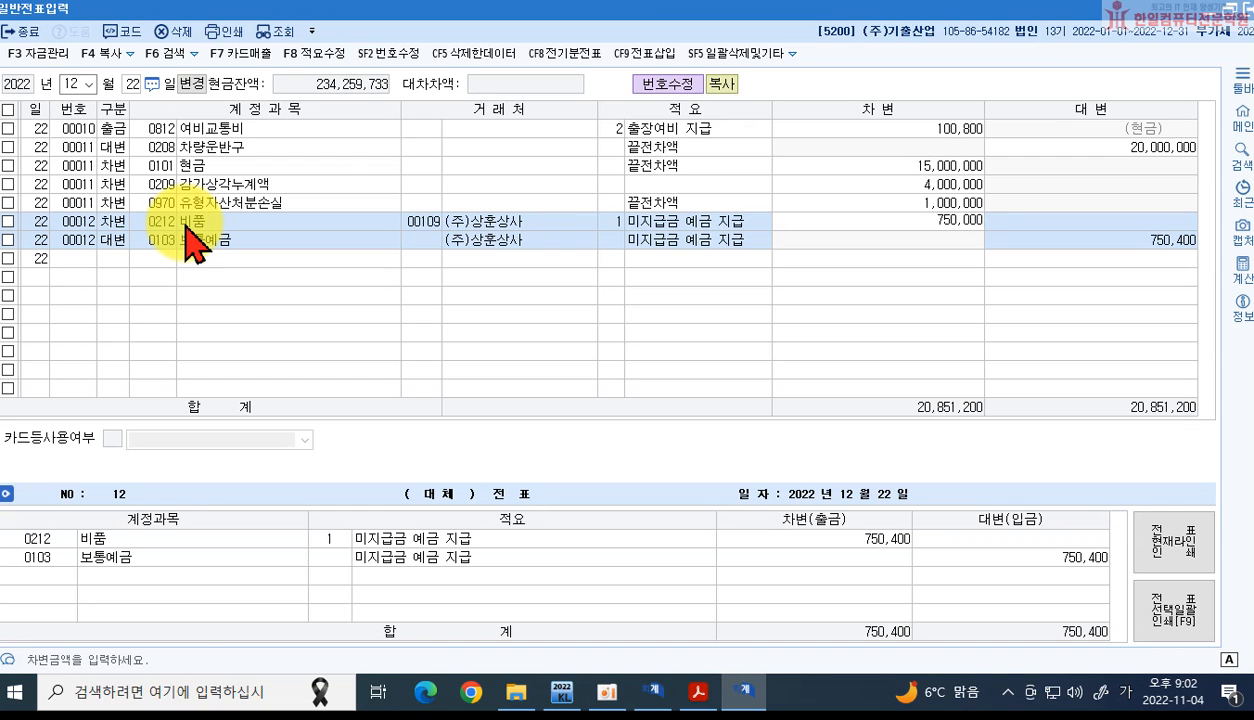
key("Return")
key("Return")
key("Return")
key("Return")
key("Return")
key("Return")
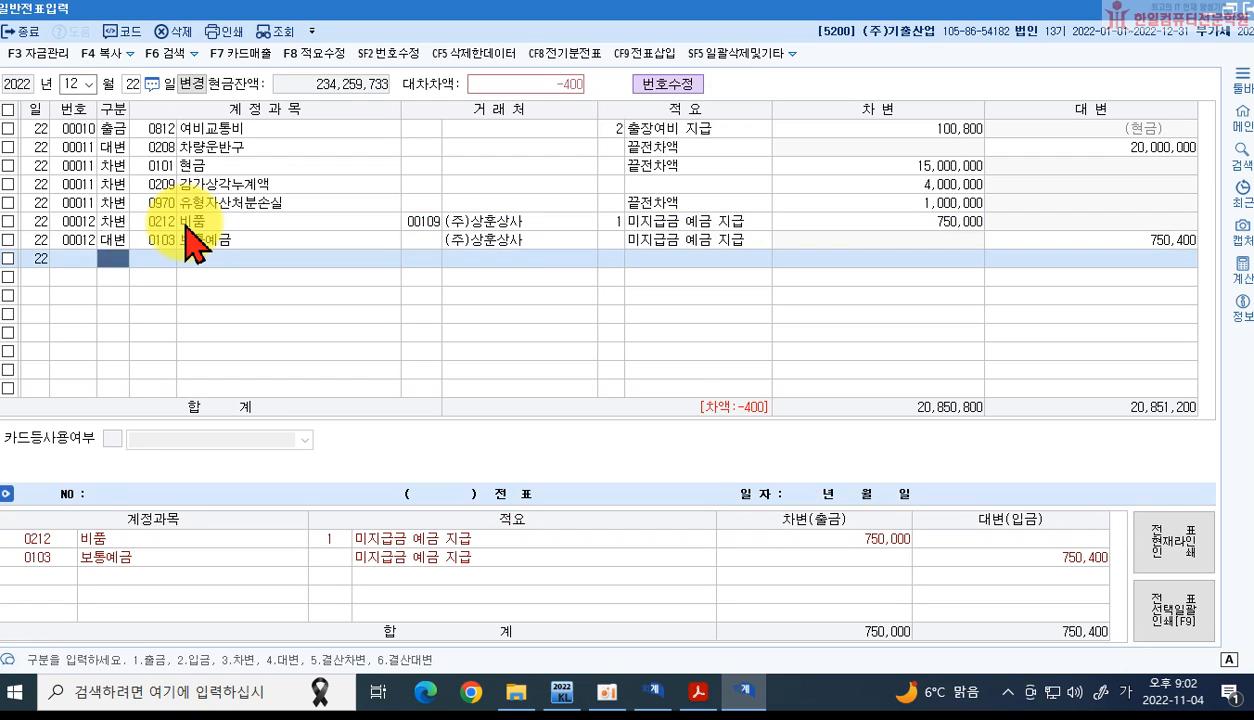
Step: Add a 차변 line of 400 to slip 12 with the 판매관리비 account 0831 수수료비용
type("3")
key("Return")
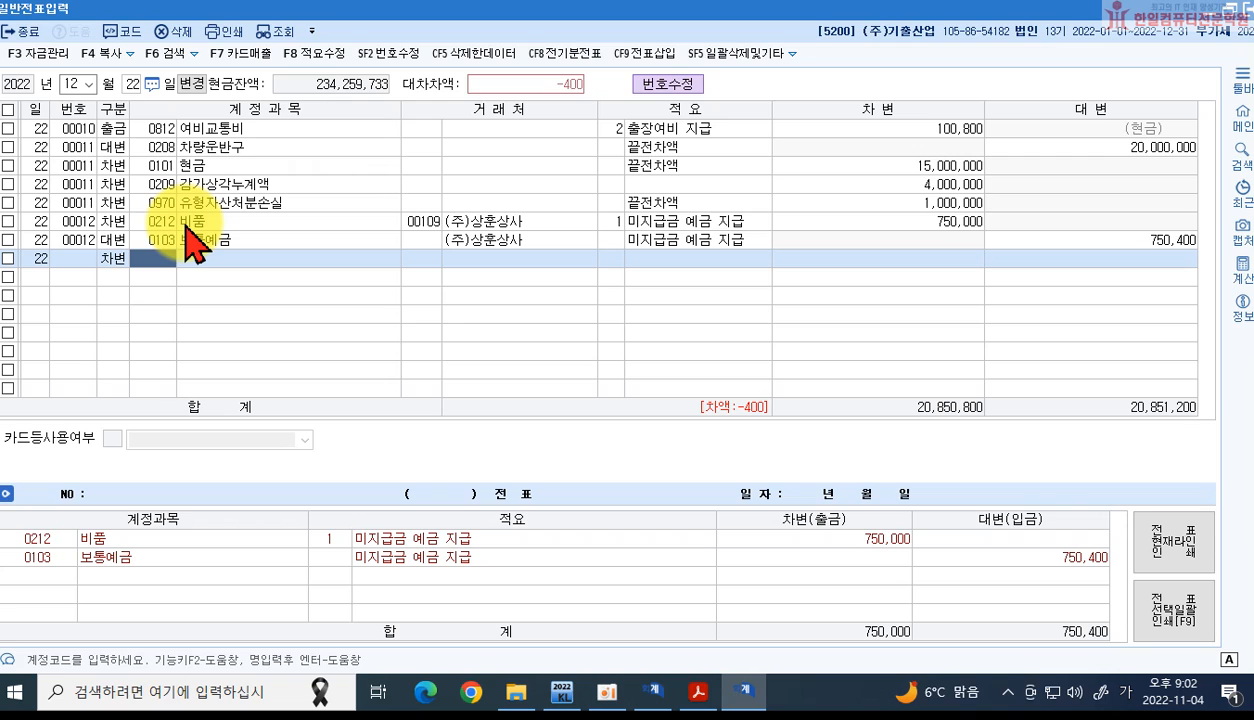
type("수수료")
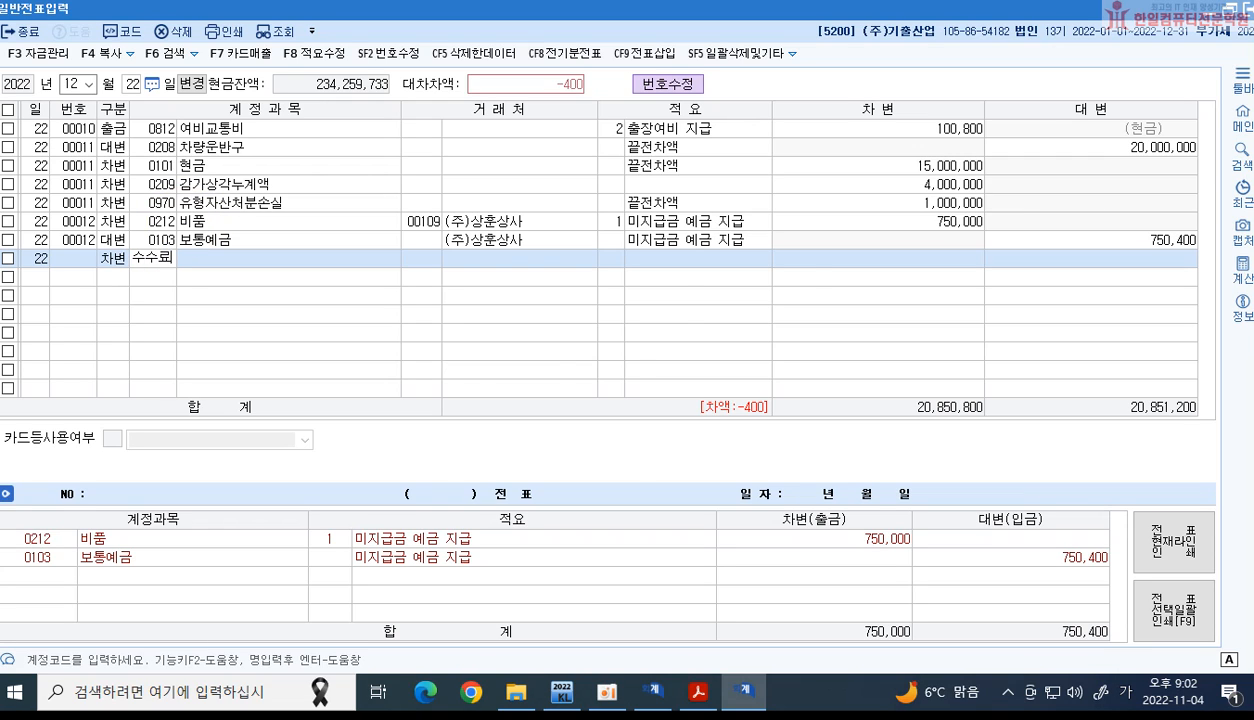
key("Return")
key("Down")
key("Down")
key("Down")
key("Down")
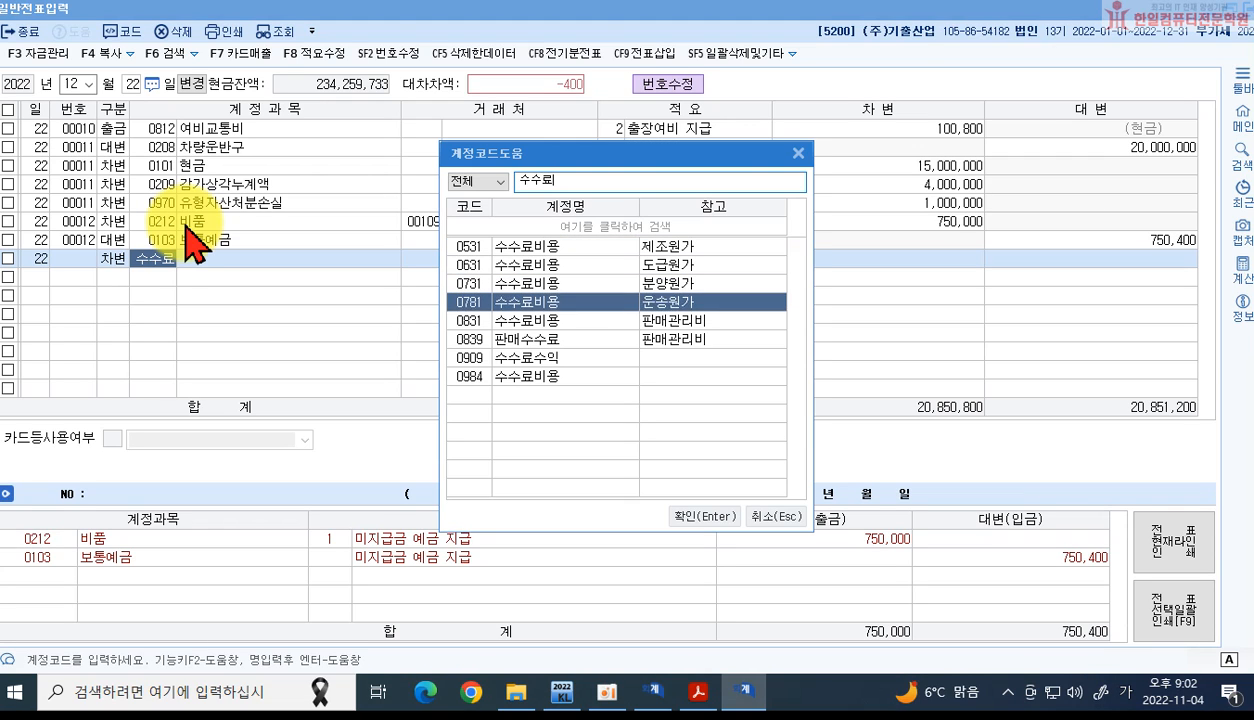
key("Down")
key("Down")
key("Down")
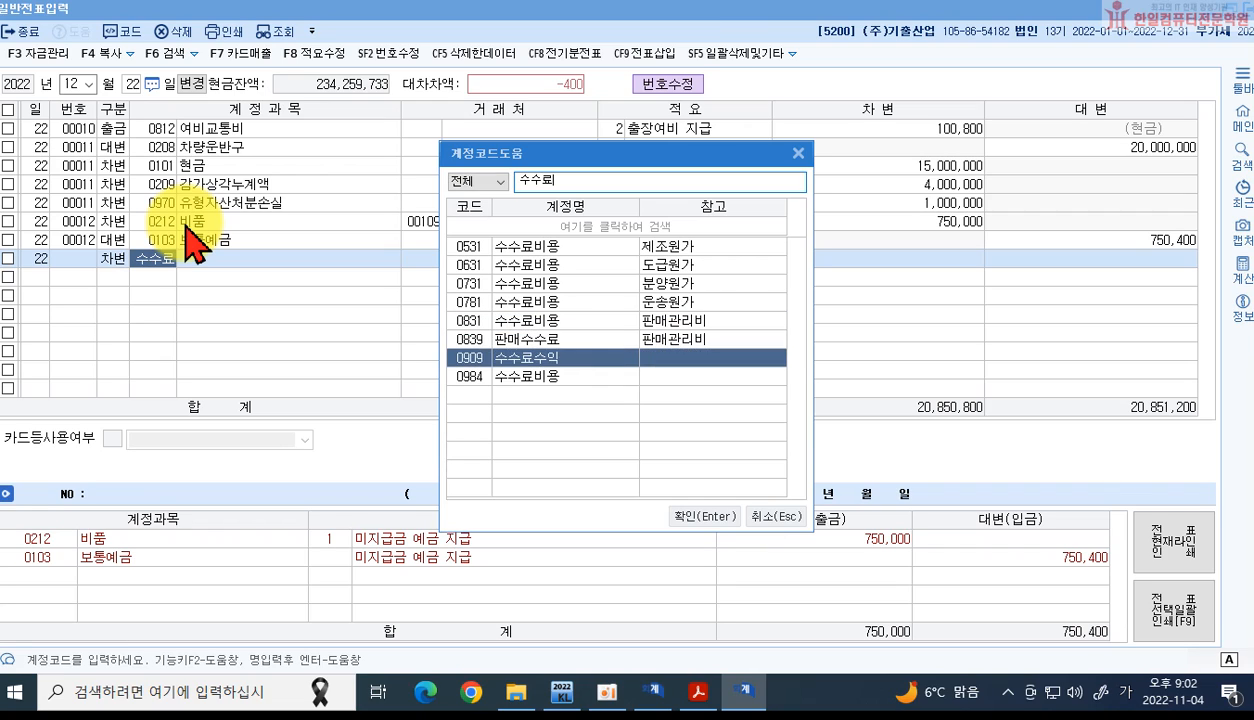
key("Up")
key("Up")
key("Up")
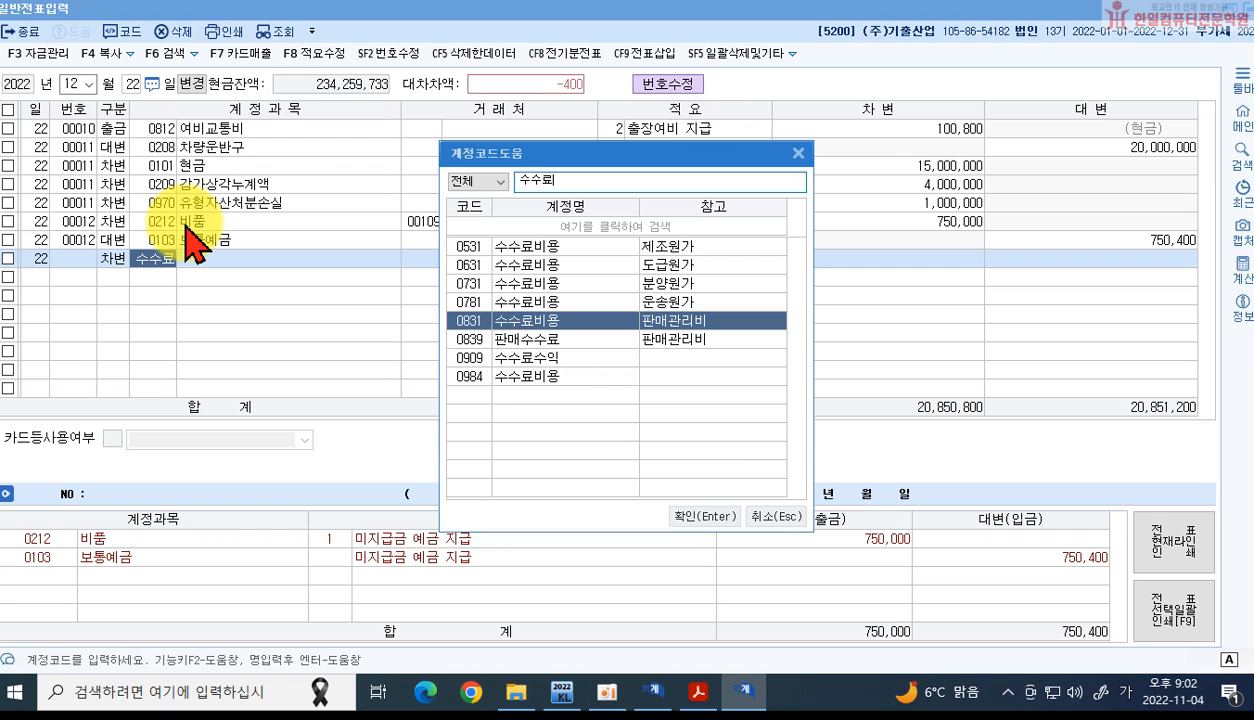
key("Return")
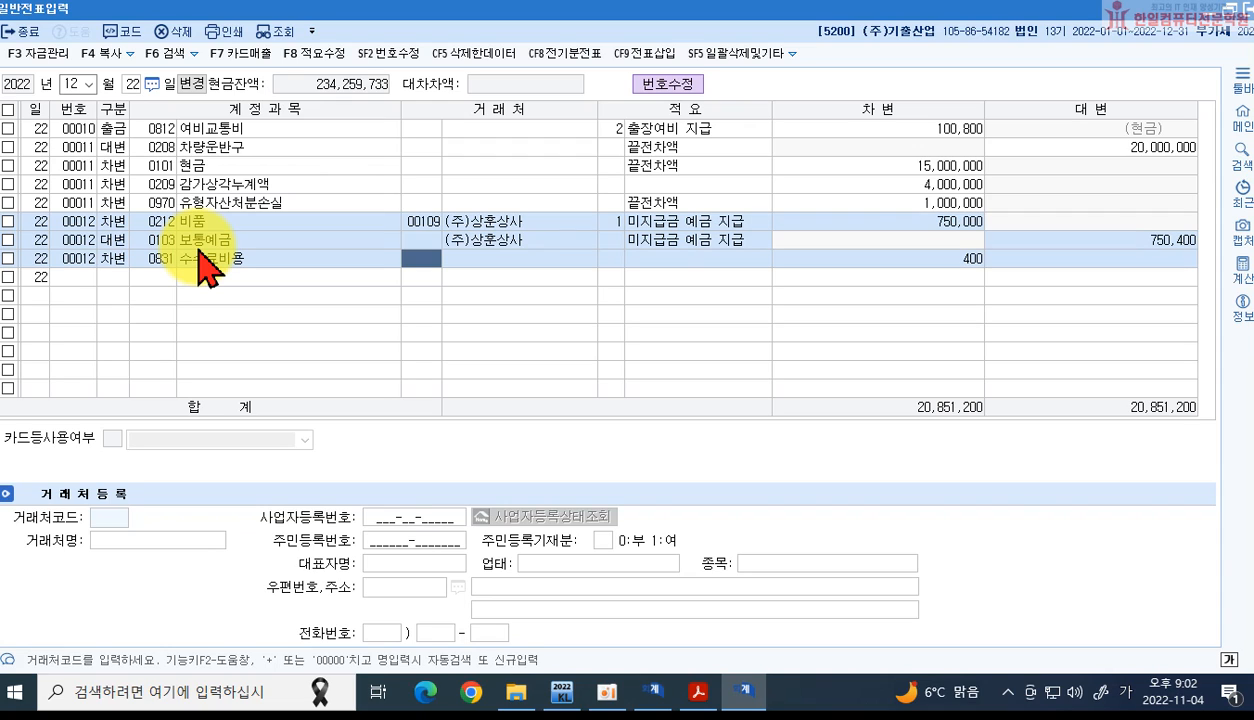
Step: Change the account of slip 12's 비품 entry to 0253 미지급금
left_click(155, 225)
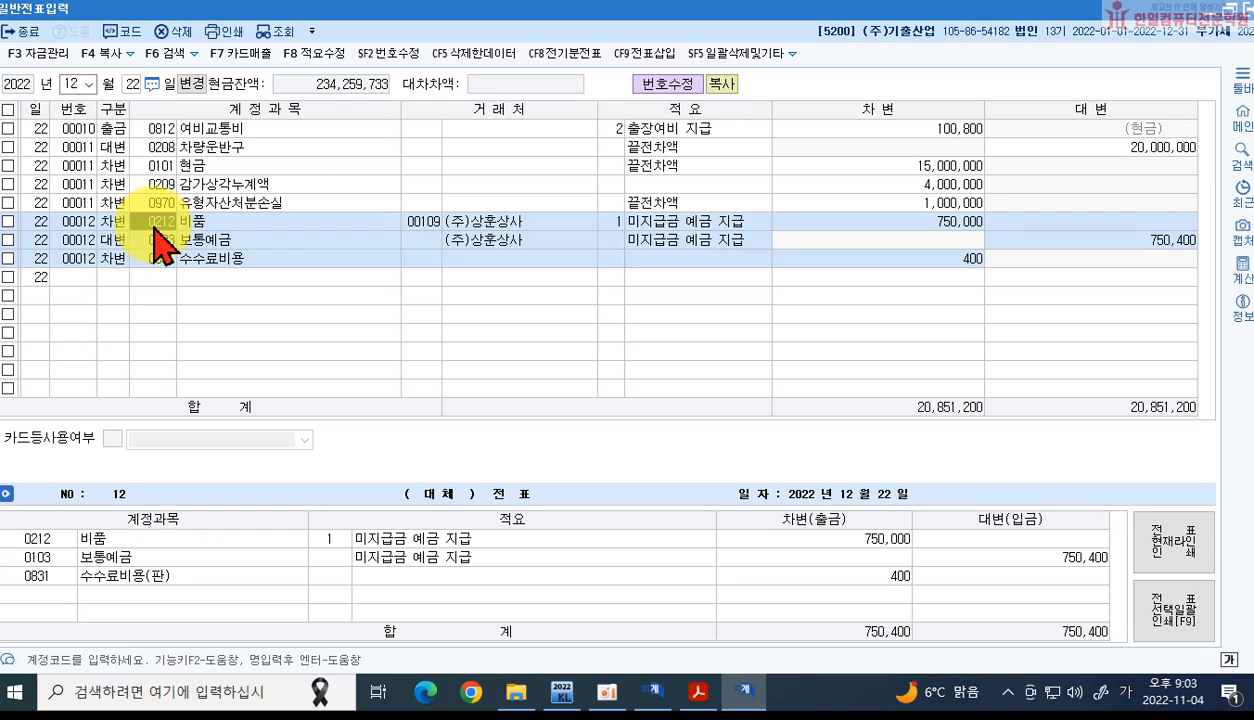
type("미지급")
key("Return")
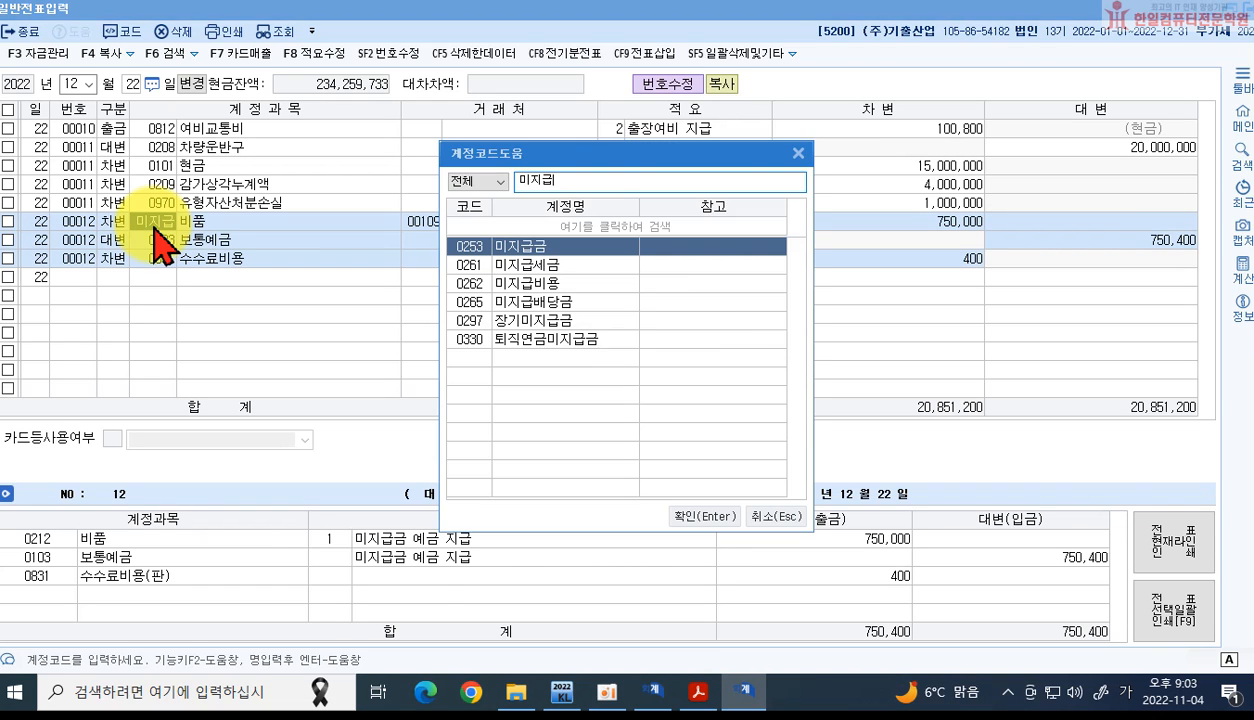
key("Return")
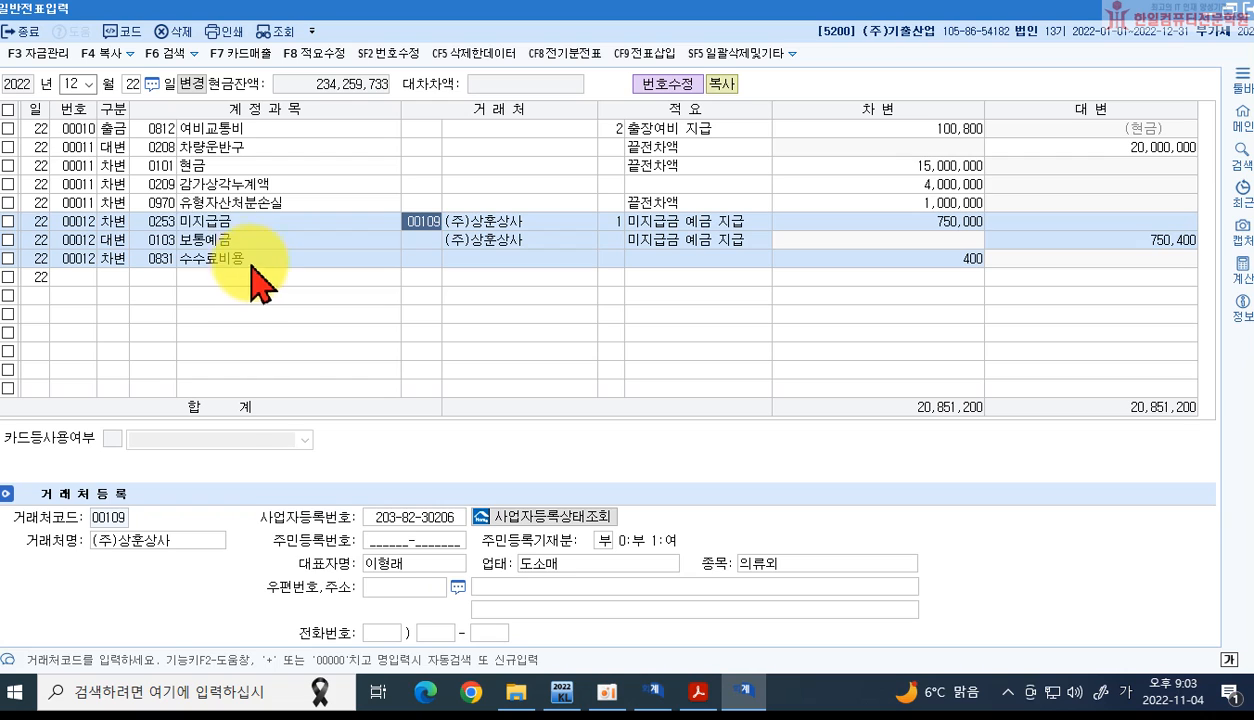